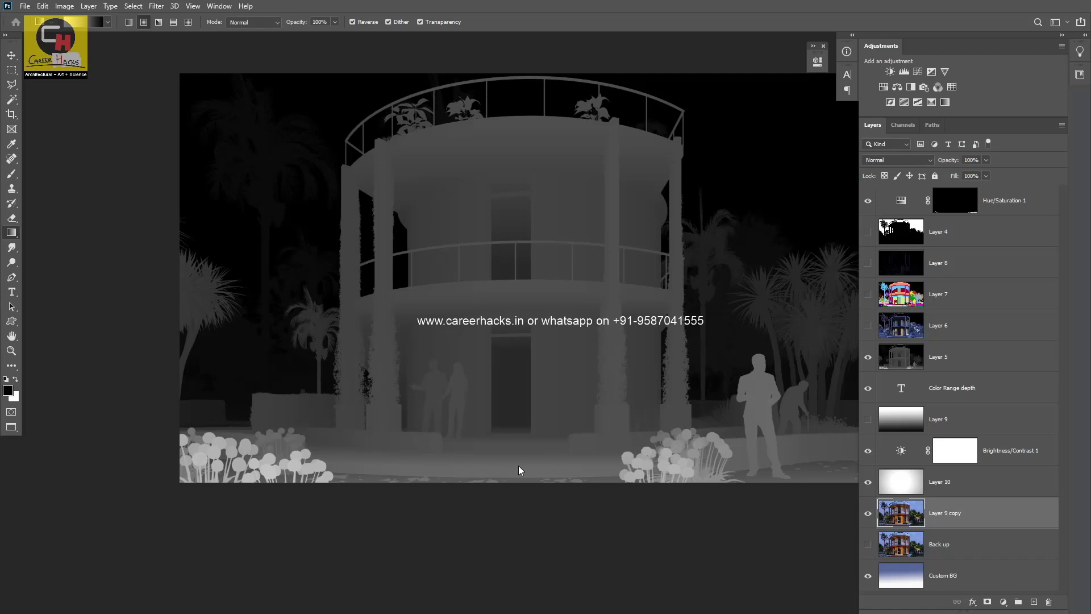
# Step: Duplicate Layer 5, rename the original 'Back up' and hide it
pyautogui.click(943, 361)
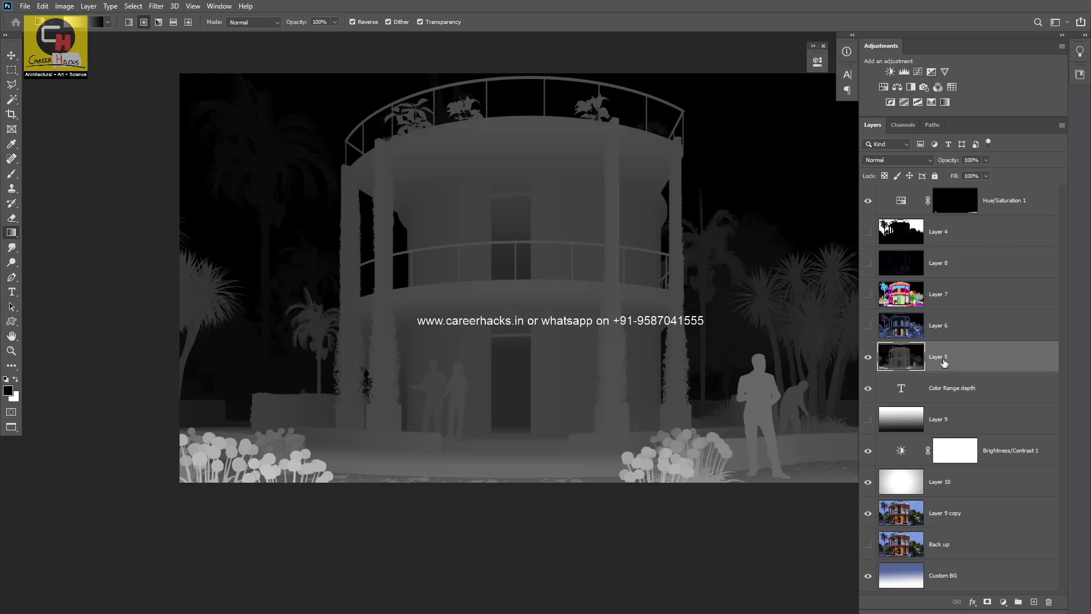
pyautogui.hotkey('ctrl', 'j')
pyautogui.doubleClick(936, 387)
pyautogui.write('B')
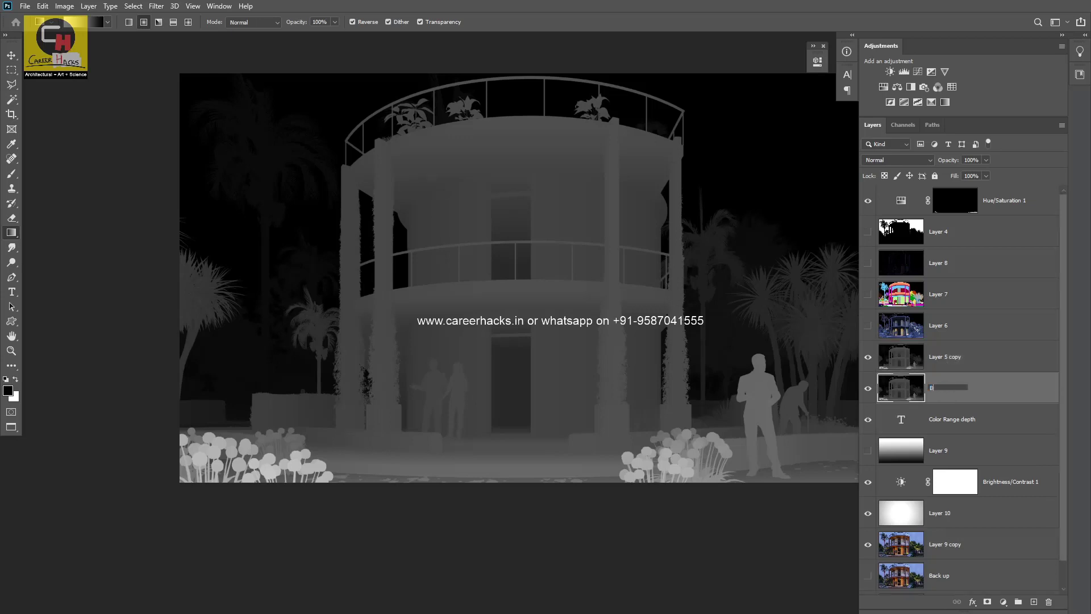
pyautogui.write('ack up')
pyautogui.press('Return')
pyautogui.click(868, 388)
# Step: Reselect Layer 5 copy as the working layer, leaving its name unchanged
pyautogui.click(943, 364)
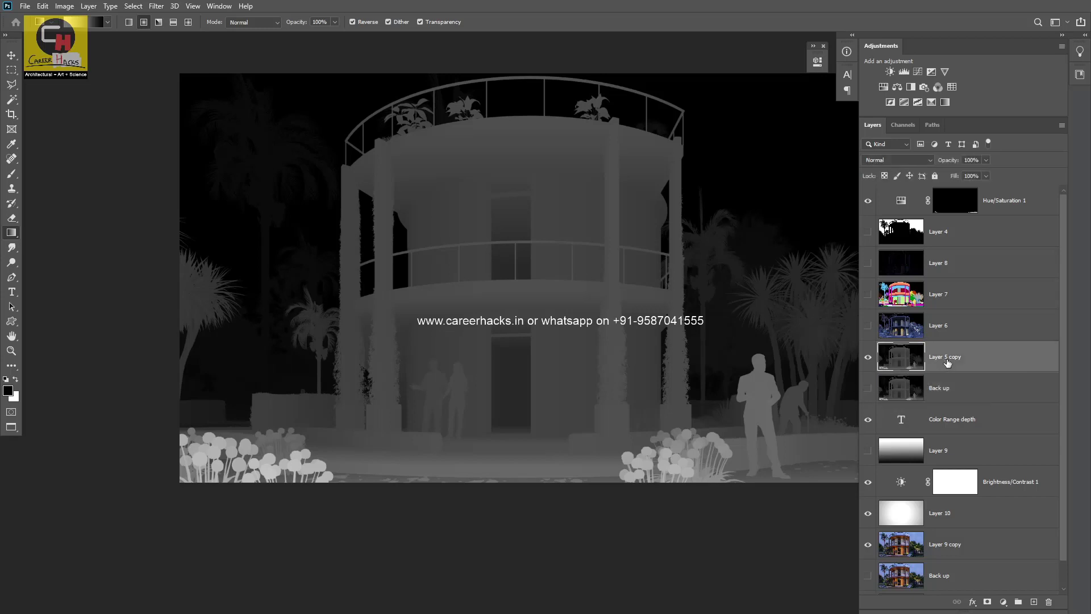
pyautogui.doubleClick(946, 357)
pyautogui.click(939, 387)
pyautogui.click(931, 362)
# Step: Invert the Layer 5 copy depth pass, then browse the Select and Image menus unused
pyautogui.hotkey('ctrl', 'i')
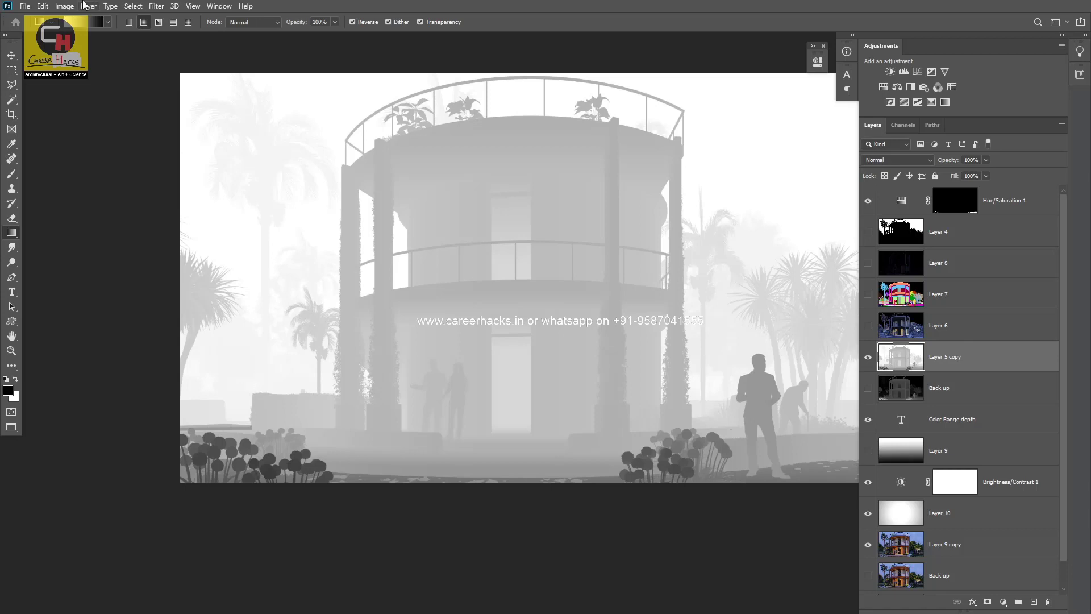
pyautogui.click(133, 7)
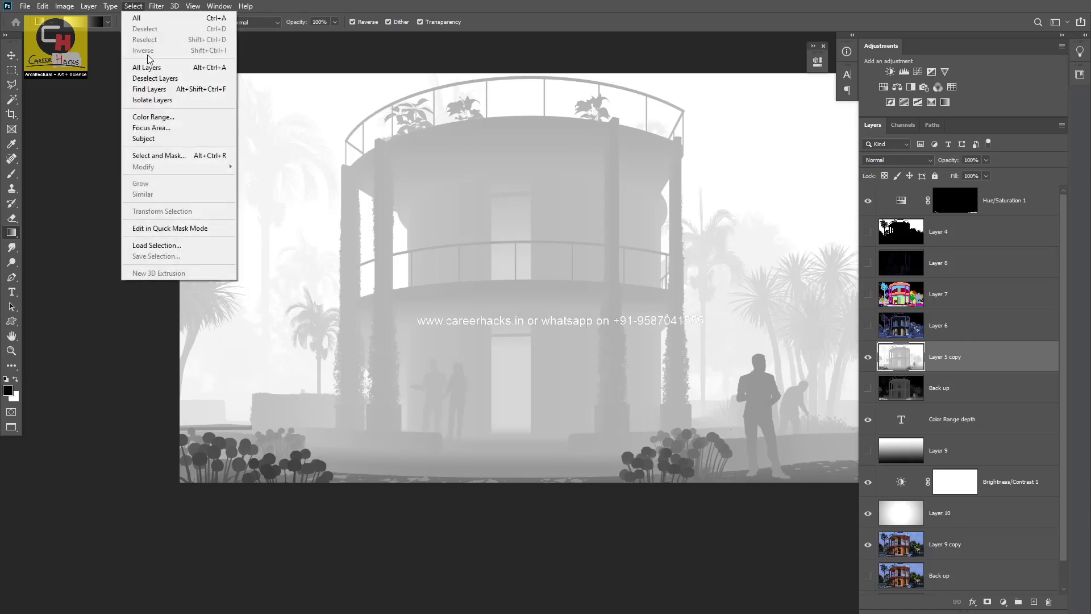
pyautogui.click(335, 4)
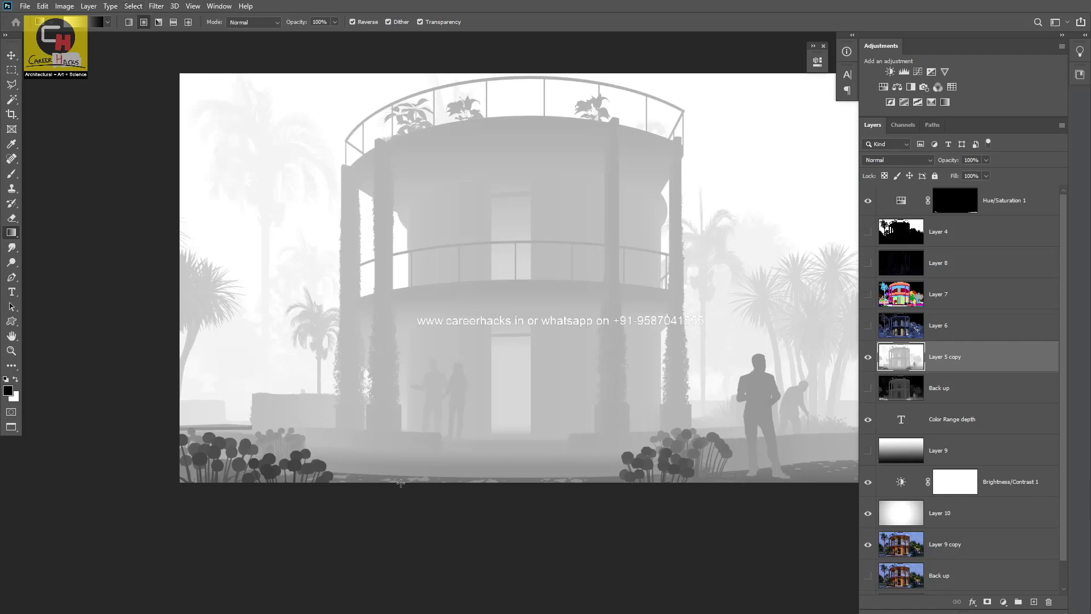
pyautogui.click(133, 7)
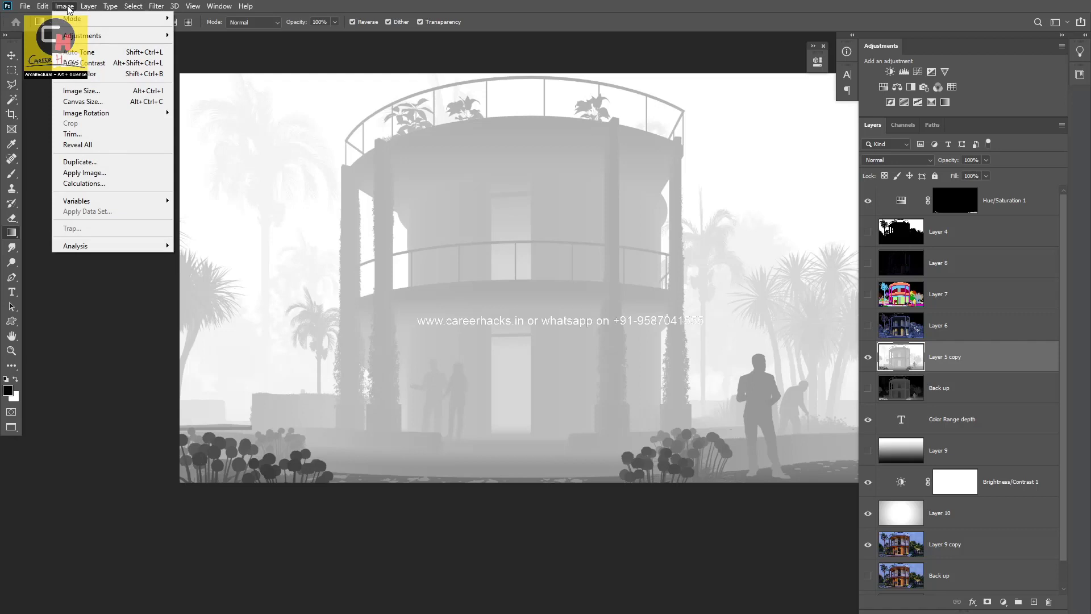
pyautogui.moveTo(81, 35)
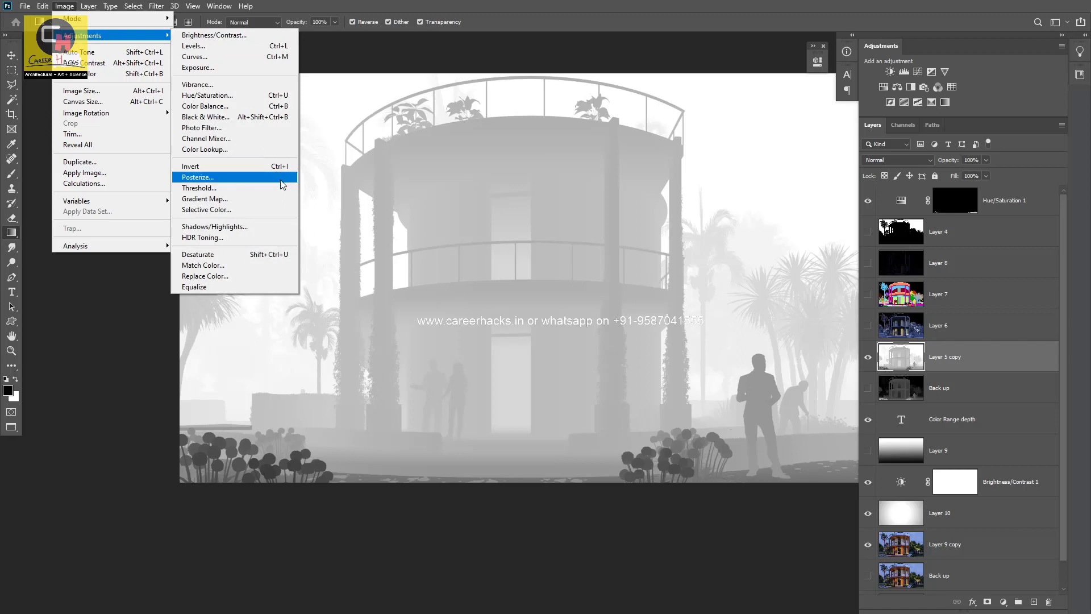
pyautogui.click(409, 5)
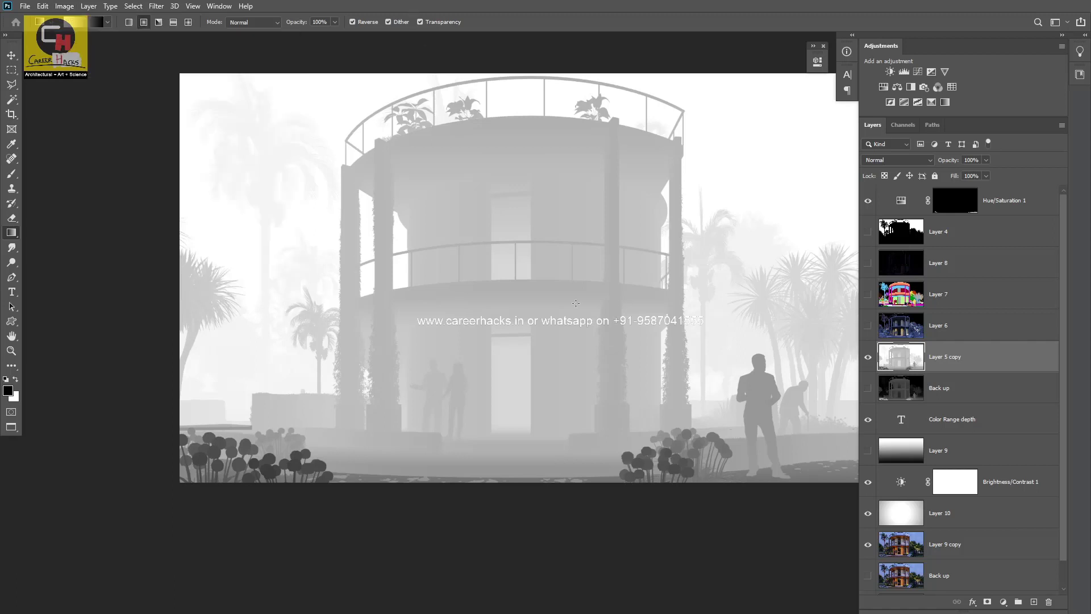
pyautogui.click(158, 6)
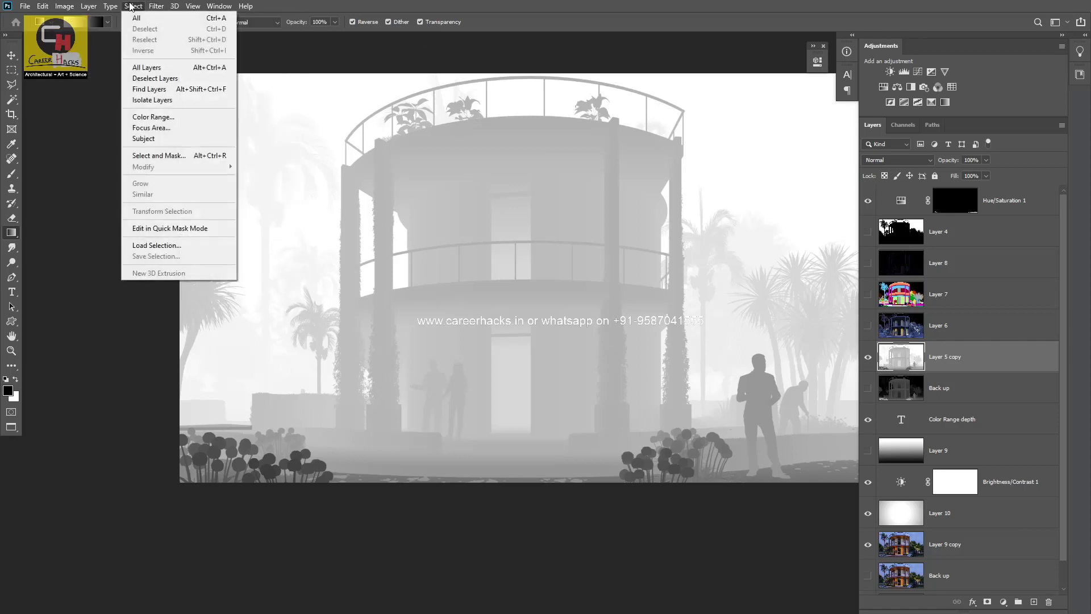
pyautogui.click(287, 5)
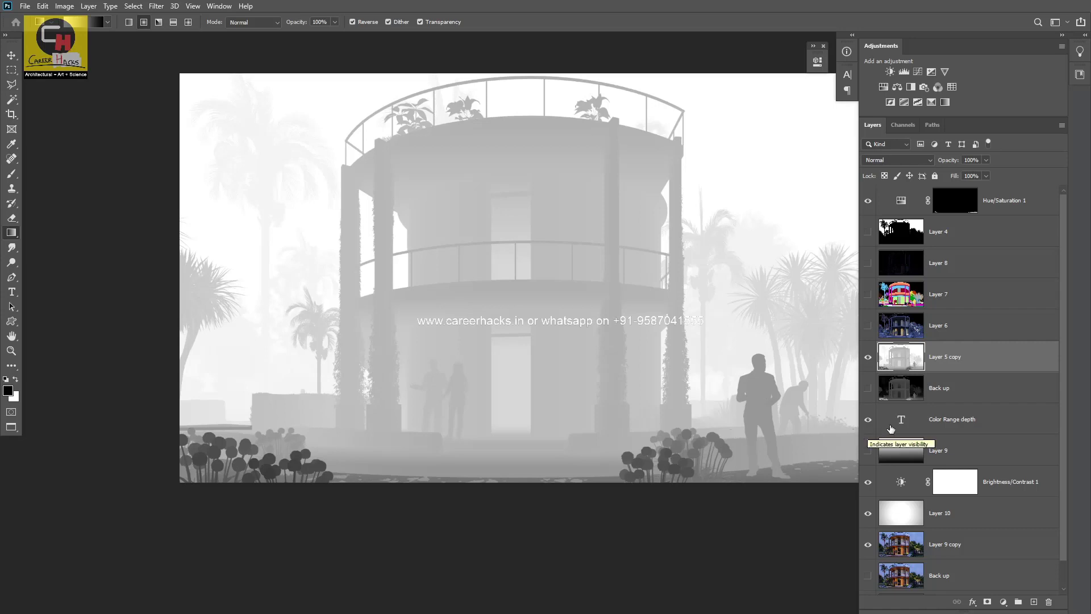
# Step: Rename Layer 5 copy to 'Background' and duplicate Back up as 'forground blur'
pyautogui.doubleClick(944, 358)
pyautogui.write('Ba')
pyautogui.write('ckground')
pyautogui.press('Return')
pyautogui.click(948, 392)
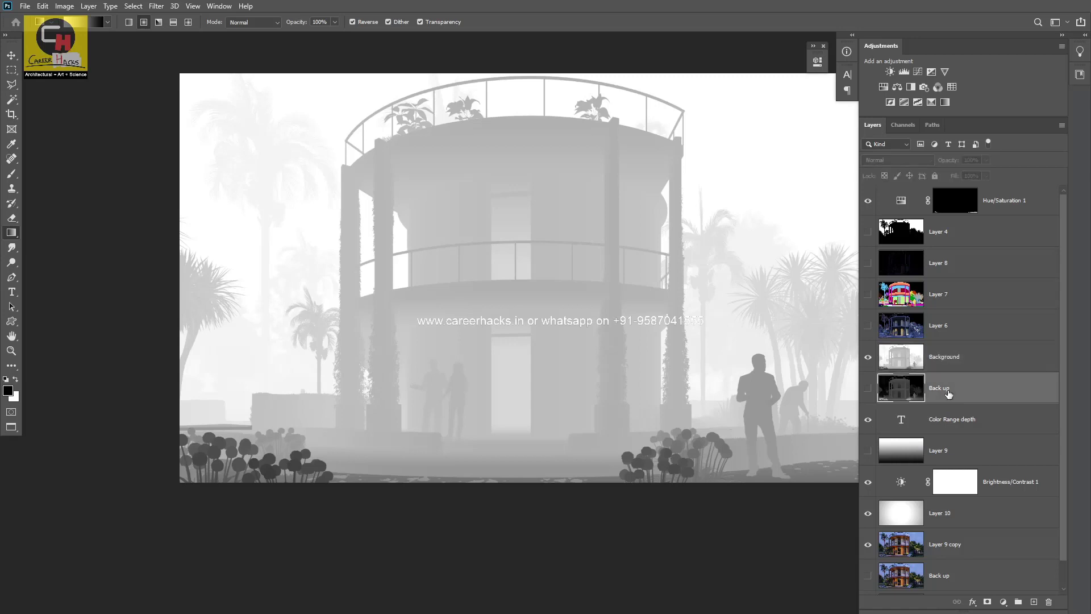
pyautogui.hotkey('ctrl', 'j')
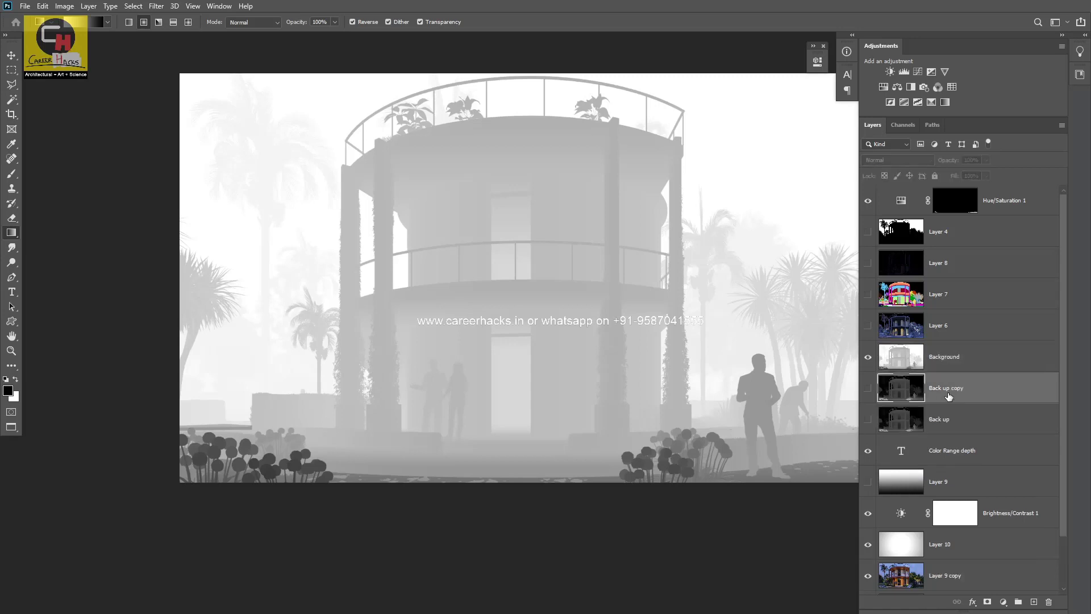
pyautogui.doubleClick(945, 389)
pyautogui.write('F')
pyautogui.write('ound blur')
pyautogui.press('Return')
# Step: Rename Background to 'Background blur', hide it, and show and select forground blur
pyautogui.click(951, 358)
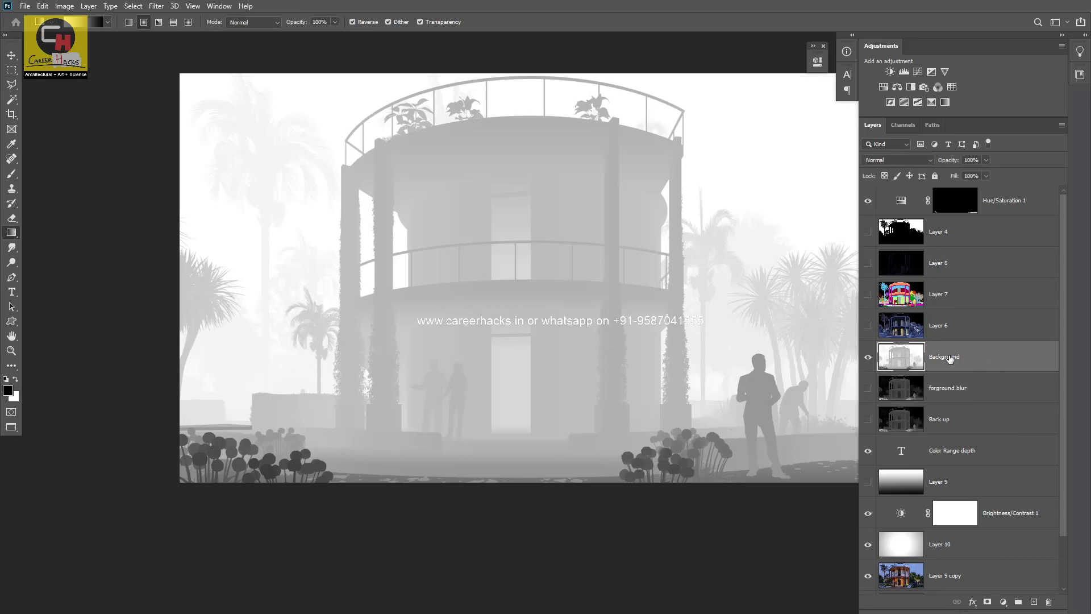
pyautogui.doubleClick(952, 357)
pyautogui.write('blur')
pyautogui.press('Return')
pyautogui.click(868, 357)
pyautogui.click(868, 388)
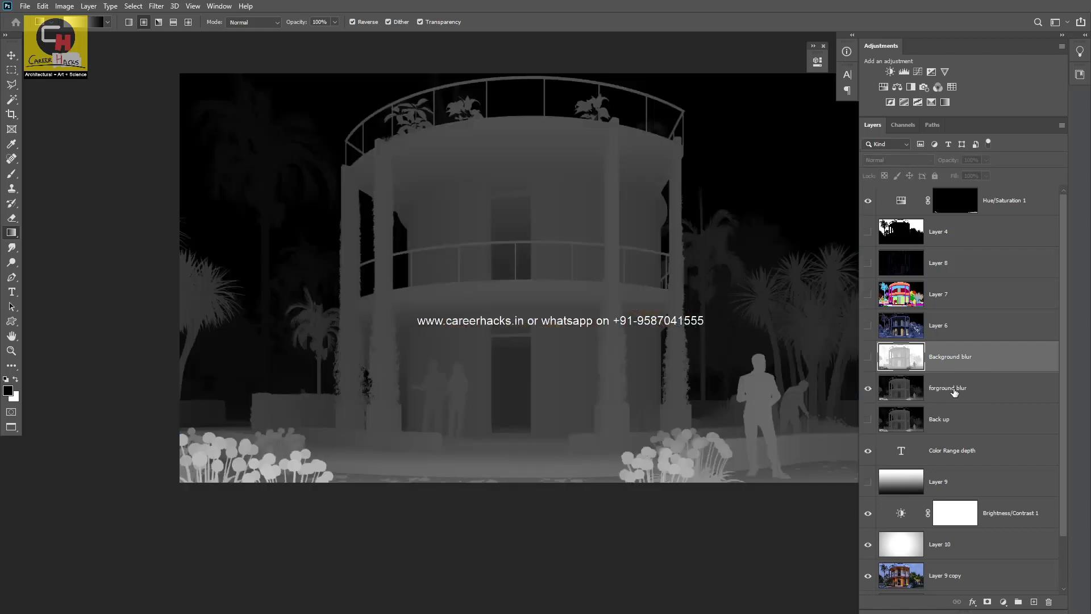
pyautogui.click(959, 391)
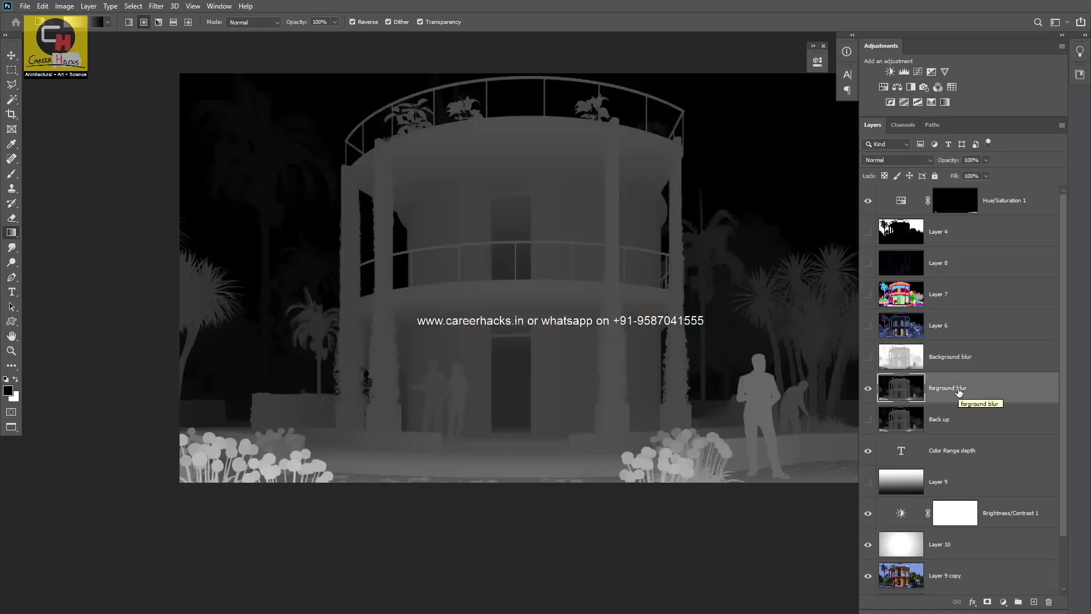
pyautogui.scroll(-2, 960, 449)
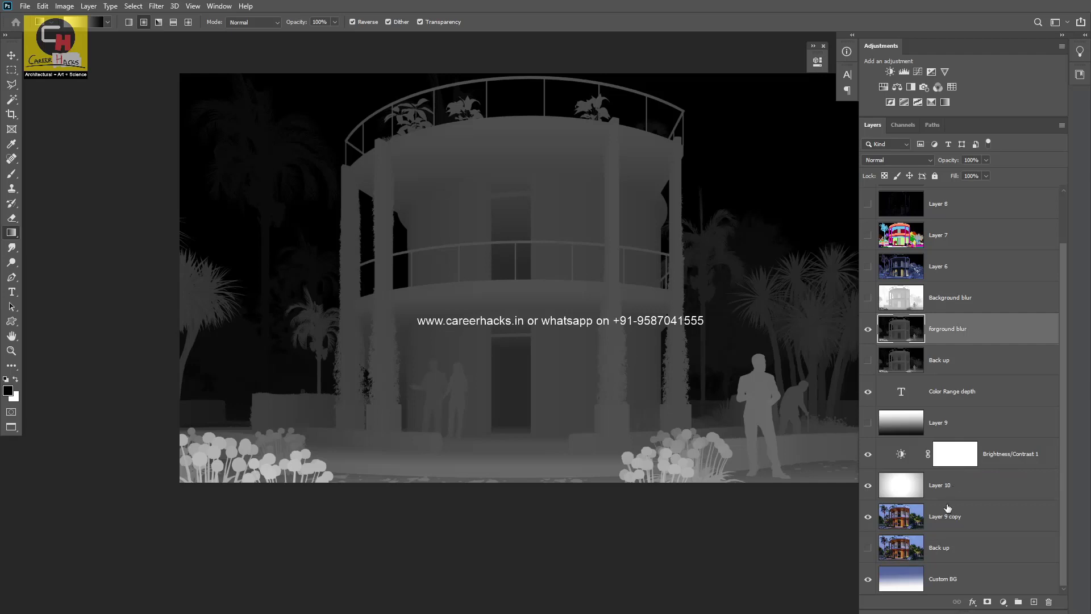
# Step: Delete Layer 10 and Brightness/Contrast 1
pyautogui.click(945, 520)
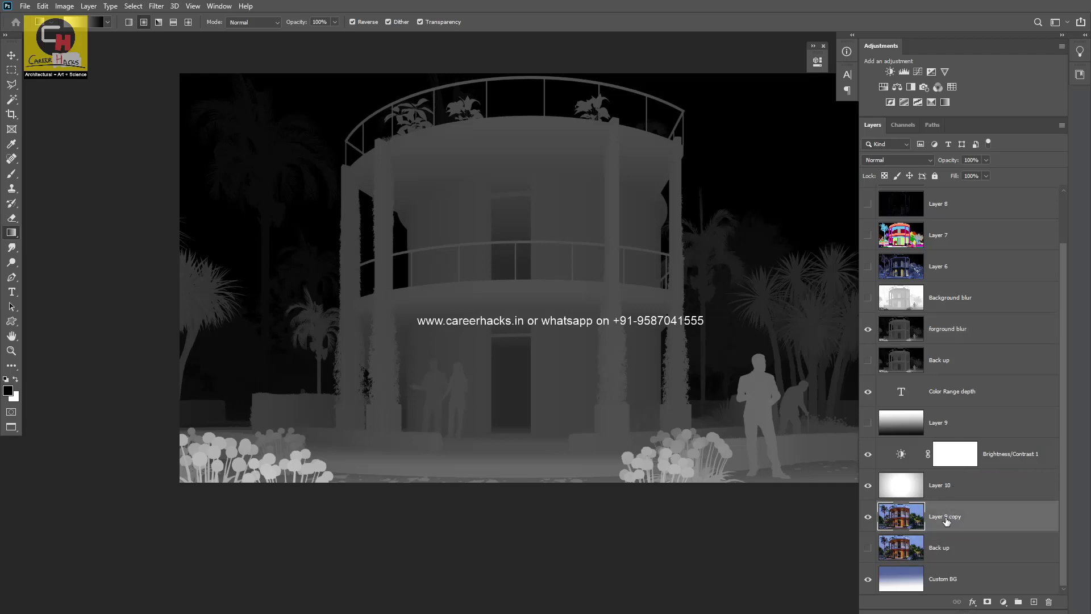
pyautogui.doubleClick(946, 519)
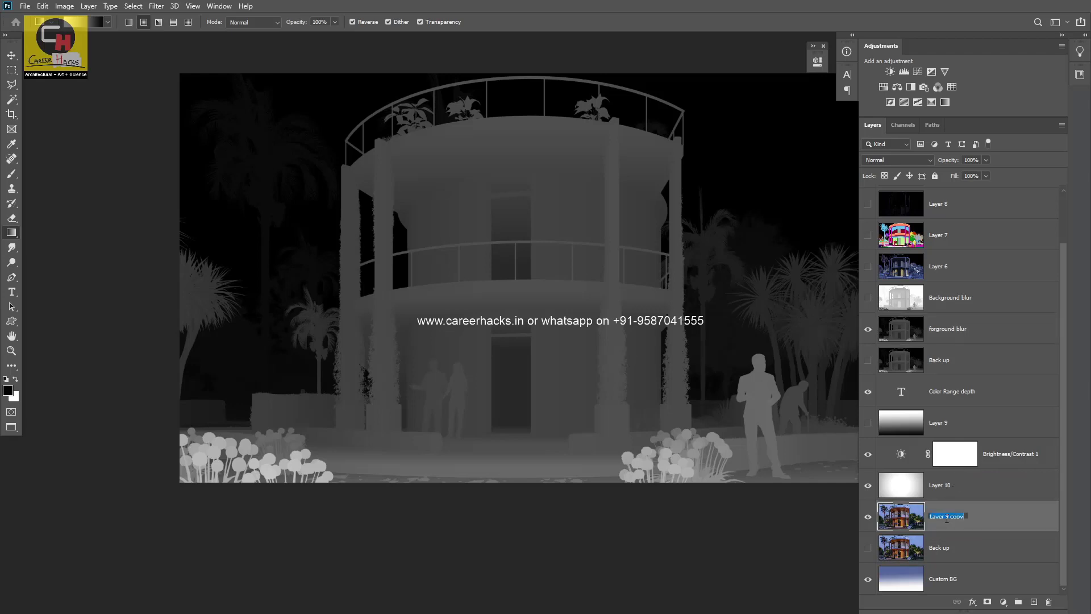
pyautogui.click(958, 492)
pyautogui.click(1014, 453)
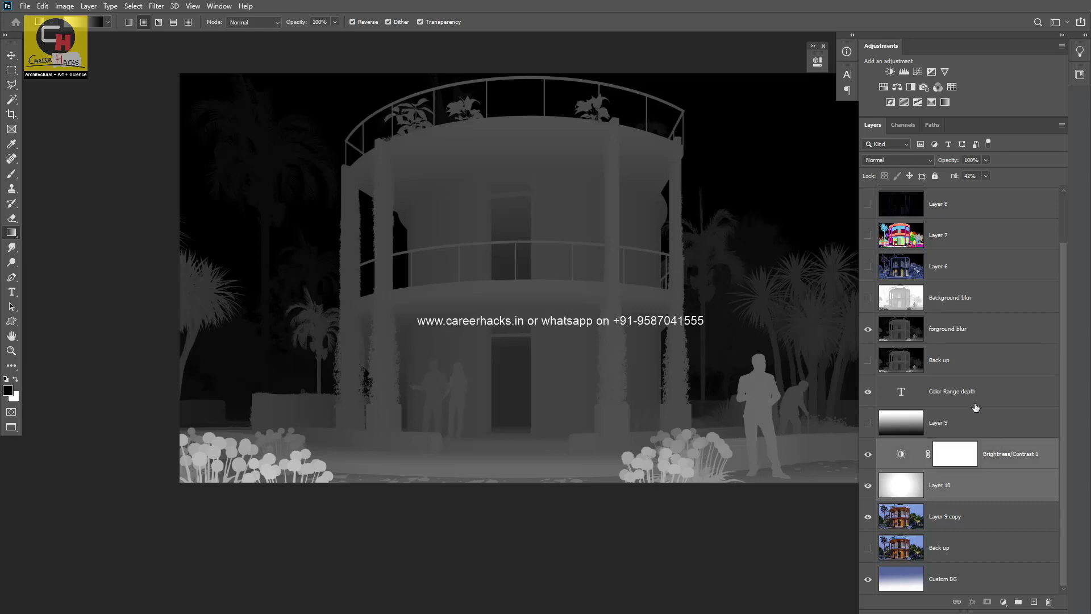
pyautogui.press('Delete')
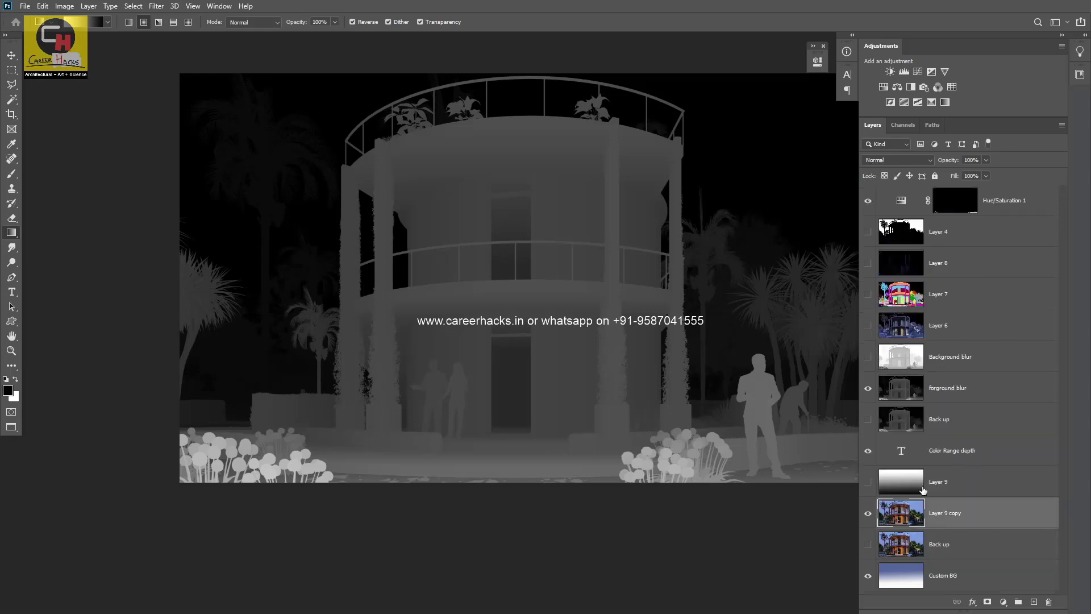
# Step: Rename Layer 9 copy 'Background blur', duplicate it as 'Forground blur', and hide Background blur
pyautogui.doubleClick(948, 514)
pyautogui.write('Ba')
pyautogui.write('ckground bl')
pyautogui.write('ur')
pyautogui.press('Return')
pyautogui.hotkey('ctrl', 'j')
pyautogui.doubleClick(950, 514)
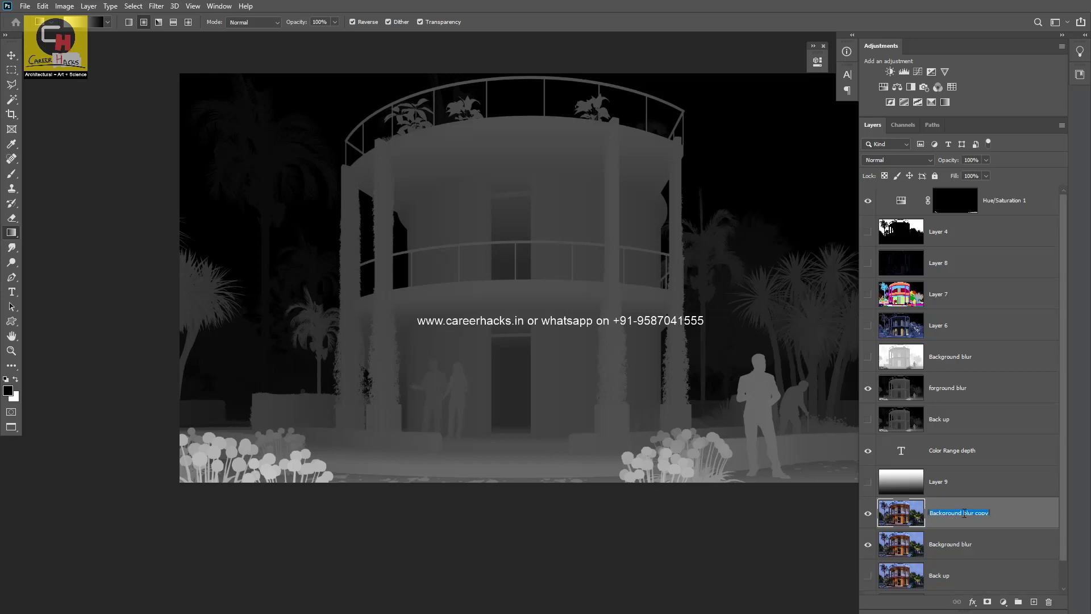
pyautogui.write('Foreground bl')
pyautogui.write('ur')
pyautogui.press('Return')
pyautogui.click(868, 545)
# Step: Toggle the forground blur depth map to compare it with the colour render
pyautogui.click(960, 391)
pyautogui.click(966, 360)
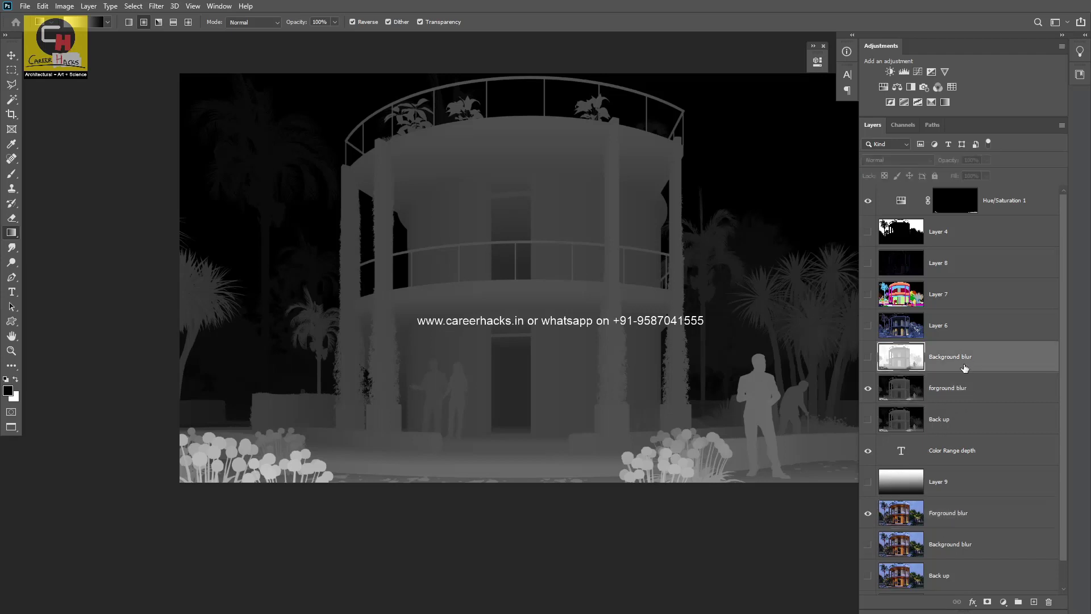
pyautogui.click(966, 517)
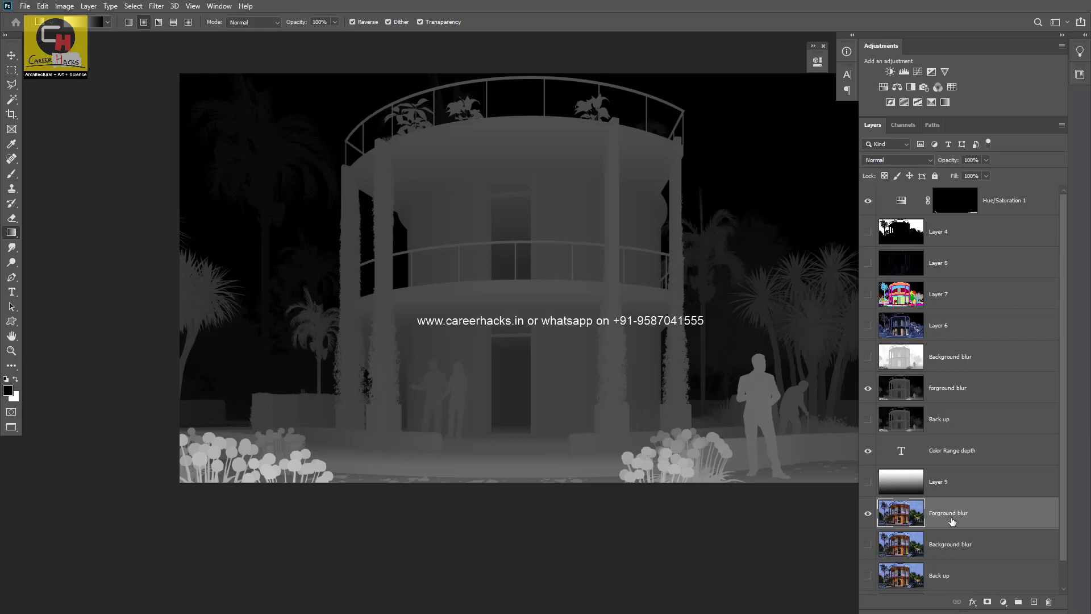
pyautogui.click(941, 392)
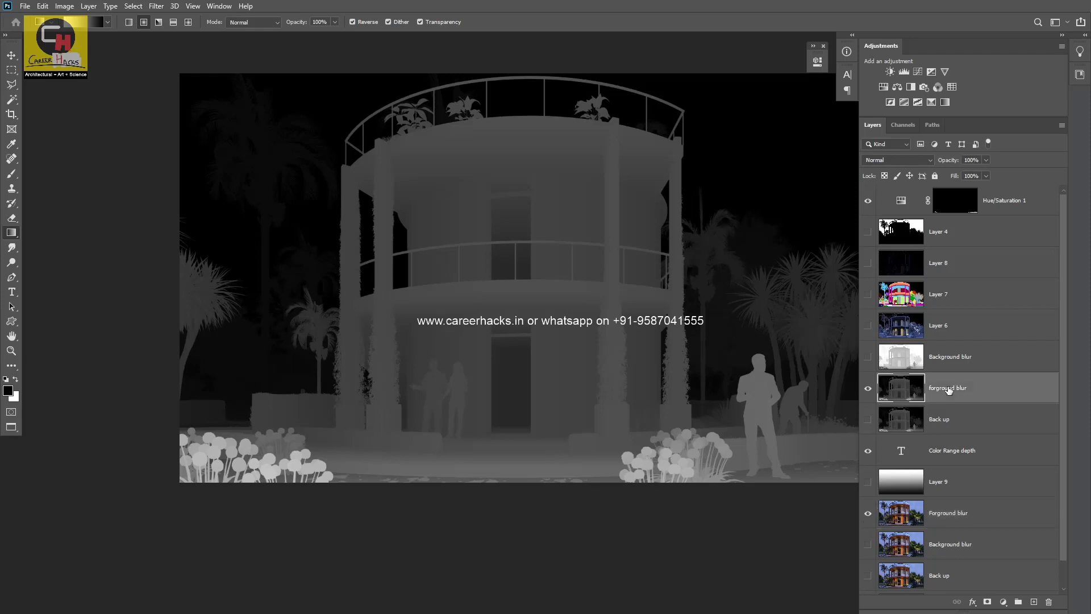
pyautogui.click(868, 388)
pyautogui.click(869, 390)
pyautogui.click(278, 468)
pyautogui.click(672, 466)
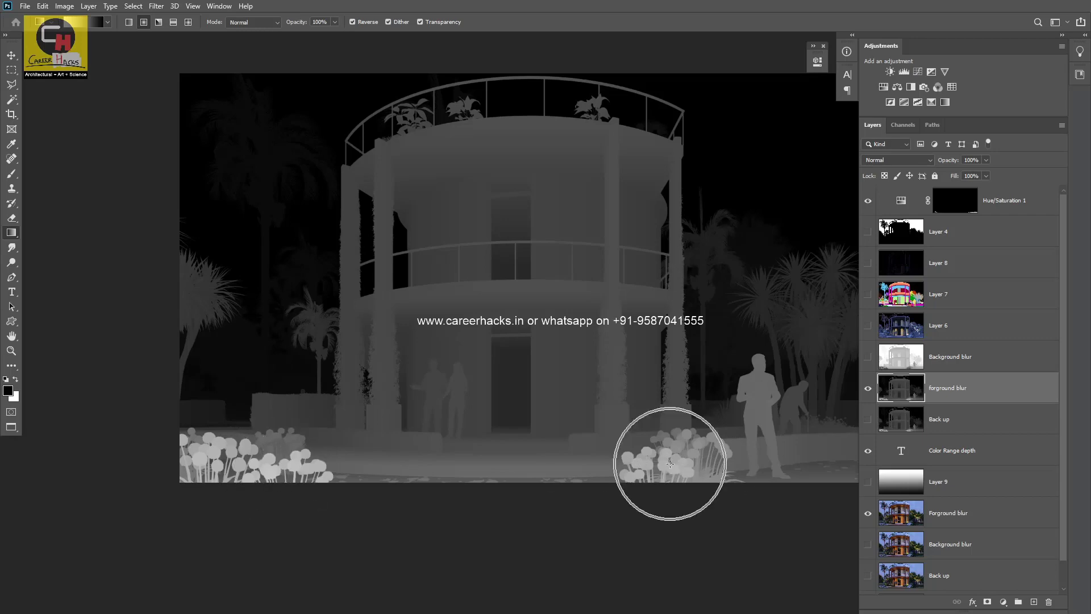
pyautogui.click(868, 389)
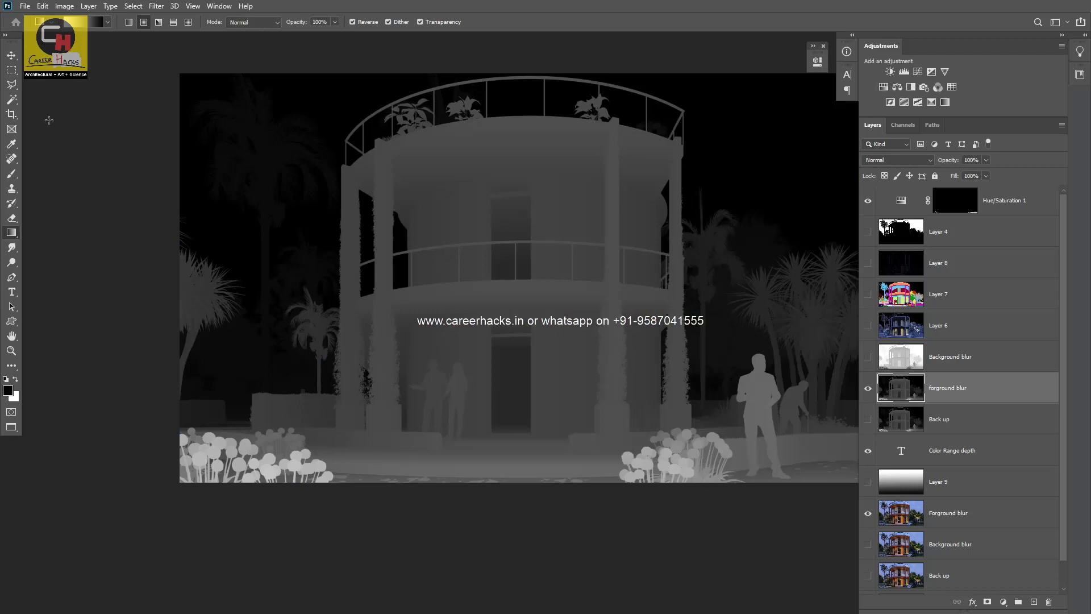
# Step: Apply Levels to the forground blur depth map with input values 25, 0.28 and 161
pyautogui.click(64, 6)
pyautogui.moveTo(111, 36)
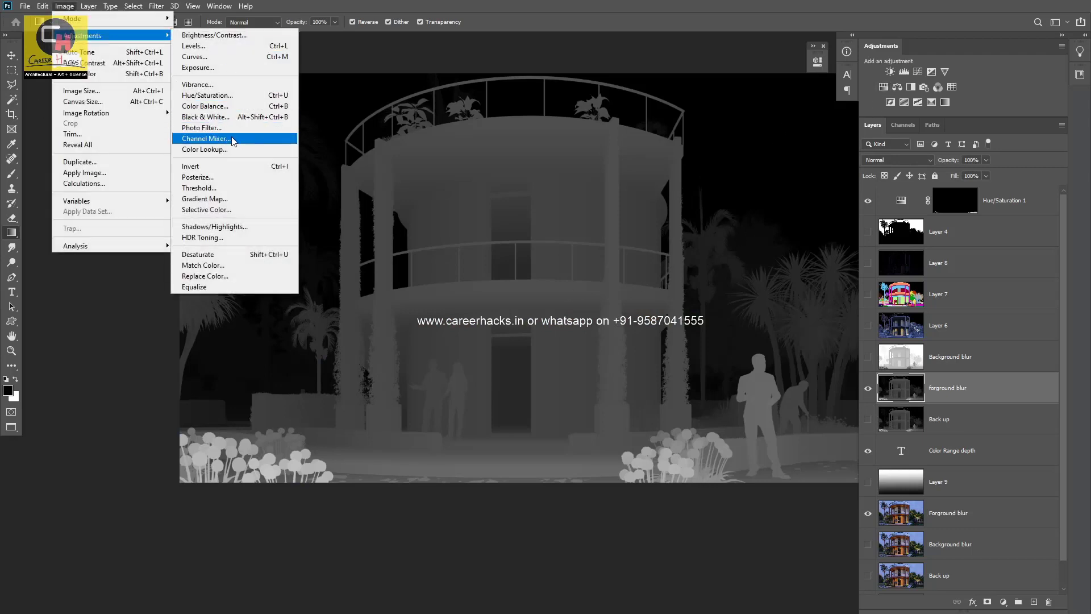
pyautogui.click(250, 46)
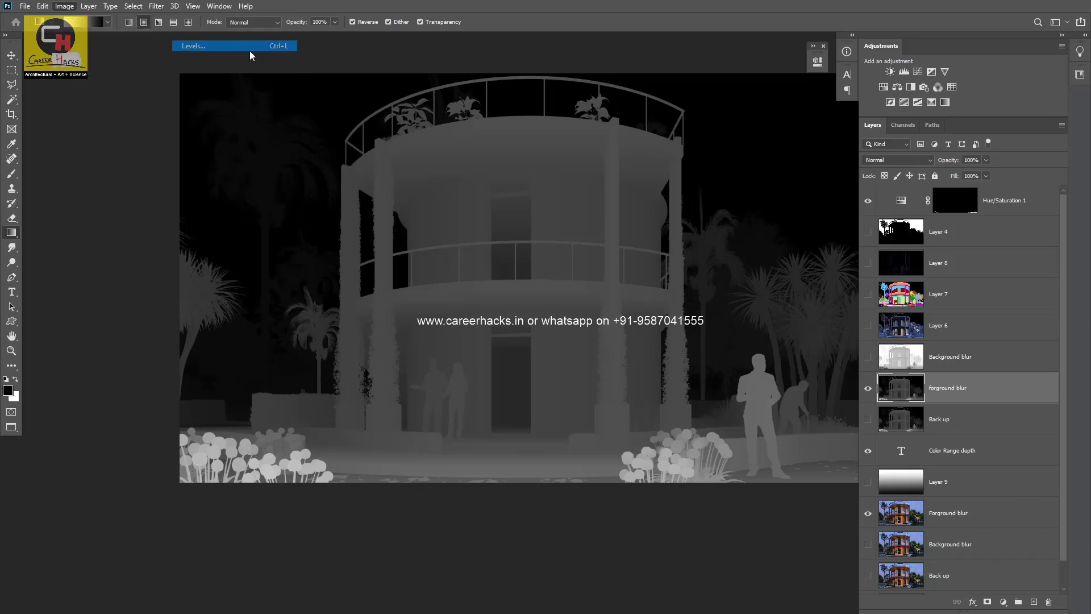
pyautogui.moveTo(649, 223); pyautogui.dragTo(756, 139)
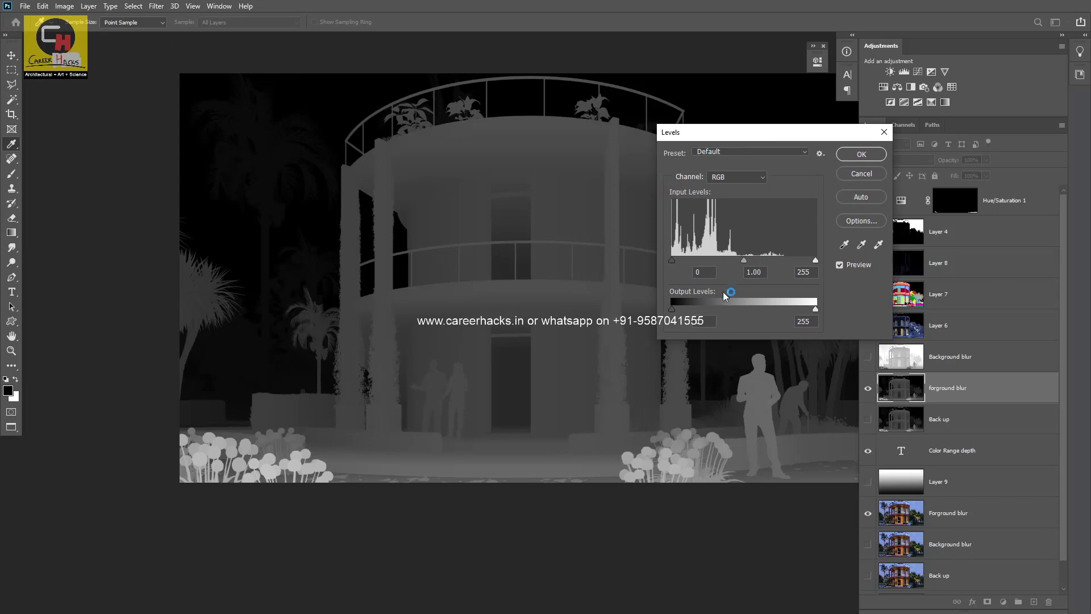
pyautogui.moveTo(743, 261)
pyautogui.mouseDown()
pyautogui.moveTo(808, 261)
pyautogui.moveTo(736, 262)
pyautogui.moveTo(749, 262)
pyautogui.mouseUp()
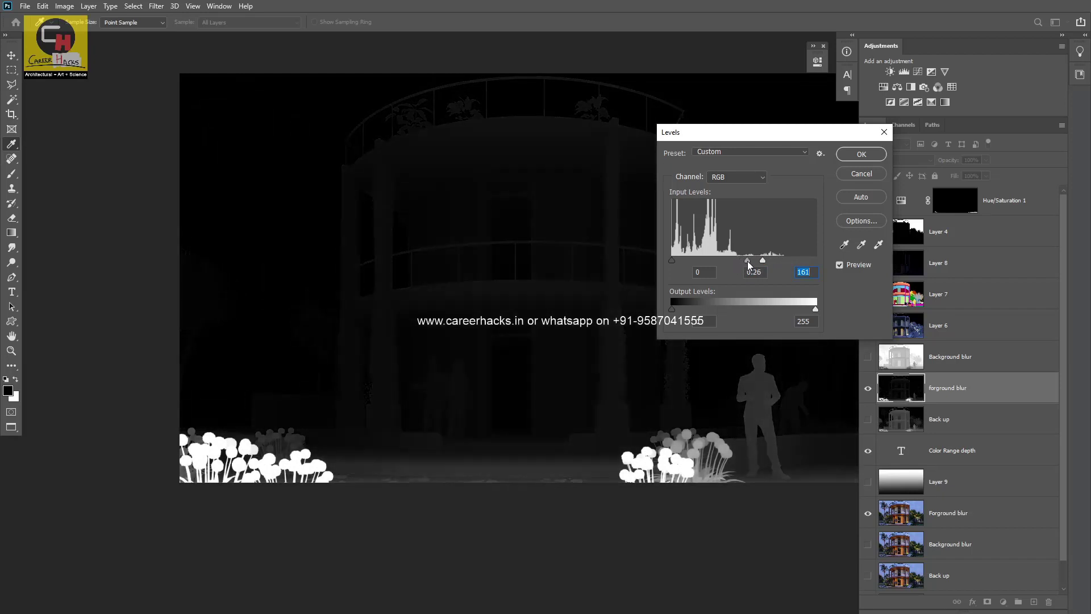
pyautogui.click(746, 261)
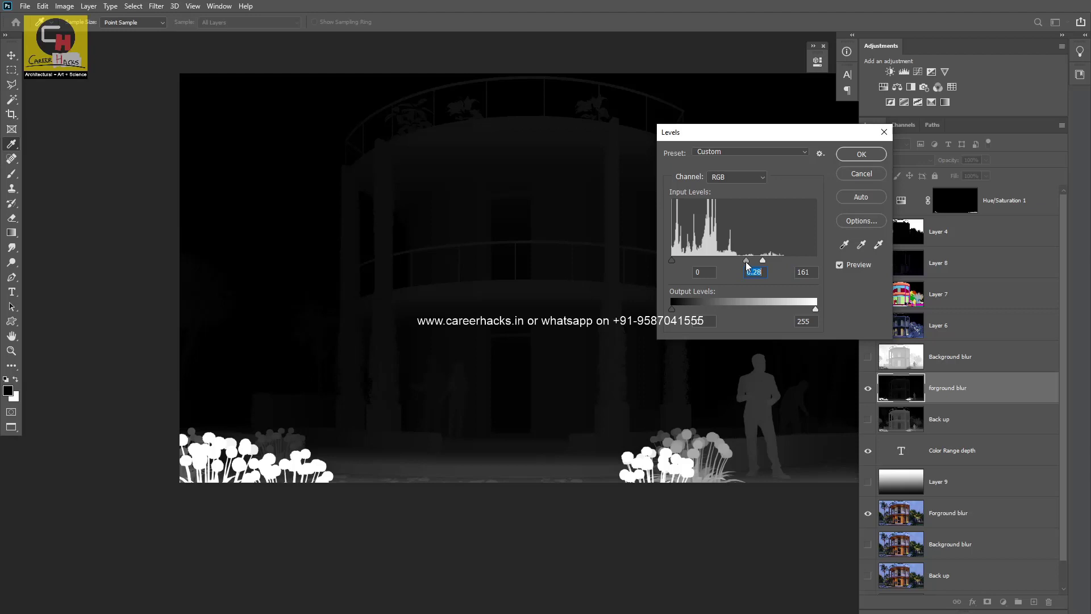
pyautogui.click(680, 259)
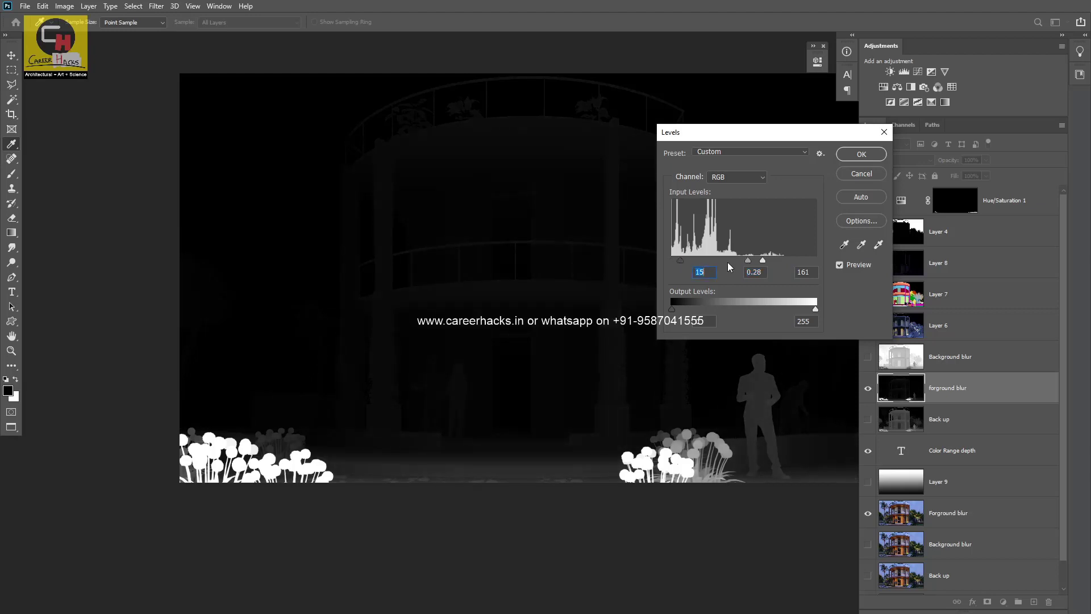
pyautogui.moveTo(748, 261); pyautogui.dragTo(748, 263)
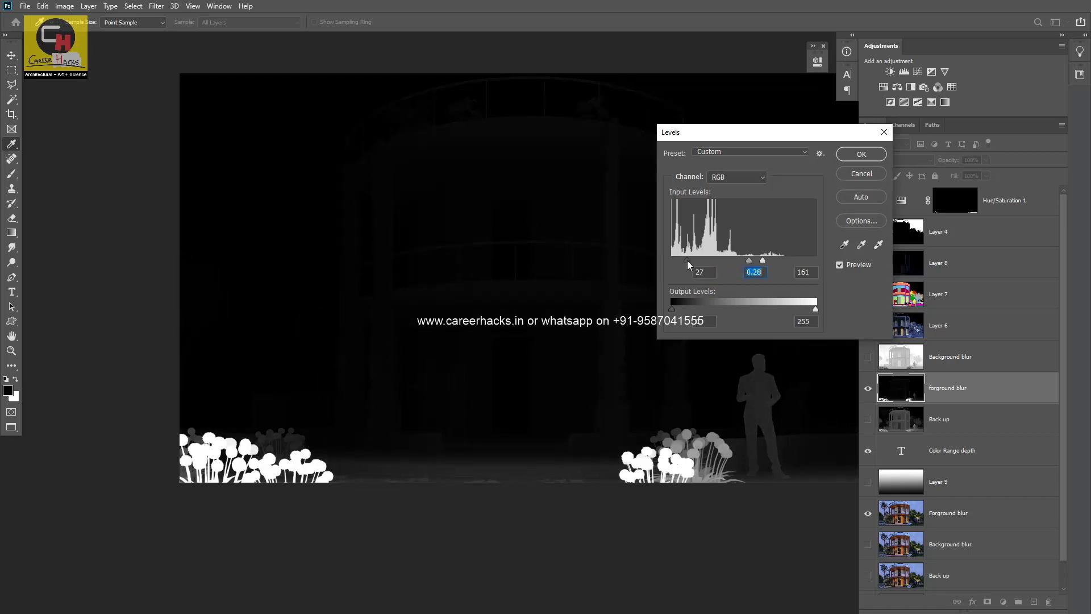
pyautogui.click(837, 154)
pyautogui.press('g')
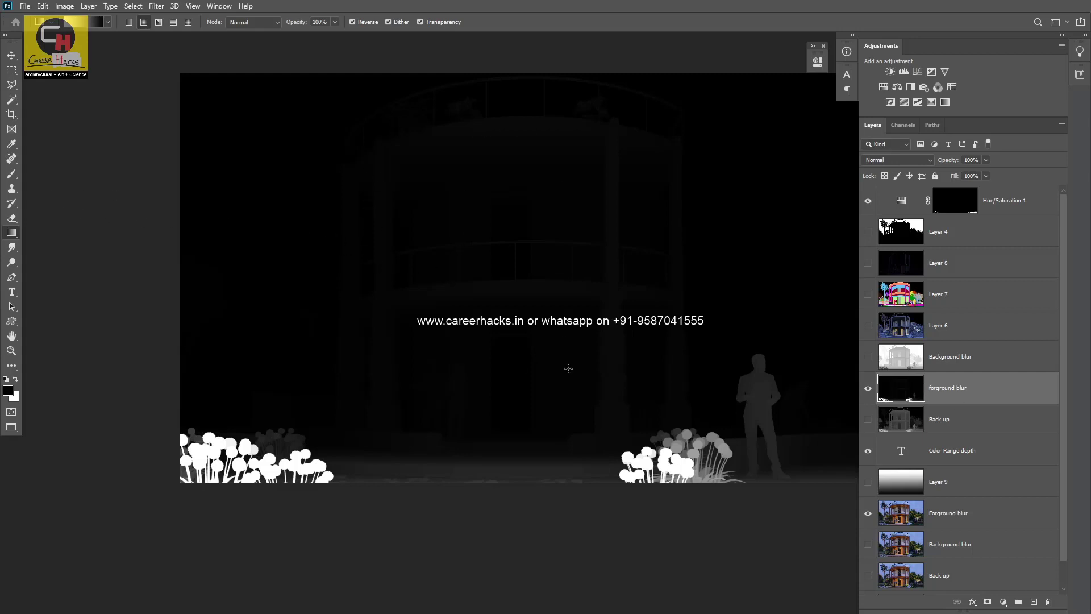
# Step: Paint black over the building with an enlarged brush, then load the depth map as a selection
pyautogui.press('b')
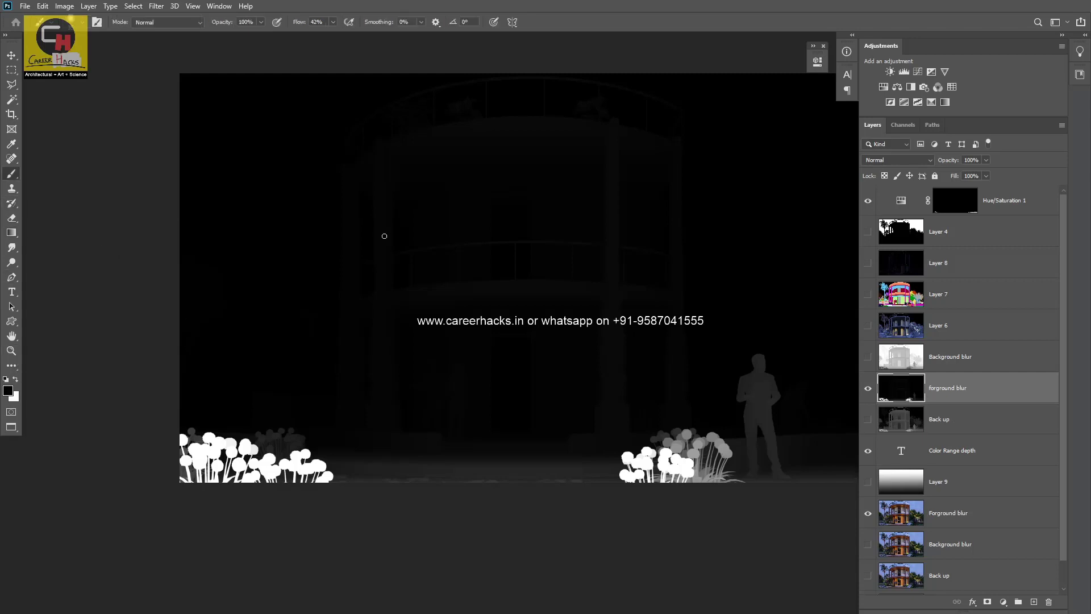
pyautogui.press(']')
pyautogui.press(']')
pyautogui.press(']')
pyautogui.press(']')
pyautogui.press(']')
pyautogui.press(']')
pyautogui.press('[')
pyautogui.press('[')
pyautogui.press('[')
pyautogui.press('[')
pyautogui.press('[')
pyautogui.press('[')
pyautogui.press('[')
pyautogui.press('[')
pyautogui.press(']')
pyautogui.press(']')
pyautogui.press('[')
pyautogui.press('[')
pyautogui.press('[')
pyautogui.moveTo(380, 189)
pyautogui.mouseDown()
pyautogui.moveTo(353, 170)
pyautogui.moveTo(485, 114)
pyautogui.moveTo(368, 117)
pyautogui.moveTo(361, 104)
pyautogui.moveTo(644, 80)
pyautogui.moveTo(703, 108)
pyautogui.moveTo(536, 136)
pyautogui.moveTo(331, 148)
pyautogui.moveTo(431, 163)
pyautogui.moveTo(356, 244)
pyautogui.moveTo(369, 232)
pyautogui.moveTo(621, 219)
pyautogui.moveTo(619, 195)
pyautogui.moveTo(636, 207)
pyautogui.moveTo(657, 274)
pyautogui.moveTo(419, 302)
pyautogui.moveTo(558, 278)
pyautogui.moveTo(419, 251)
pyautogui.moveTo(369, 332)
pyautogui.moveTo(361, 383)
pyautogui.moveTo(375, 411)
pyautogui.moveTo(407, 419)
pyautogui.moveTo(447, 371)
pyautogui.moveTo(530, 363)
pyautogui.moveTo(616, 318)
pyautogui.moveTo(604, 361)
pyautogui.moveTo(682, 327)
pyautogui.moveTo(633, 383)
pyautogui.moveTo(599, 363)
pyautogui.moveTo(653, 326)
pyautogui.moveTo(428, 328)
pyautogui.moveTo(312, 360)
pyautogui.moveTo(638, 236)
pyautogui.moveTo(709, 187)
pyautogui.moveTo(560, 243)
pyautogui.mouseUp()
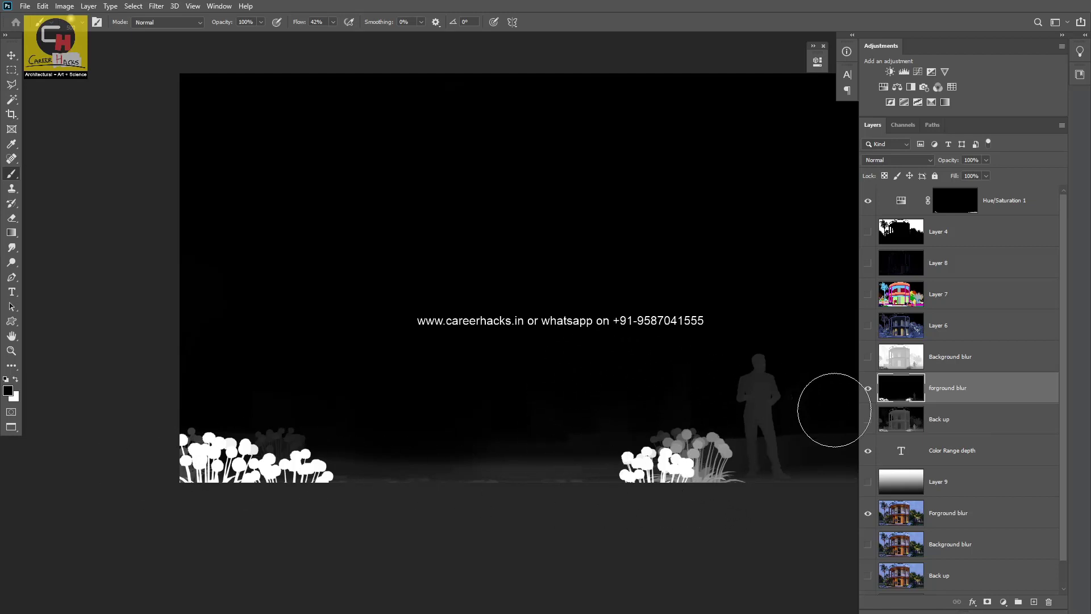
pyautogui.keyDown('ctrl'); pyautogui.click(899, 391); pyautogui.keyUp('ctrl')
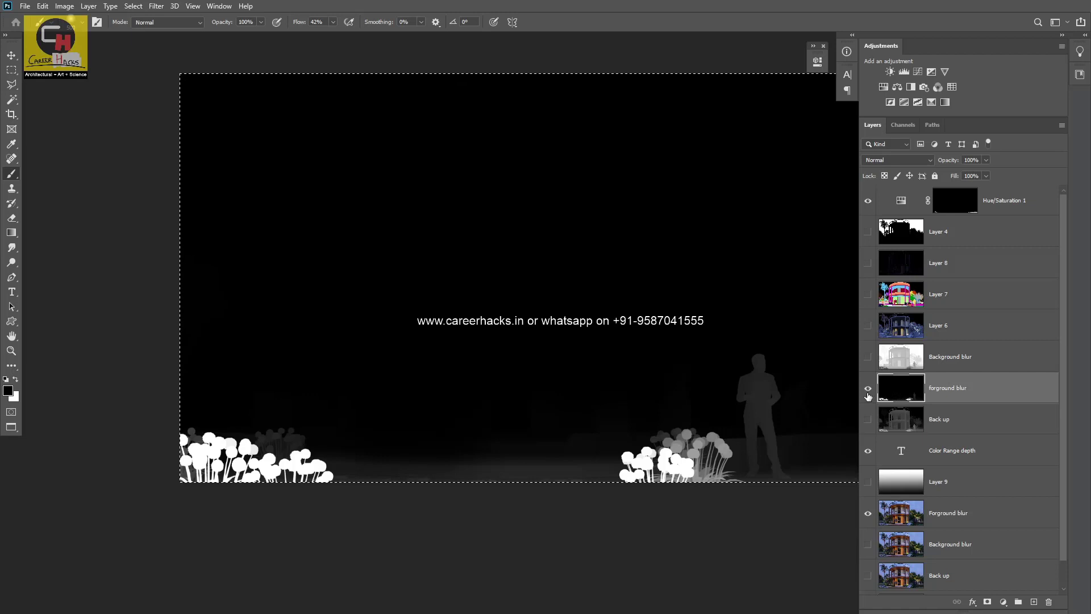
# Step: Add a layer mask to Forground blur, then delete that mask channel in Channels
pyautogui.hotkey('ctrl', 'd')
pyautogui.scroll(-1, 991, 499)
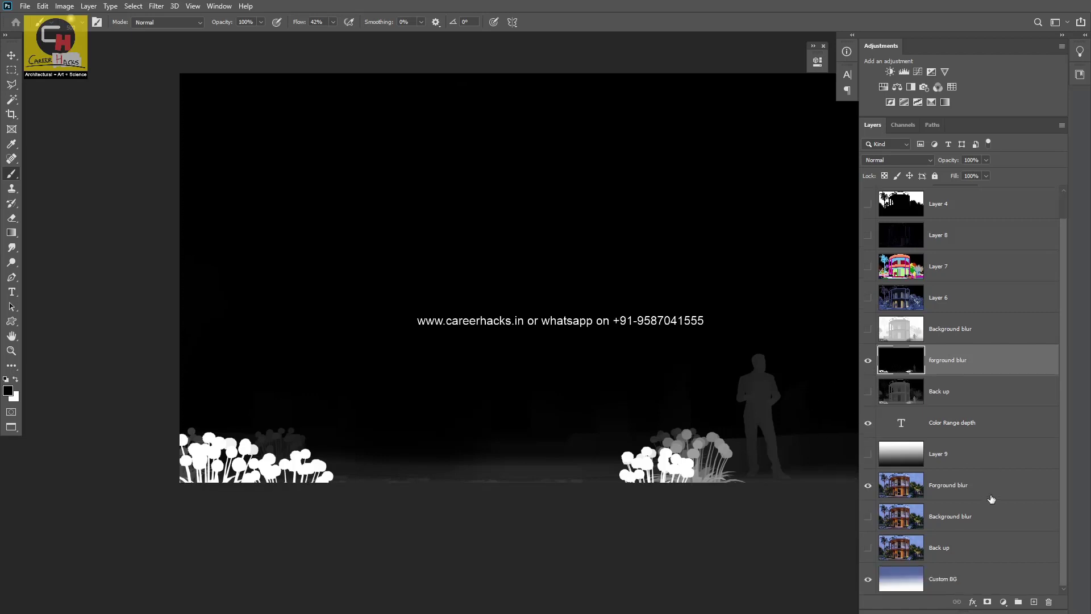
pyautogui.click(961, 484)
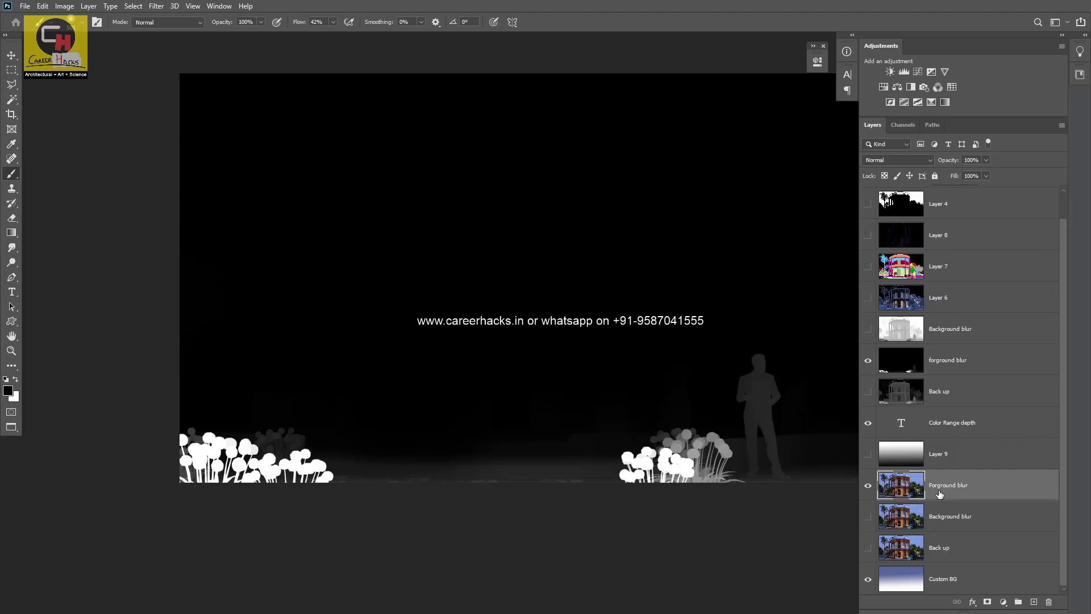
pyautogui.click(988, 602)
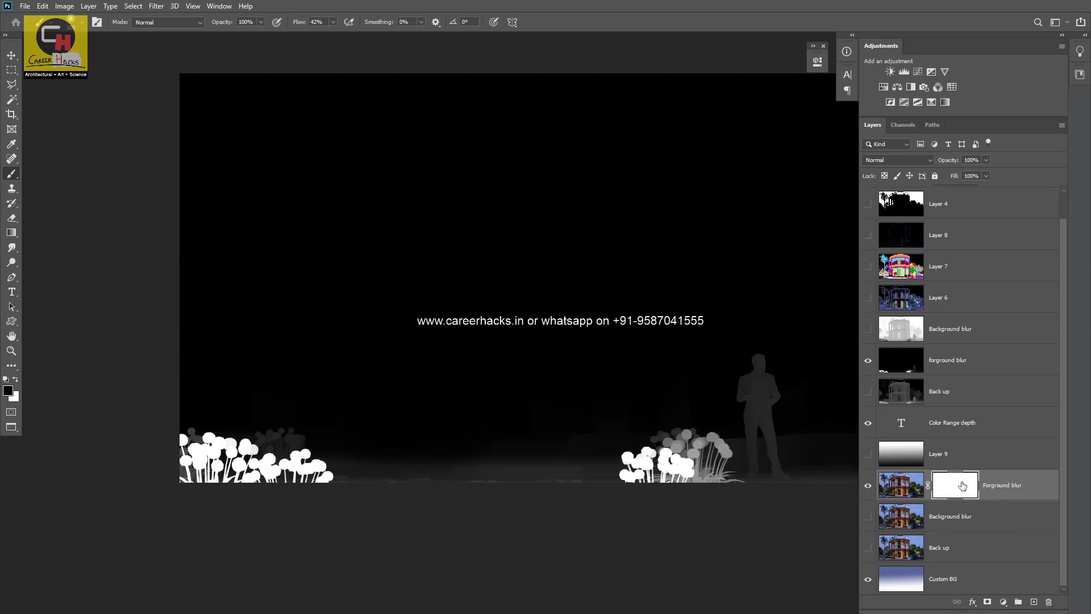
pyautogui.click(906, 125)
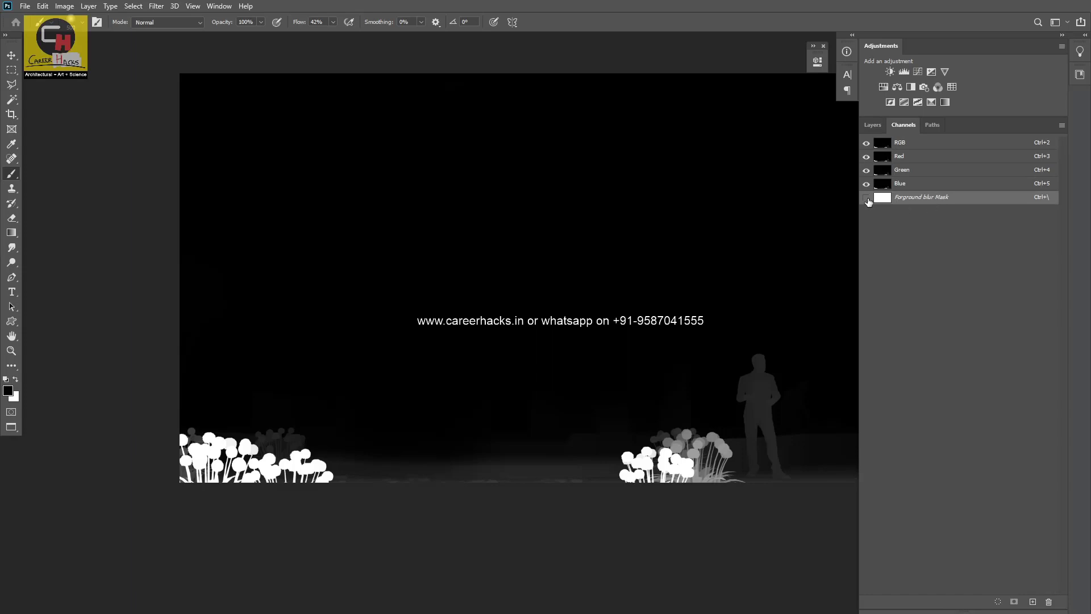
pyautogui.click(866, 143)
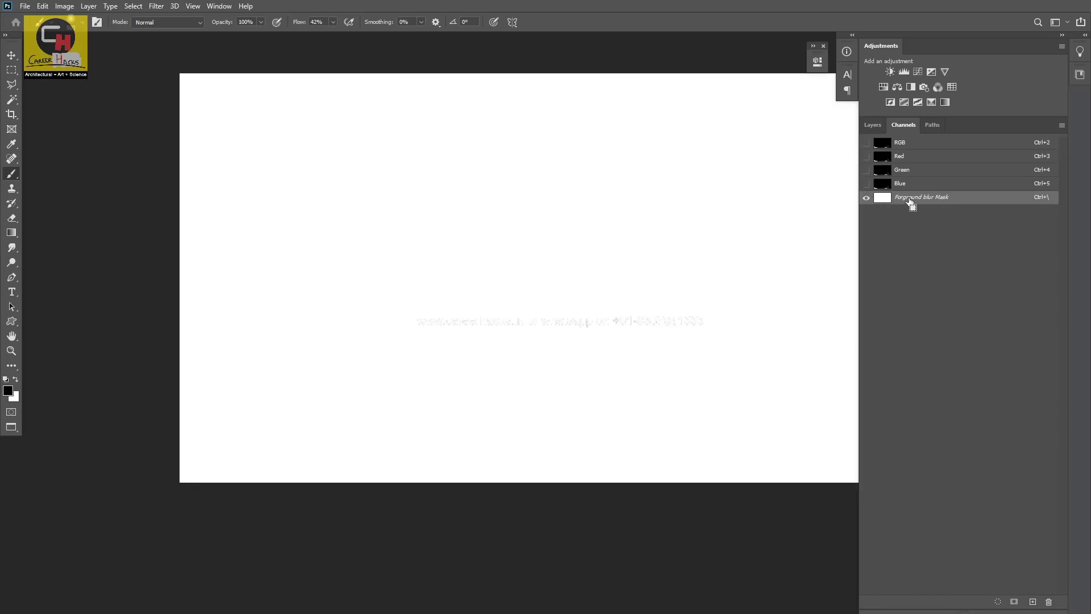
pyautogui.keyDown('ctrl'); pyautogui.click(911, 200); pyautogui.keyUp('ctrl')
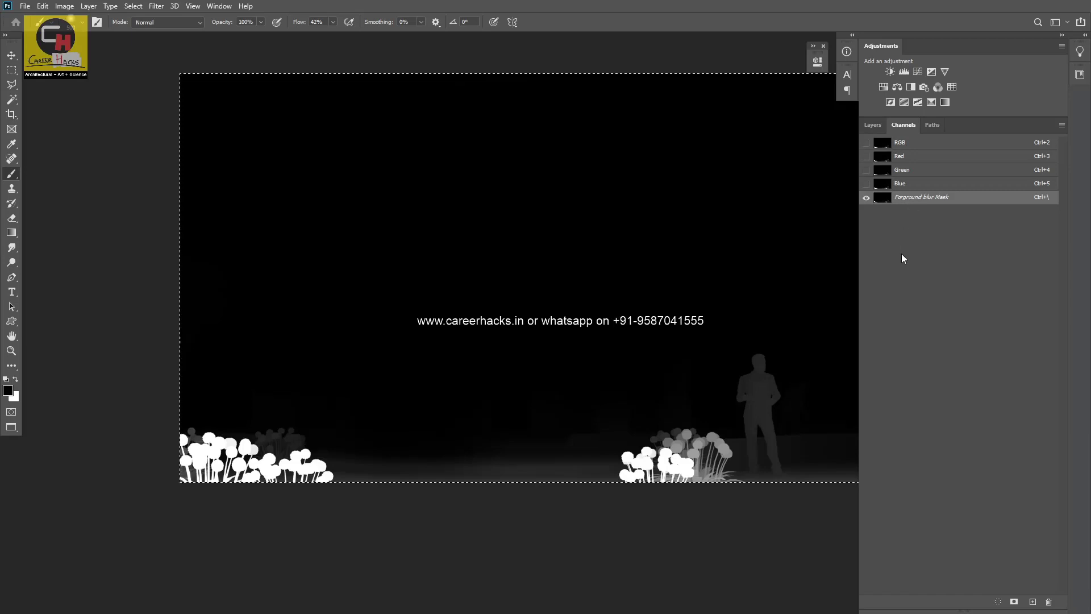
pyautogui.hotkey('ctrl', 'd')
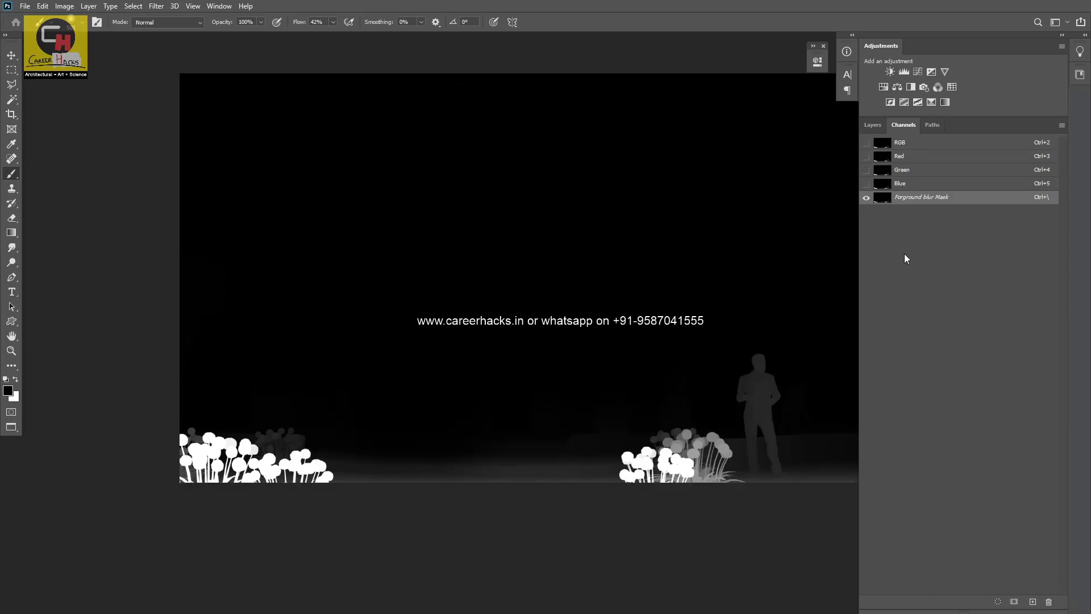
pyautogui.rightClick(930, 198)
pyautogui.click(945, 216)
pyautogui.click(500, 221)
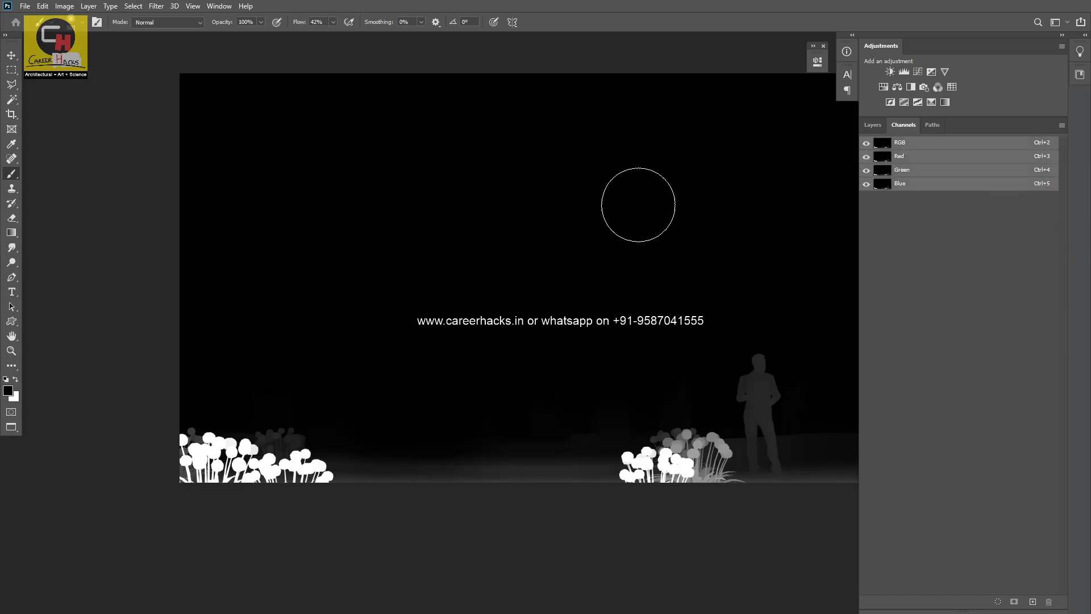
pyautogui.click(873, 125)
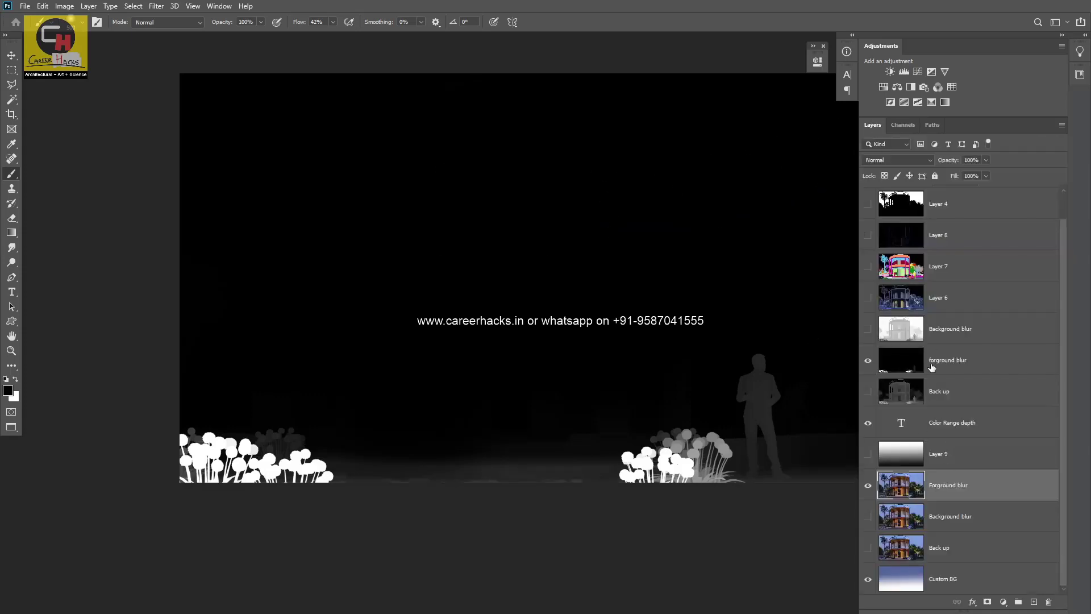
# Step: Hide the forground blur depth layer and add a new layer mask to Forground blur
pyautogui.click(950, 360)
pyautogui.click(868, 362)
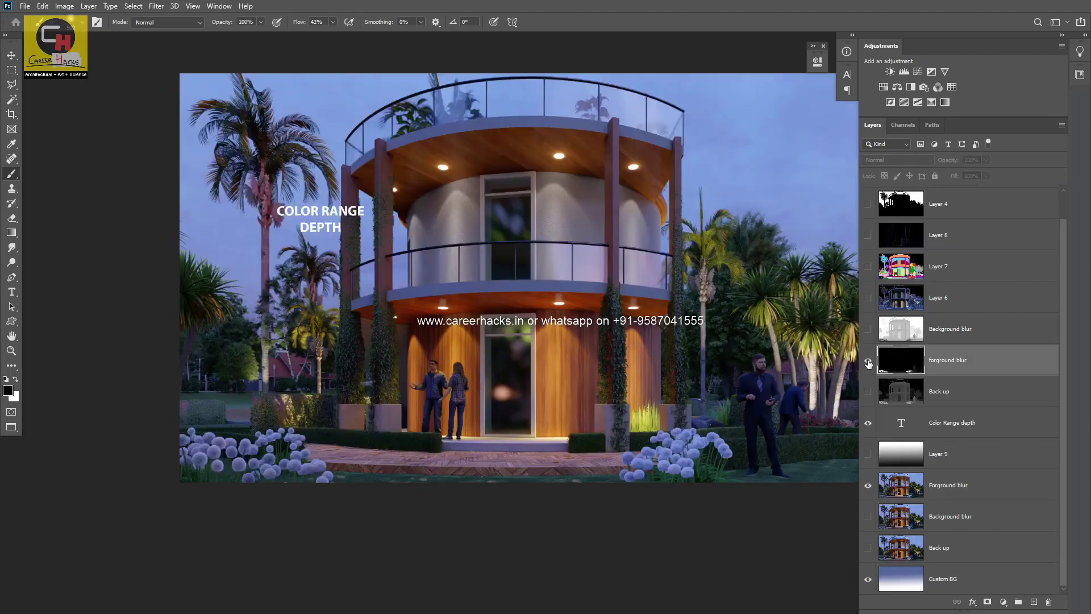
pyautogui.keyDown('ctrl'); pyautogui.click(908, 367); pyautogui.keyUp('ctrl')
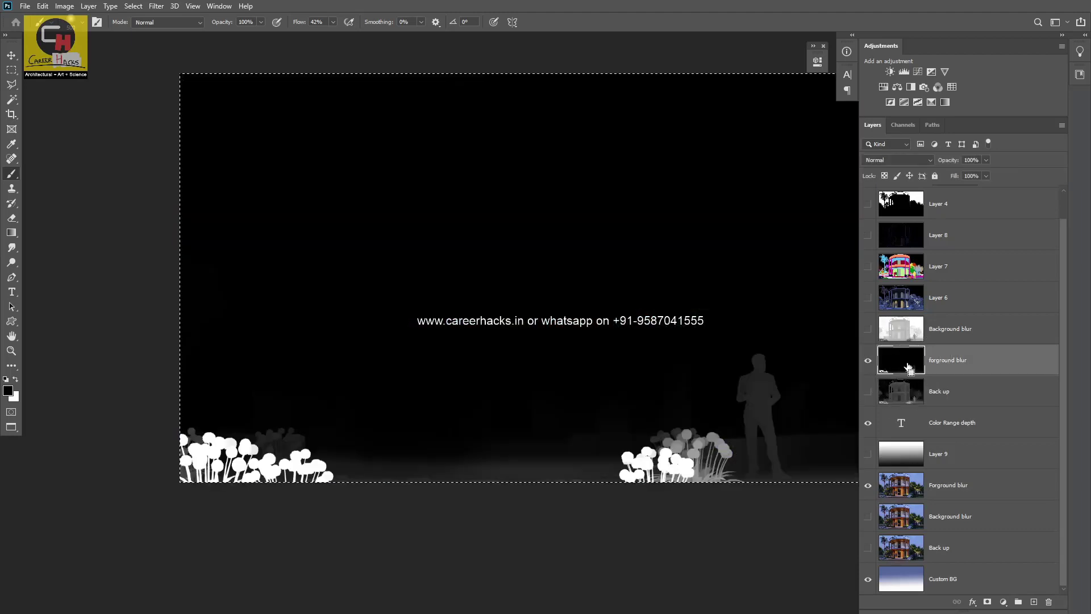
pyautogui.hotkey('ctrl', 'd')
pyautogui.click(868, 362)
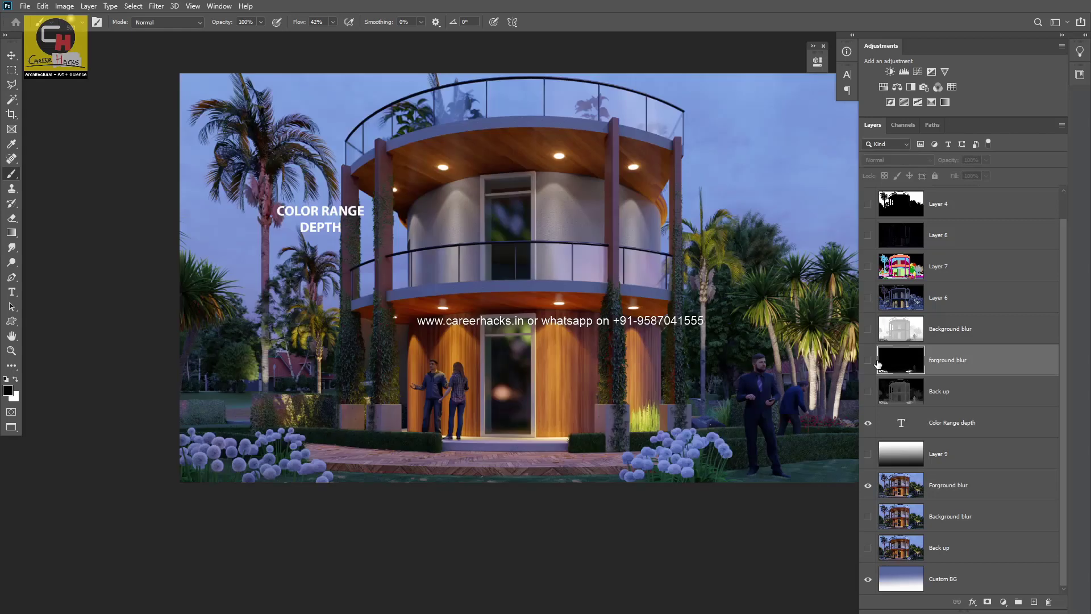
pyautogui.click(962, 492)
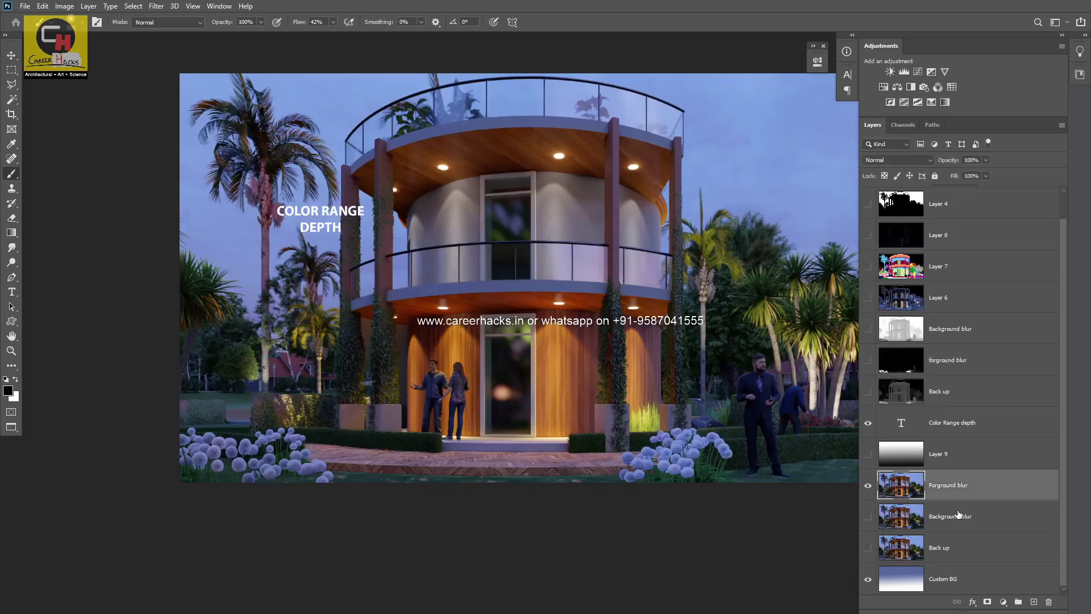
pyautogui.click(988, 602)
pyautogui.click(988, 603)
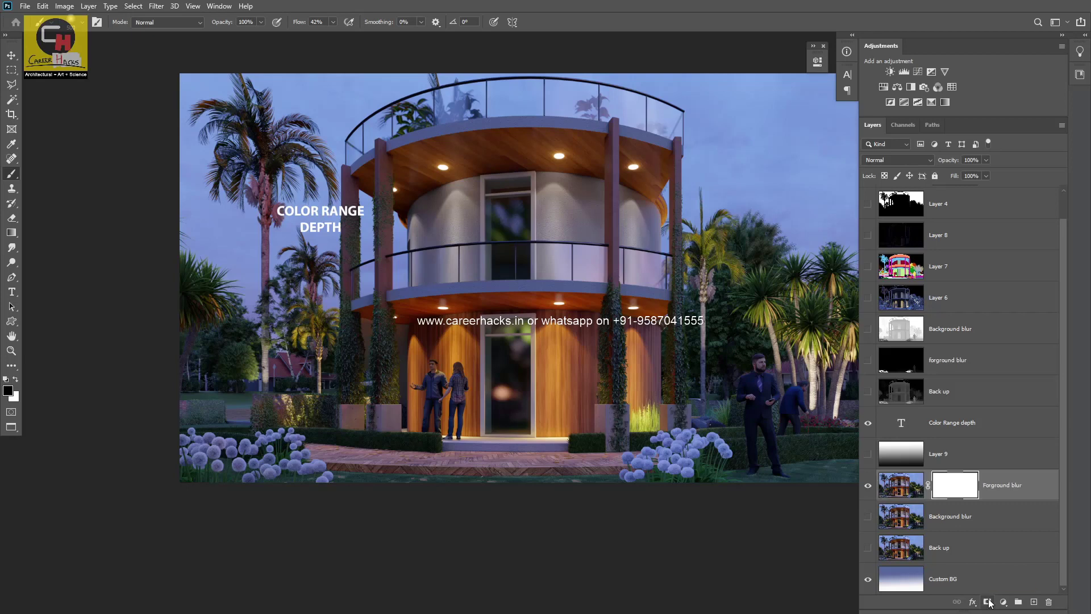
# Step: Inspect the Forground blur Mask channel, then return to the colour image and deselect
pyautogui.click(903, 125)
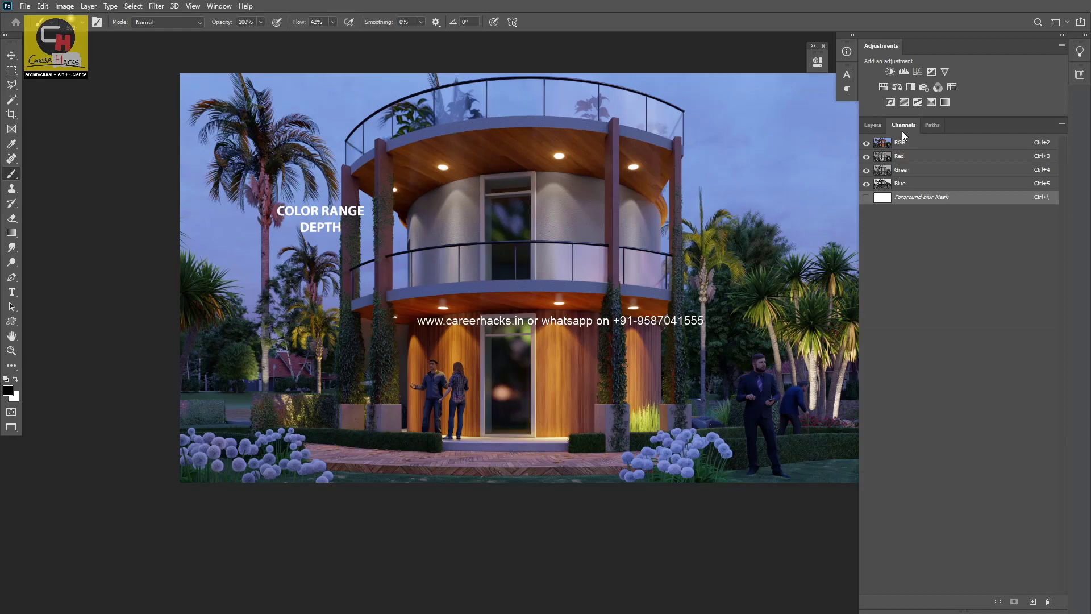
pyautogui.click(866, 198)
pyautogui.click(866, 142)
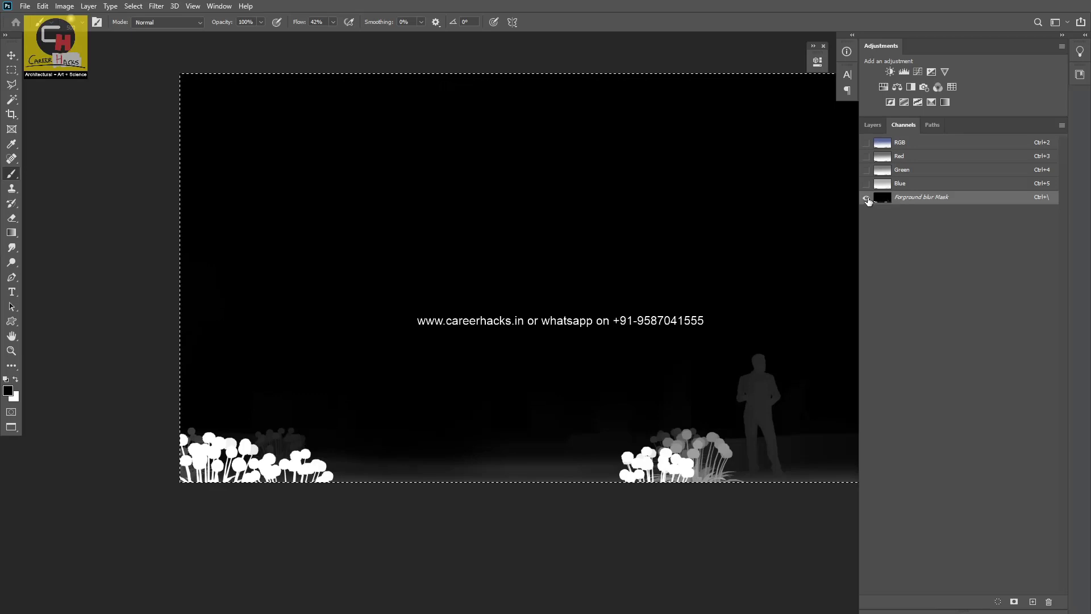
pyautogui.click(867, 143)
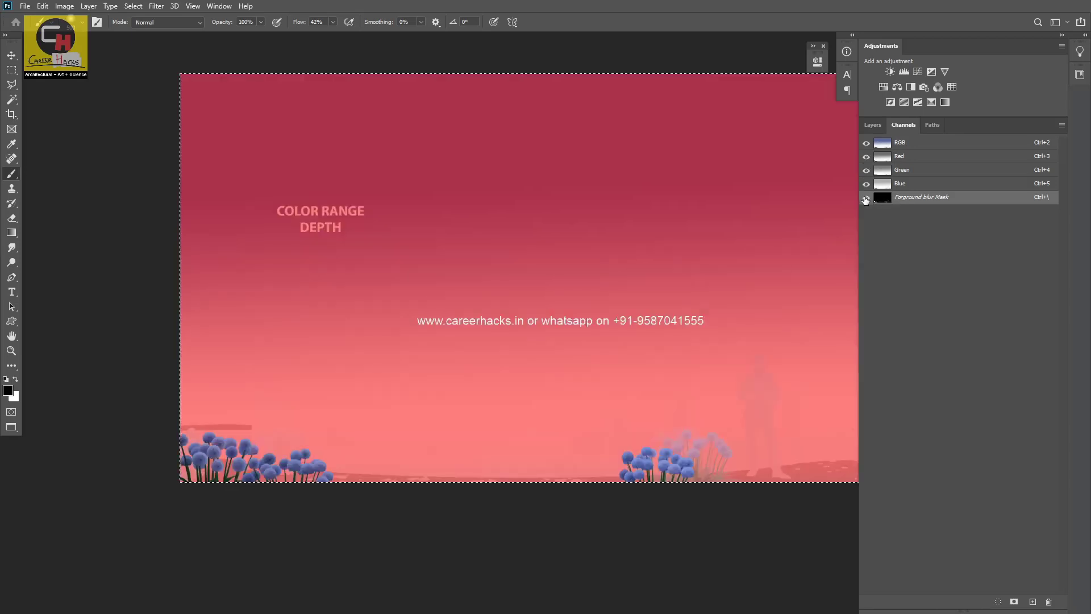
pyautogui.click(867, 198)
pyautogui.click(871, 125)
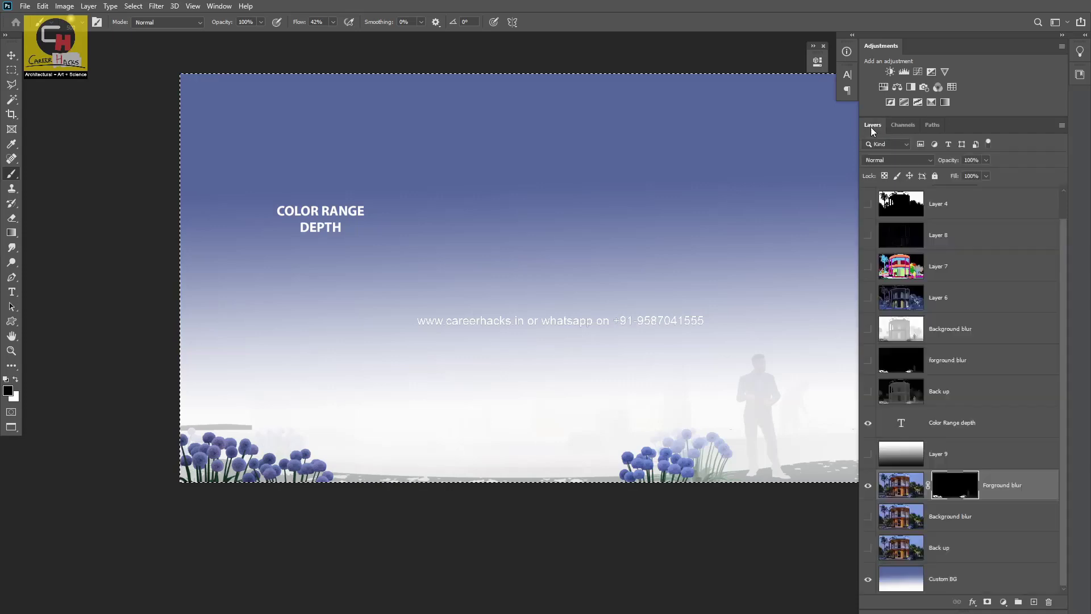
pyautogui.hotkey('ctrl', 'd')
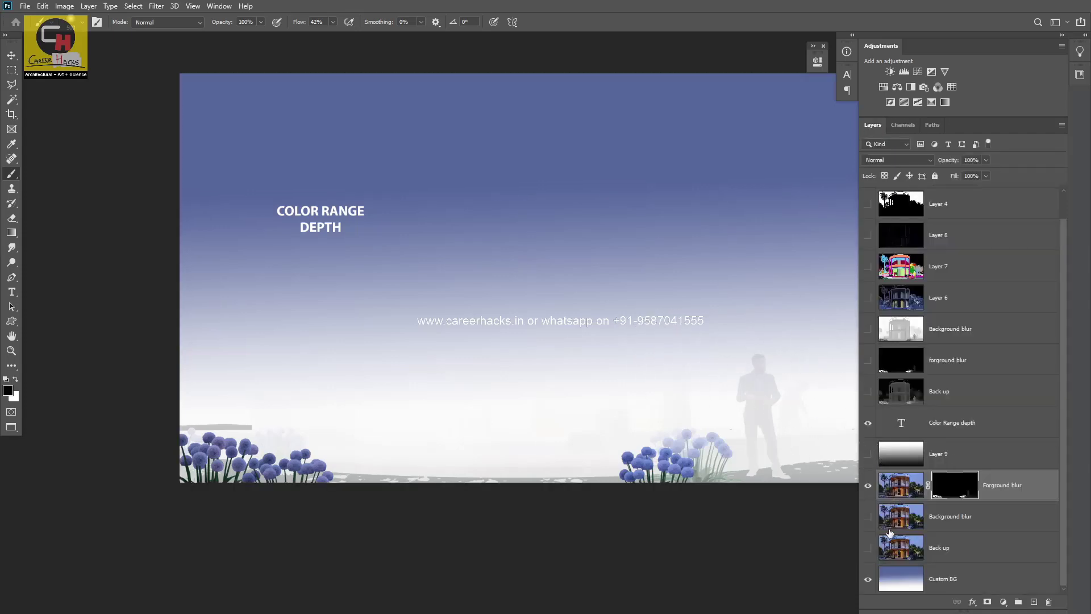
# Step: Toggle Forground blur on and off to compare the masked result
pyautogui.click(868, 486)
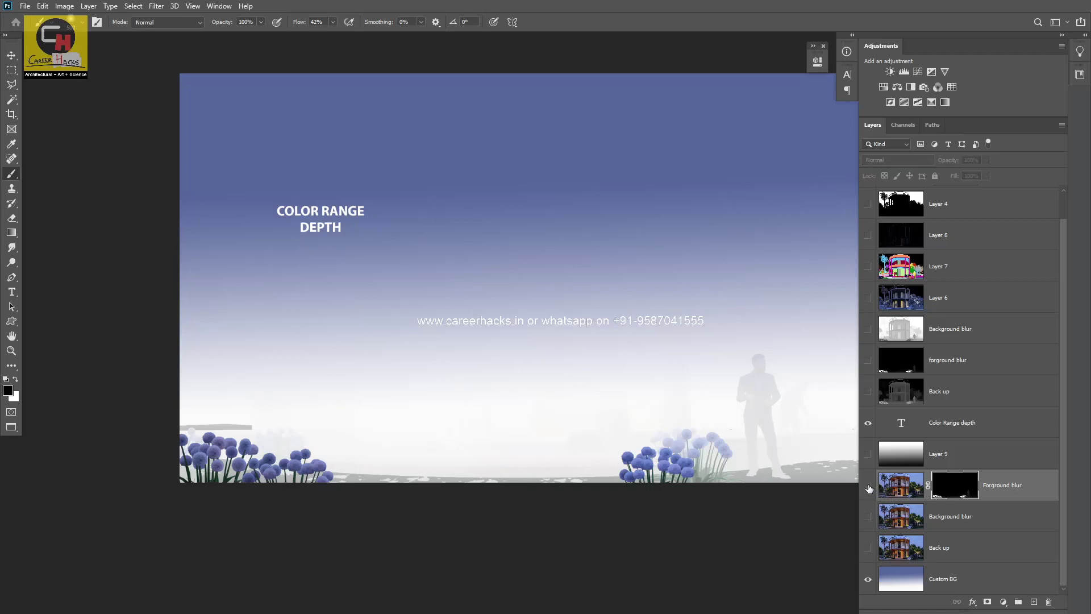
pyautogui.click(868, 486)
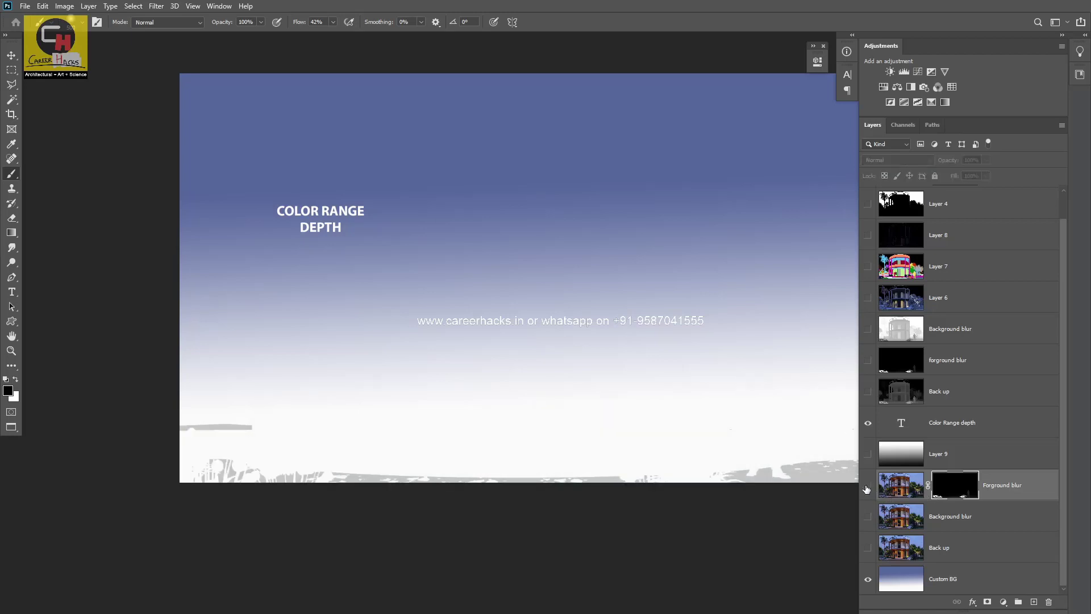
pyautogui.click(868, 486)
pyautogui.click(868, 486)
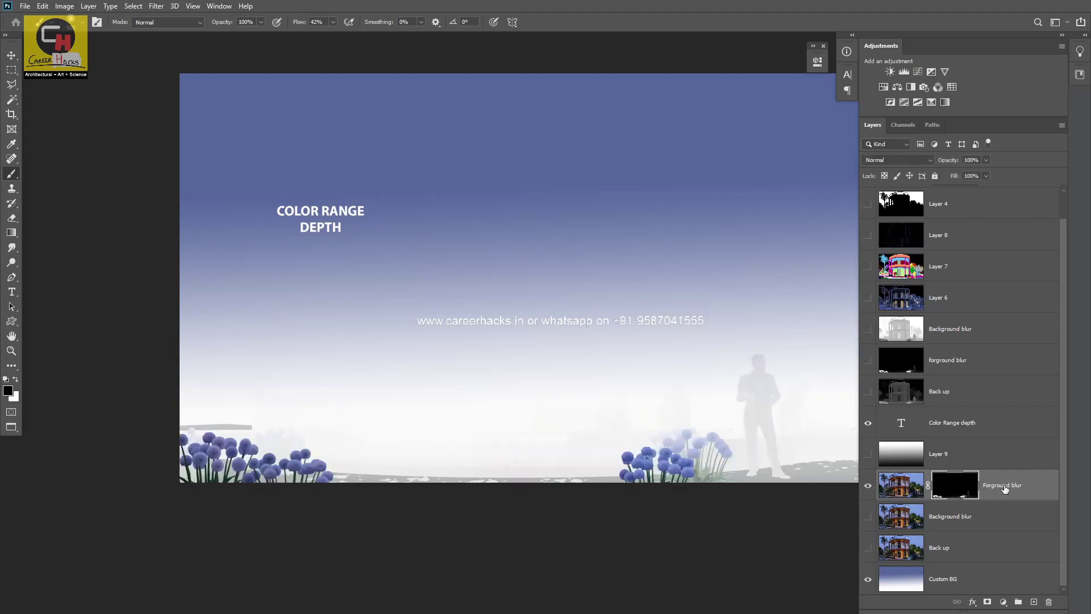
pyautogui.click(867, 487)
pyautogui.click(867, 486)
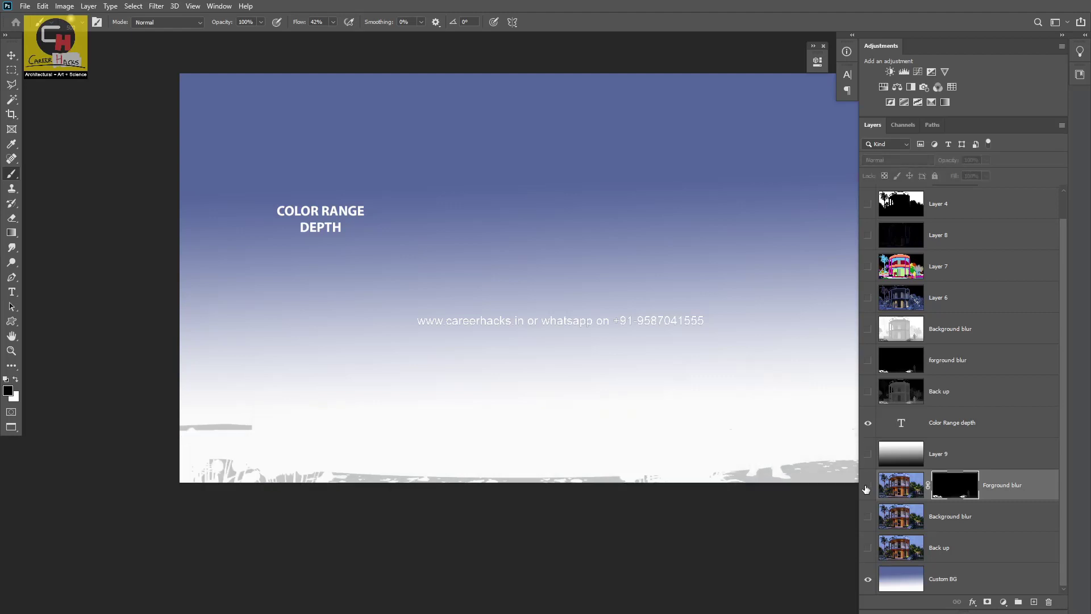
# Step: Duplicate the Back up layer, make the copy visible, and select Forground blur
pyautogui.click(978, 558)
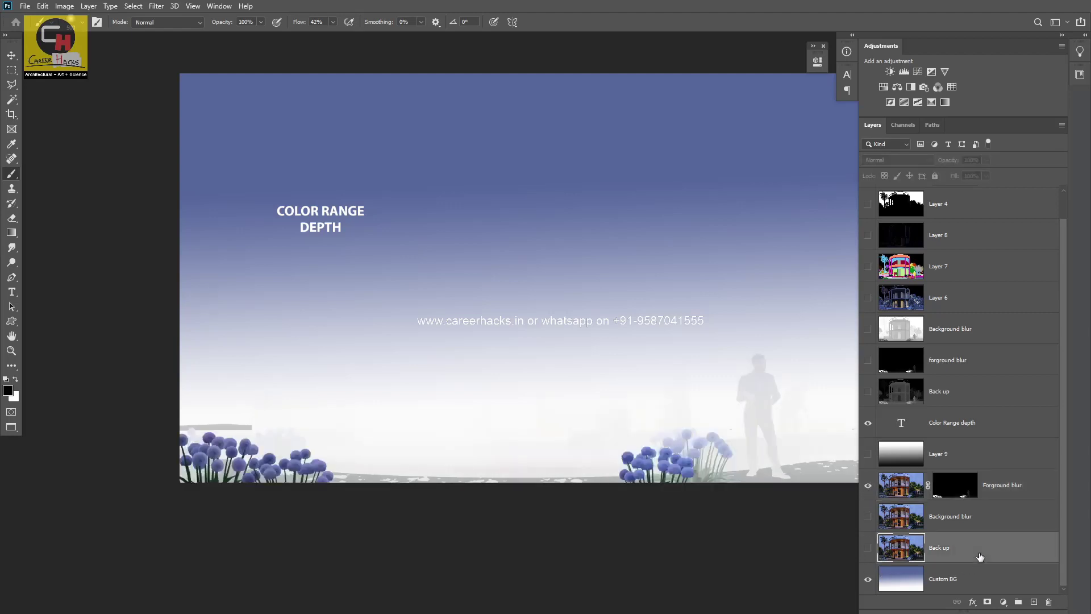
pyautogui.hotkey('ctrl', 'j')
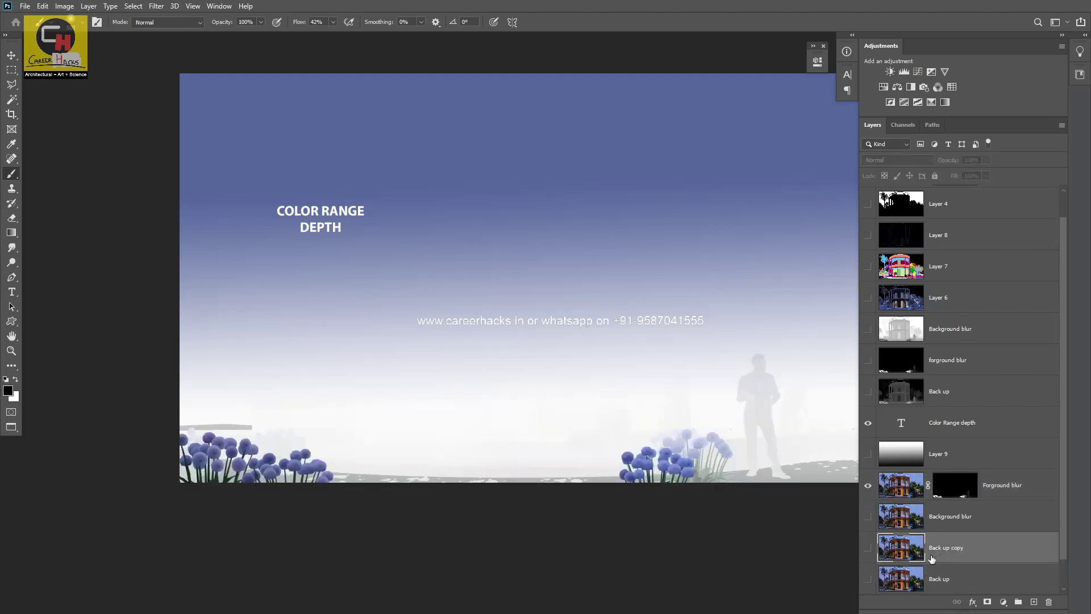
pyautogui.click(867, 547)
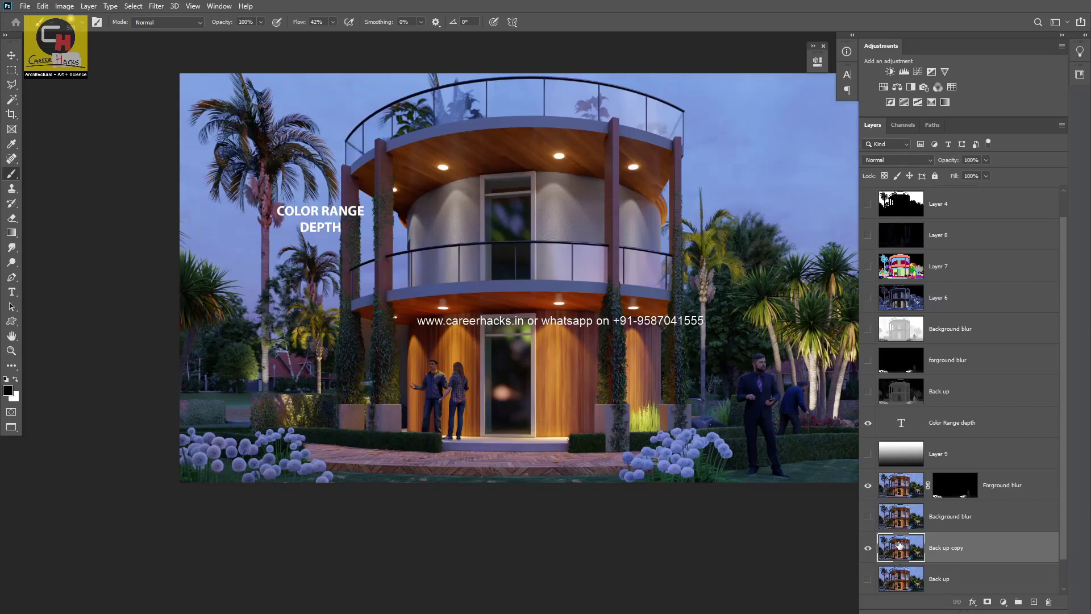
pyautogui.click(999, 488)
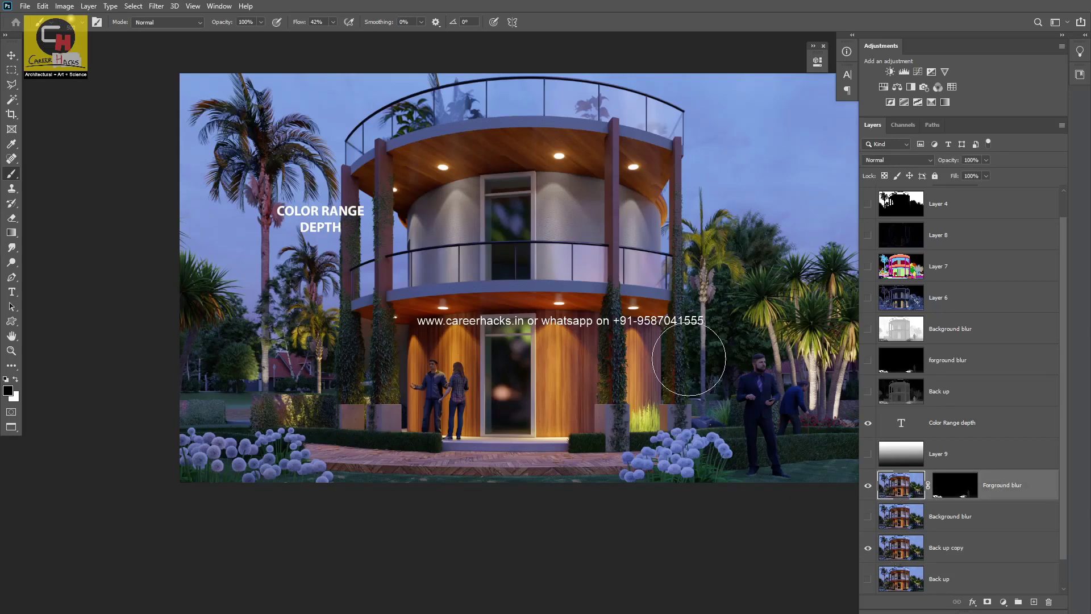
# Step: Apply a Gaussian Blur to Forground blur with a radius entered as 105
pyautogui.click(157, 7)
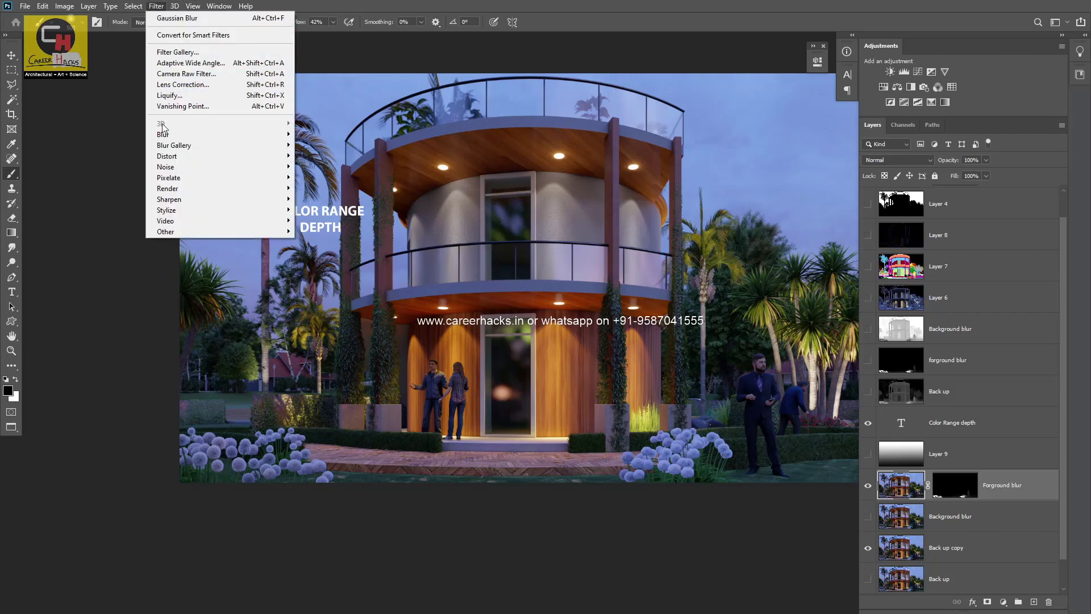
pyautogui.moveTo(170, 134)
pyautogui.click(325, 177)
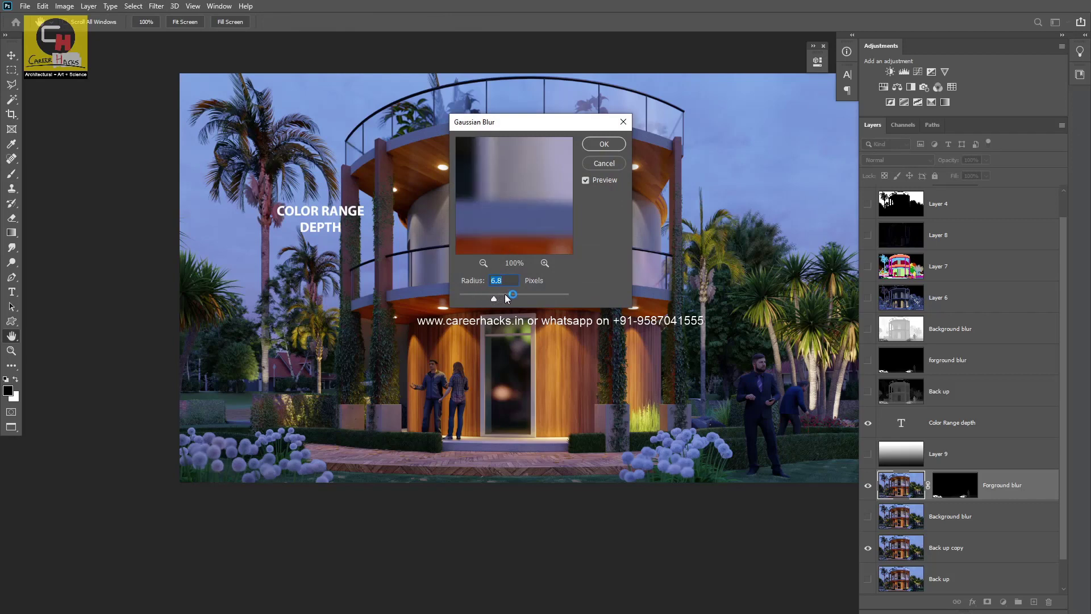
pyautogui.moveTo(505, 294); pyautogui.dragTo(518, 294)
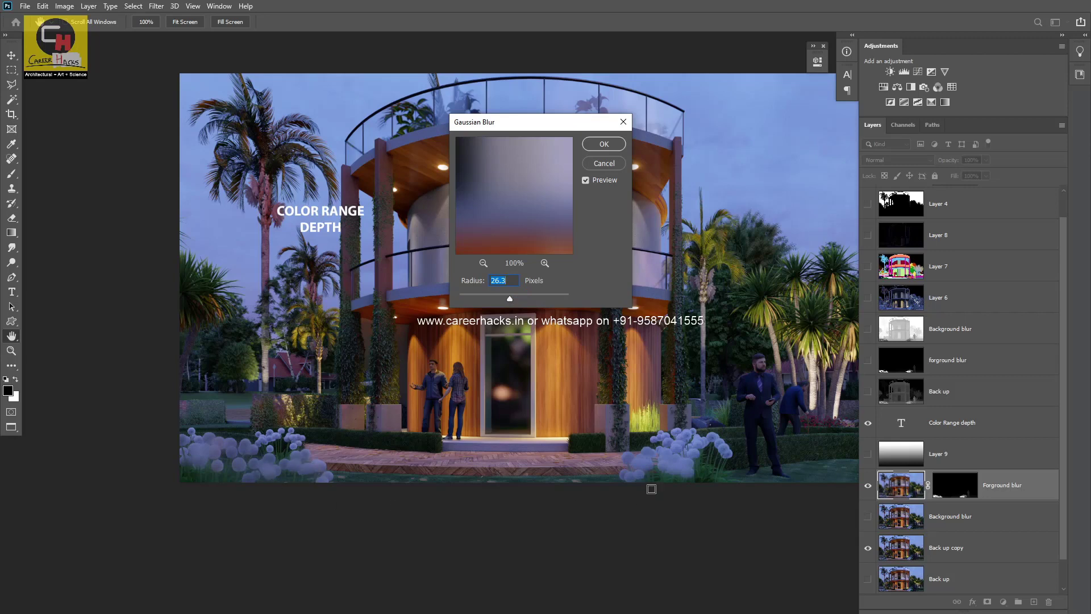
pyautogui.moveTo(465, 300); pyautogui.dragTo(458, 304)
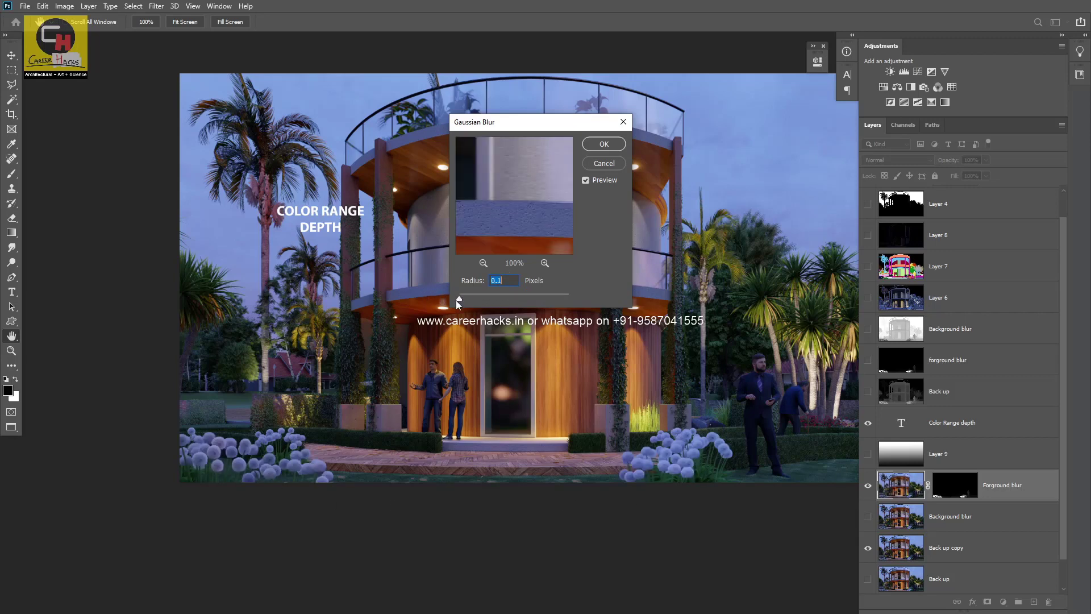
pyautogui.write('1')
pyautogui.write('0')
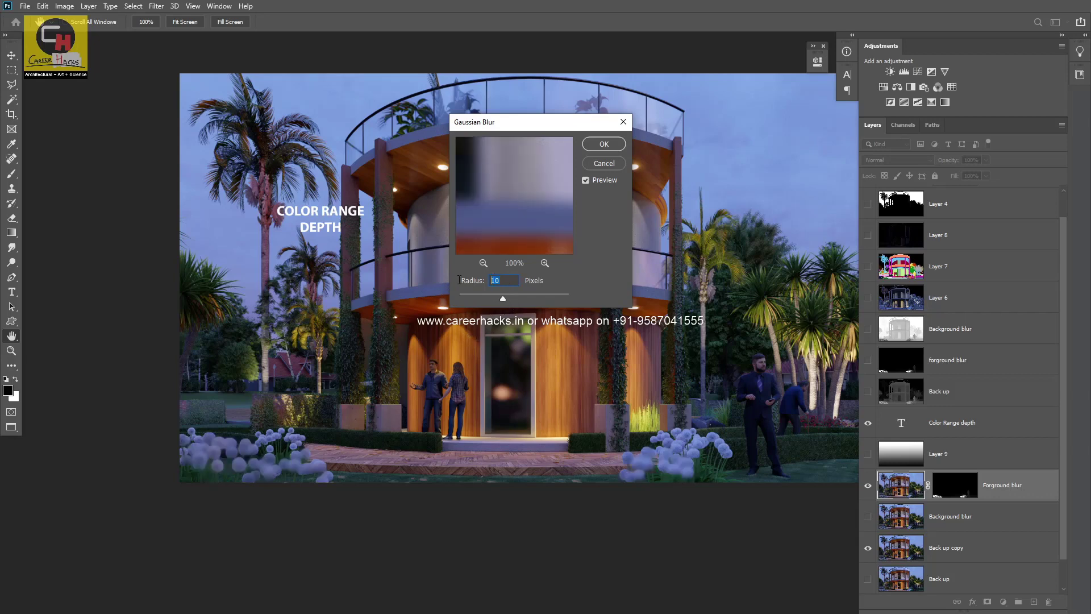
pyautogui.write('5')
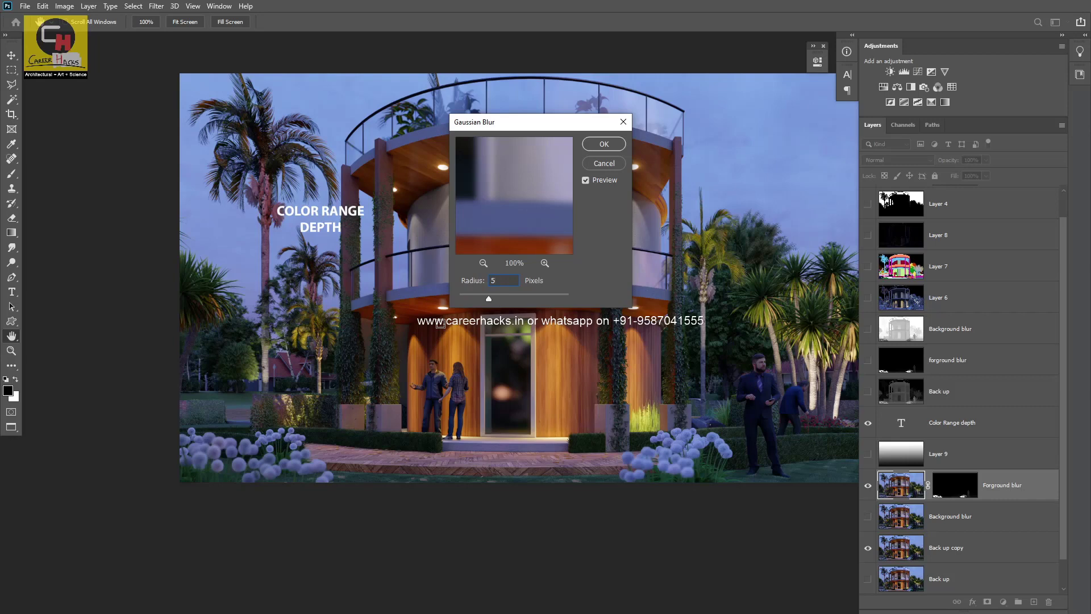
pyautogui.click(604, 144)
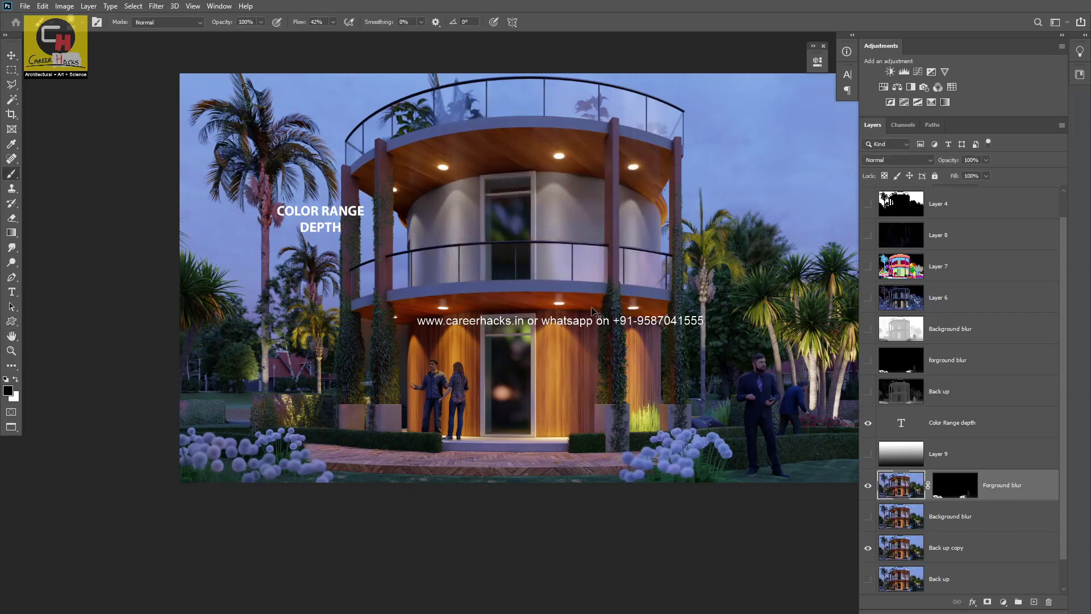
# Step: Paint the Forground blur mask over the foreground flowers
pyautogui.moveTo(520, 439); pyautogui.dragTo(511, 405)
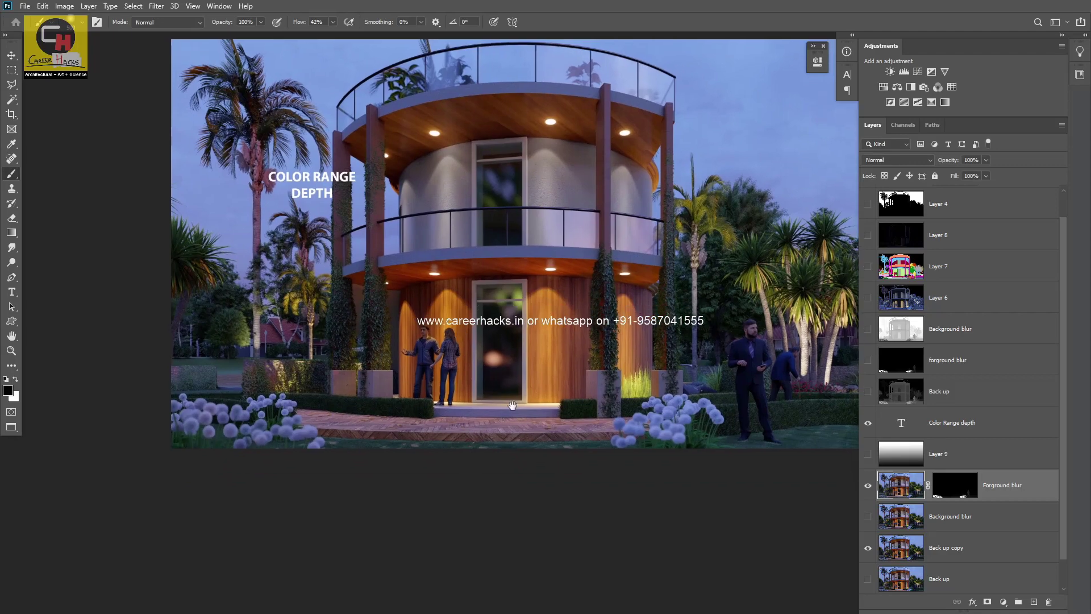
pyautogui.scroll(3, 511, 406)
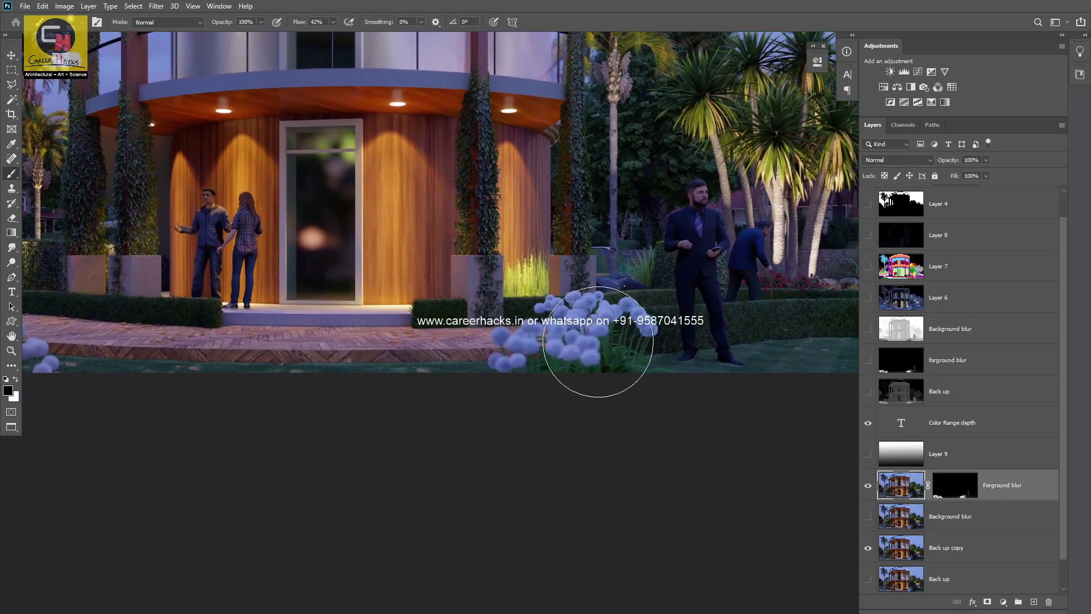
pyautogui.hscroll(-5, 511, 369)
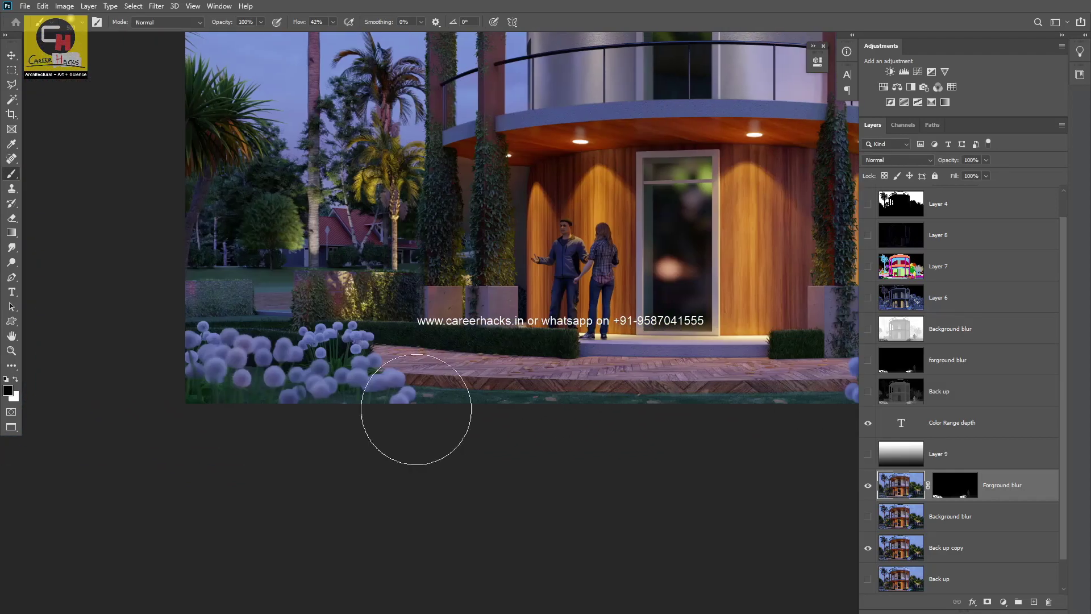
pyautogui.moveTo(415, 409)
pyautogui.mouseDown()
pyautogui.moveTo(324, 378)
pyautogui.moveTo(267, 304)
pyautogui.moveTo(364, 377)
pyautogui.moveTo(310, 398)
pyautogui.mouseUp()
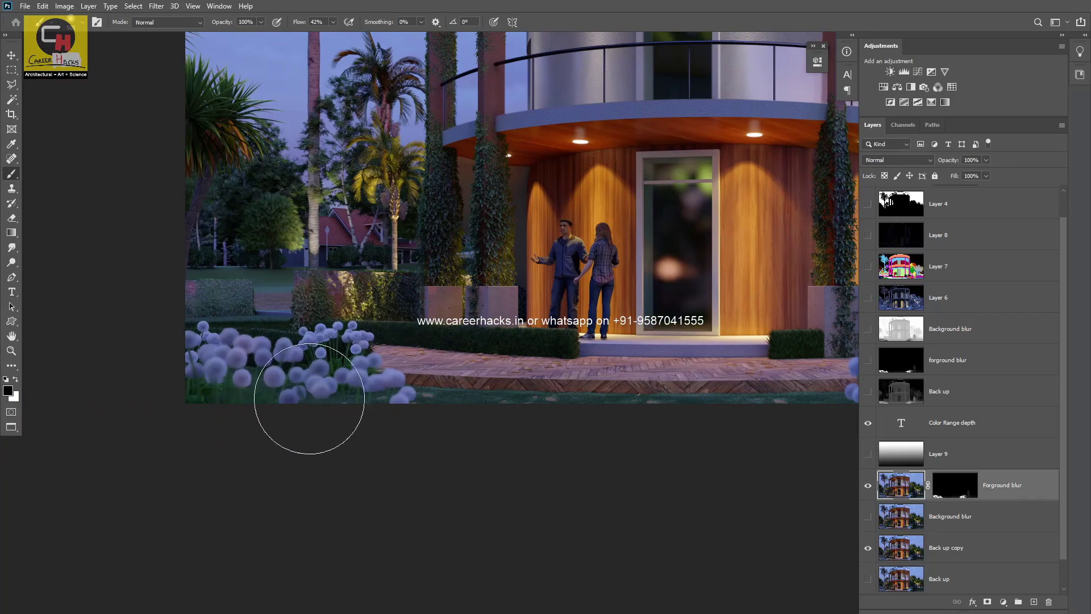
pyautogui.scroll(-5, 616, 324)
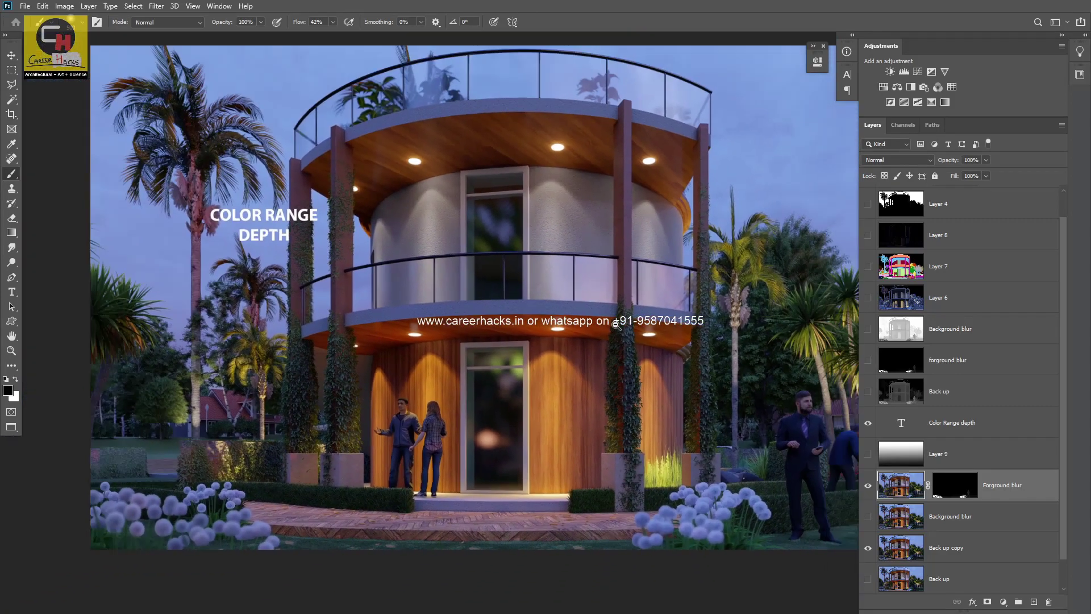
pyautogui.scroll(-3, 615, 324)
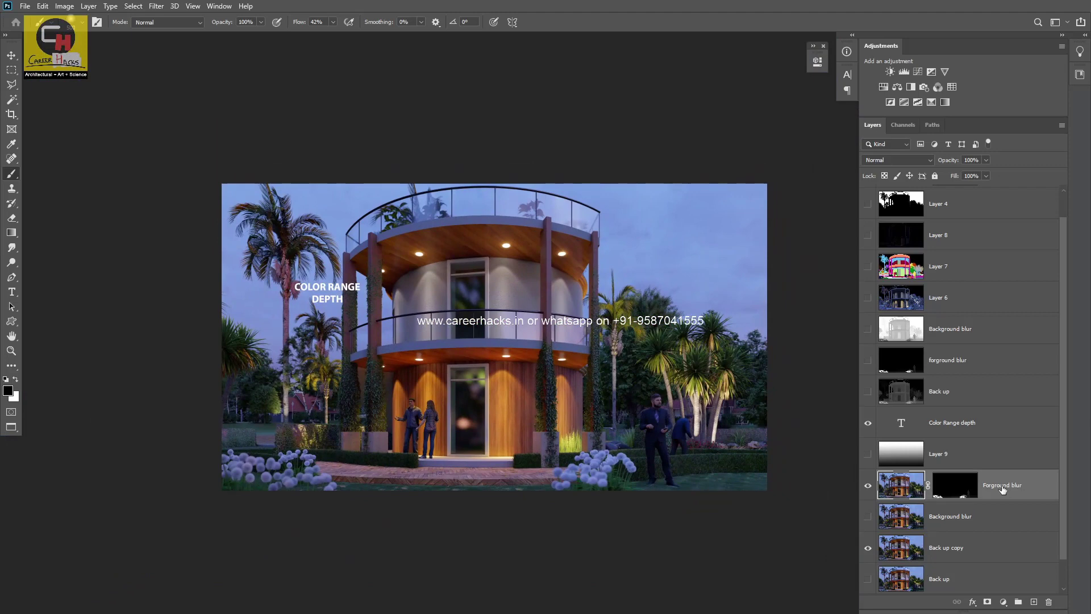
# Step: Delete the masked Forground blur layer and the forground blur depth layer
pyautogui.rightClick(1003, 487)
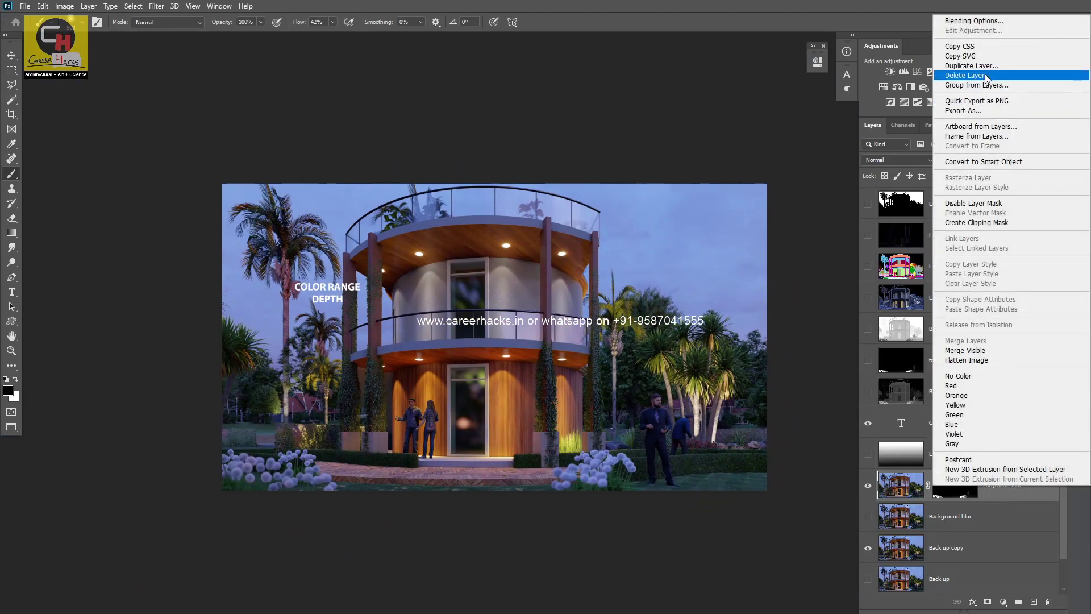
pyautogui.click(987, 78)
pyautogui.click(948, 363)
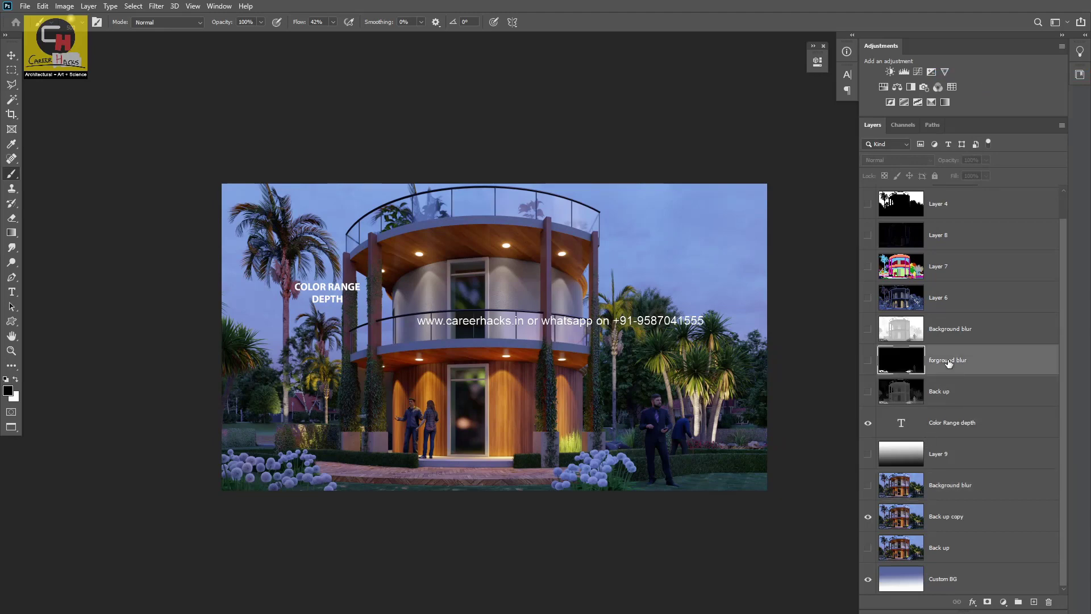
pyautogui.press('Delete')
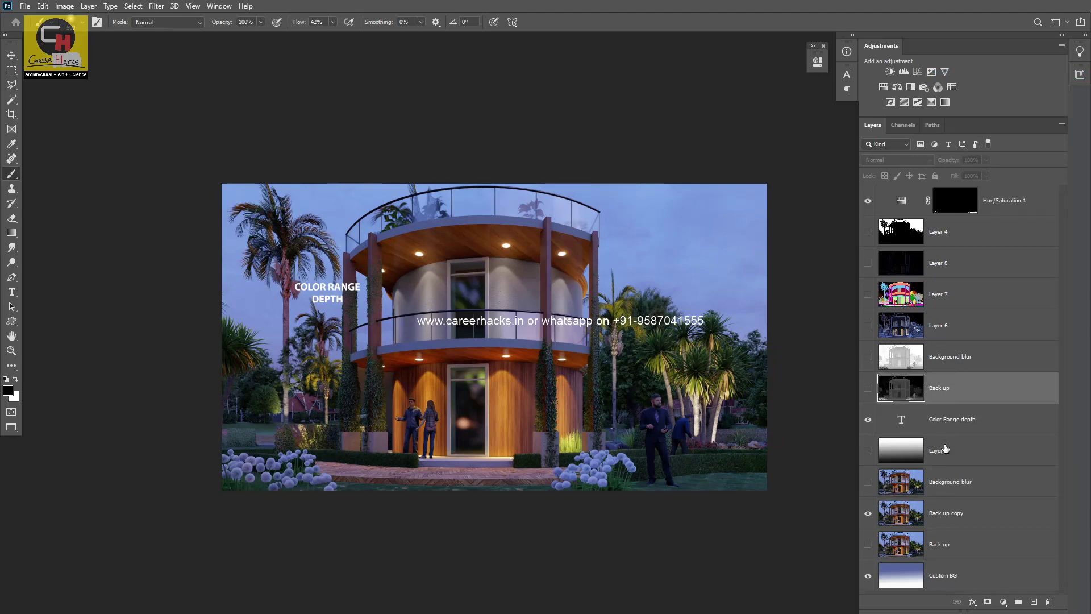
# Step: Make the Background blur render and its grey depth map layer visible
pyautogui.click(955, 484)
pyautogui.click(868, 484)
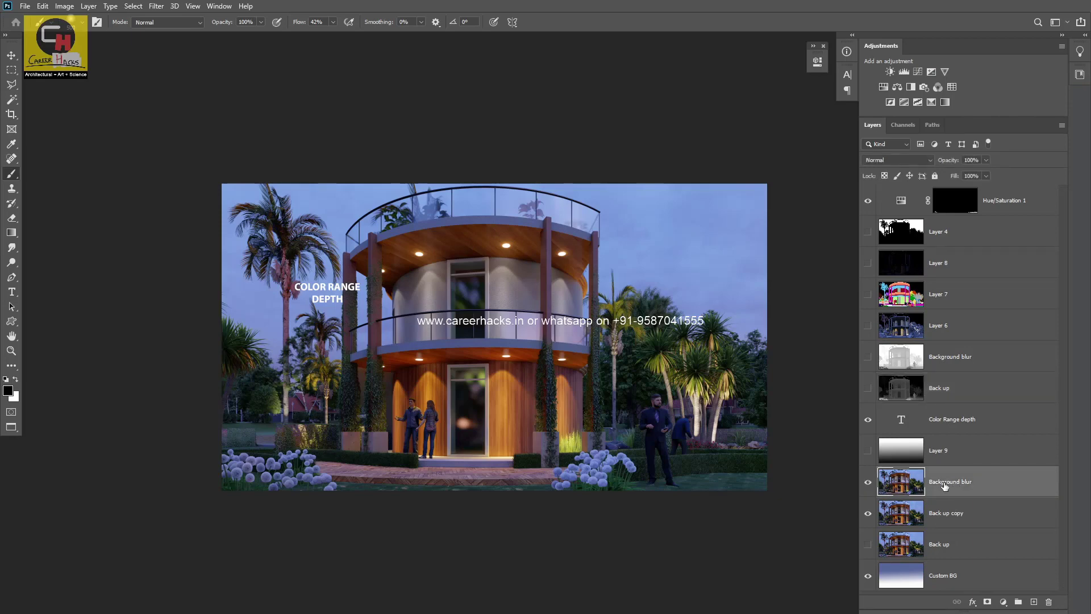
pyautogui.click(945, 366)
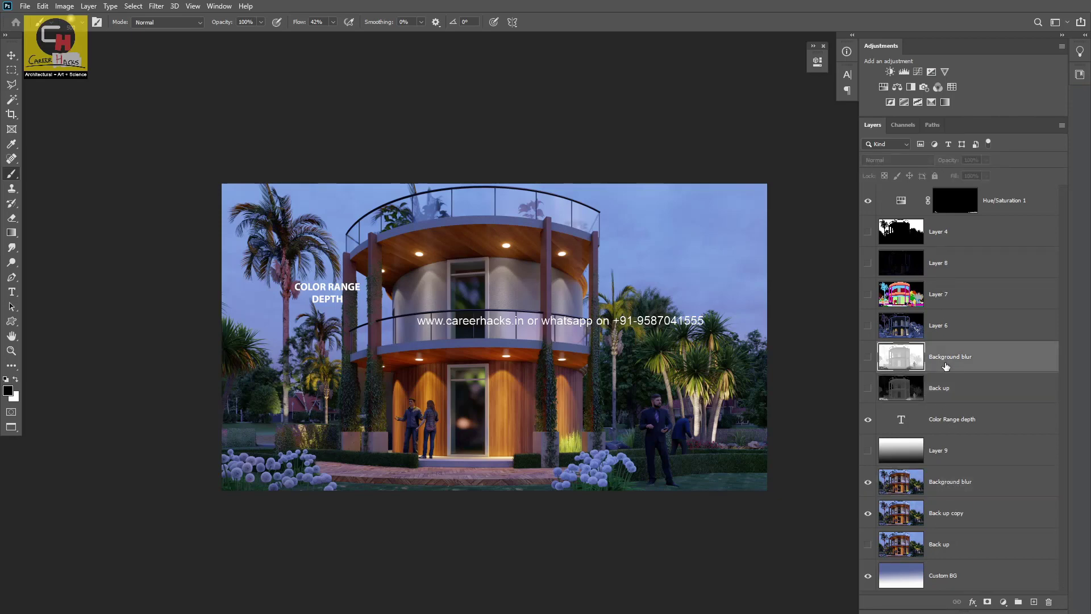
pyautogui.click(868, 357)
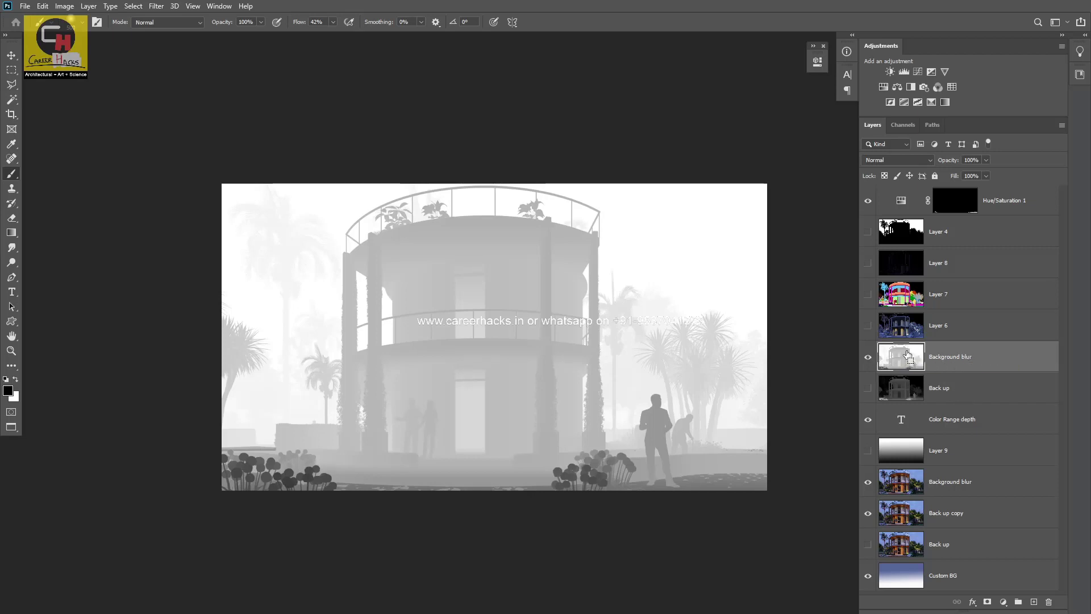
# Step: Apply Levels to the Background blur depth map with input values 0, 0.08 and 250
pyautogui.hotkey('ctrl', 'l')
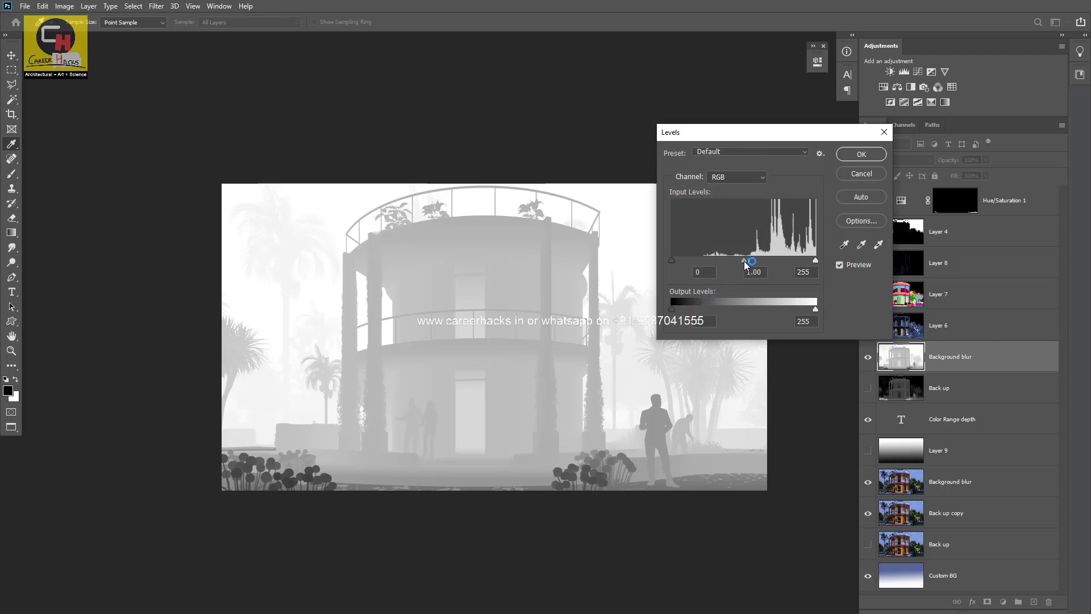
pyautogui.moveTo(744, 260)
pyautogui.mouseDown()
pyautogui.moveTo(730, 260)
pyautogui.moveTo(807, 261)
pyautogui.mouseUp()
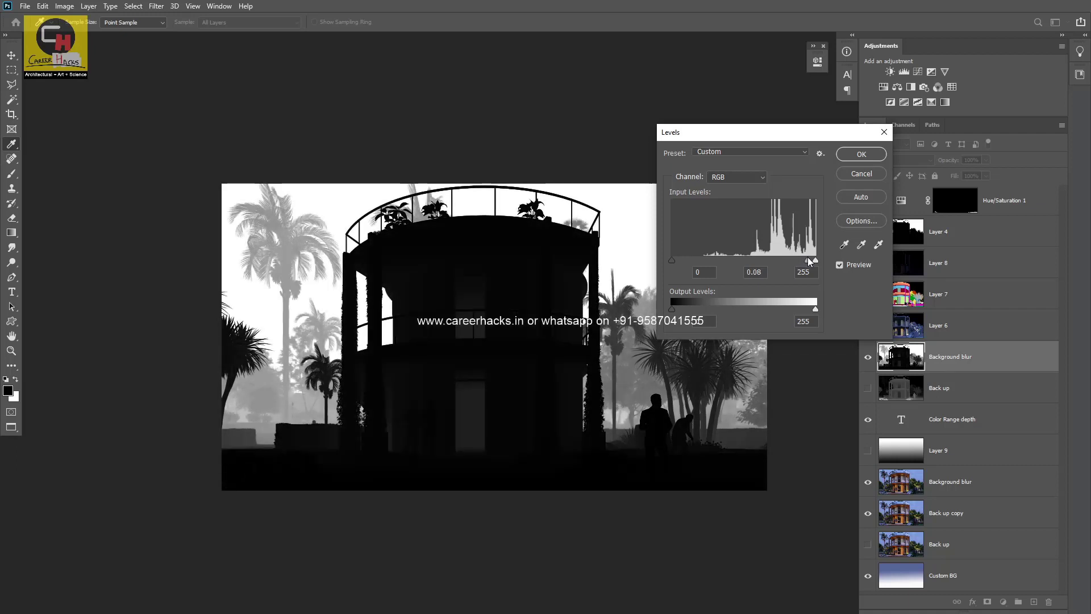
pyautogui.moveTo(808, 261); pyautogui.dragTo(805, 261)
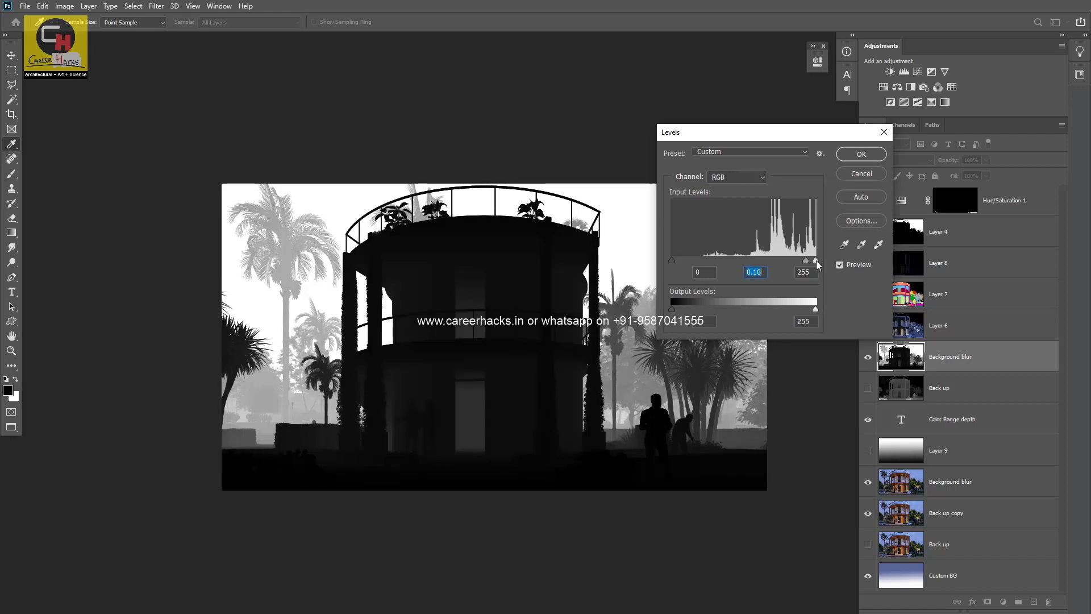
pyautogui.moveTo(816, 260); pyautogui.dragTo(813, 259)
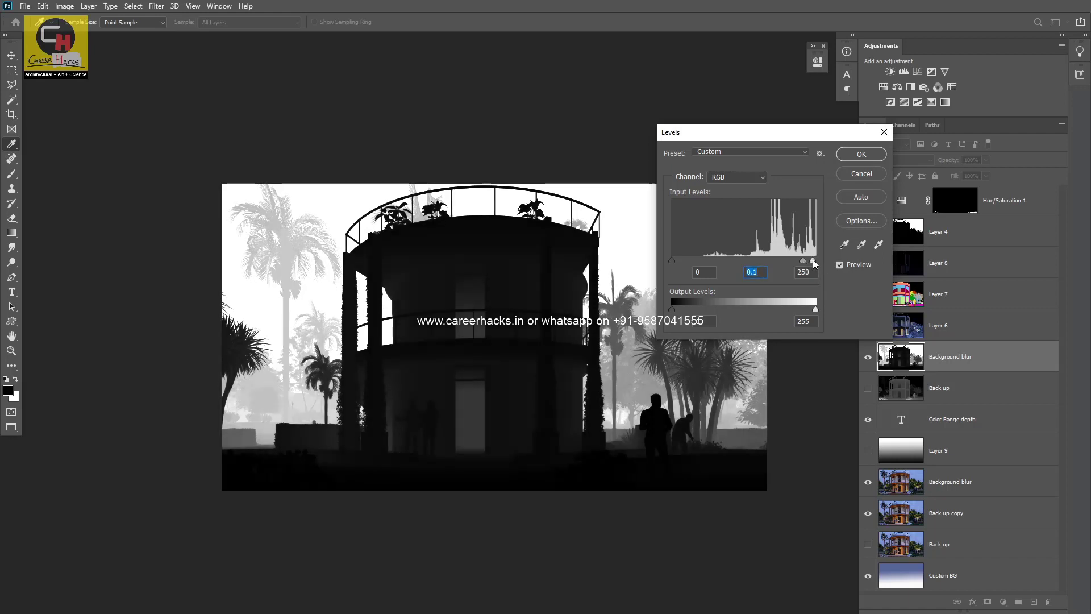
pyautogui.click(813, 259)
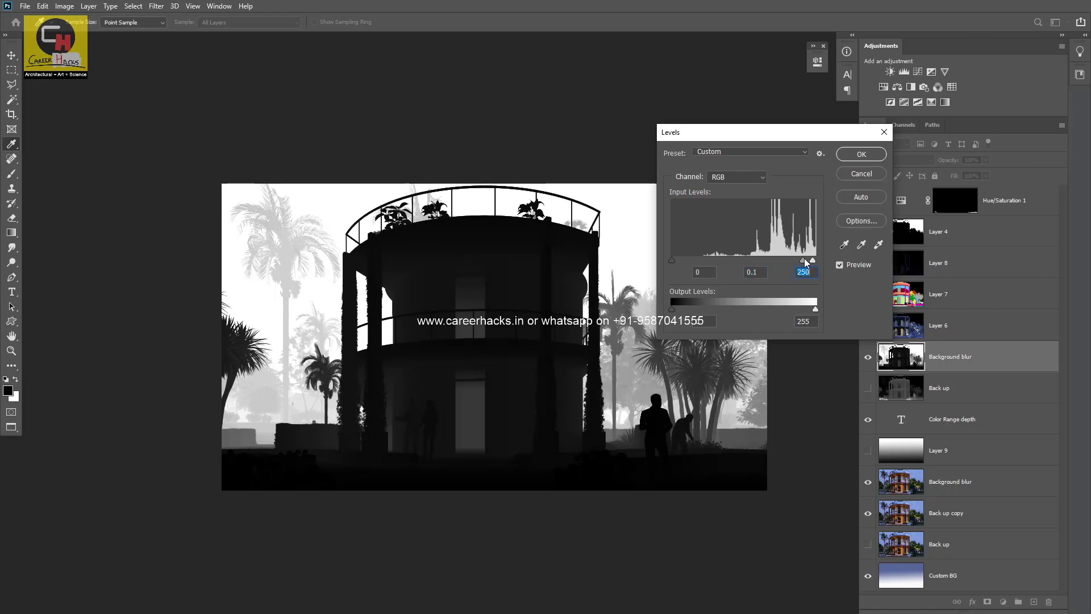
pyautogui.moveTo(803, 260); pyautogui.dragTo(805, 259)
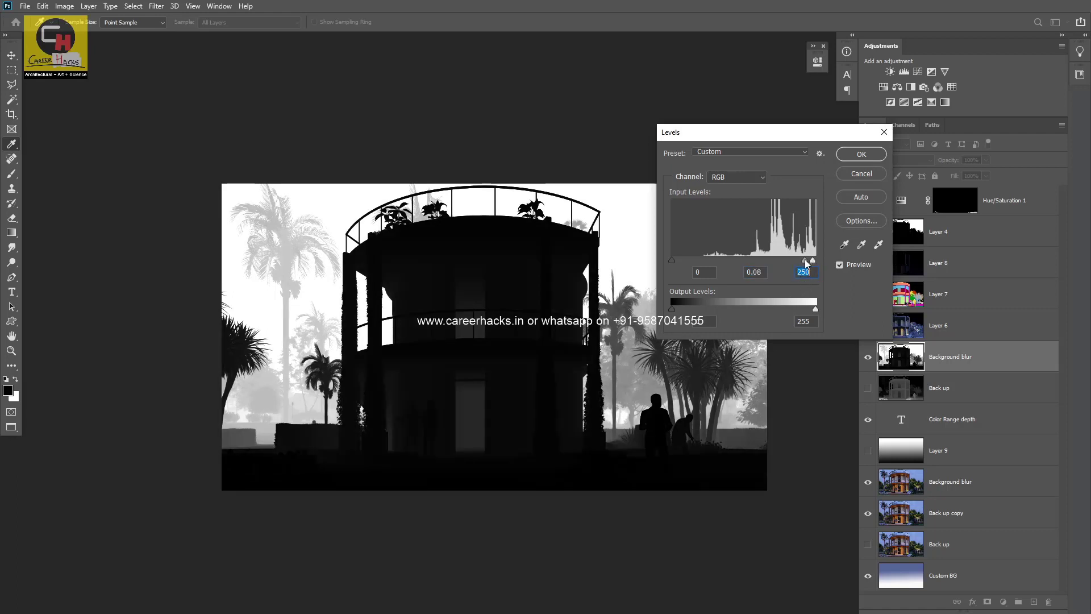
pyautogui.click(804, 260)
pyautogui.click(862, 154)
pyautogui.press('b')
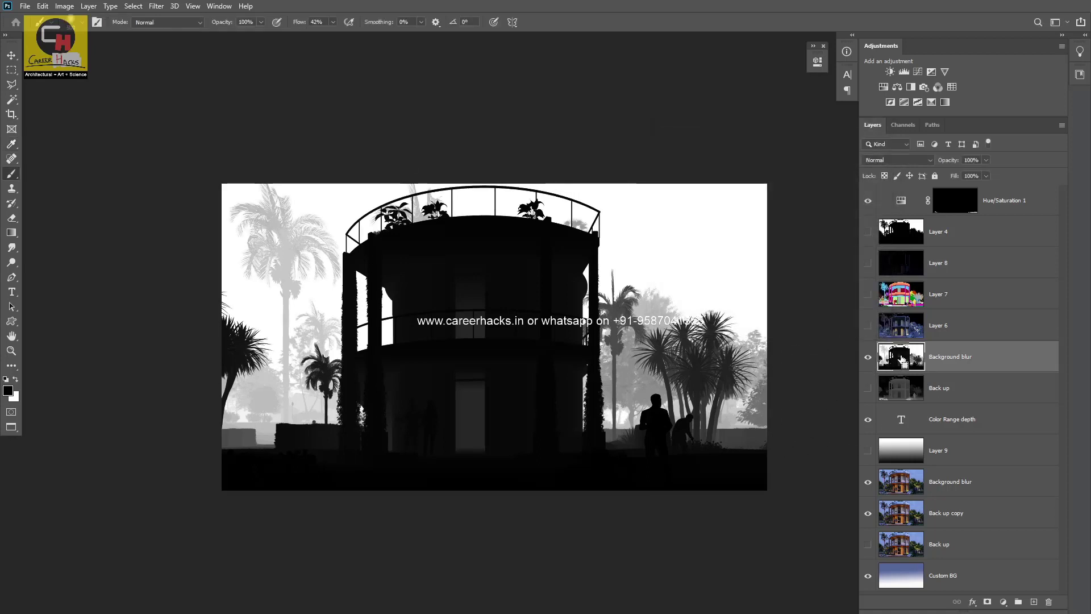
# Step: Load the depth map as a selection, hide it, and add a mask to Background blur
pyautogui.keyDown('ctrl'); pyautogui.click(905, 363); pyautogui.keyUp('ctrl')
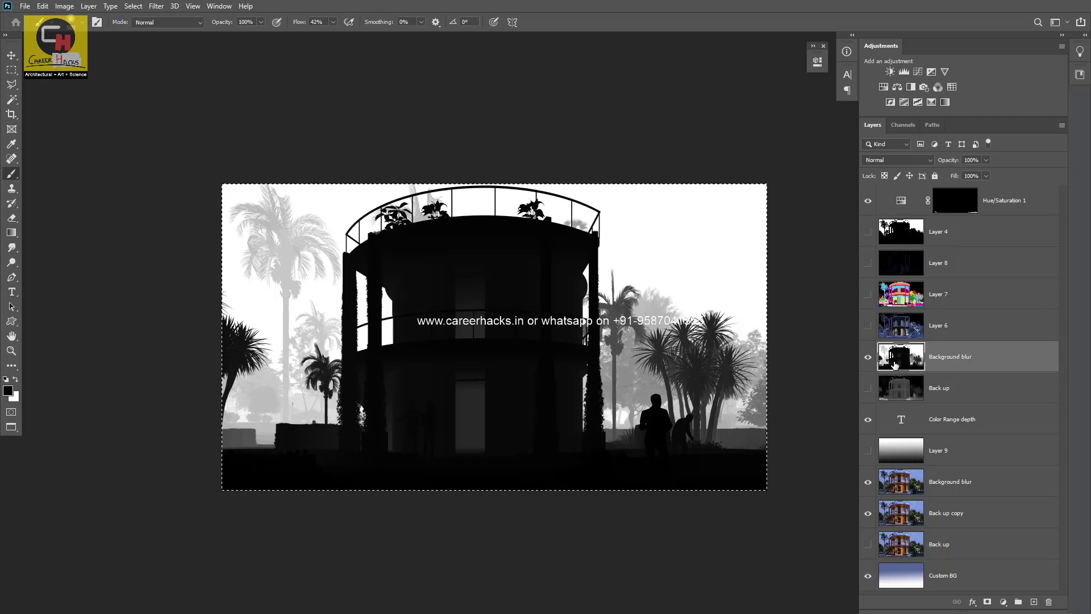
pyautogui.click(868, 358)
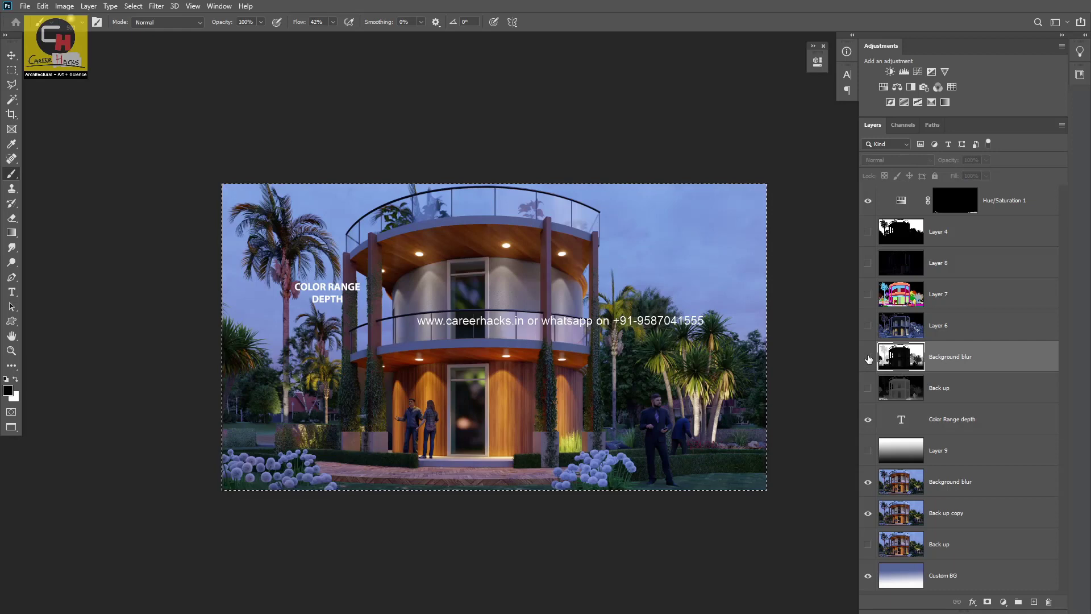
pyautogui.hotkey('ctrl', 'd')
pyautogui.click(947, 483)
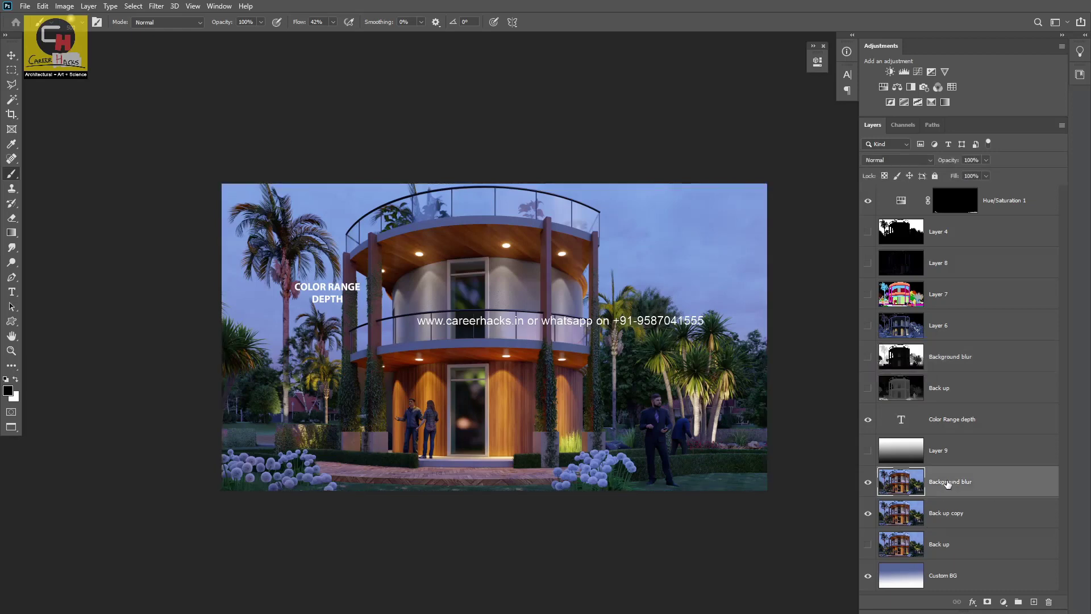
pyautogui.click(988, 602)
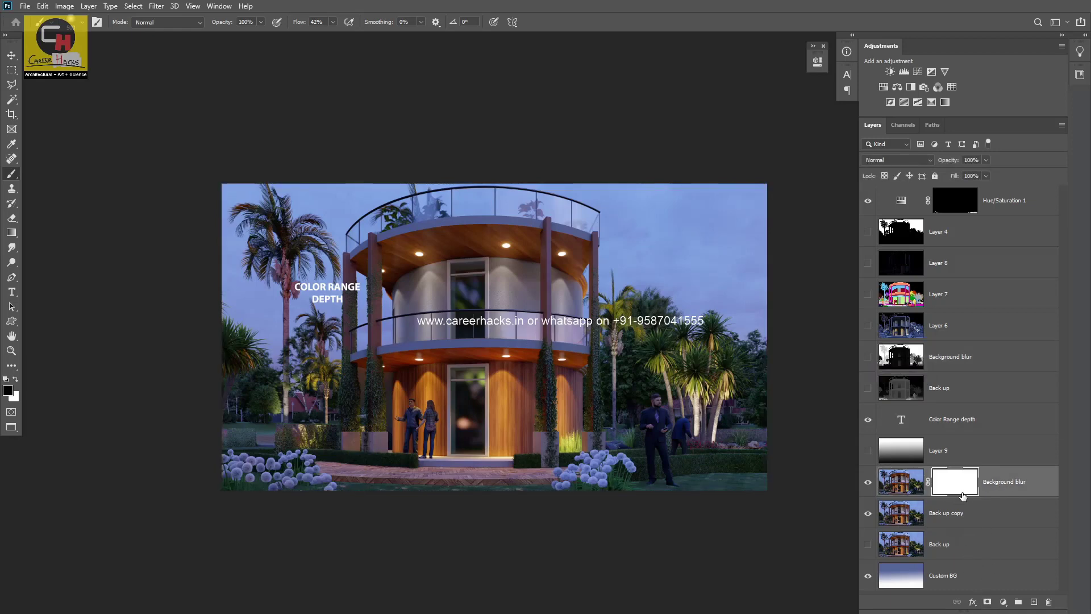
# Step: Paste the depth map into the Background blur Mask channel
pyautogui.click(906, 125)
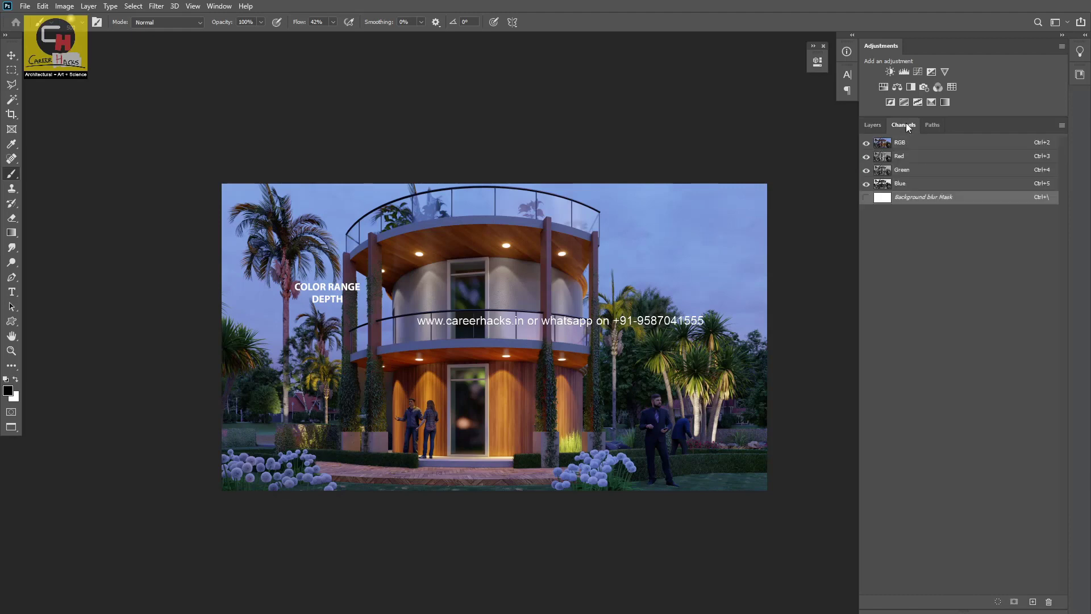
pyautogui.moveTo(866, 143); pyautogui.dragTo(865, 182)
pyautogui.click(866, 183)
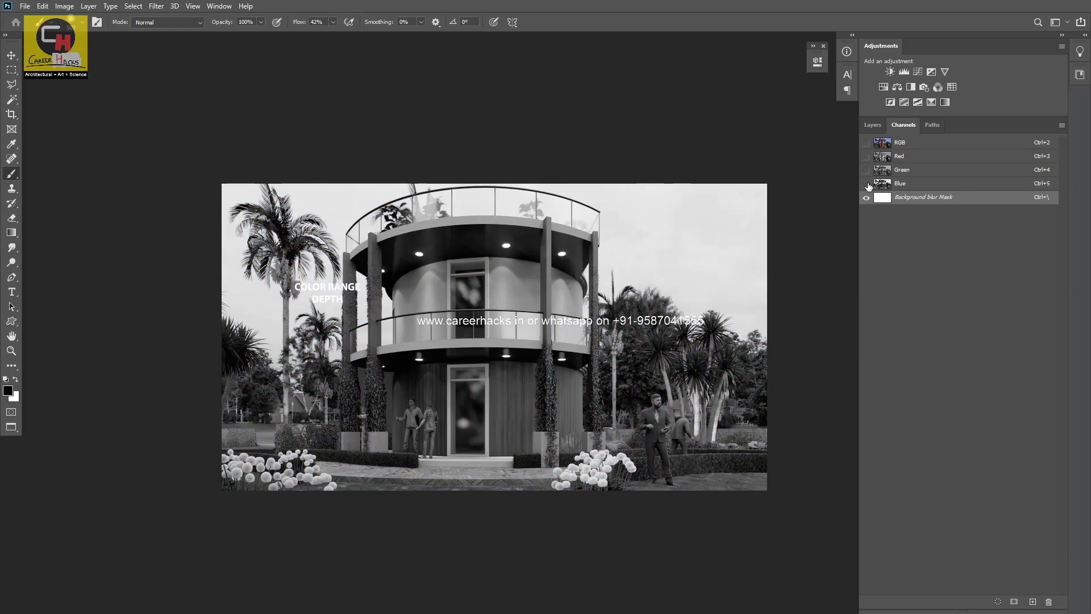
pyautogui.click(867, 183)
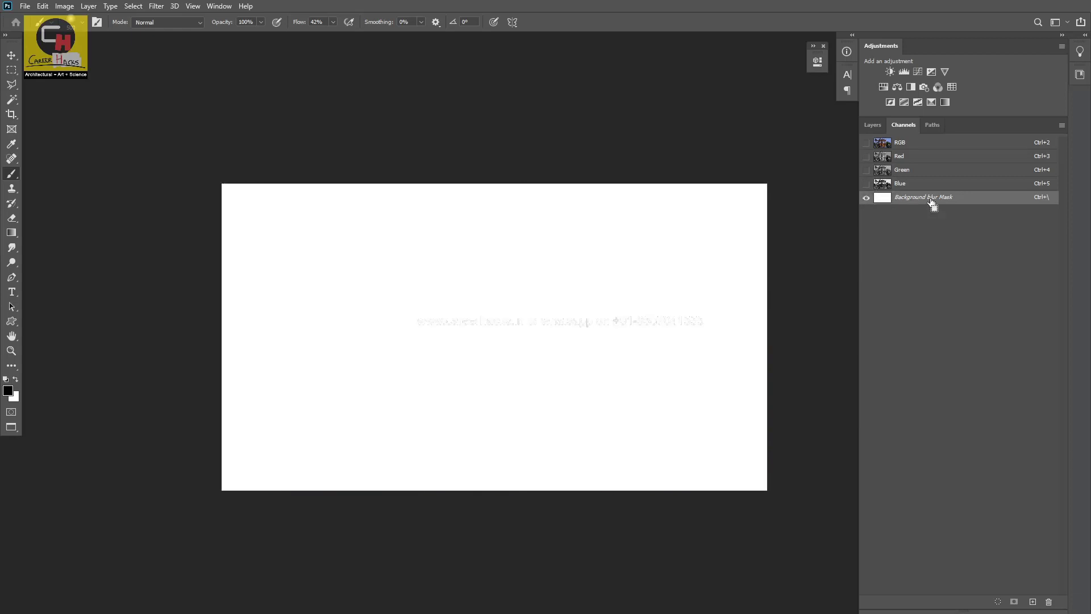
pyautogui.hotkey('ctrl', 'v')
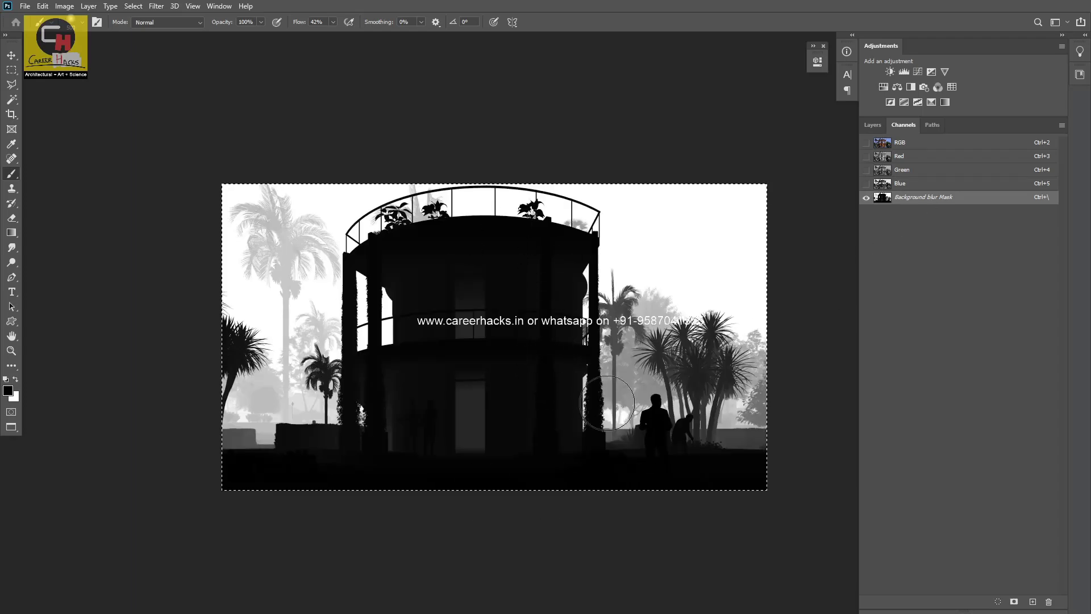
# Step: Restore the RGB composite, target Background blur's pixels in Layers, and deselect
pyautogui.click(866, 142)
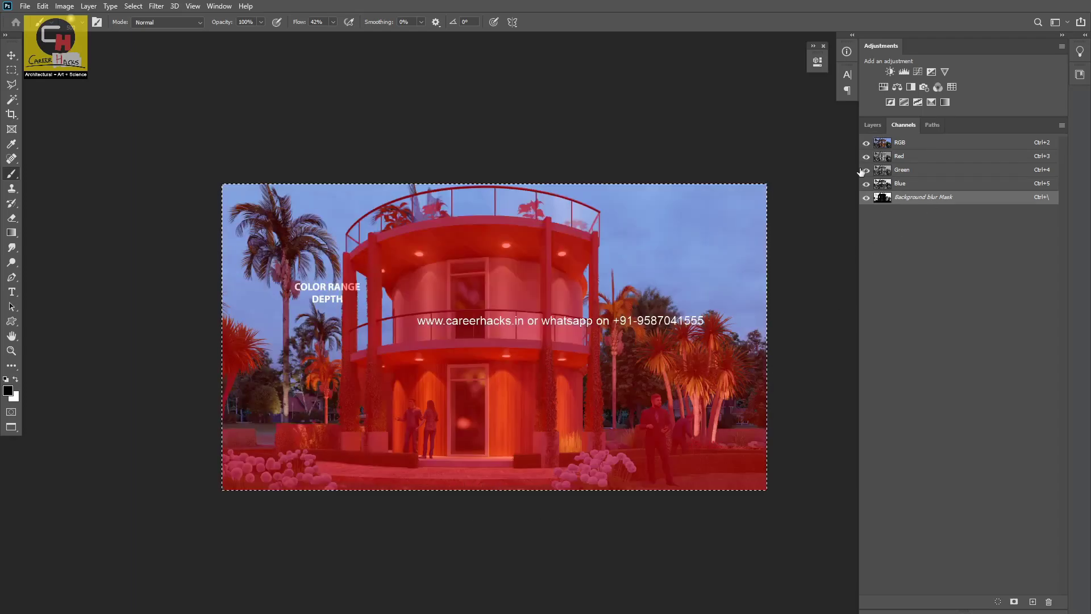
pyautogui.click(866, 197)
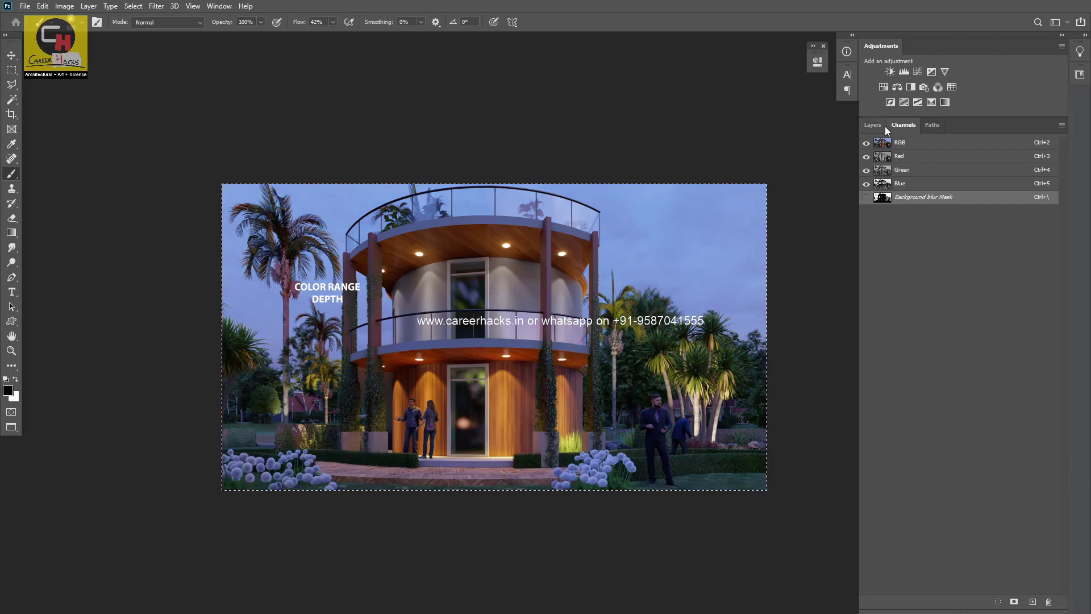
pyautogui.click(873, 125)
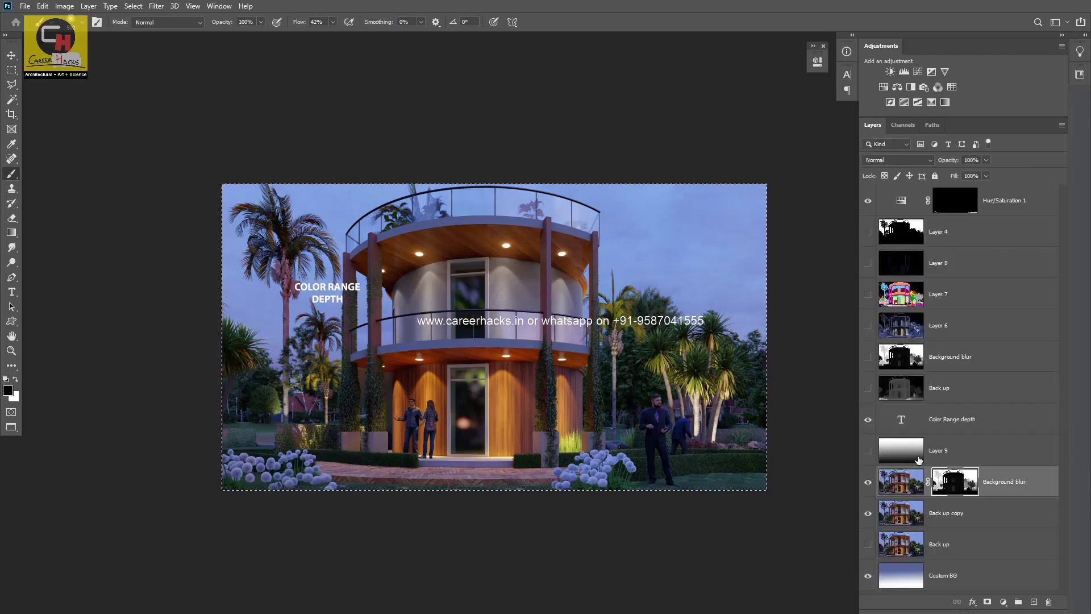
pyautogui.click(904, 483)
pyautogui.hotkey('ctrl', 'd')
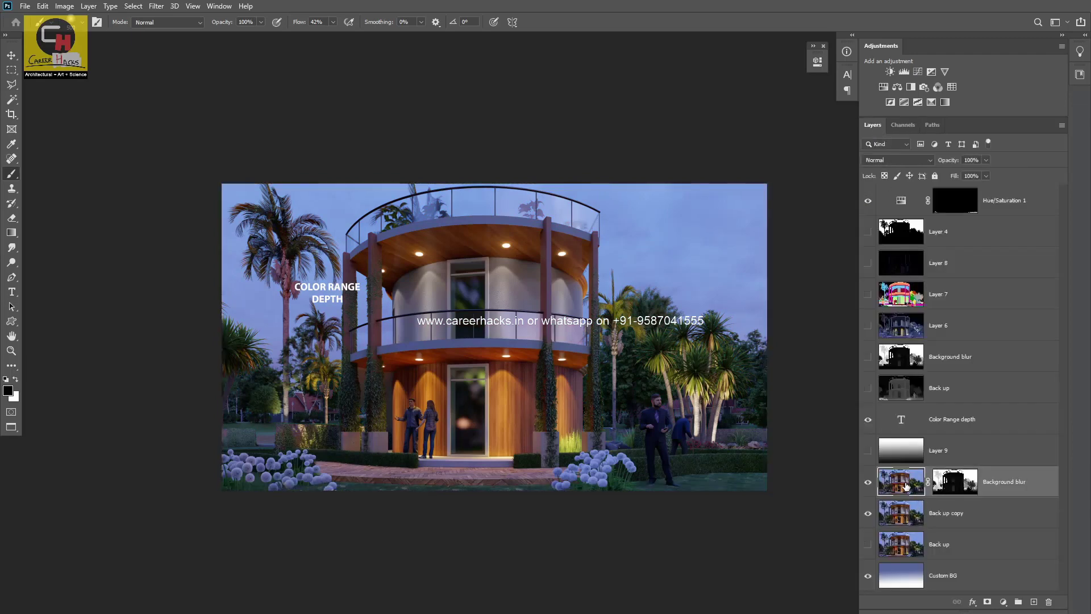
# Step: Apply Gaussian Blur to Background blur, trying radii 5 and 15 before settling on 10 pixels
pyautogui.click(153, 8)
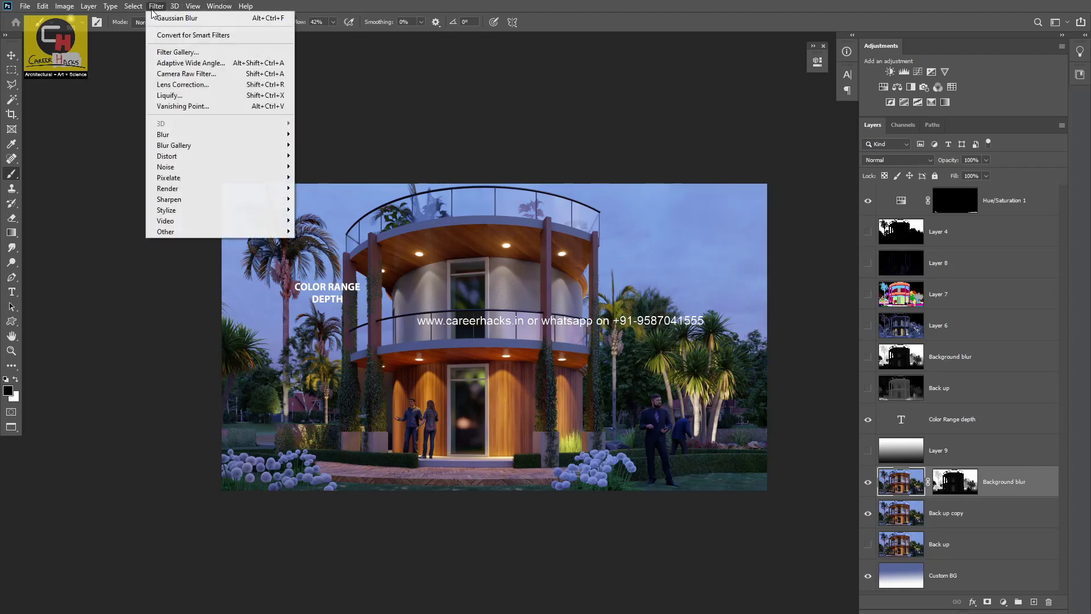
pyautogui.moveTo(163, 134)
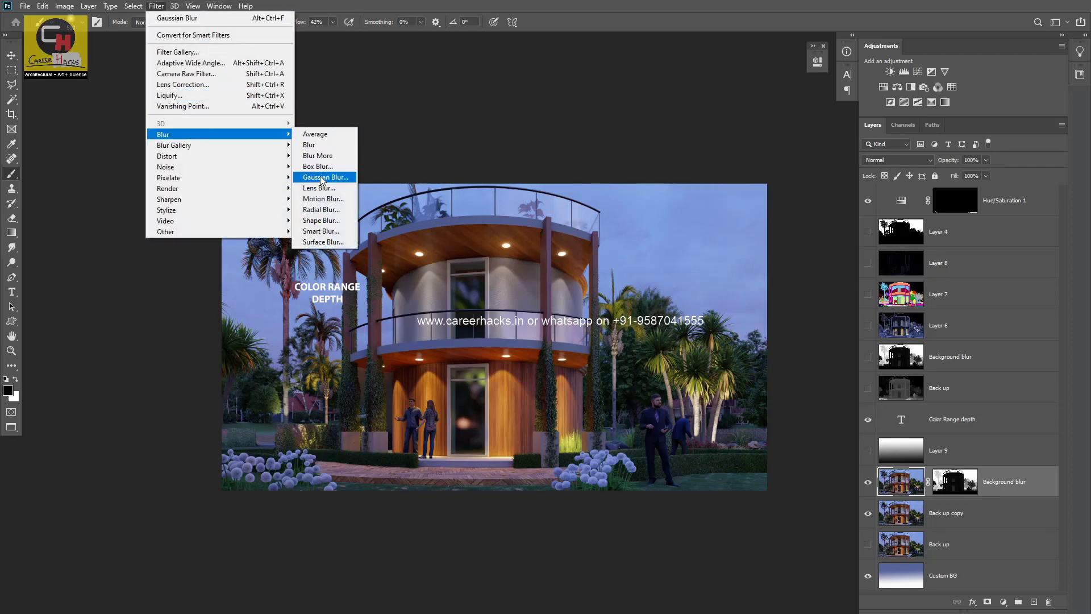
pyautogui.click(322, 178)
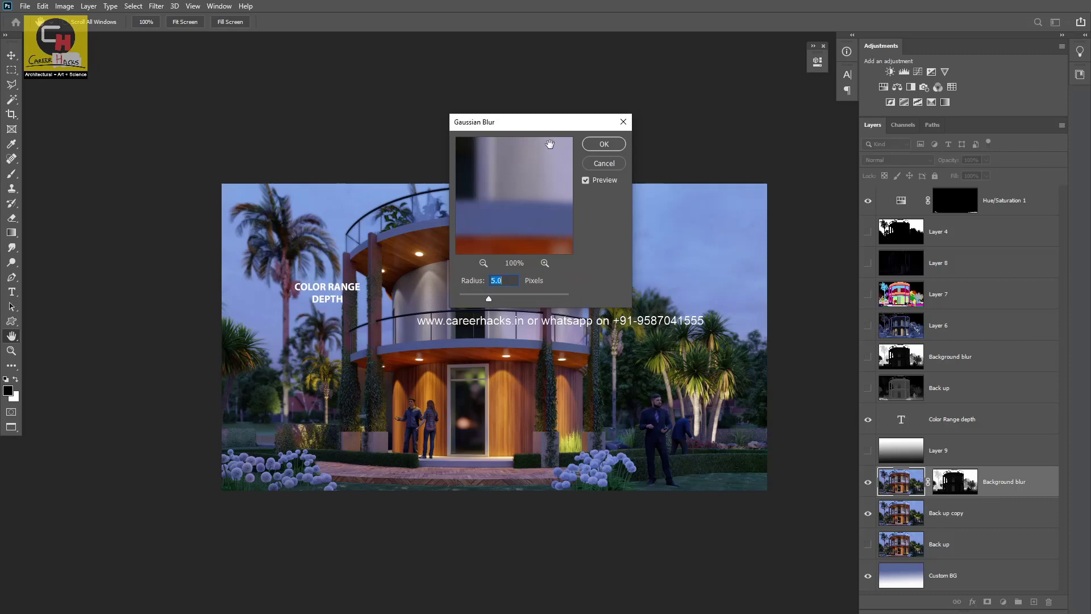
pyautogui.moveTo(545, 125); pyautogui.dragTo(762, 82)
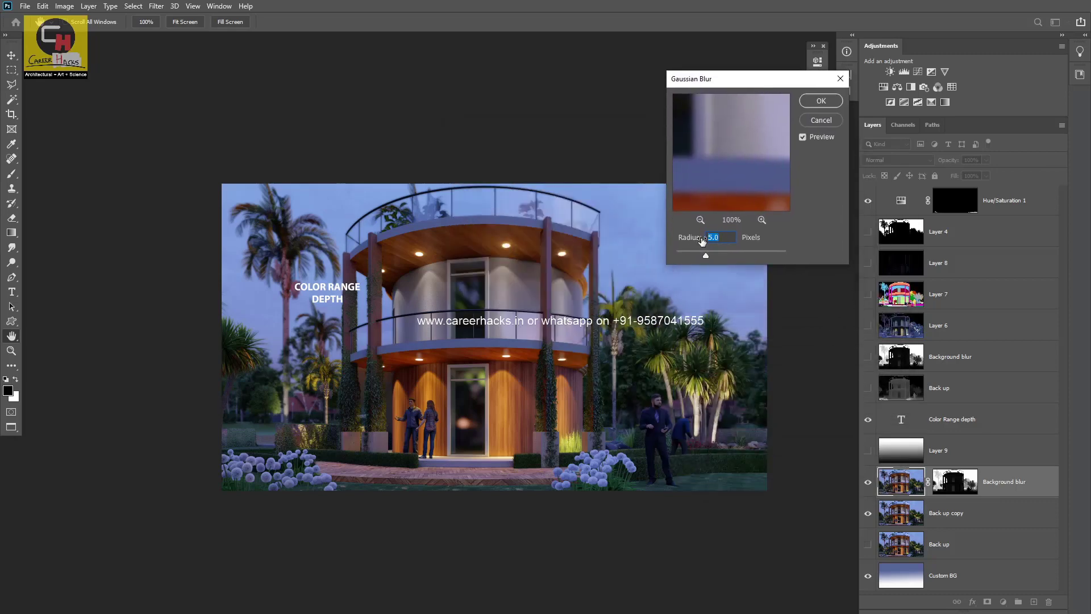
pyautogui.write('10')
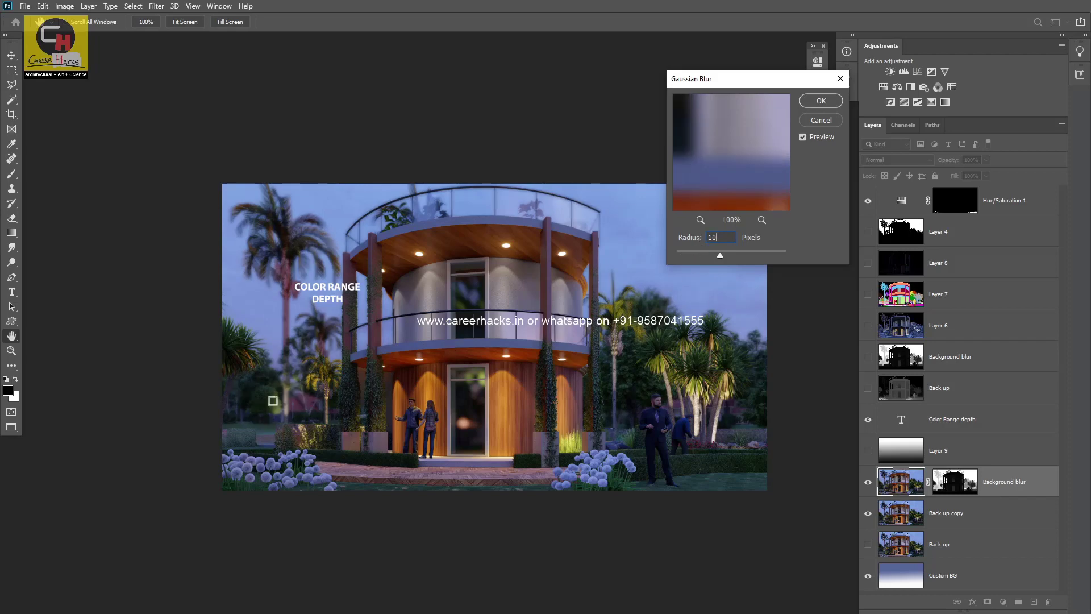
pyautogui.click(686, 242)
pyautogui.write('5')
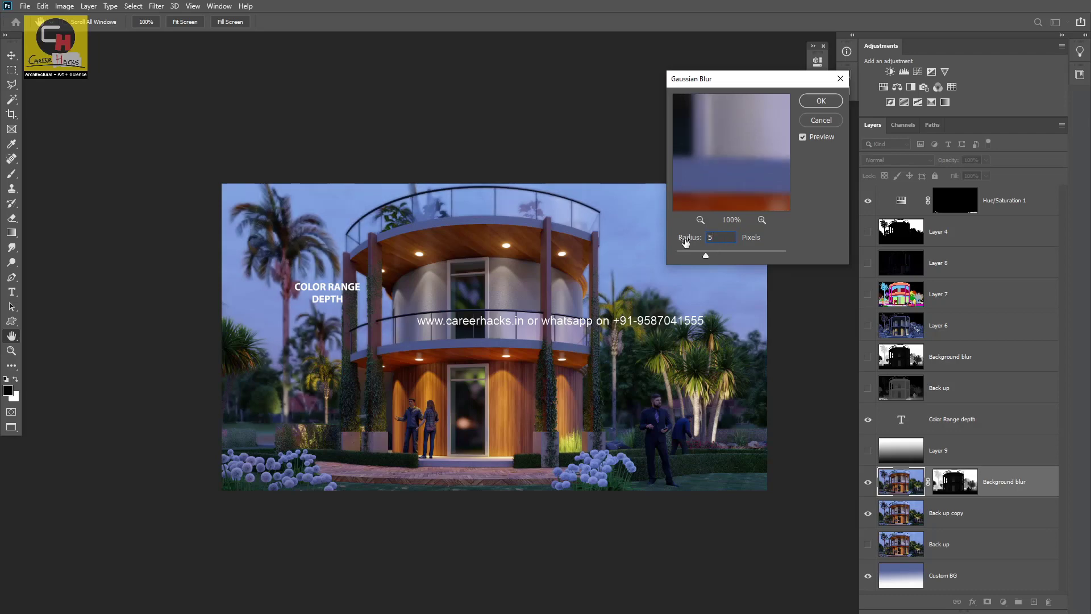
pyautogui.click(681, 243)
pyautogui.write('15')
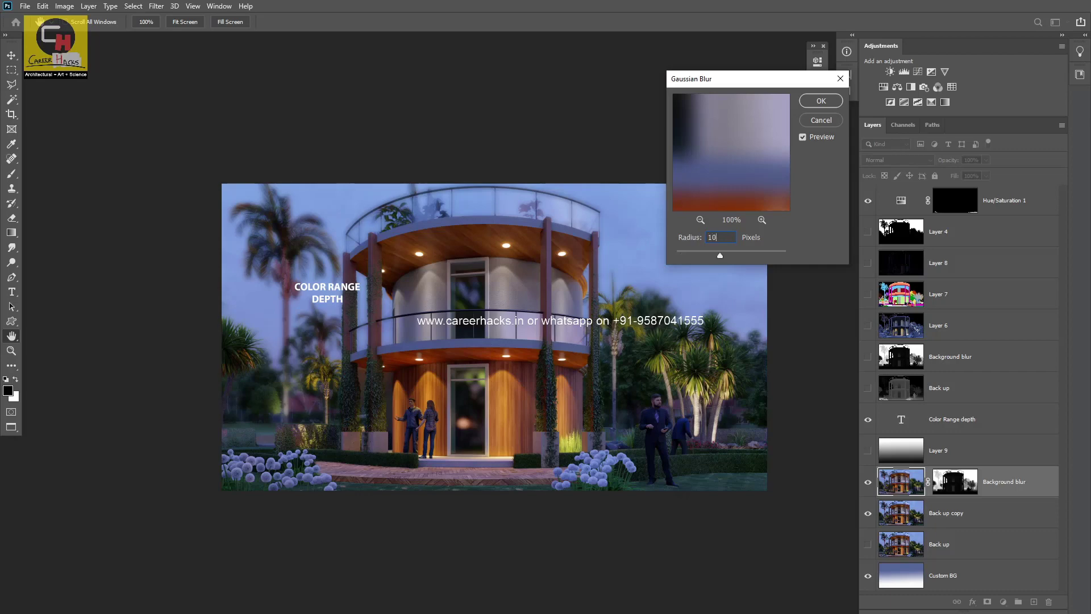
pyautogui.write('10')
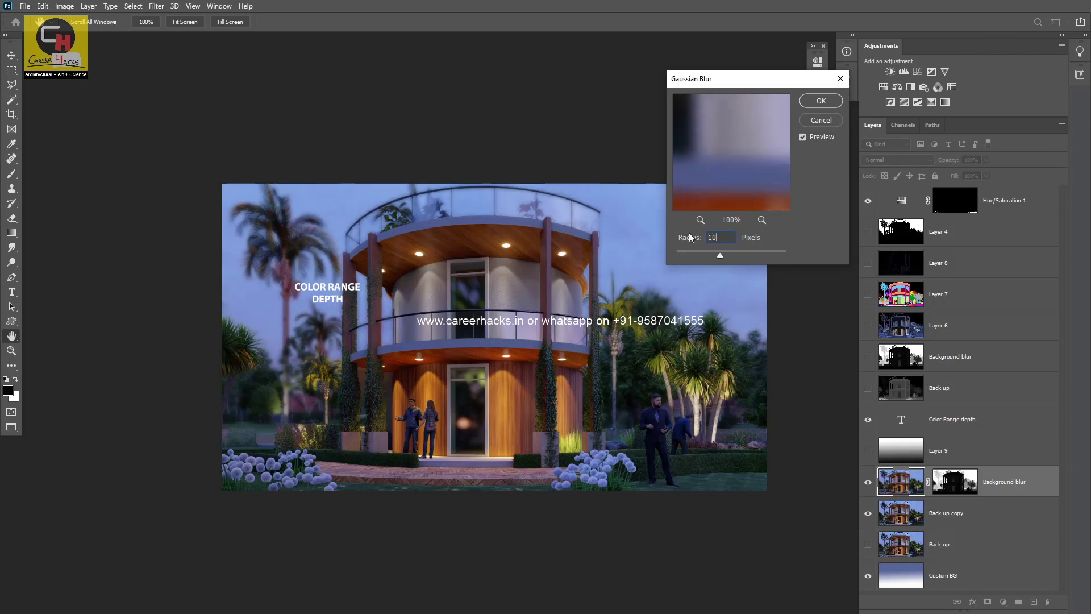
pyautogui.click(819, 102)
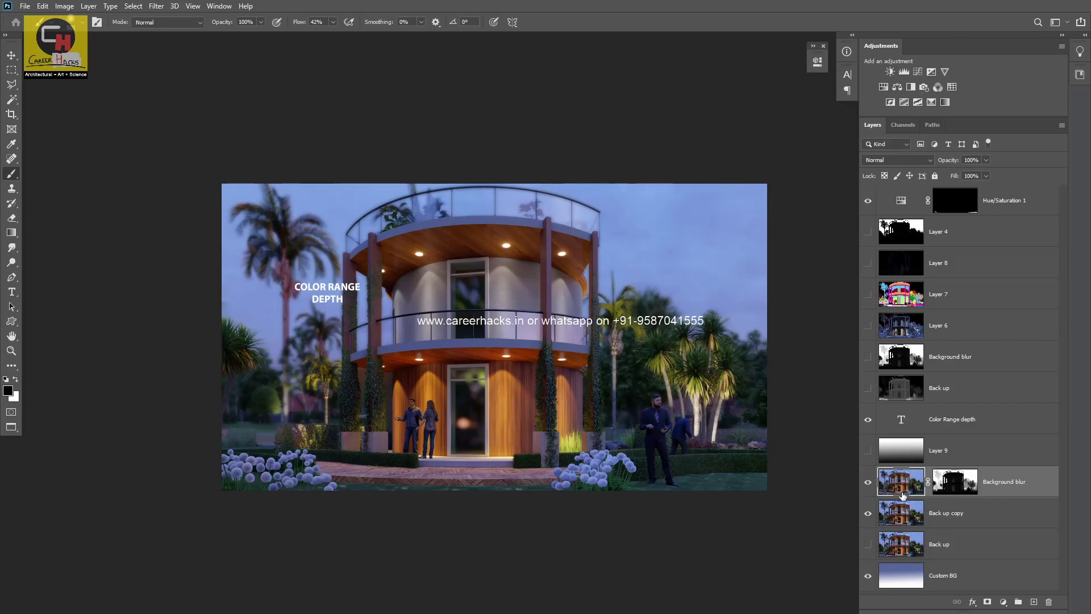
# Step: Unlink the Background blur mask, then toggle the mask and layer to compare the blur
pyautogui.click(929, 482)
pyautogui.rightClick(944, 484)
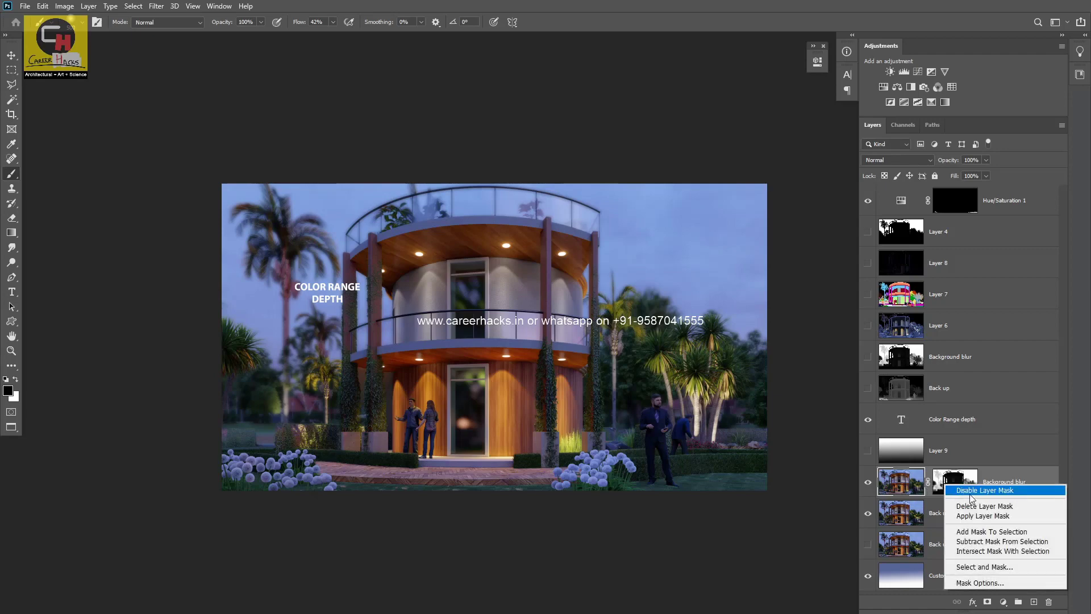
pyautogui.click(985, 490)
pyautogui.rightClick(961, 484)
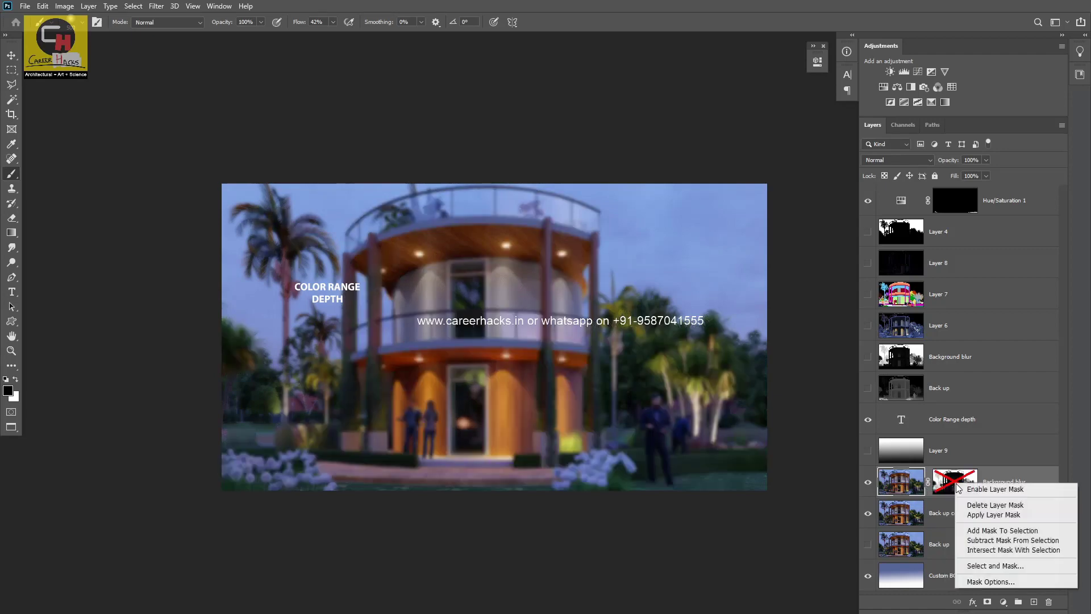
pyautogui.click(986, 487)
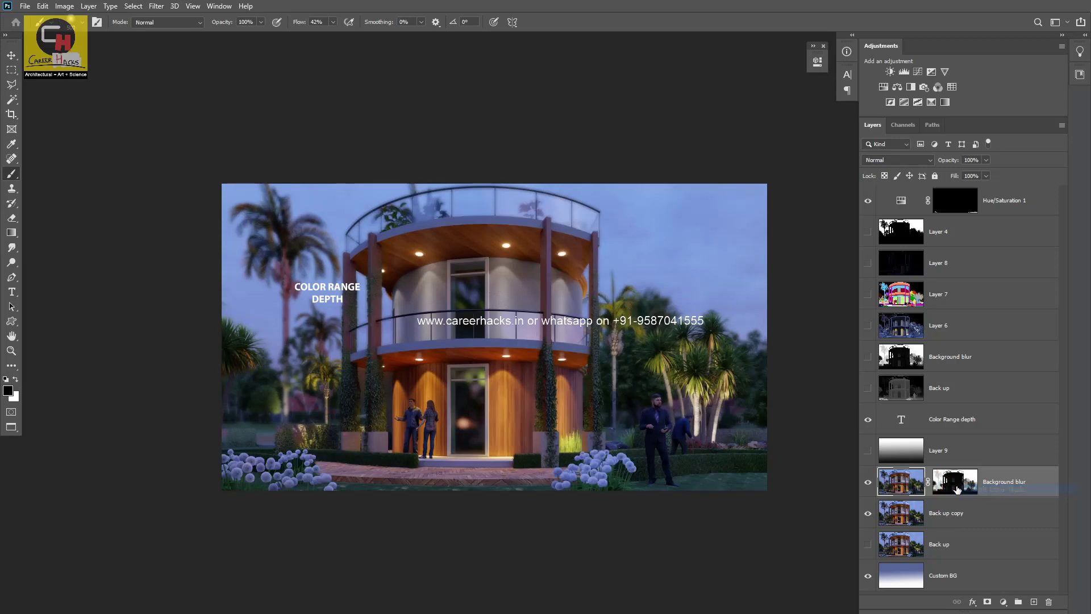
pyautogui.click(868, 483)
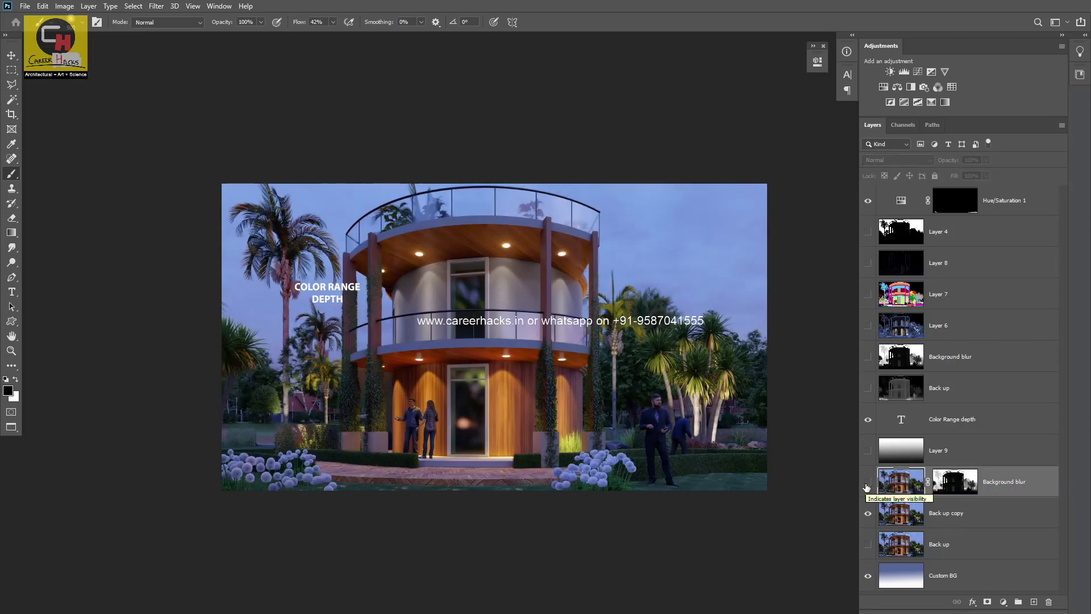
pyautogui.click(868, 483)
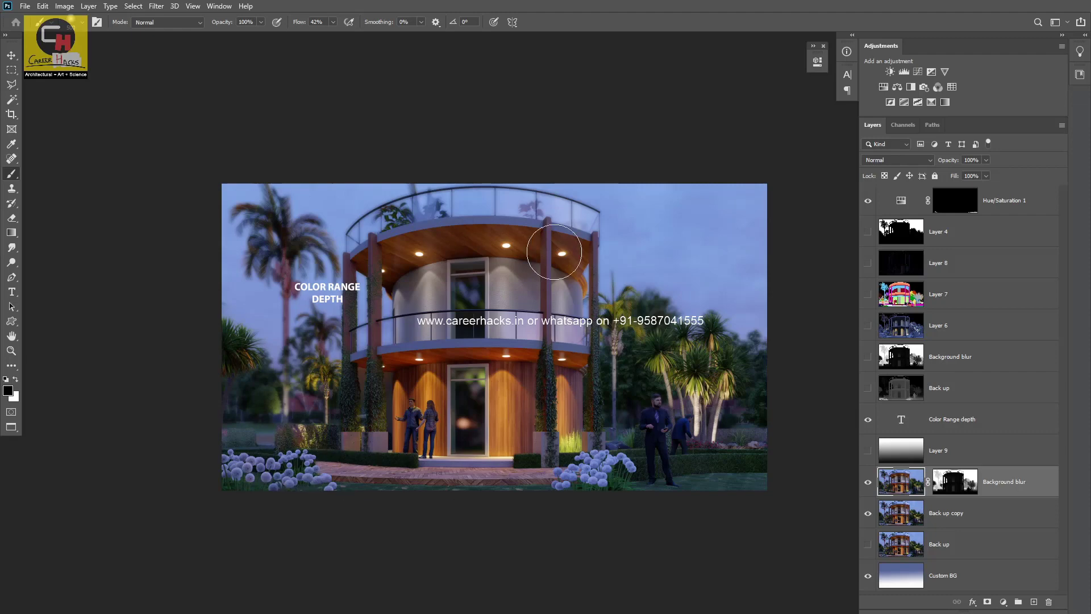
# Step: Zoom in to inspect the villa, fit the image, then hide Background blur and select Back up copy
pyautogui.keyDown('ctrl'); pyautogui.click(533, 392); pyautogui.keyUp('ctrl')
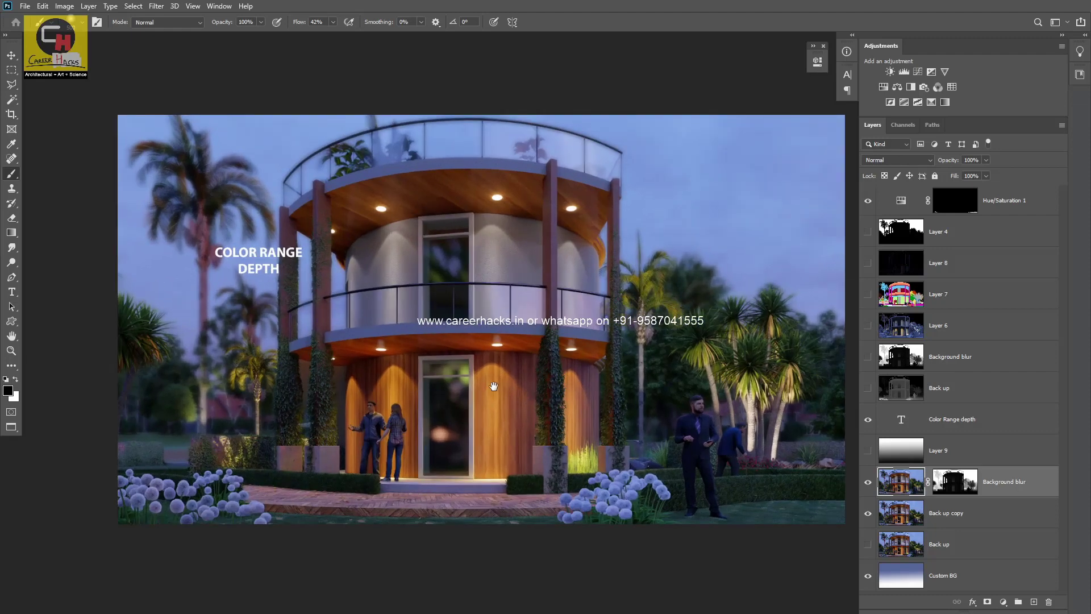
pyautogui.scroll(3, 494, 387)
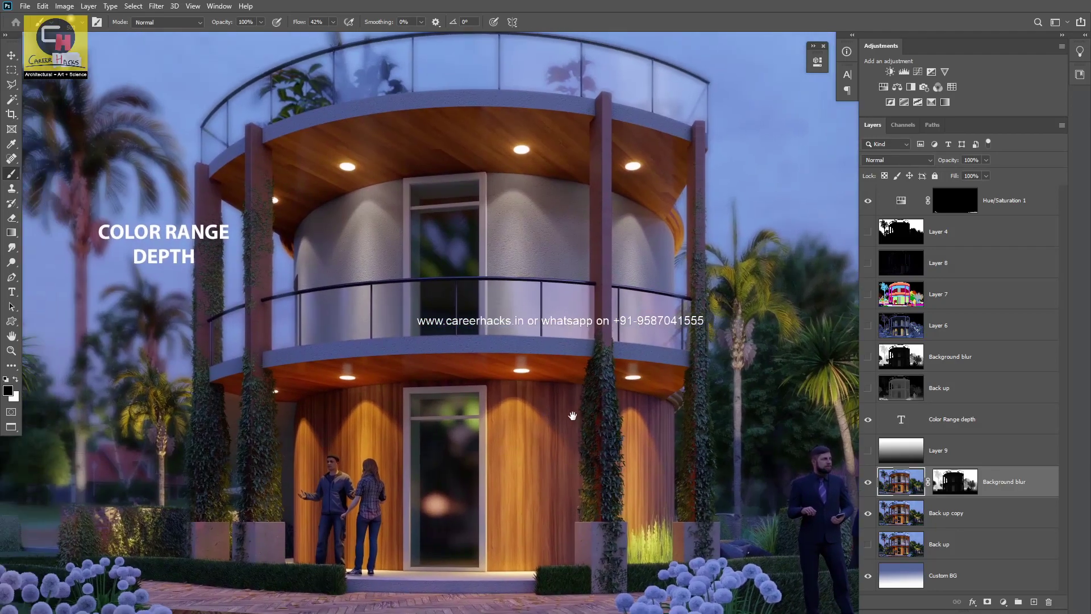
pyautogui.scroll(-3, 572, 415)
pyautogui.keyDown('alt'); pyautogui.click(592, 405); pyautogui.keyUp('alt')
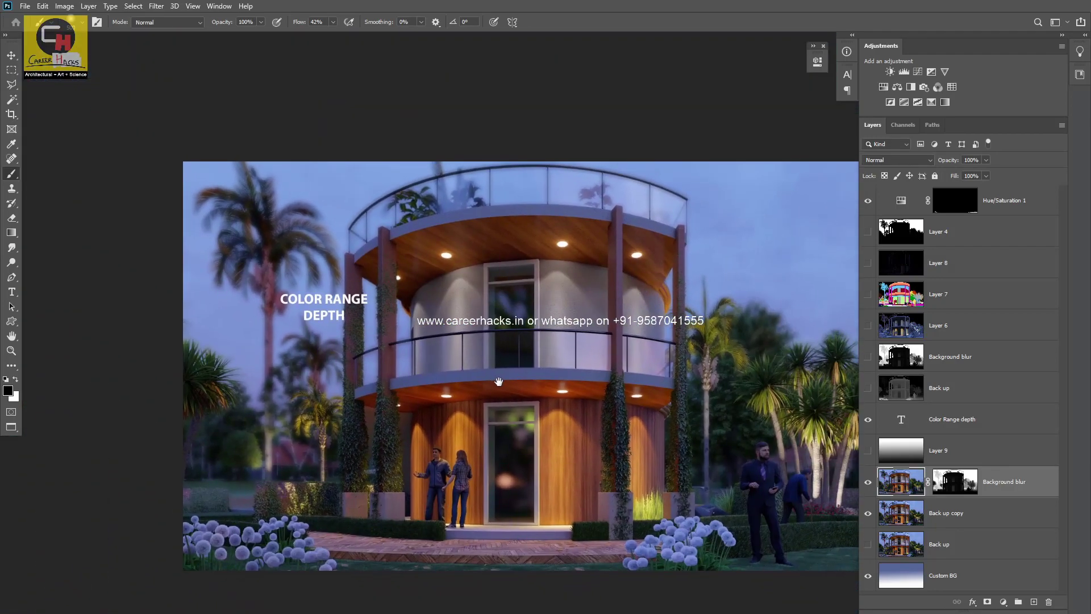
pyautogui.moveTo(588, 431); pyautogui.dragTo(460, 368)
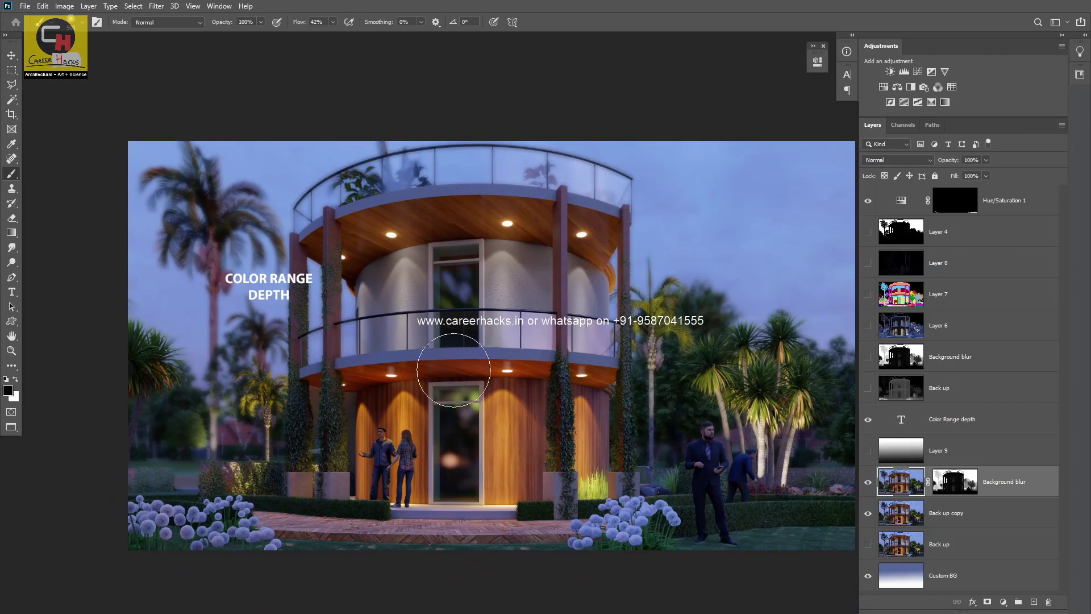
pyautogui.keyDown('ctrl'); pyautogui.click(482, 364); pyautogui.keyUp('ctrl')
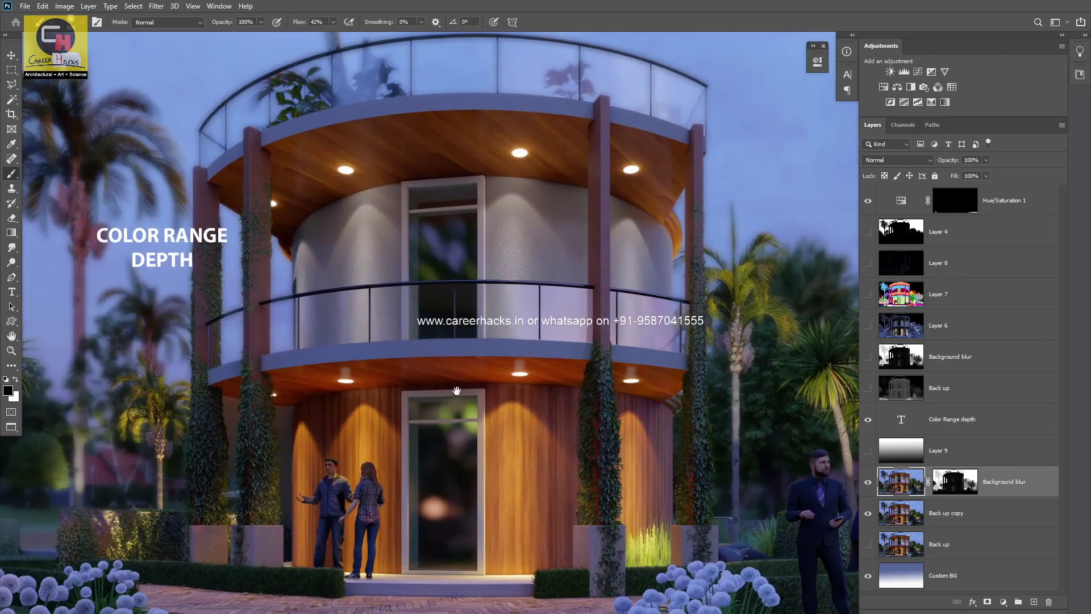
pyautogui.moveTo(505, 379); pyautogui.dragTo(498, 373)
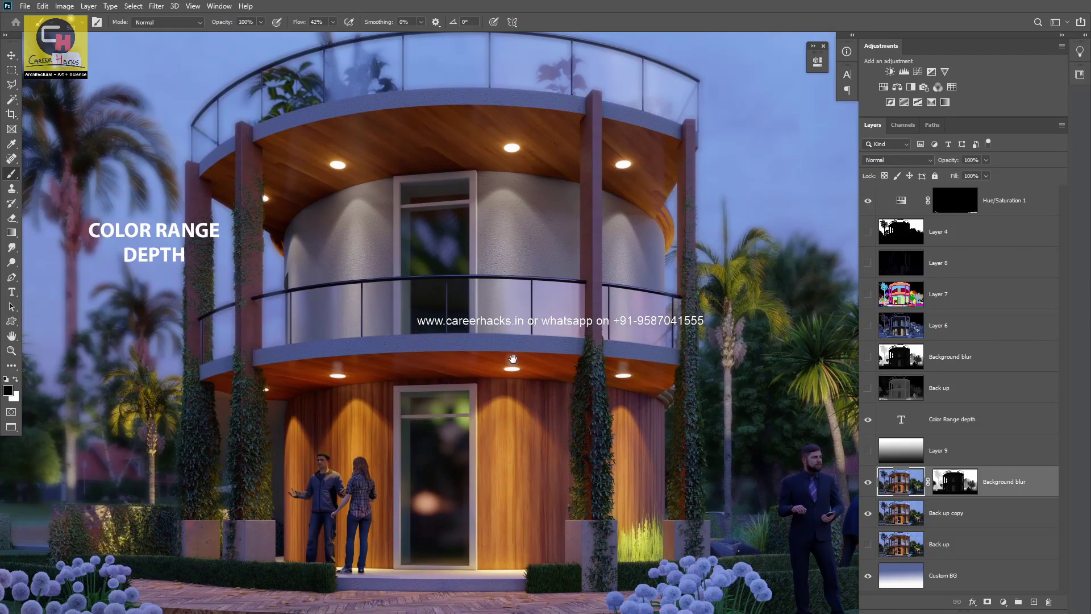
pyautogui.hotkey('ctrl', '0')
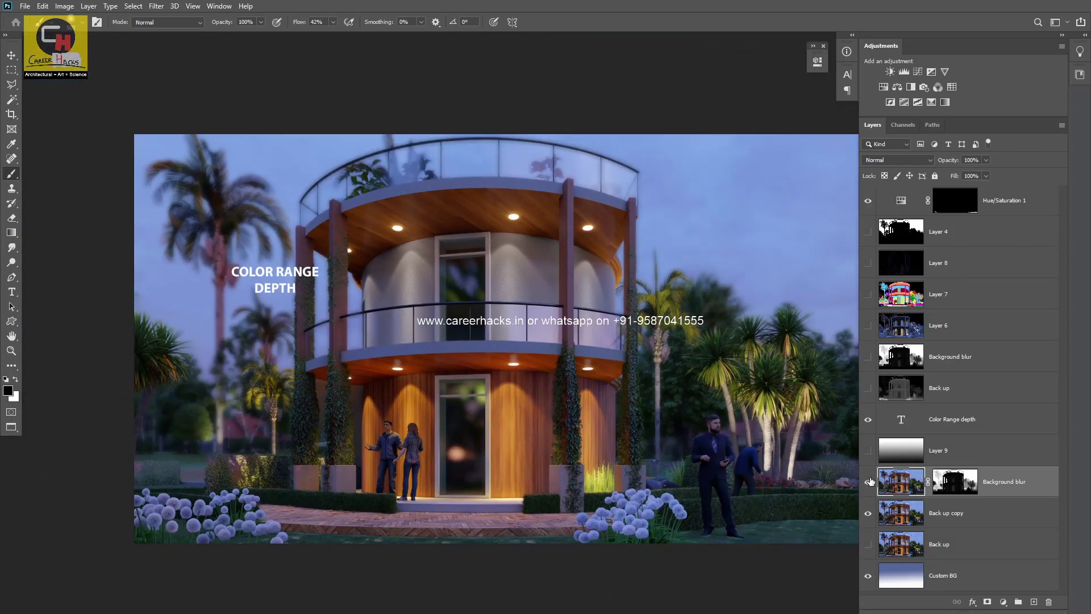
pyautogui.click(868, 482)
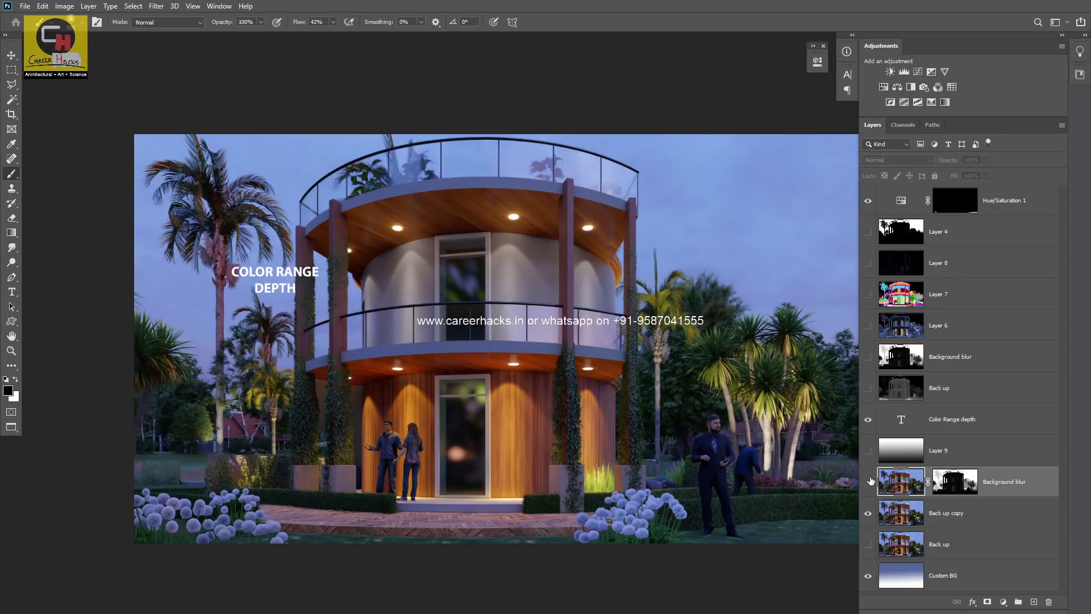
pyautogui.click(946, 513)
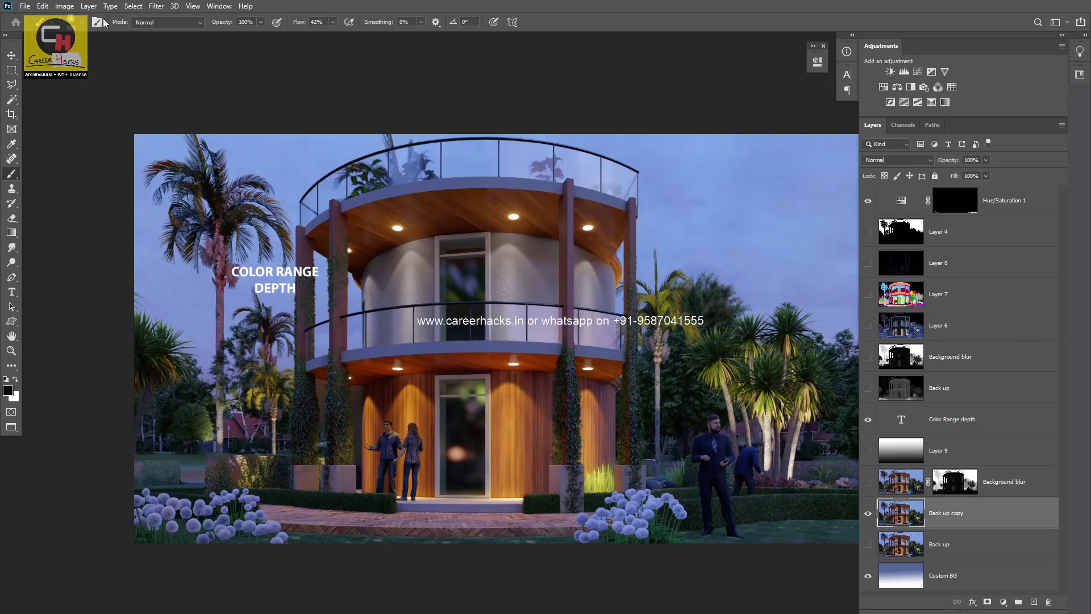
# Step: Desaturate the Back up copy layer to grayscale
pyautogui.click(64, 6)
pyautogui.moveTo(111, 35)
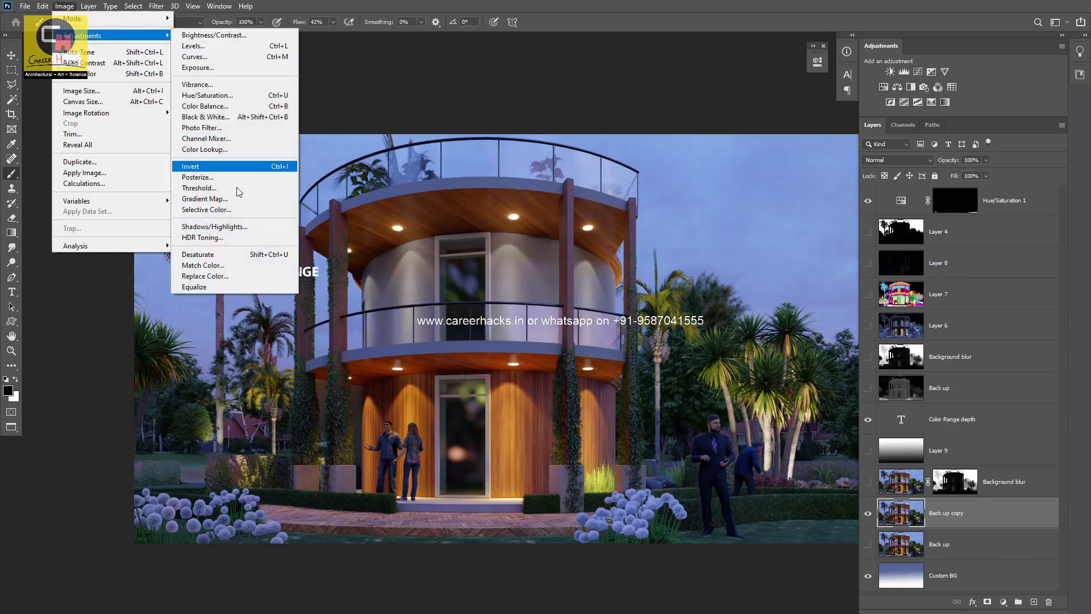
pyautogui.click(270, 254)
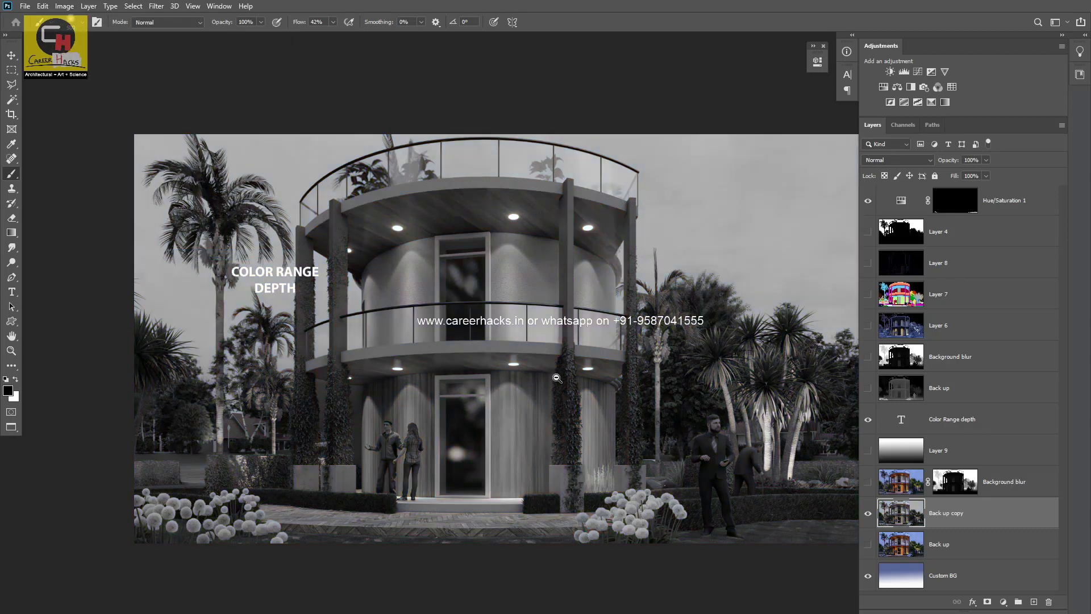
pyautogui.hotkey('ctrl', '-')
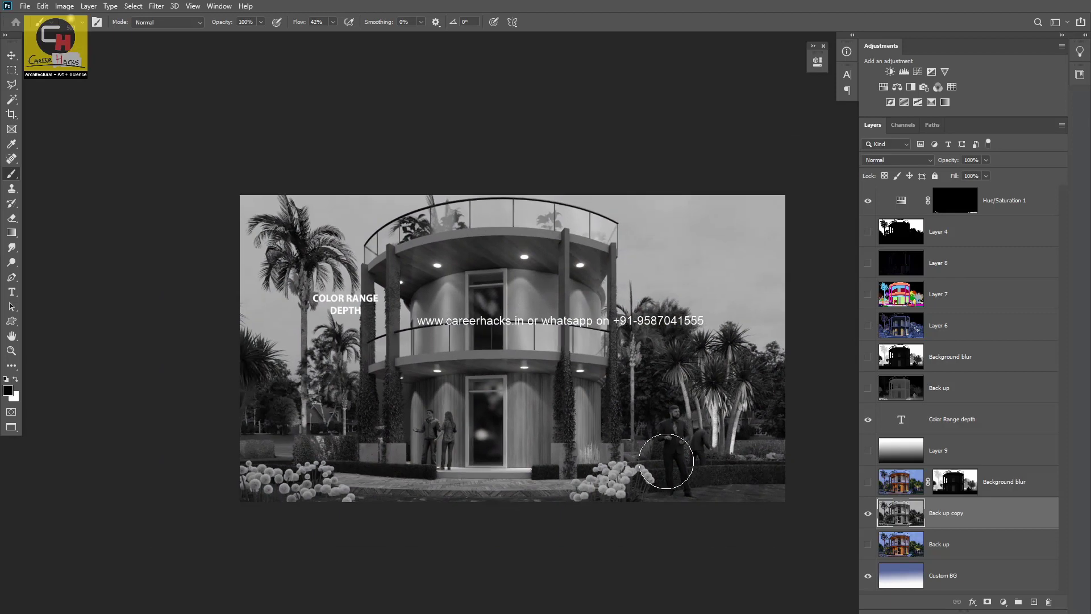
# Step: Create a new empty Layer 10 above Back up copy
pyautogui.scroll(1, 669, 446)
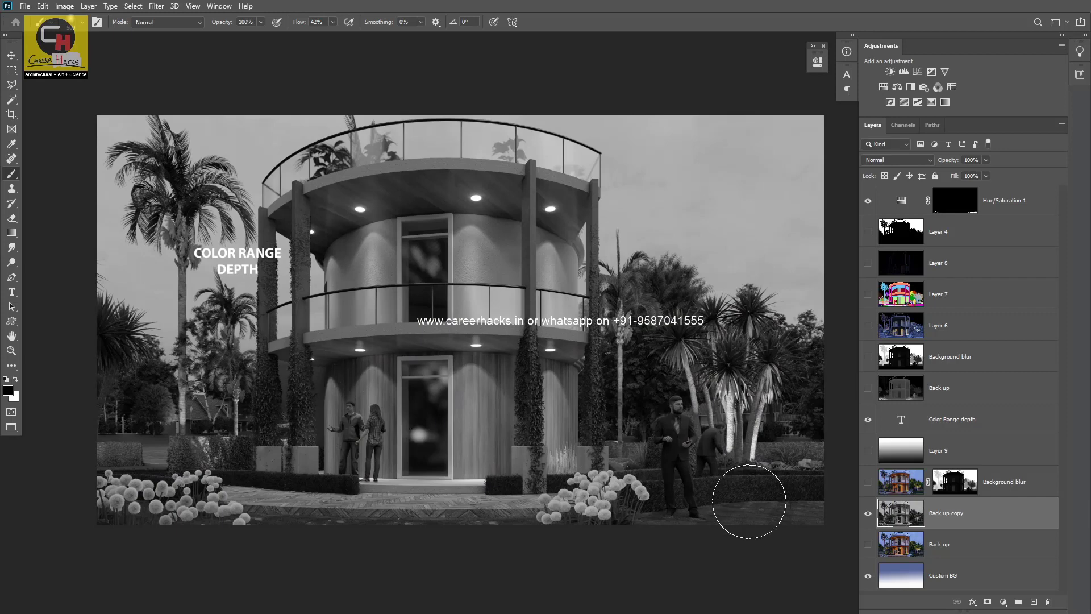
pyautogui.hotkey('ctrl', 'shift', 'n')
pyautogui.press('Return')
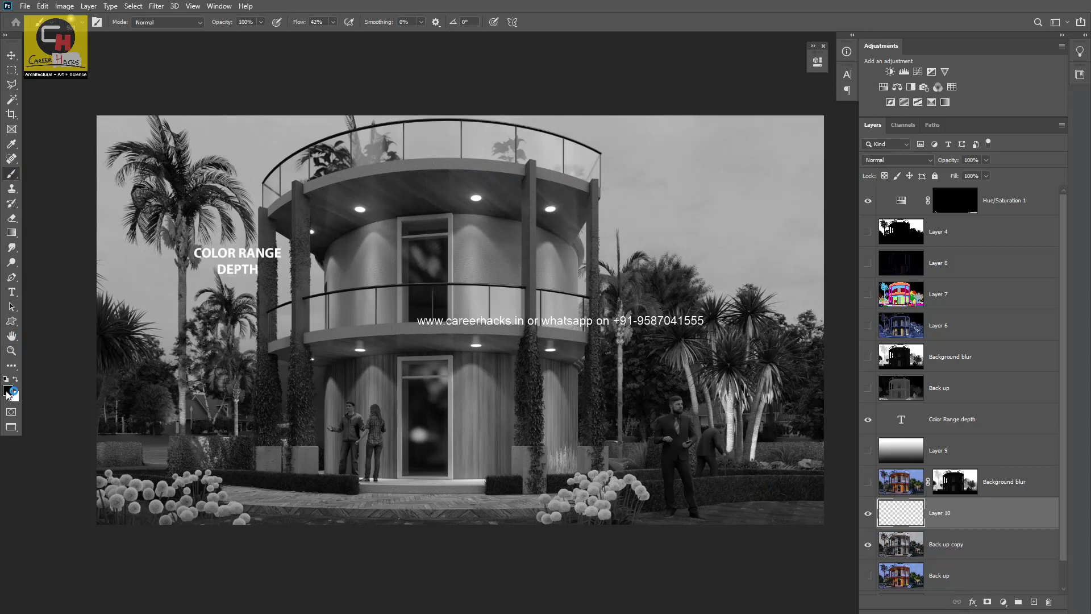
# Step: Set the foreground colour to the warm orange-beige #ffd798
pyautogui.click(8, 391)
pyautogui.moveTo(864, 393); pyautogui.dragTo(861, 396)
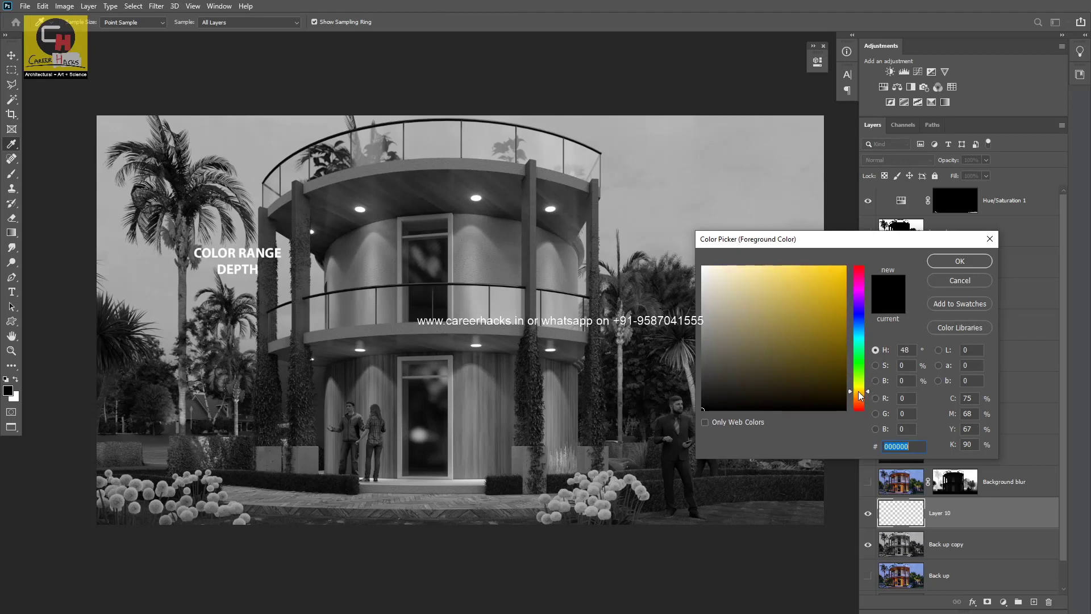
pyautogui.moveTo(768, 281); pyautogui.dragTo(760, 266)
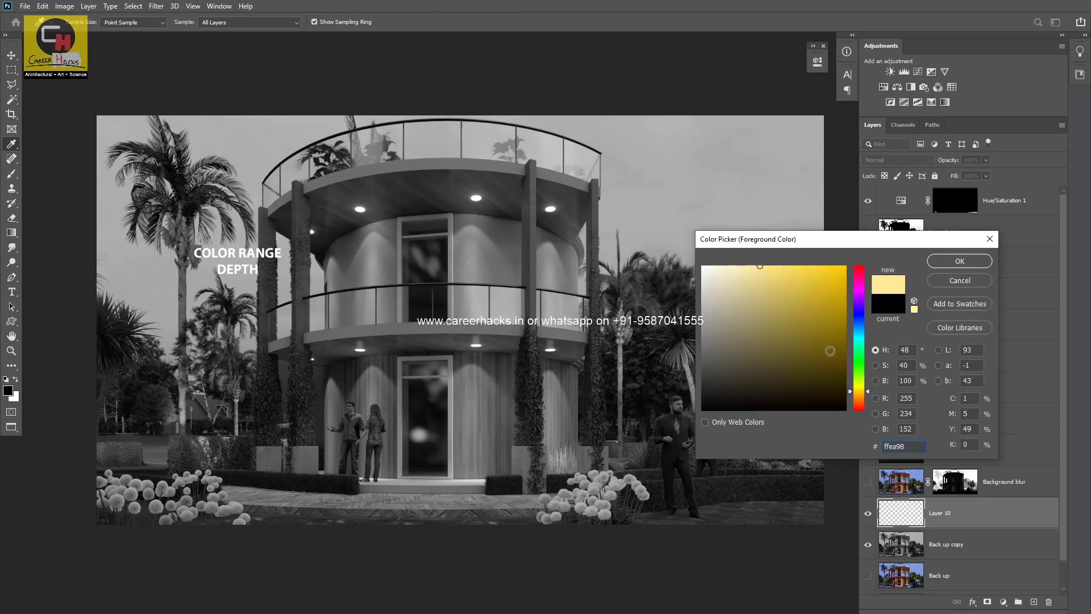
pyautogui.moveTo(858, 394); pyautogui.dragTo(860, 400)
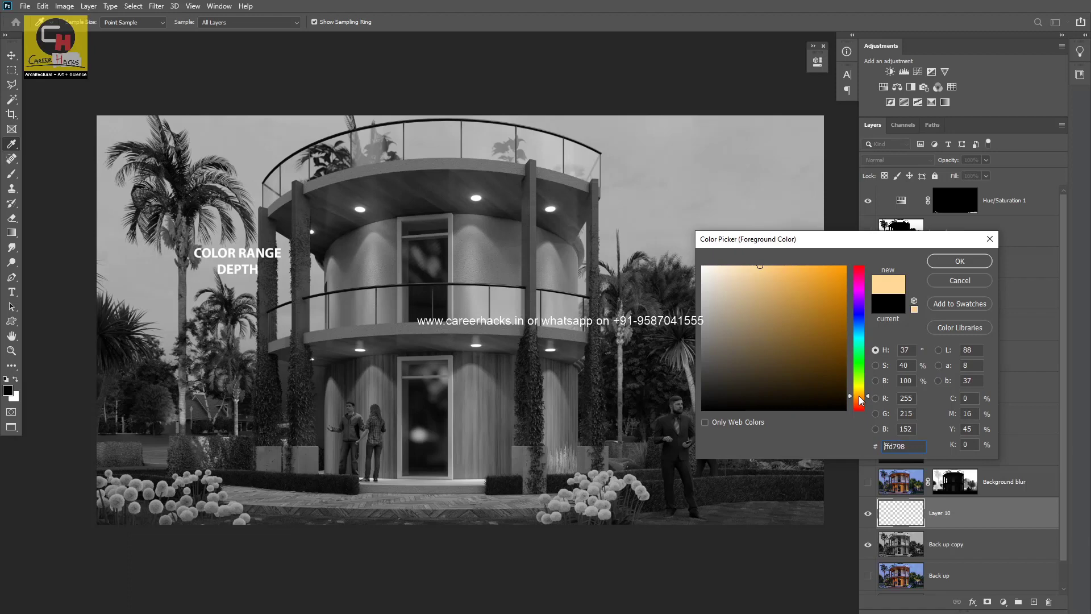
pyautogui.click(960, 261)
# Step: With an enlarged soft brush, paint a warm glow over the right-hand palms
pyautogui.press('b')
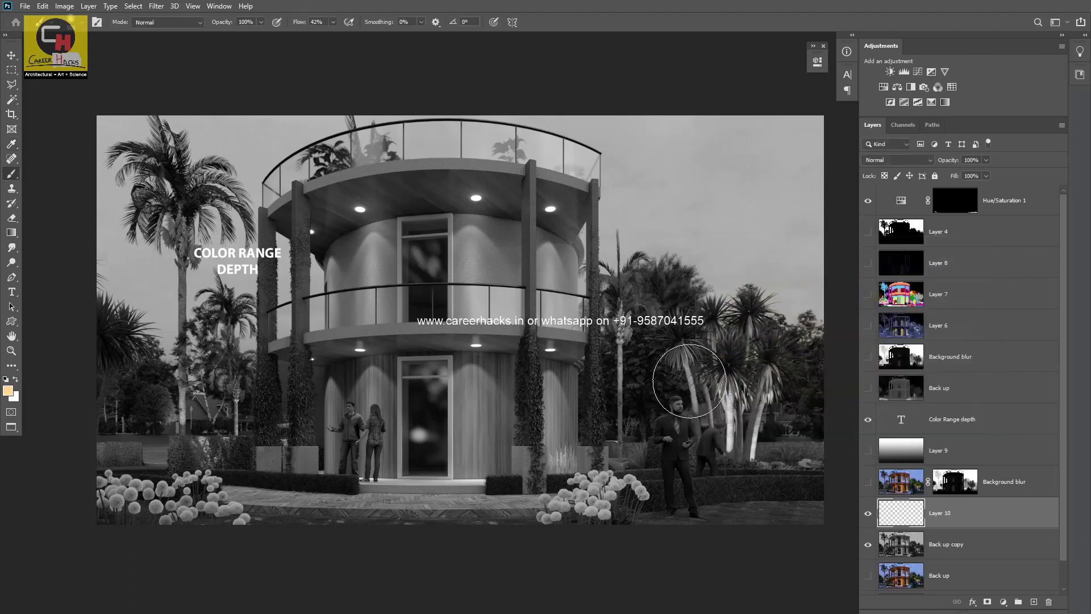
pyautogui.press(']')
pyautogui.press(']')
pyautogui.press(']')
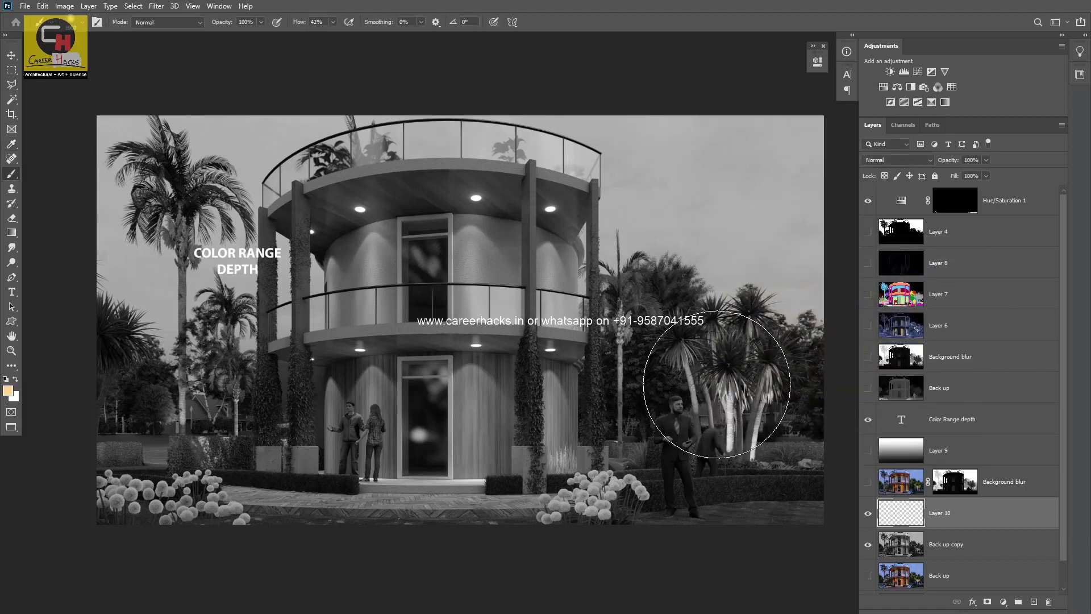
pyautogui.press(']')
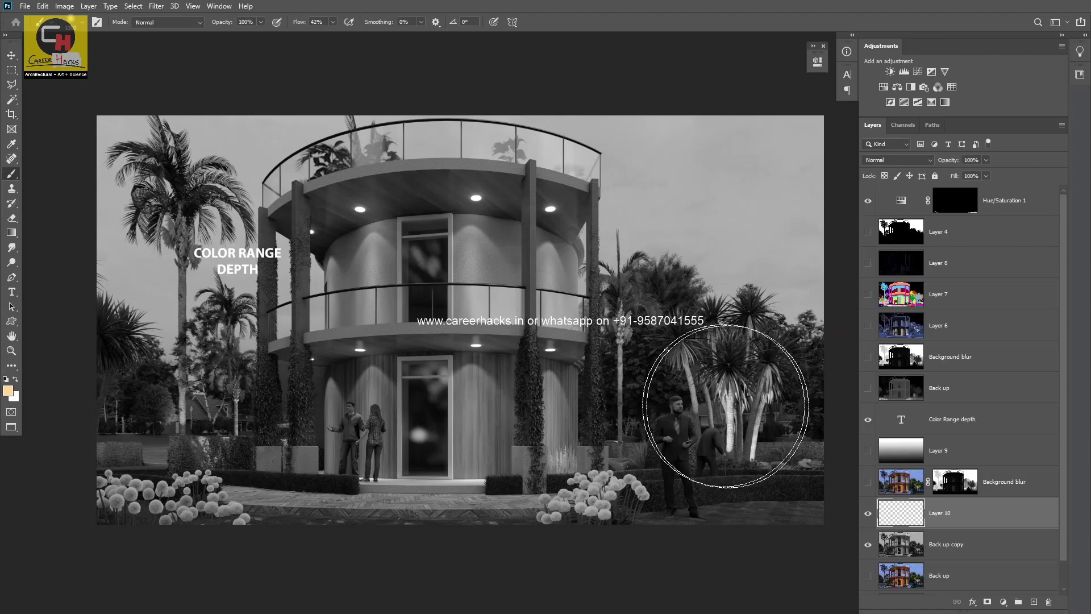
pyautogui.press(']')
pyautogui.click(733, 400)
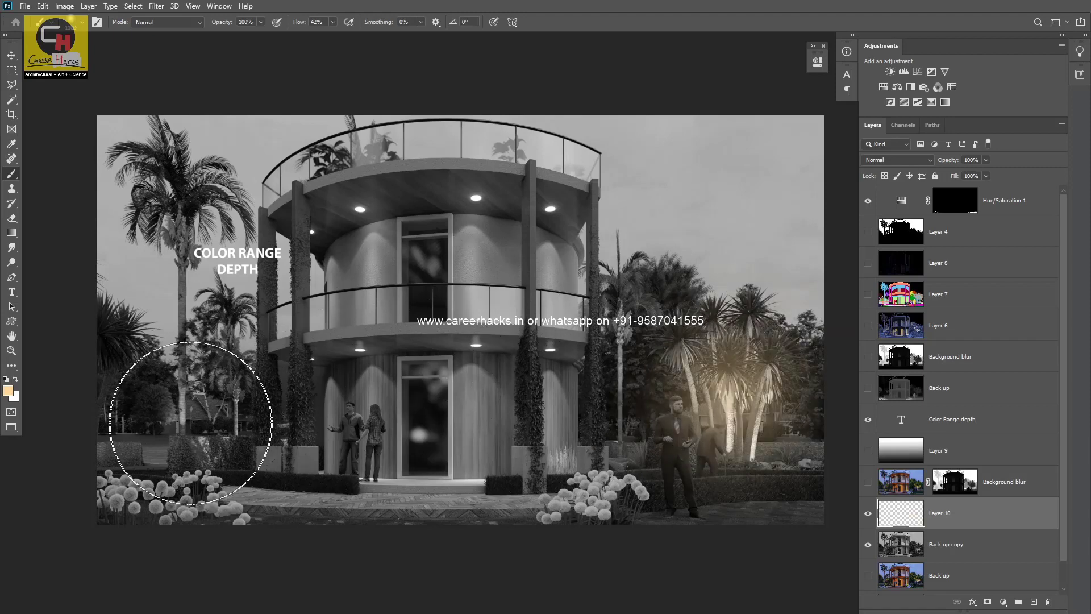
# Step: Paint warm glows over the left-side trees and the left and middle ceiling lights
pyautogui.press('[')
pyautogui.press('[')
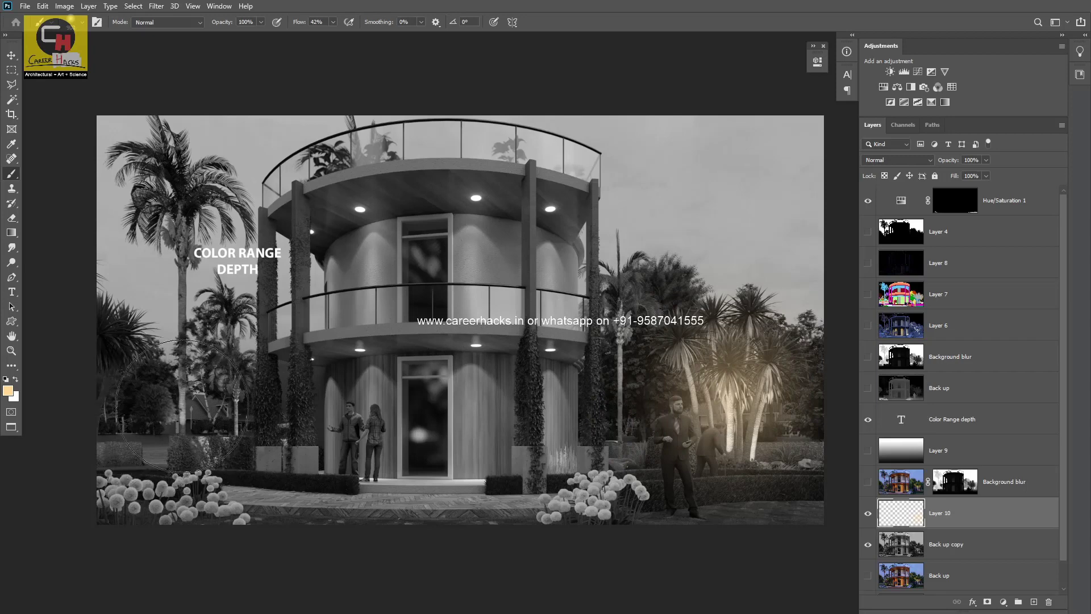
pyautogui.press(']')
pyautogui.moveTo(182, 405); pyautogui.dragTo(173, 394)
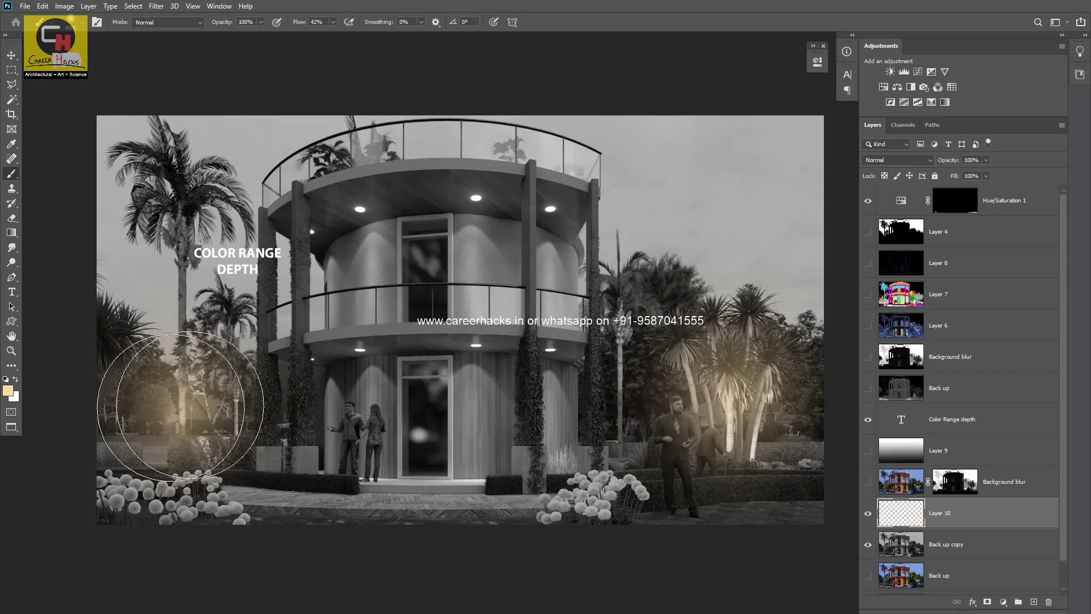
pyautogui.press('[')
pyautogui.press('[')
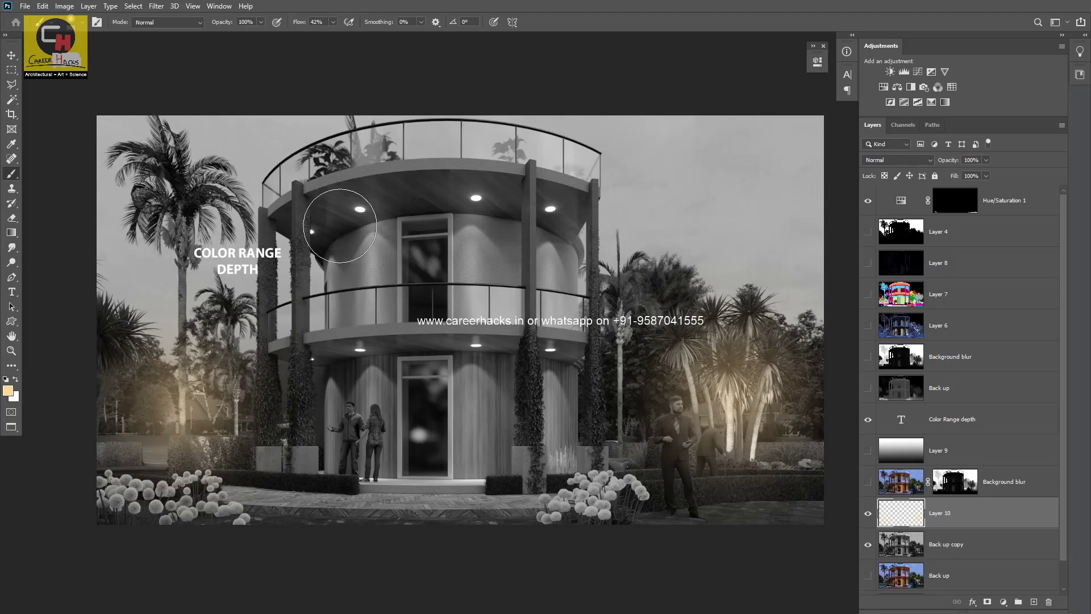
pyautogui.press('[')
pyautogui.press('[')
pyautogui.press('[')
pyautogui.click(359, 210)
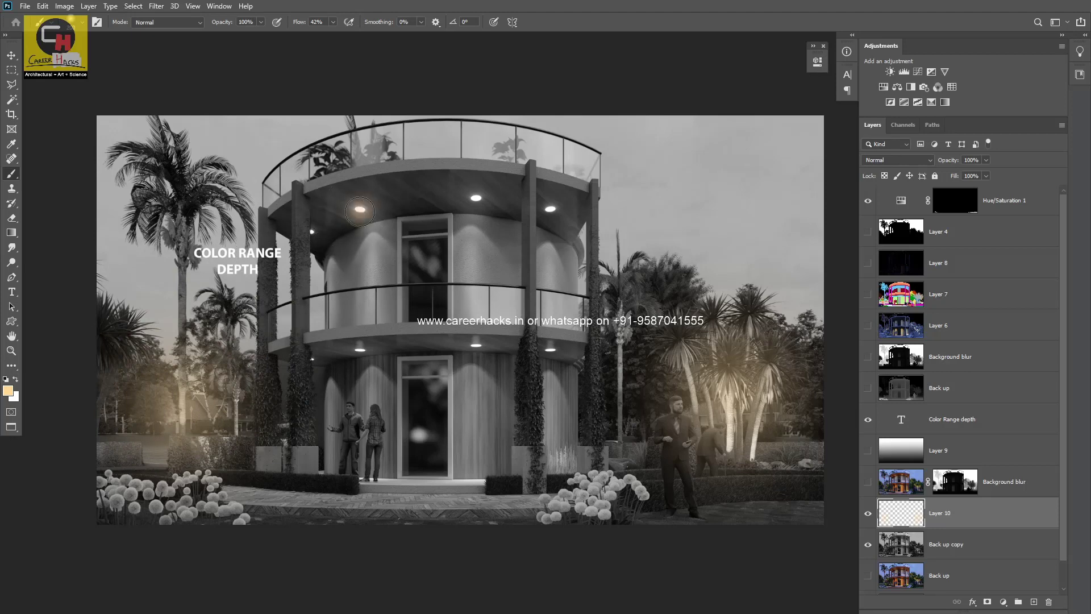
pyautogui.click(476, 199)
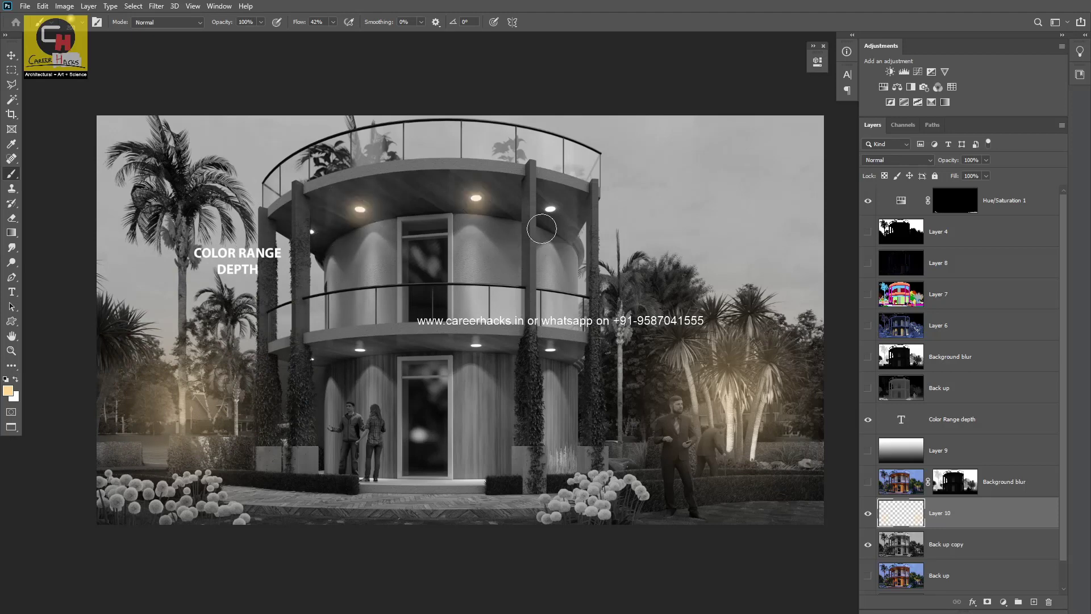
# Step: Flatten the brush tip into an ellipse and dab glows on the lower ceiling lights and pillar lamps
pyautogui.rightClick(446, 203)
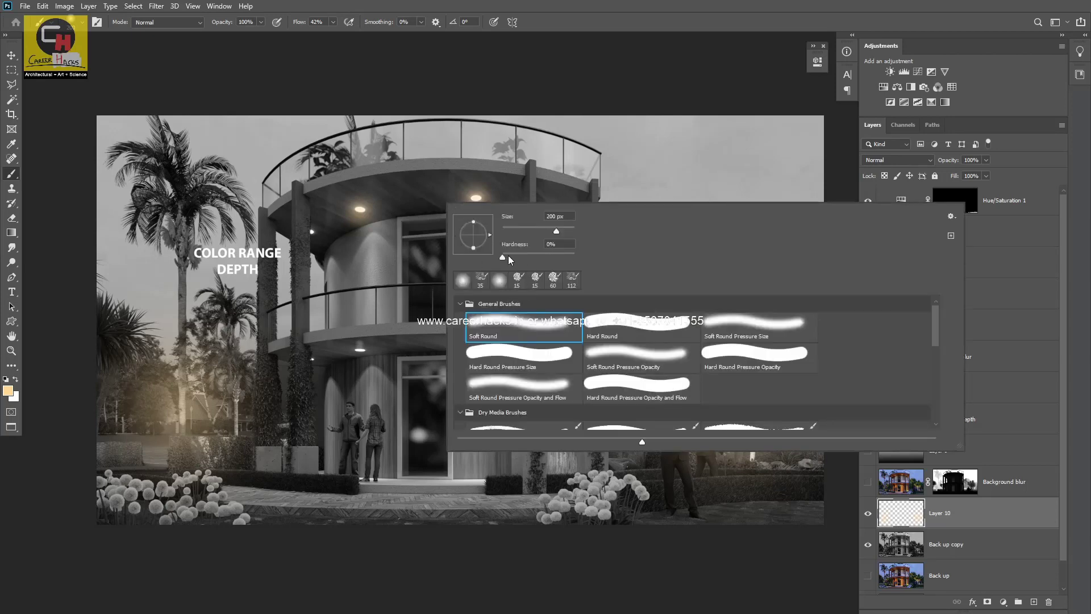
pyautogui.click(553, 11)
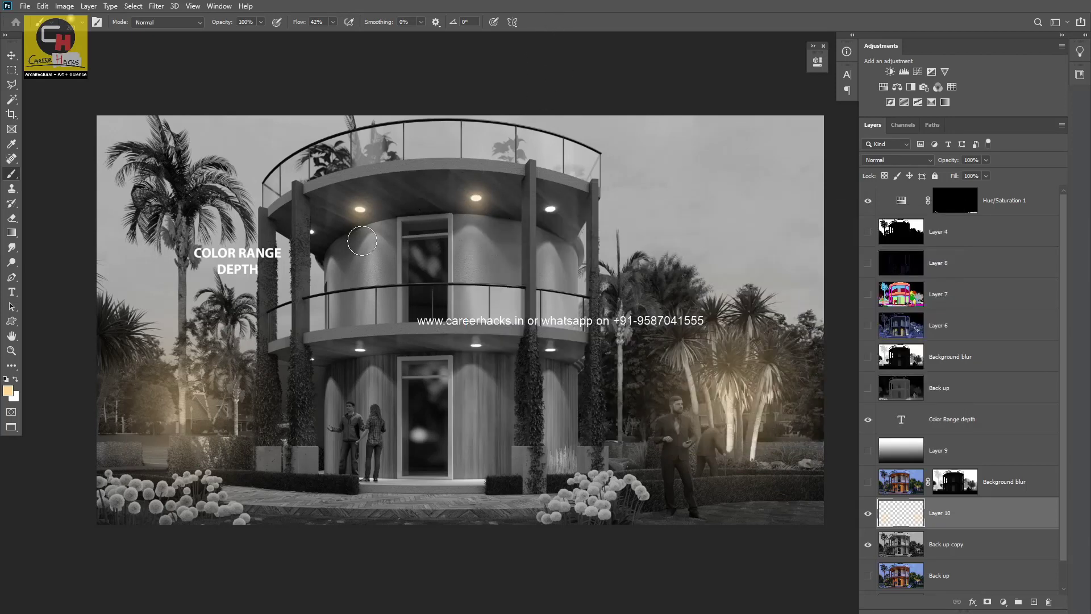
pyautogui.rightClick(356, 211)
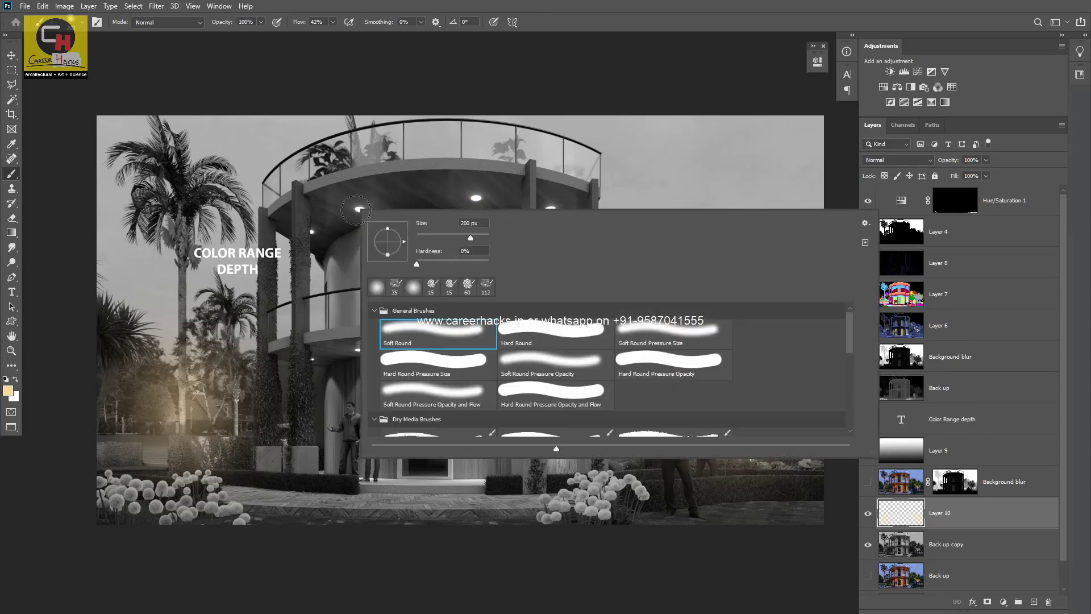
pyautogui.moveTo(388, 254); pyautogui.dragTo(388, 245)
pyautogui.click(583, 7)
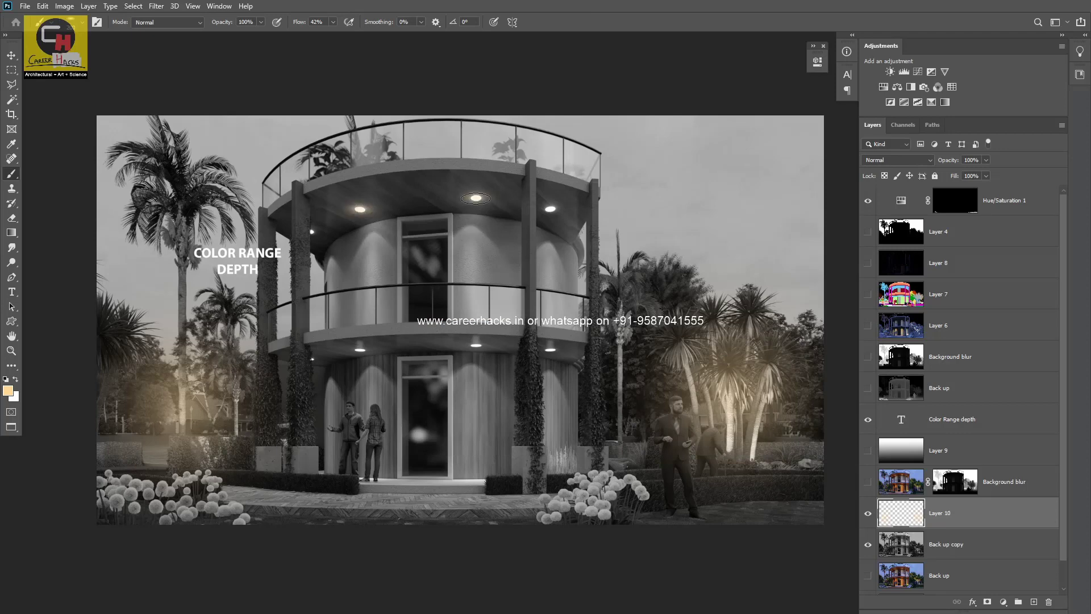
pyautogui.rightClick(436, 237)
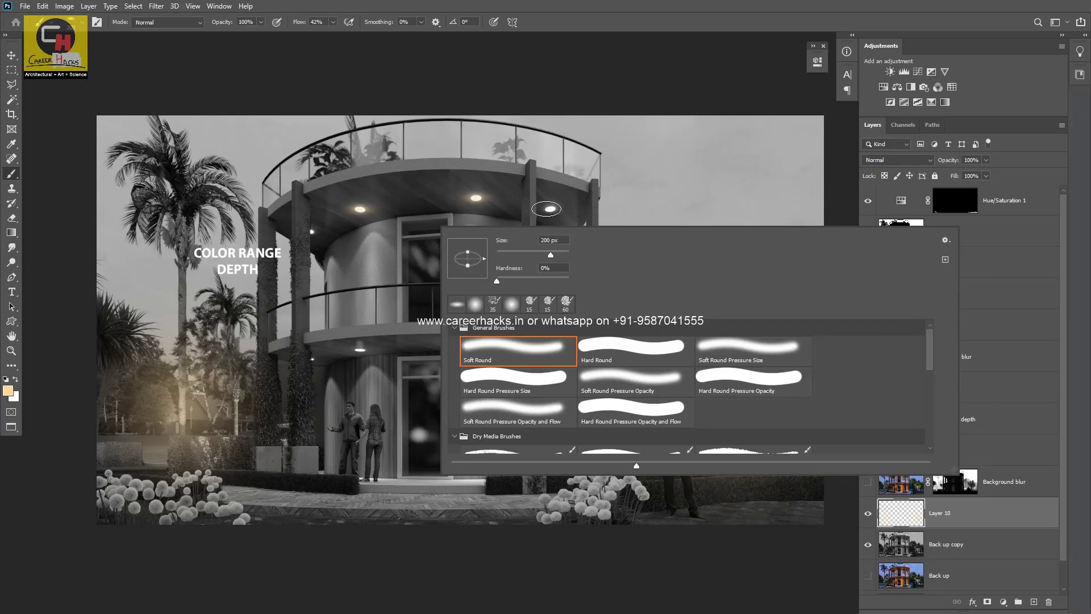
pyautogui.click(550, 210)
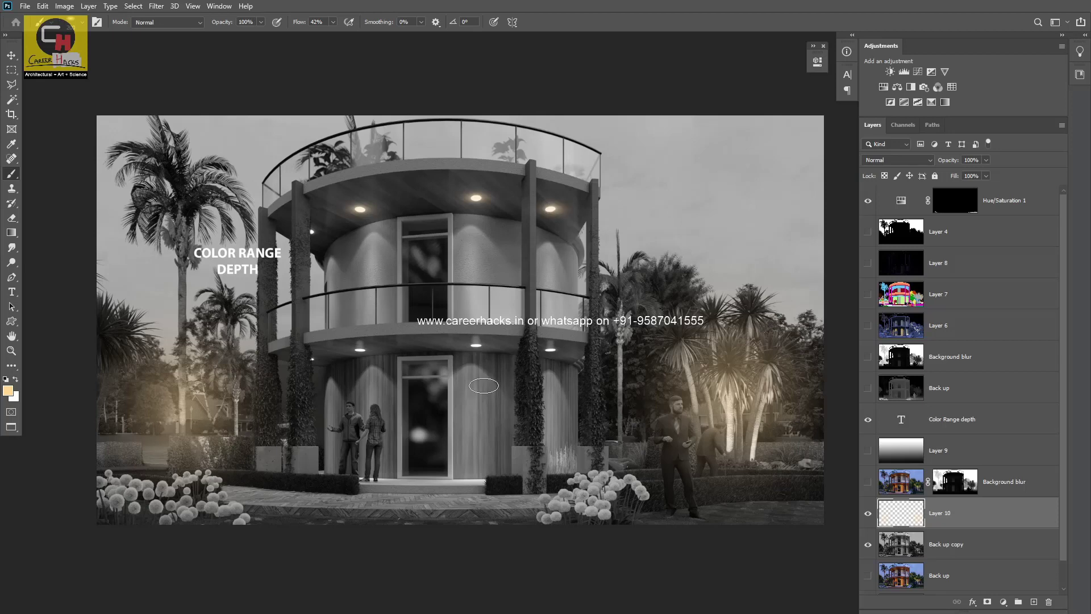
pyautogui.rightClick(430, 244)
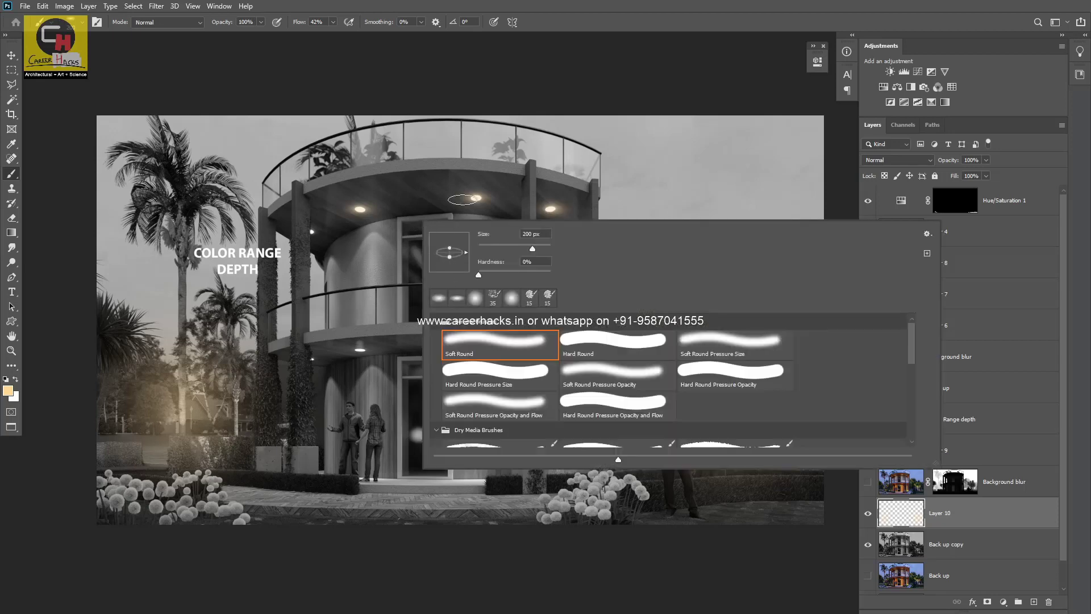
pyautogui.click(532, 73)
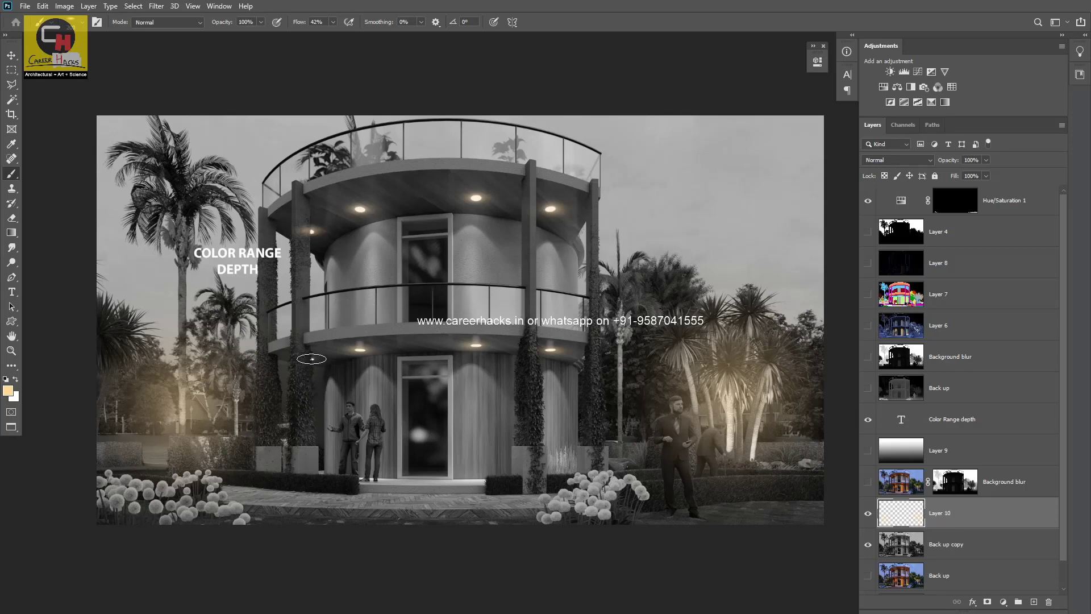
pyautogui.scroll(2, 273, 286)
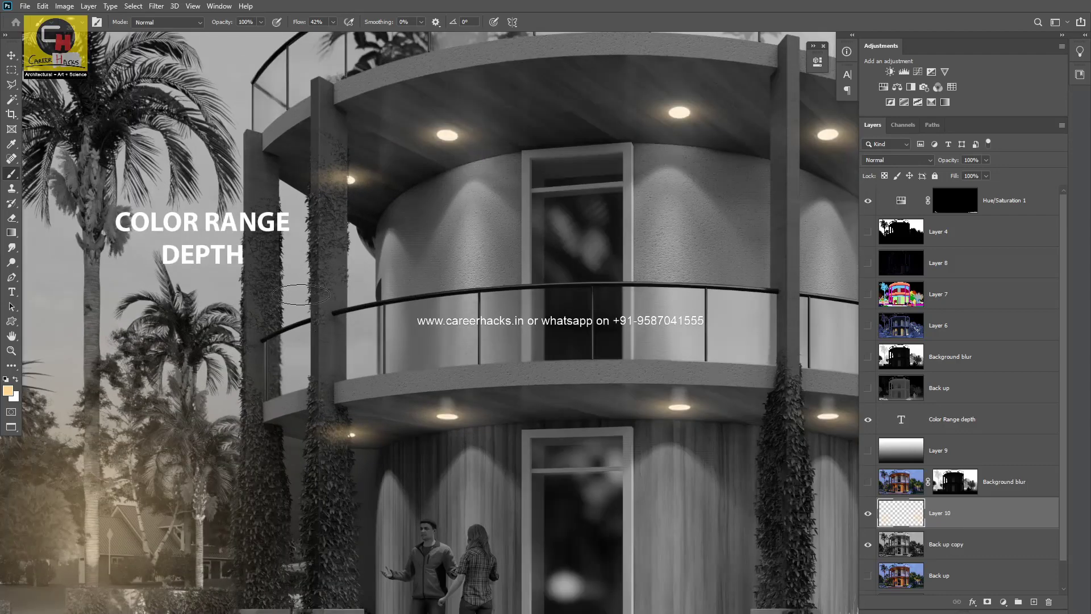
# Step: Outline the upper left column with the Polygonal Lasso
pyautogui.press('l')
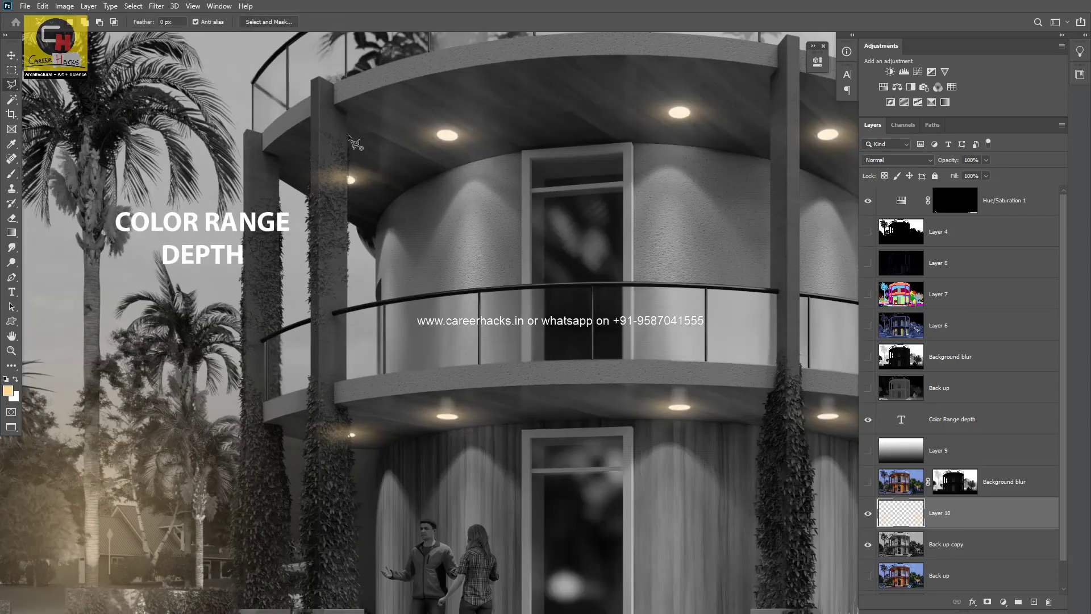
pyautogui.click(347, 136)
pyautogui.click(347, 355)
pyautogui.click(283, 154)
pyautogui.doubleClick(302, 107)
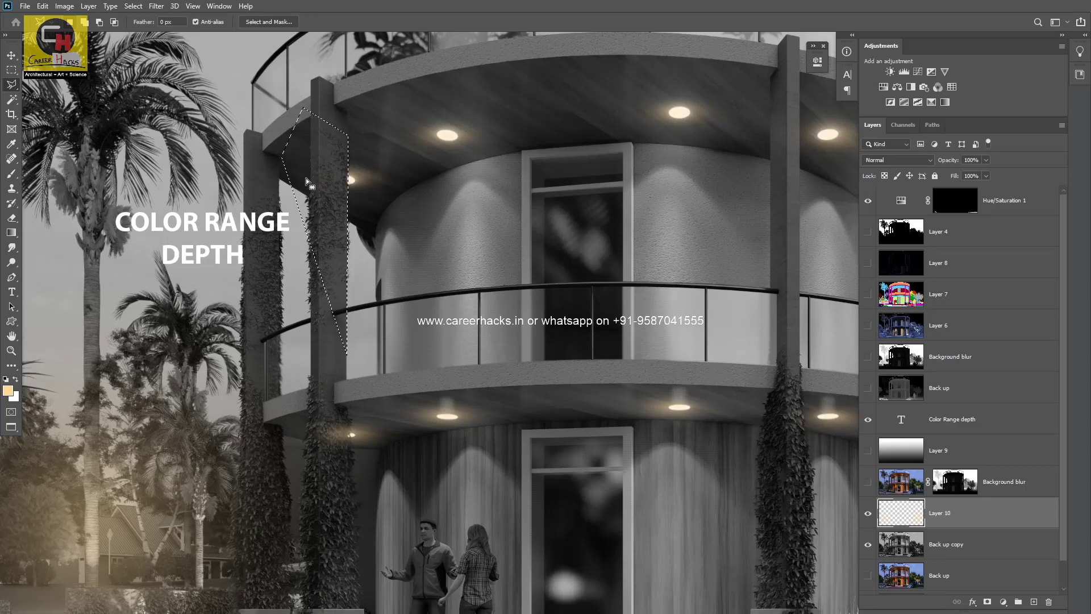
# Step: Outline the column under the balcony, delete the spilled glow, deselect, and recentre the view
pyautogui.scroll(3, 310, 395)
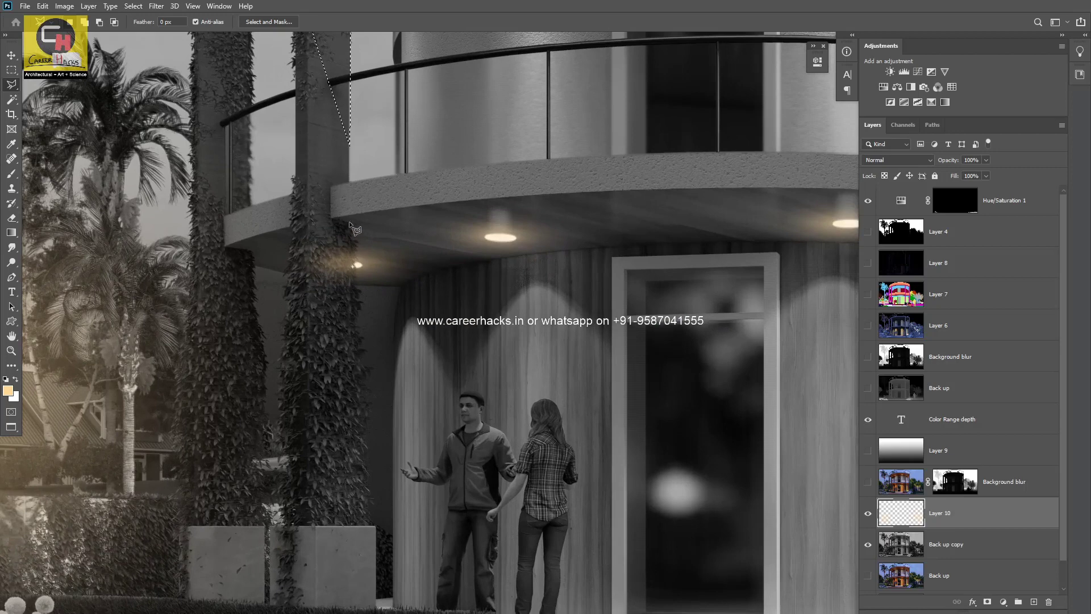
pyautogui.click(334, 220)
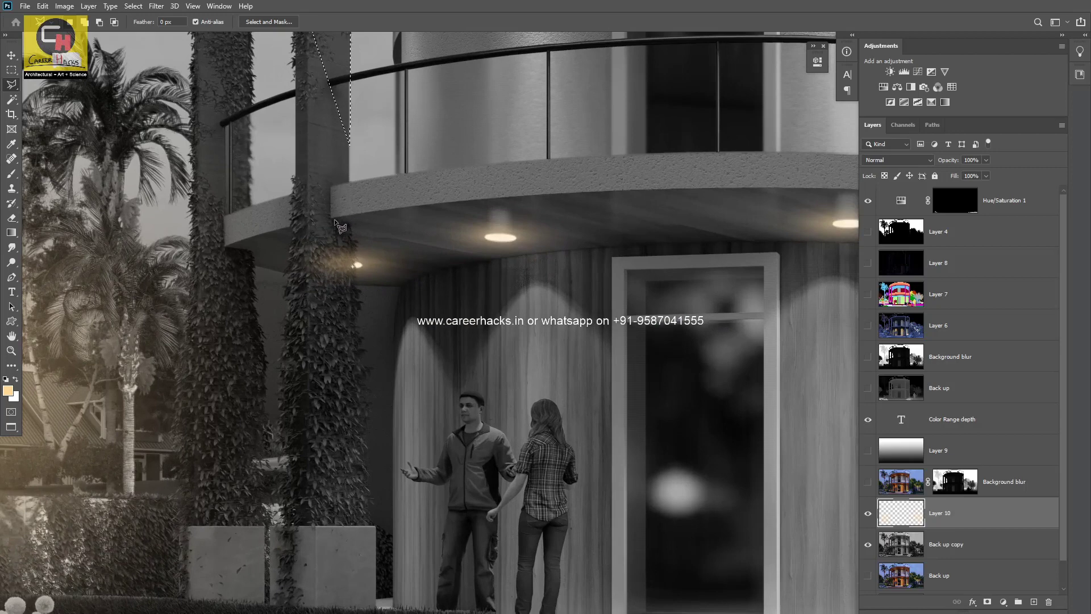
pyautogui.click(353, 265)
pyautogui.click(335, 353)
pyautogui.click(243, 264)
pyautogui.doubleClick(281, 202)
pyautogui.press('Delete')
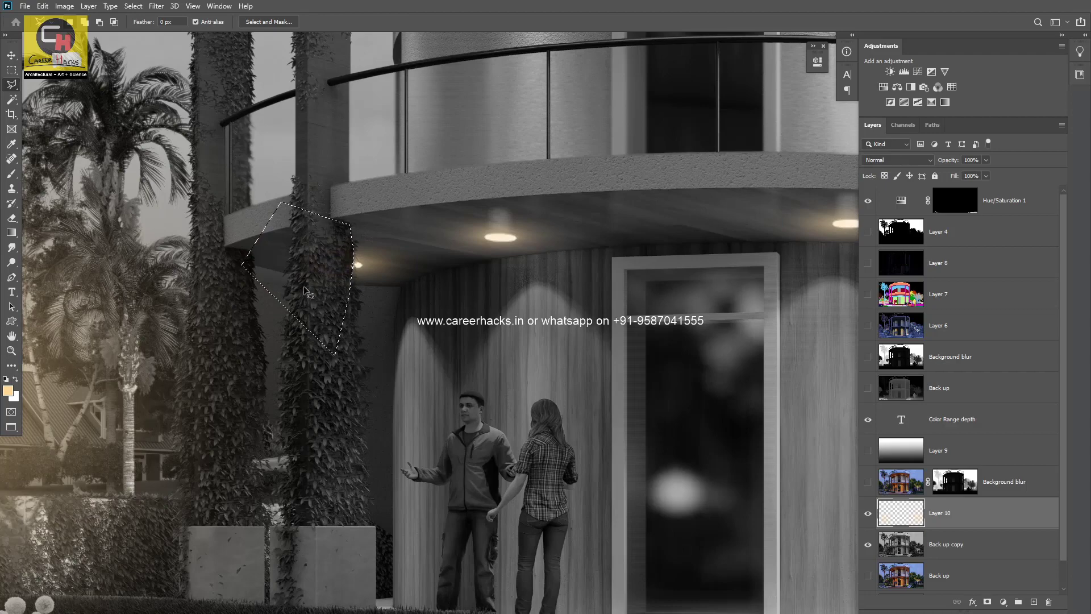
pyautogui.hotkey('ctrl', 'd')
pyautogui.scroll(-5, 353, 352)
pyautogui.scroll(-2, 510, 278)
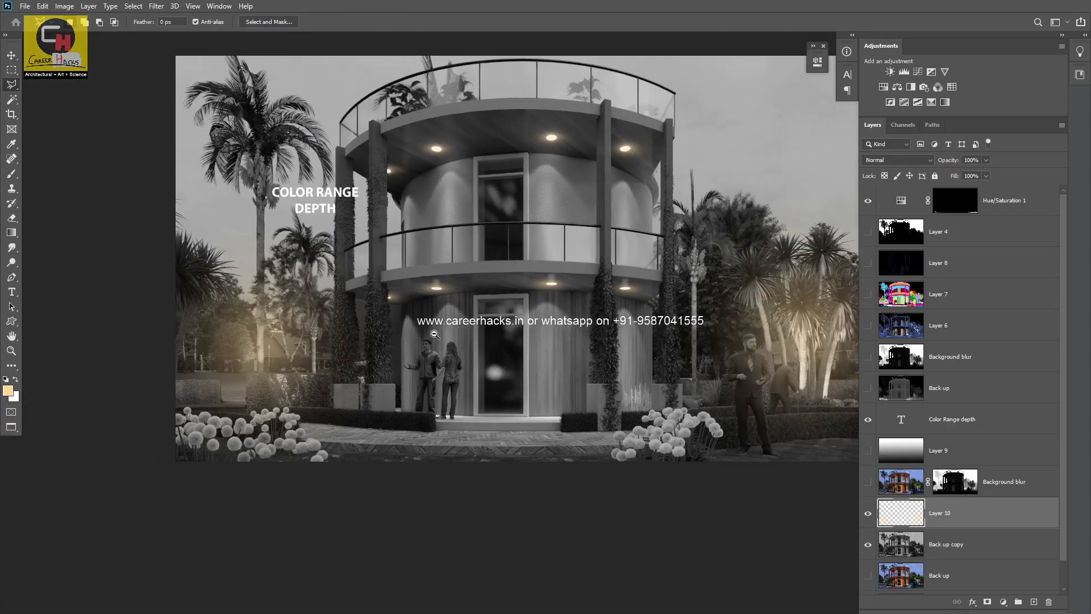
pyautogui.moveTo(510, 278); pyautogui.dragTo(454, 324)
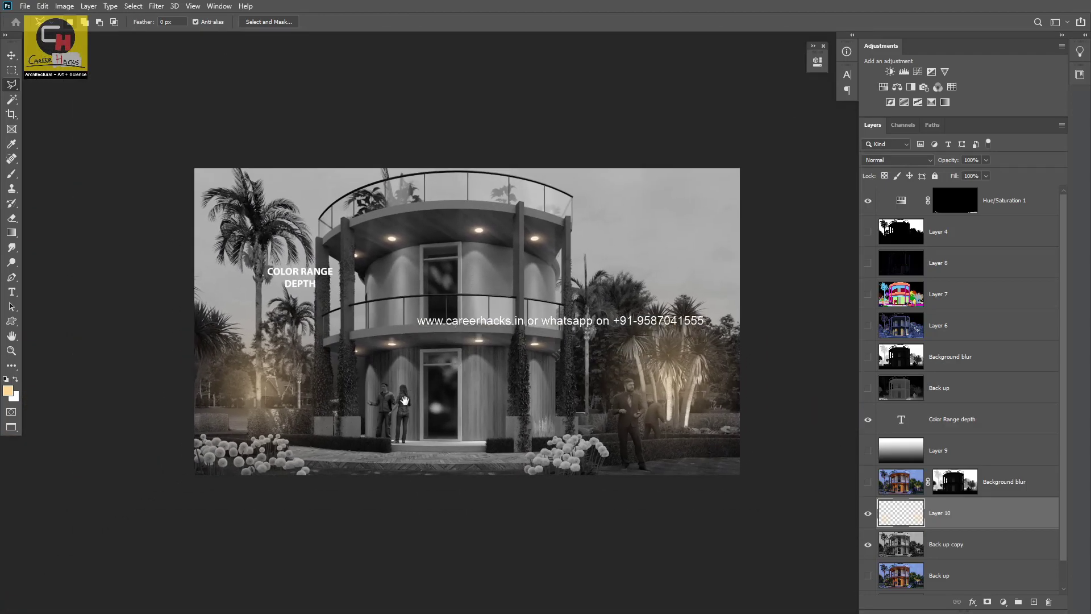
pyautogui.moveTo(397, 372); pyautogui.dragTo(393, 350)
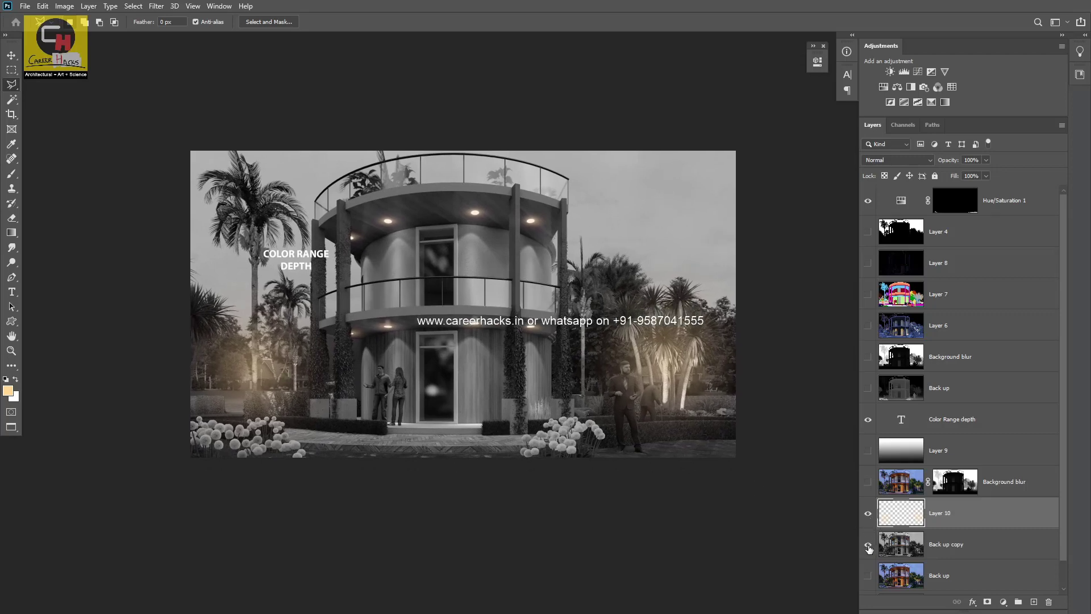
# Step: Duplicate the colour Back up layer as Back up copy 2 and delete the greyscale Back up copy
pyautogui.click(868, 545)
pyautogui.click(954, 550)
pyautogui.click(945, 576)
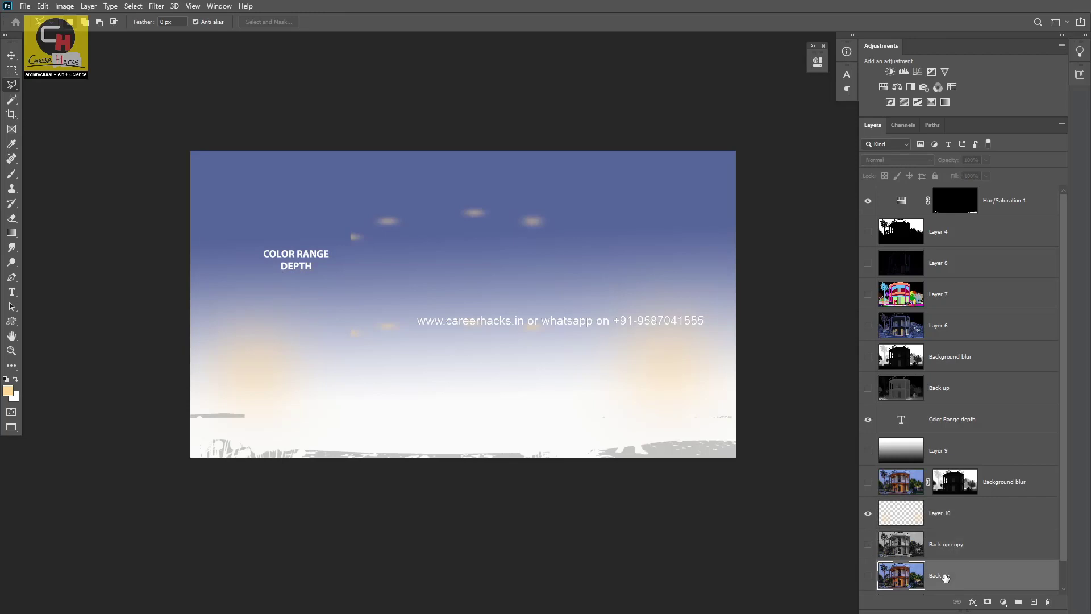
pyautogui.hotkey('ctrl', 'j')
pyautogui.scroll(-2, 944, 563)
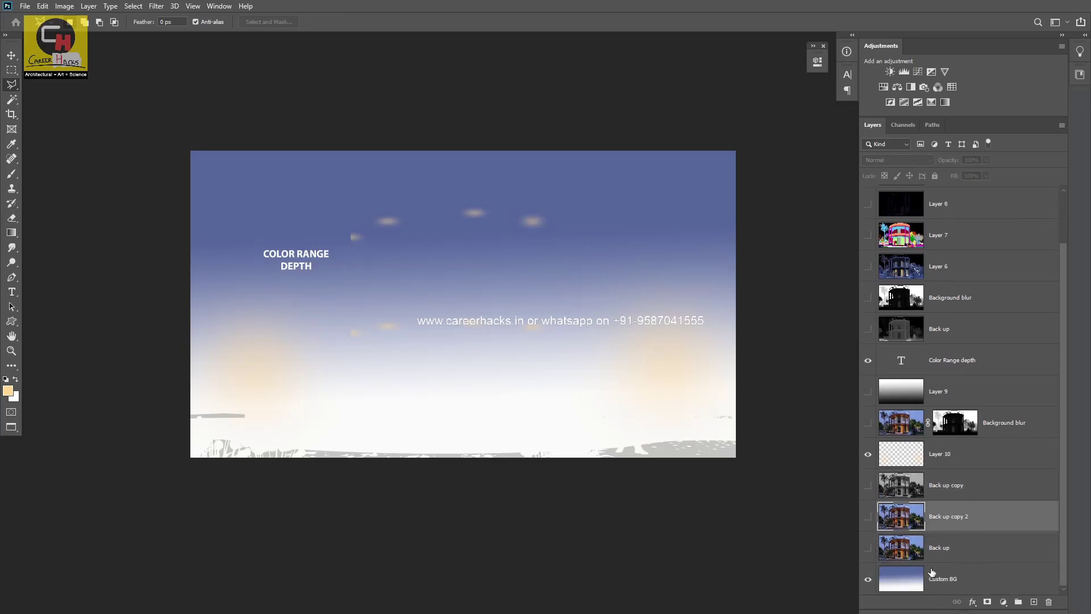
pyautogui.click(867, 517)
pyautogui.click(958, 486)
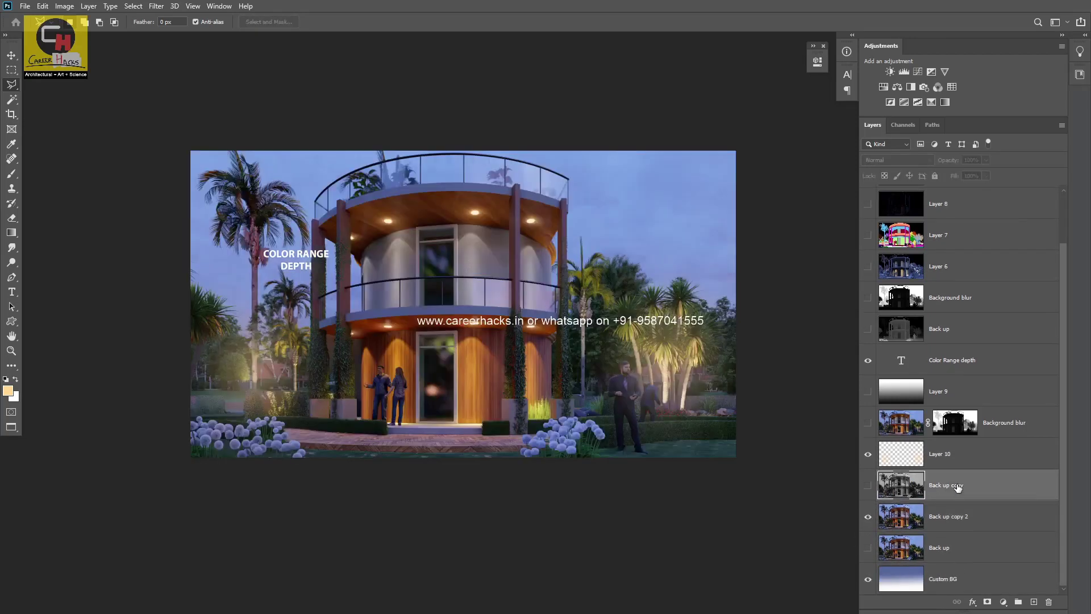
pyautogui.press('v')
pyautogui.press('Delete')
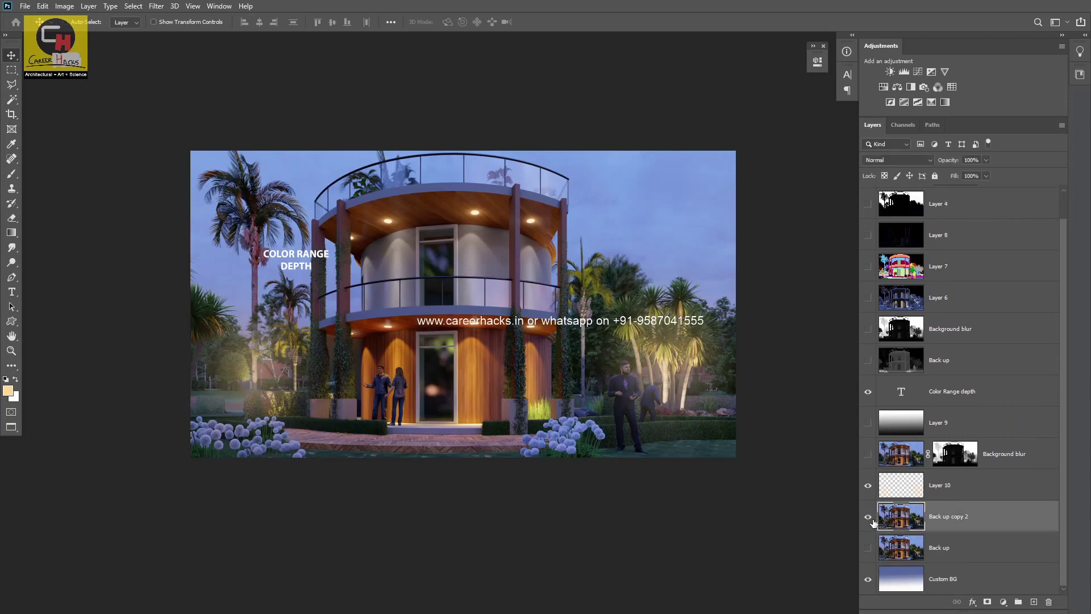
# Step: Compare layer visibility, then select Layer 10 and try light blend modes, ending on Soft Light
pyautogui.click(868, 517)
pyautogui.click(868, 517)
pyautogui.click(868, 486)
pyautogui.click(948, 495)
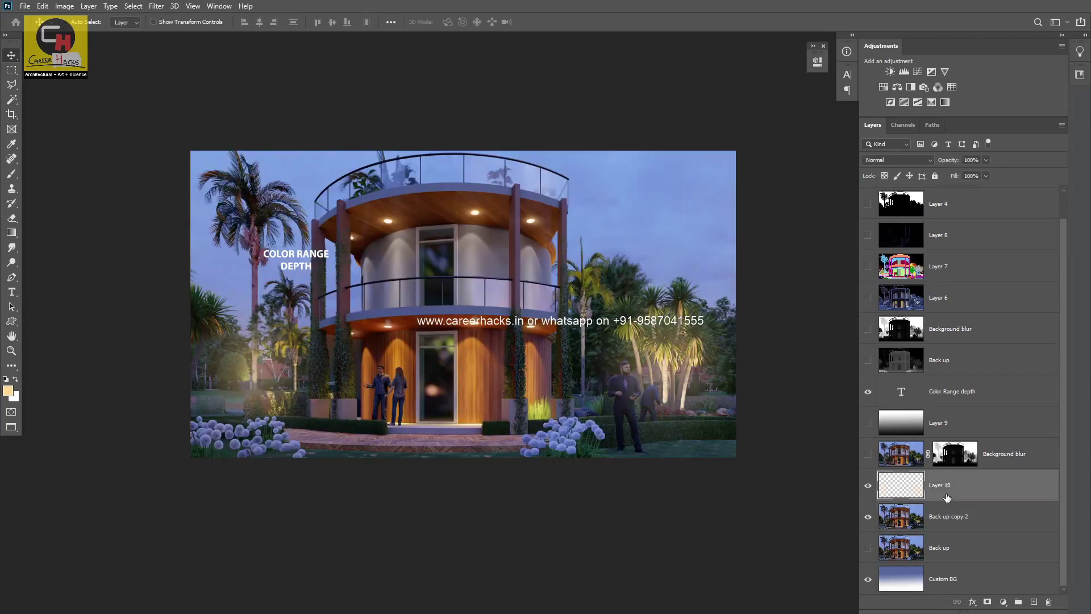
pyautogui.click(895, 160)
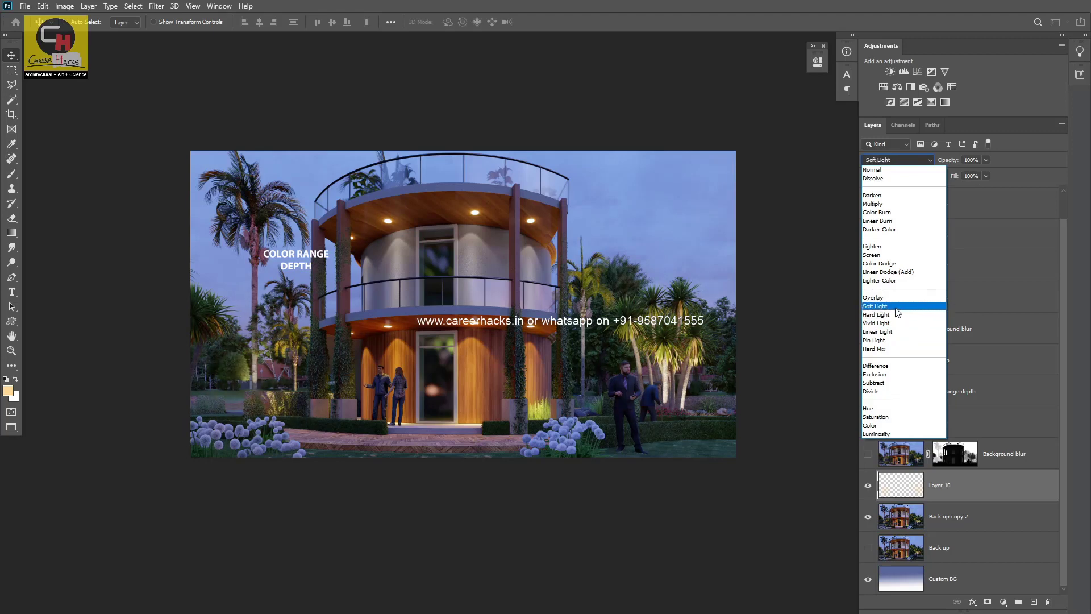
# Step: Set Layer 10 to Soft Light and toggle it repeatedly to compare the glow
pyautogui.click(897, 307)
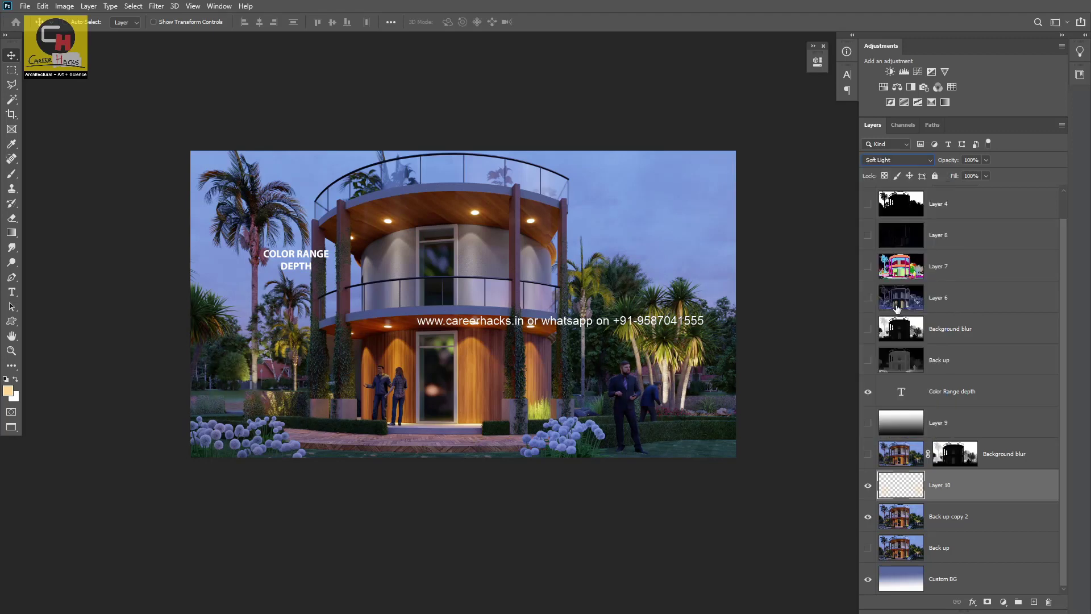
pyautogui.click(867, 488)
pyautogui.click(868, 487)
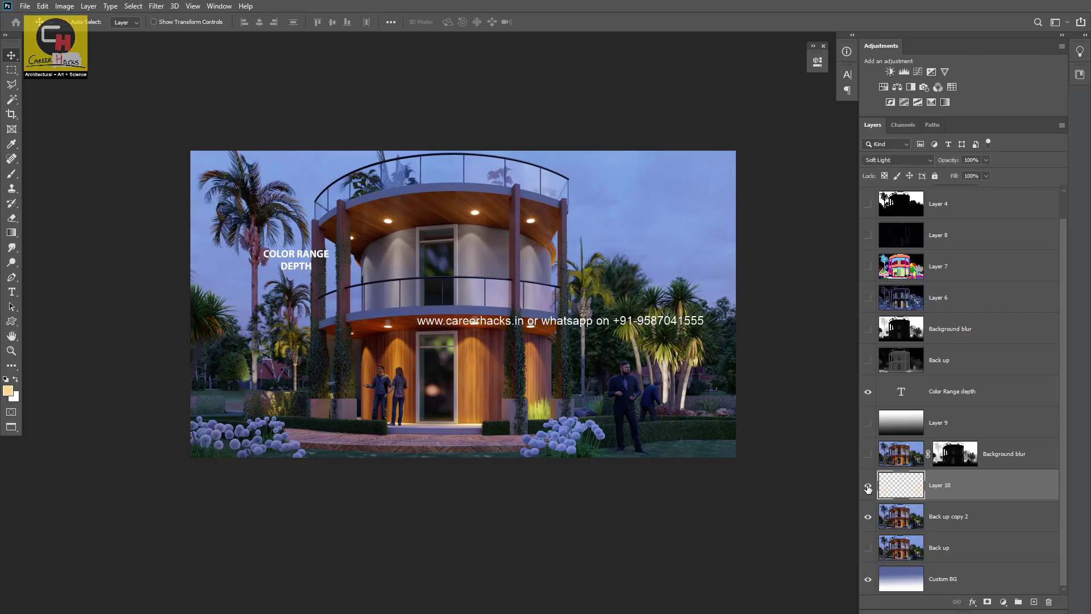
pyautogui.click(868, 488)
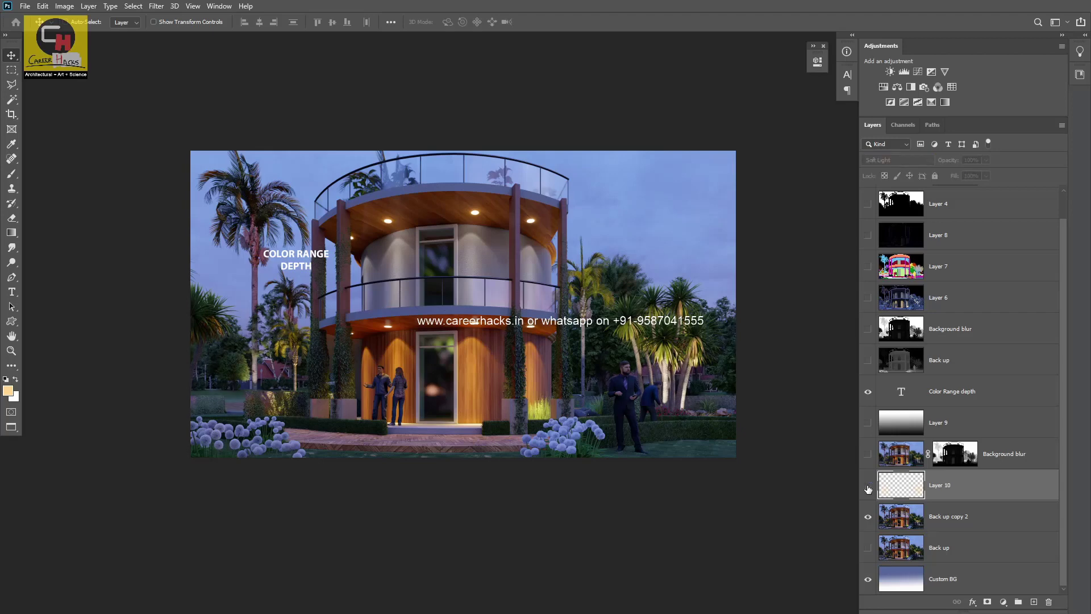
pyautogui.click(868, 487)
pyautogui.click(868, 488)
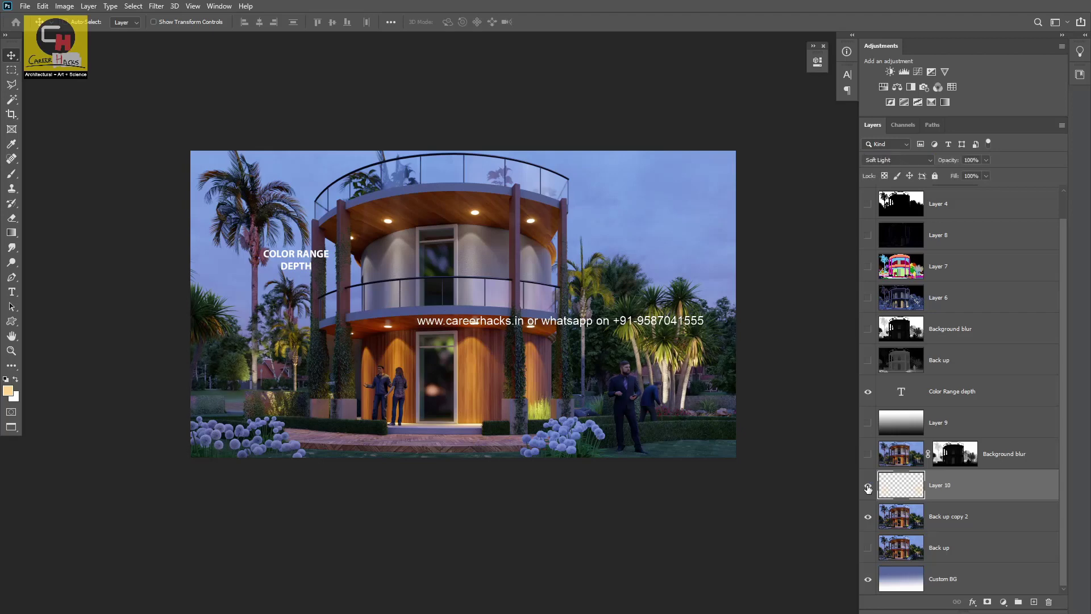
pyautogui.click(868, 488)
pyautogui.click(867, 487)
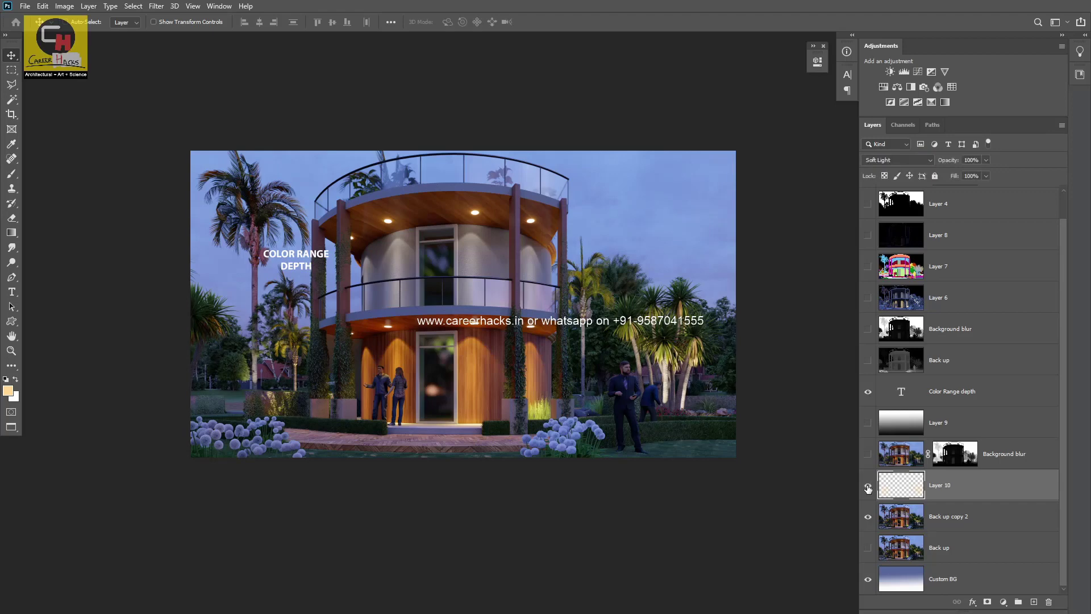
pyautogui.click(868, 488)
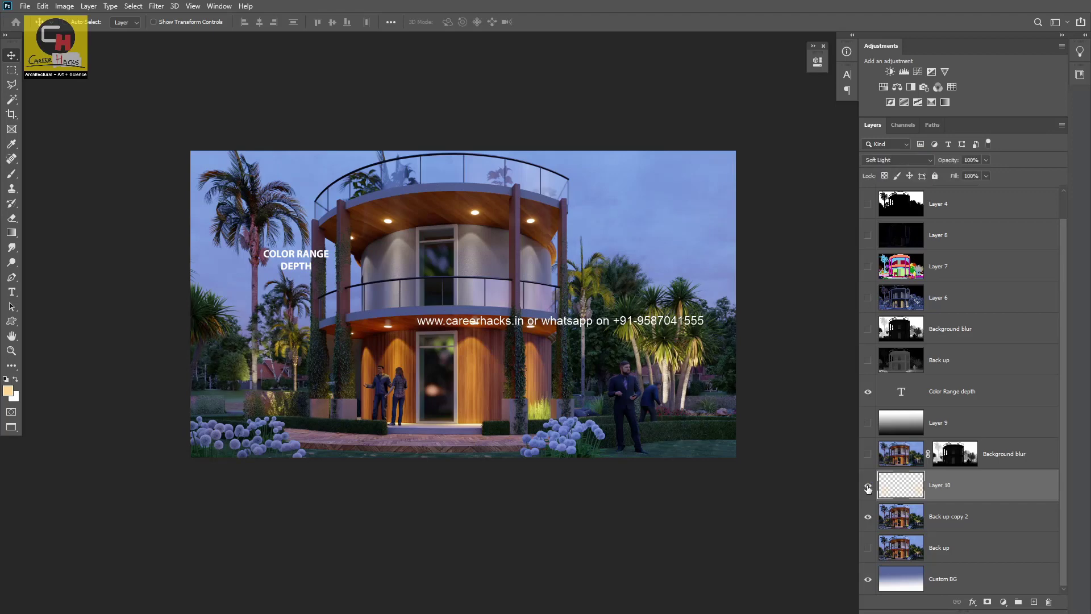
pyautogui.click(868, 487)
# Step: Show and select Background blur, previewing blend modes like Screen, Color Dodge and Linear Dodge
pyautogui.click(869, 455)
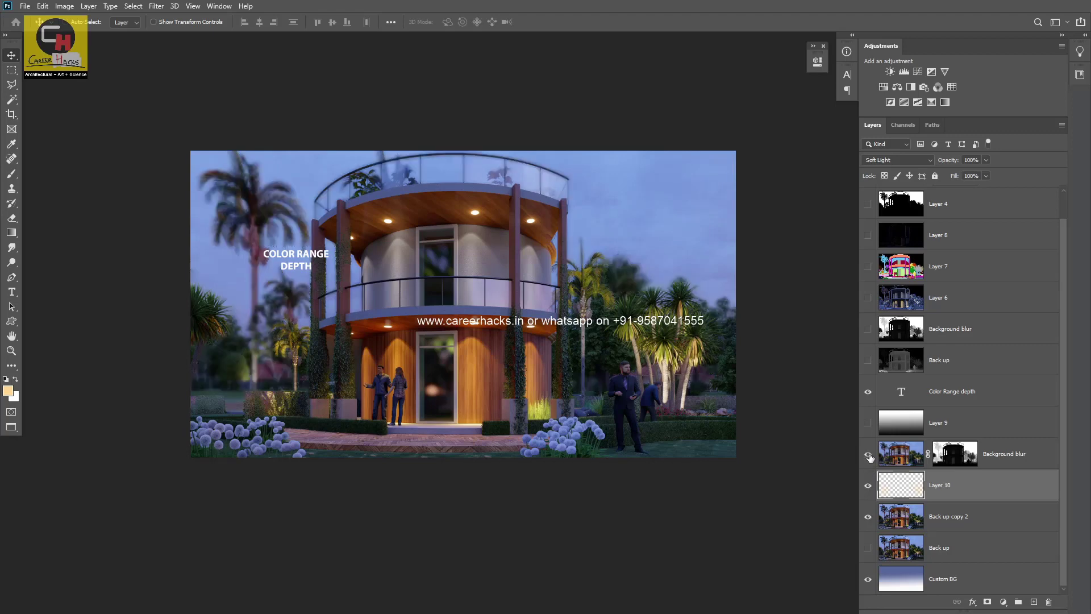
pyautogui.click(907, 456)
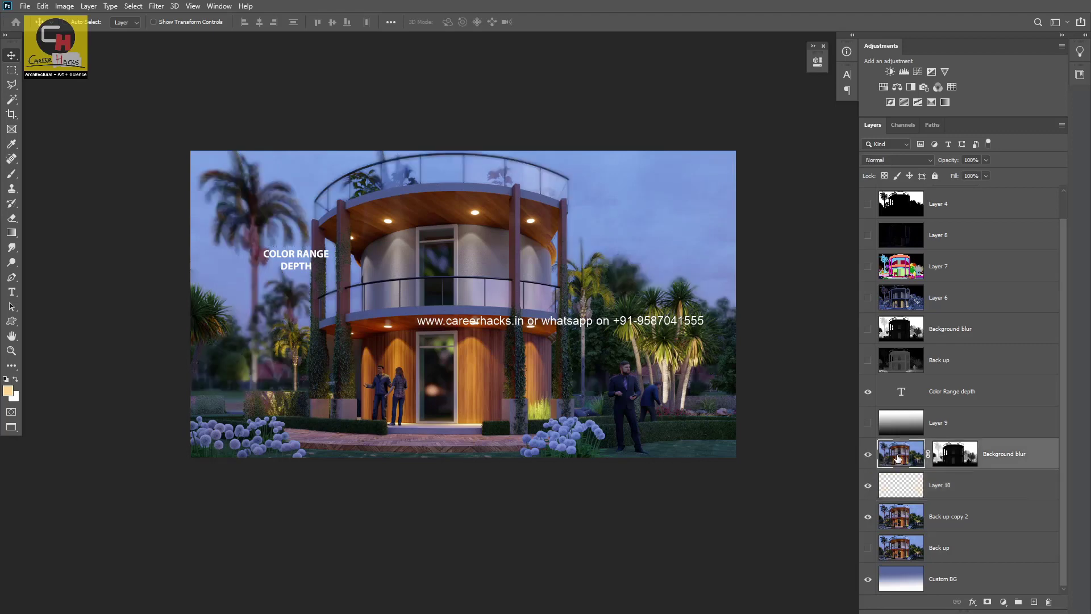
pyautogui.click(912, 159)
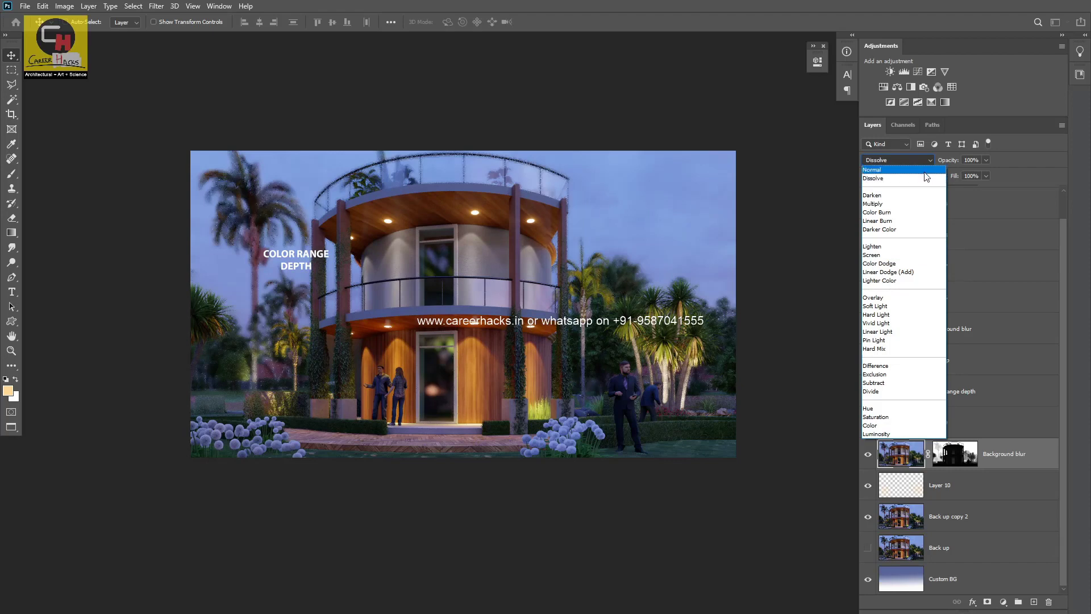
# Step: Keep Background blur at Normal, then show and select the Layer 9 depth gradient
pyautogui.click(924, 171)
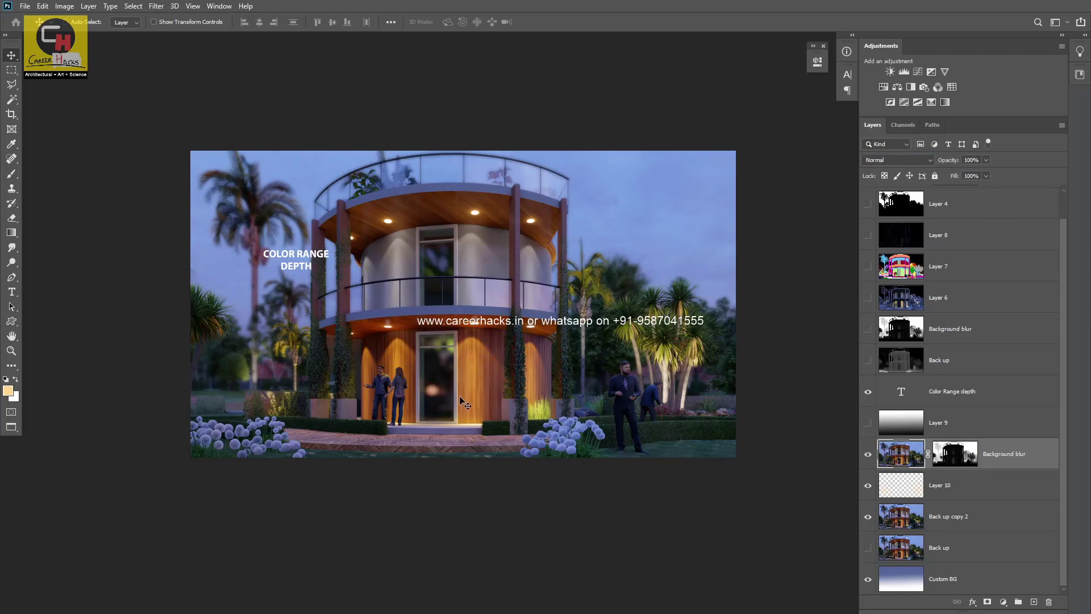
pyautogui.click(868, 423)
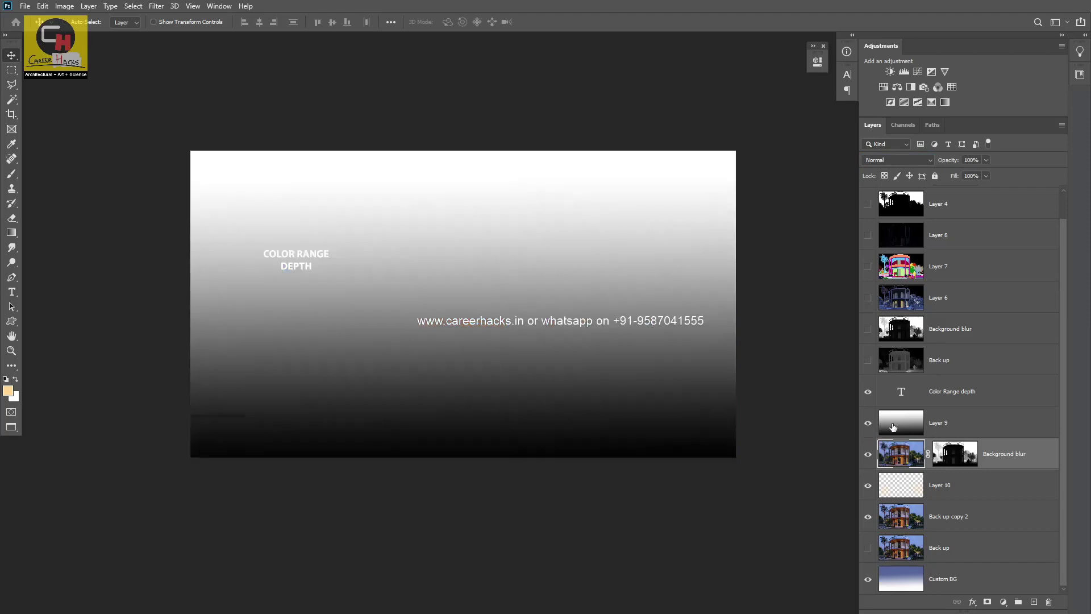
pyautogui.click(957, 425)
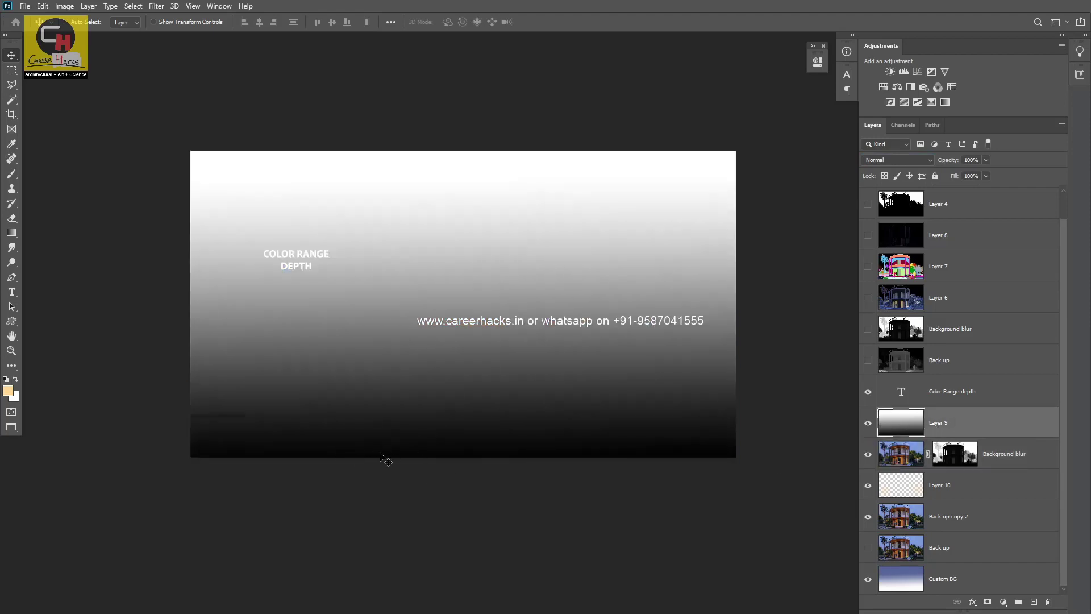
pyautogui.click(868, 423)
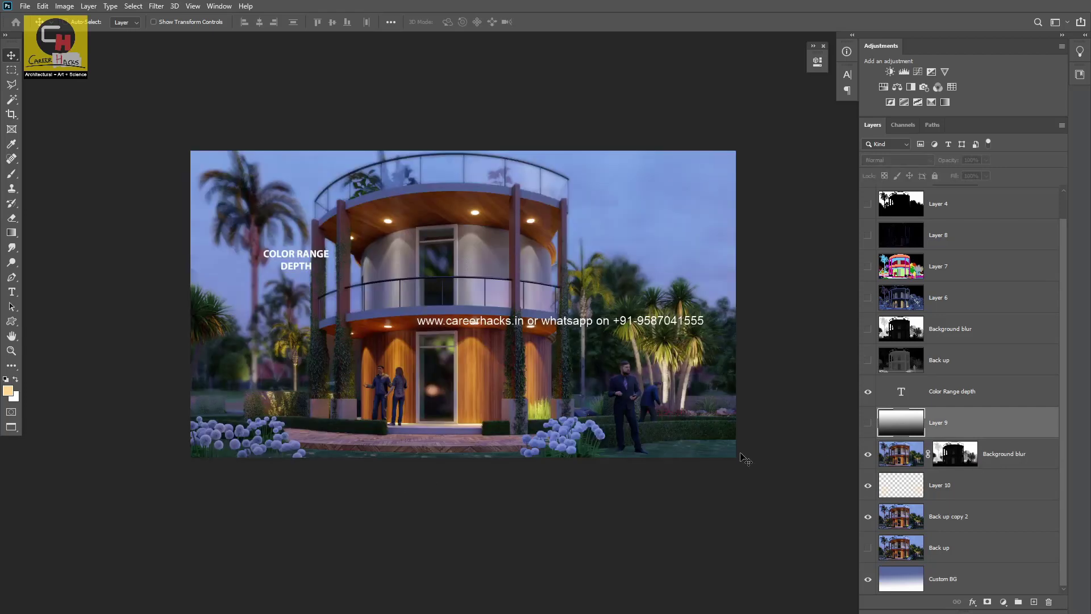
pyautogui.click(868, 423)
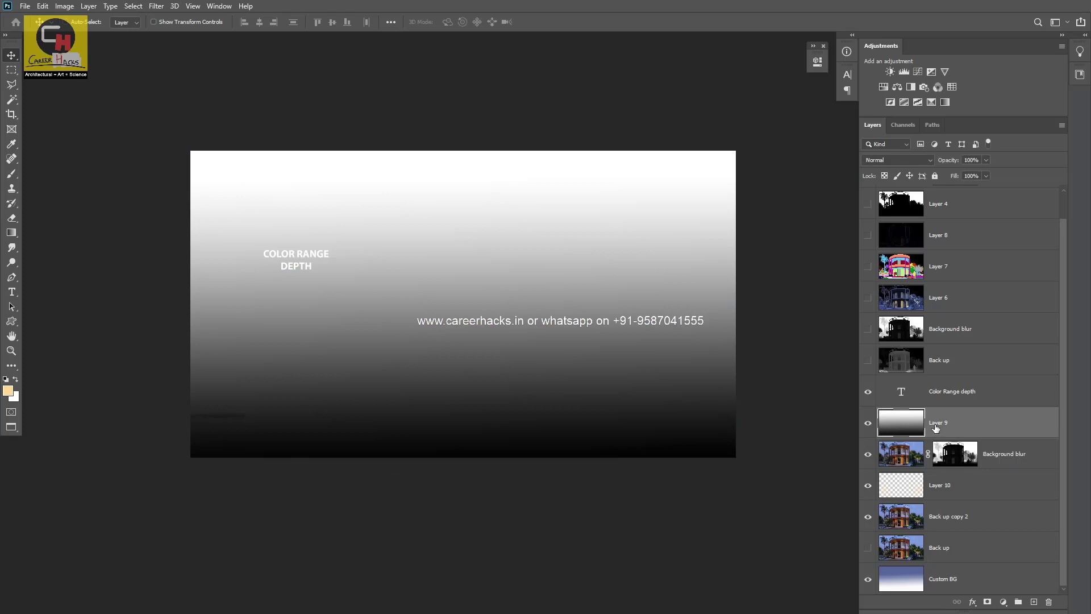
# Step: Apply Levels to Layer 9 with input values 0, 1.64 and 109
pyautogui.hotkey('ctrl', 'l')
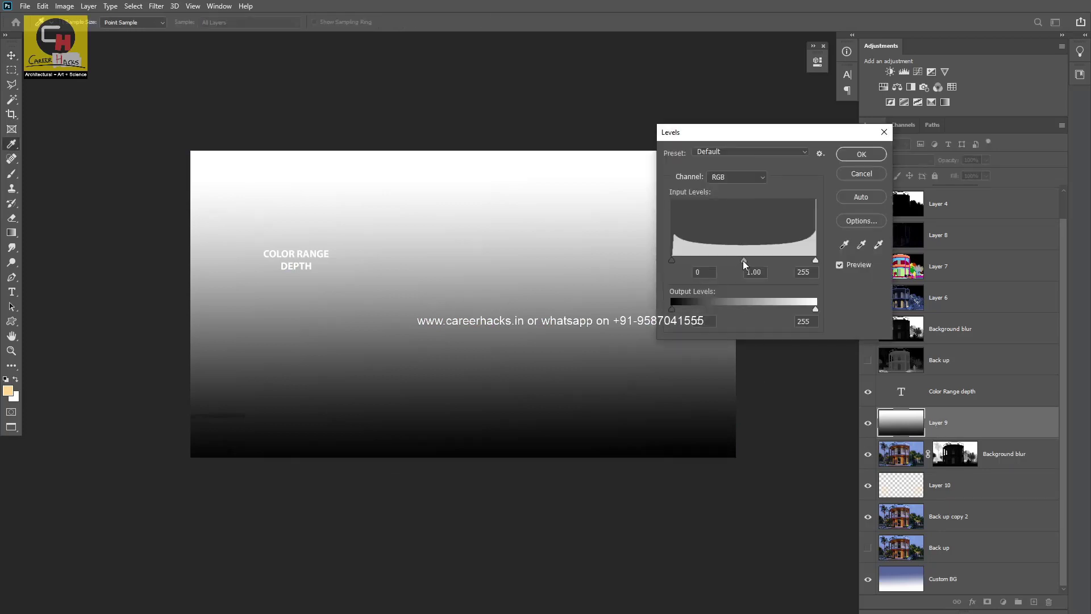
pyautogui.moveTo(744, 260); pyautogui.dragTo(705, 262)
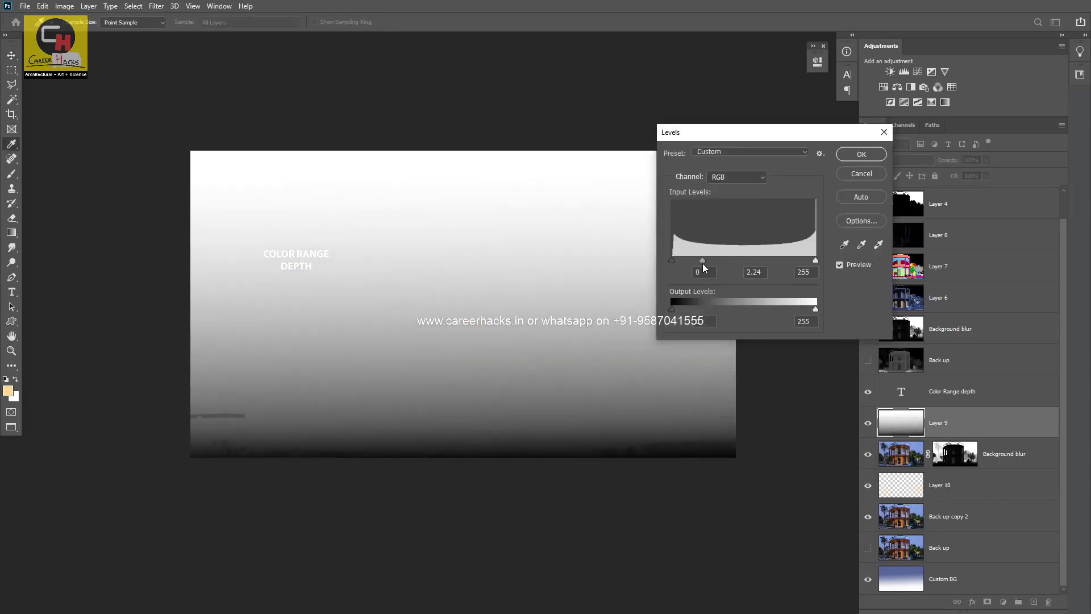
pyautogui.click(702, 262)
pyautogui.moveTo(815, 261); pyautogui.dragTo(691, 260)
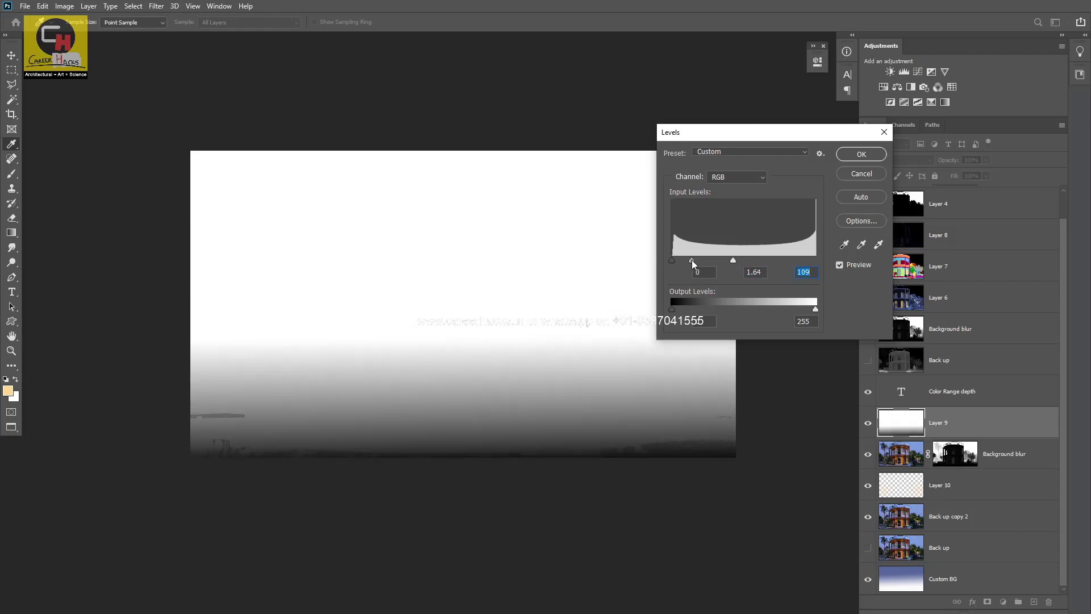
pyautogui.click(862, 154)
# Step: Set Layer 9's blend mode to Multiply and toggle its visibility to compare the haze
pyautogui.click(895, 160)
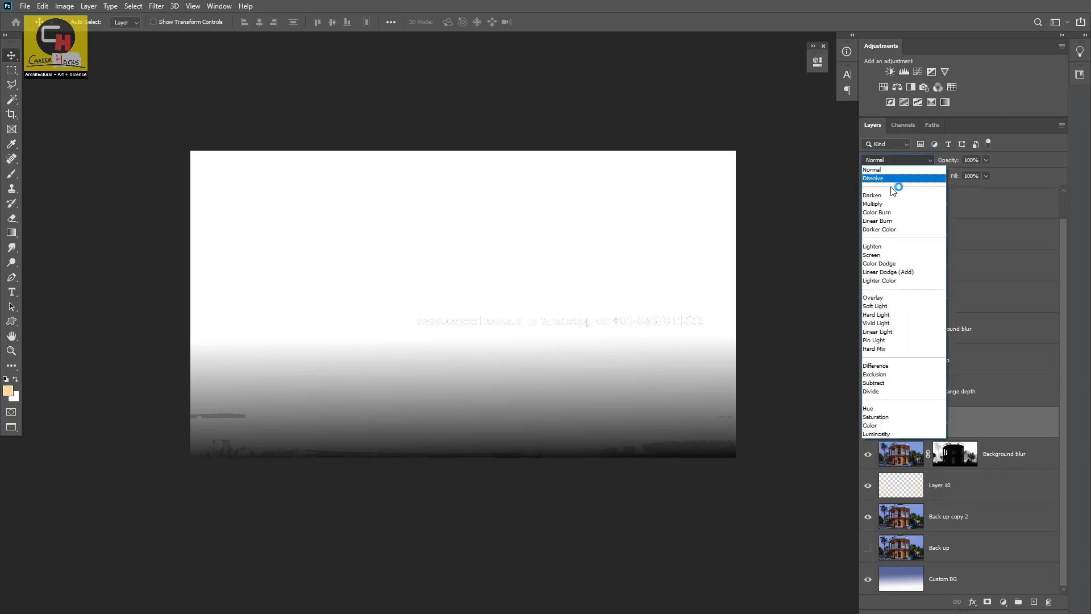
pyautogui.click(895, 206)
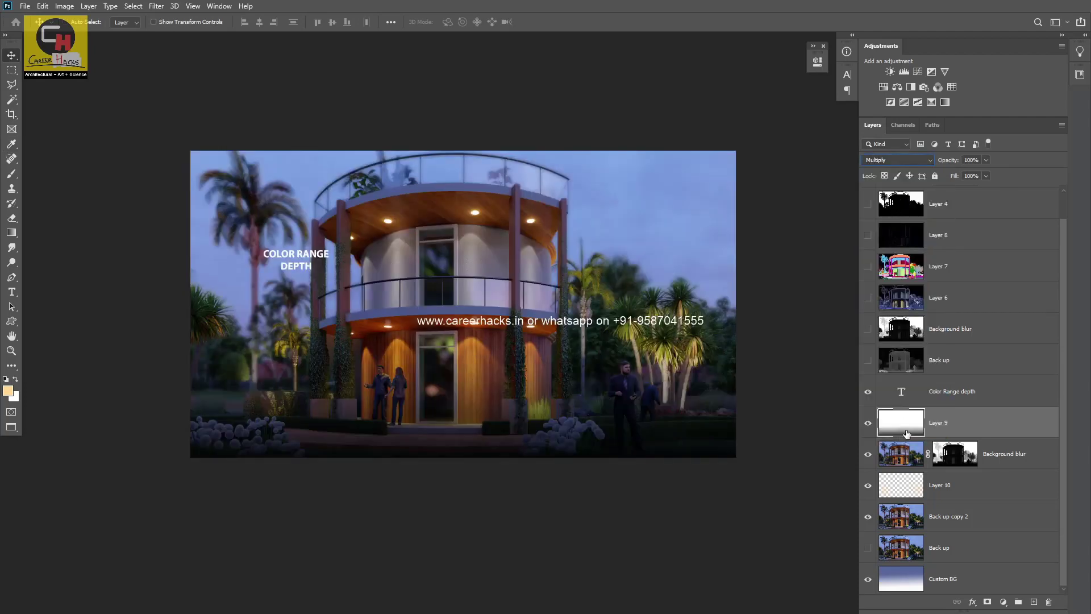
pyautogui.click(868, 422)
pyautogui.click(868, 424)
# Step: Lower Layer 9's fill to 49% and start Levels with midtone 2.48
pyautogui.click(986, 177)
pyautogui.moveTo(975, 191); pyautogui.dragTo(960, 189)
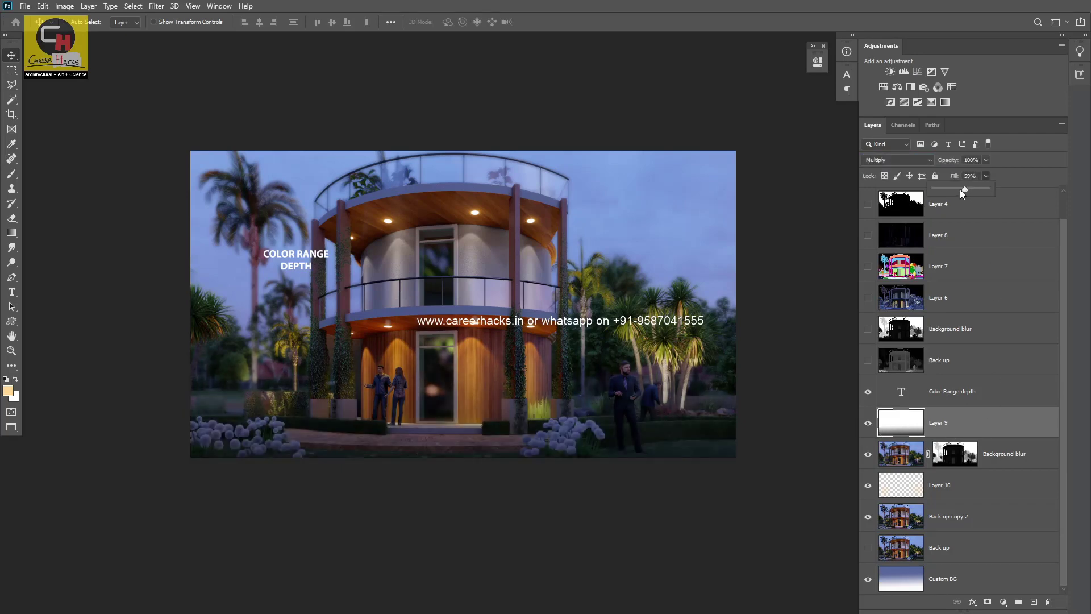
pyautogui.click(902, 433)
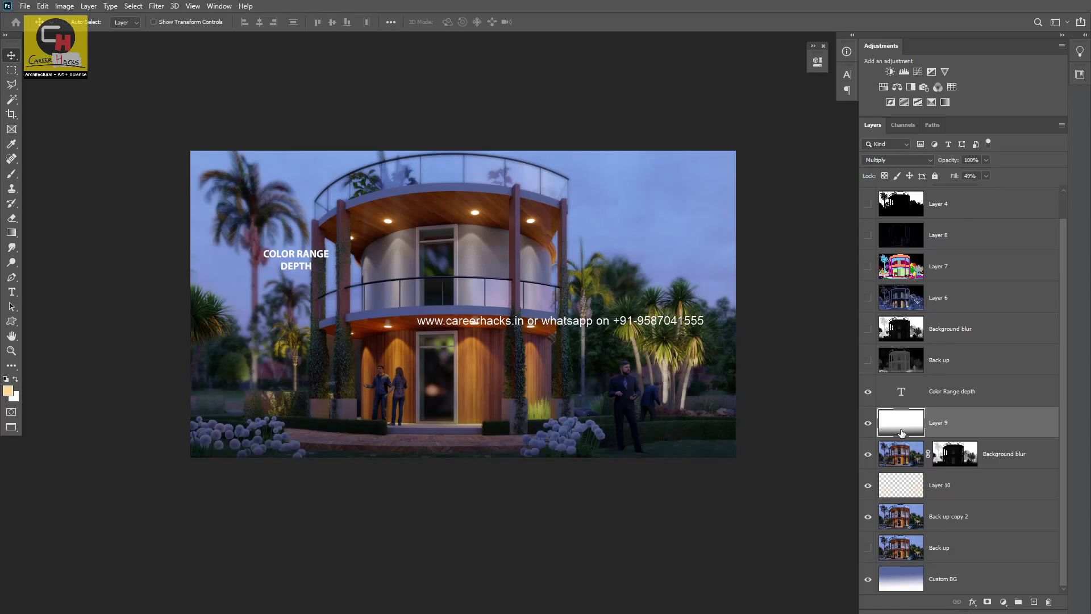
pyautogui.hotkey('ctrl', 'l')
pyautogui.moveTo(744, 264); pyautogui.dragTo(668, 261)
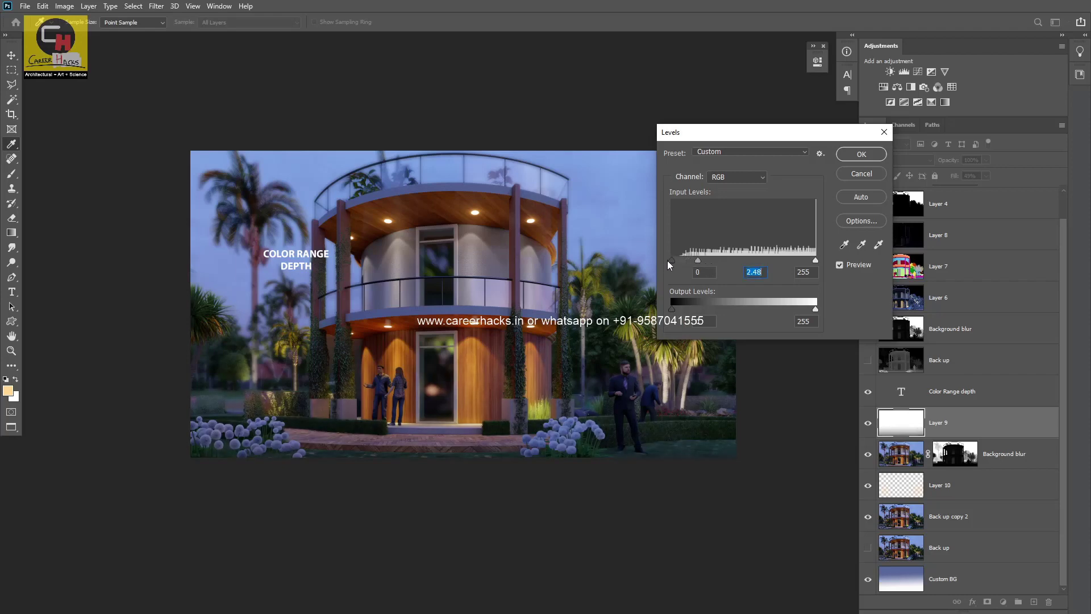
# Step: Apply Levels to Layer 9 with black input 0 and white input 228, then compare with Layer 9 hidden
pyautogui.moveTo(816, 259); pyautogui.dragTo(755, 260)
pyautogui.click(861, 155)
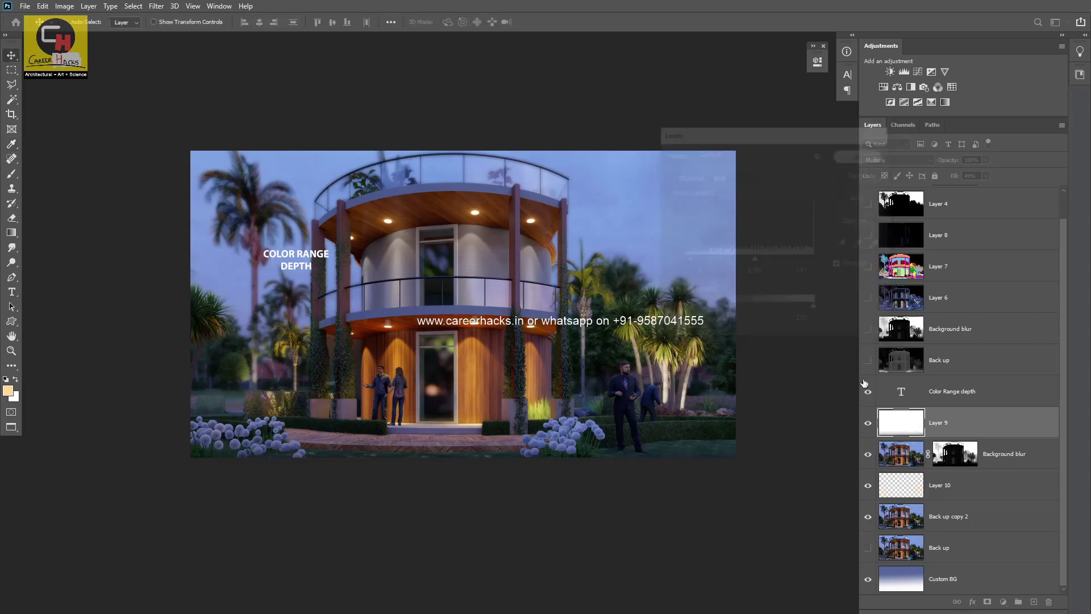
pyautogui.click(868, 423)
pyautogui.click(867, 422)
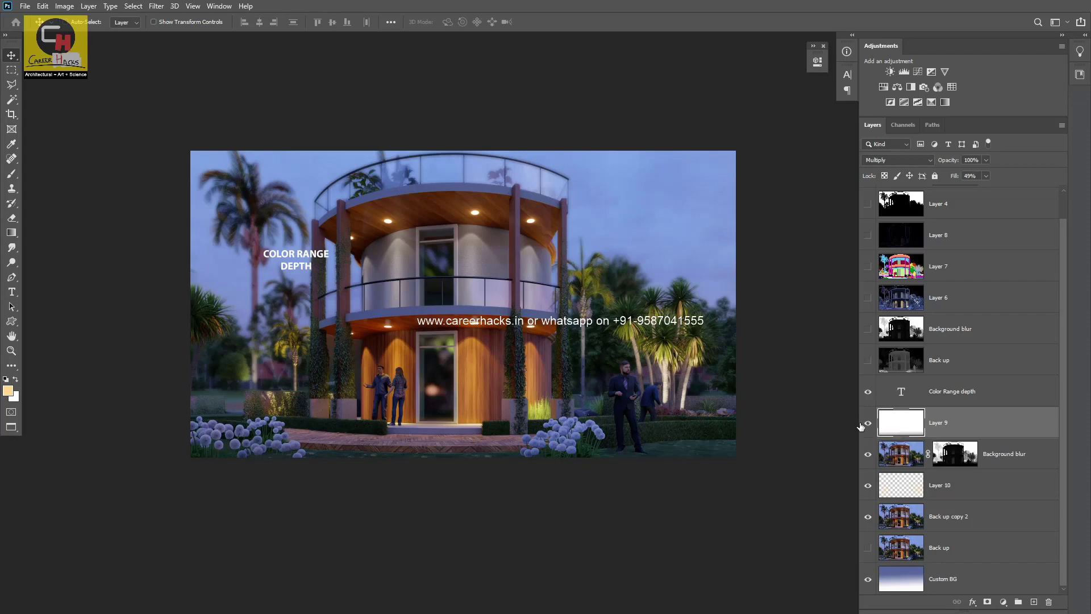
# Step: Toggle Layer 9 and Layer 10 to compare the render, zooming and panning across the house
pyautogui.click(868, 423)
pyautogui.click(868, 486)
pyautogui.hotkey('ctrl', '+')
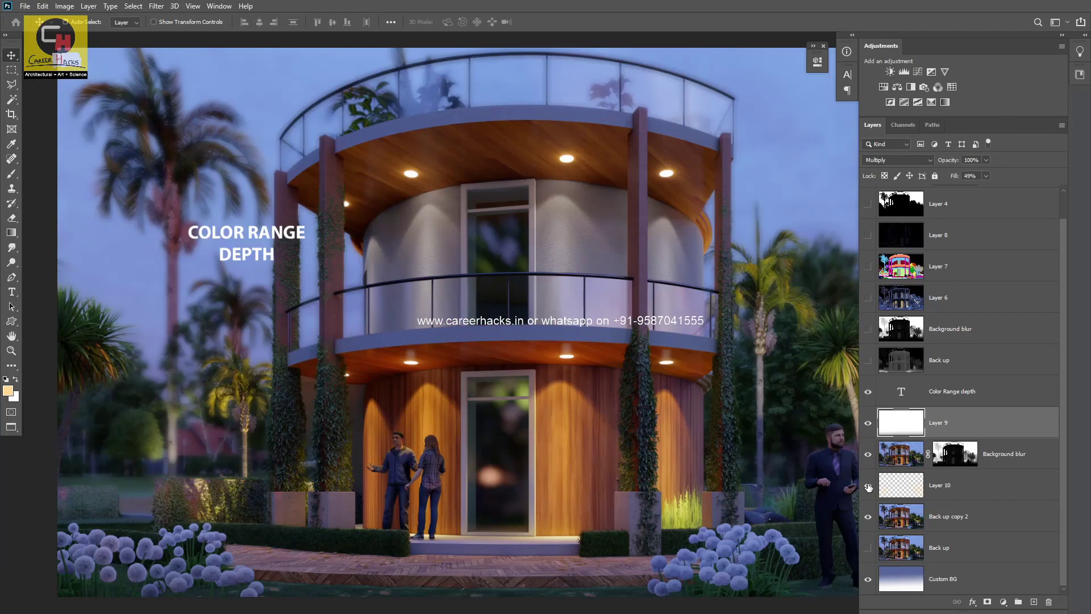
pyautogui.moveTo(662, 346); pyautogui.dragTo(601, 362)
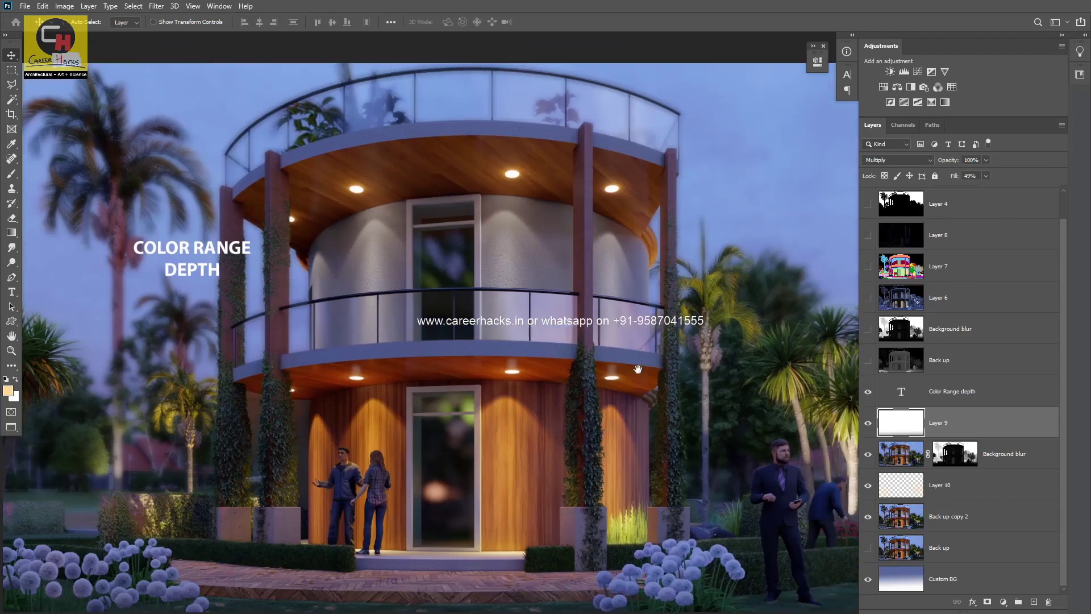
pyautogui.scroll(-3, 638, 369)
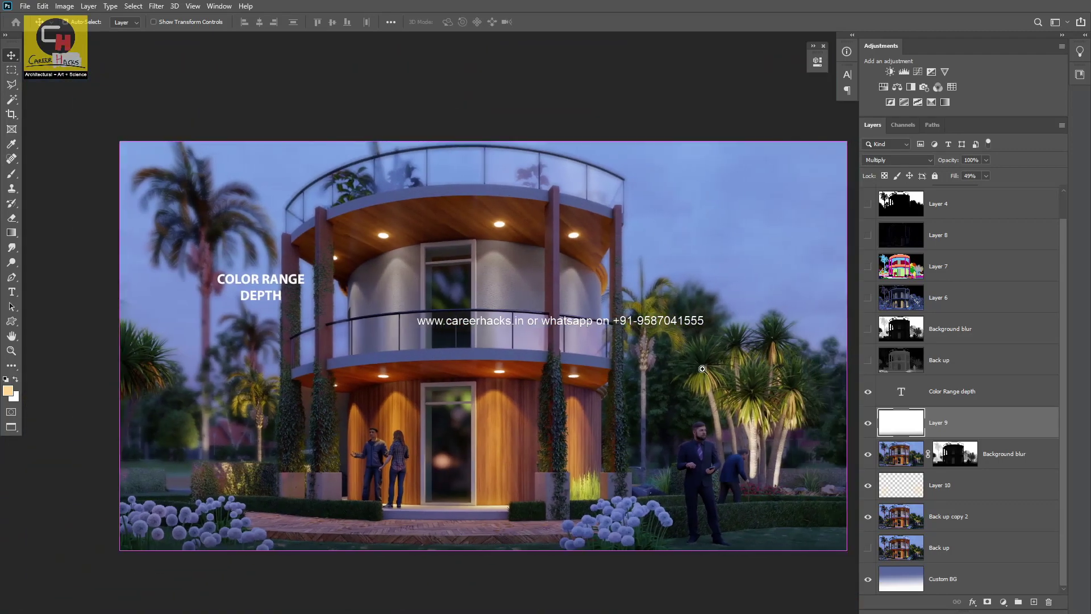
pyautogui.scroll(3, 702, 369)
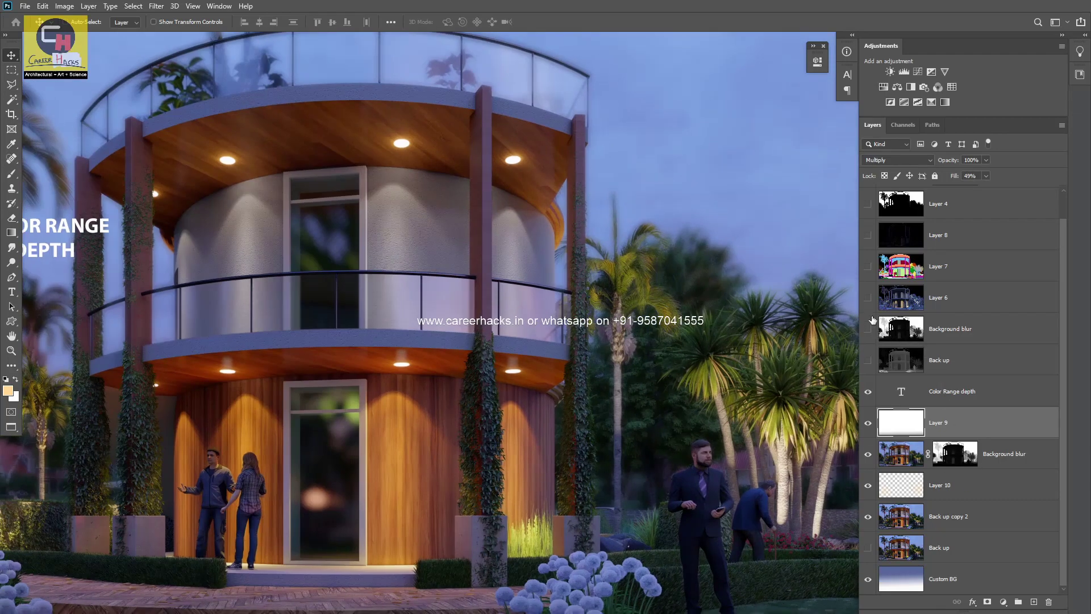
# Step: Show and select the blue Layer 6 render, then bring up its blend-mode list to preview Soft Light
pyautogui.click(868, 298)
pyautogui.click(959, 300)
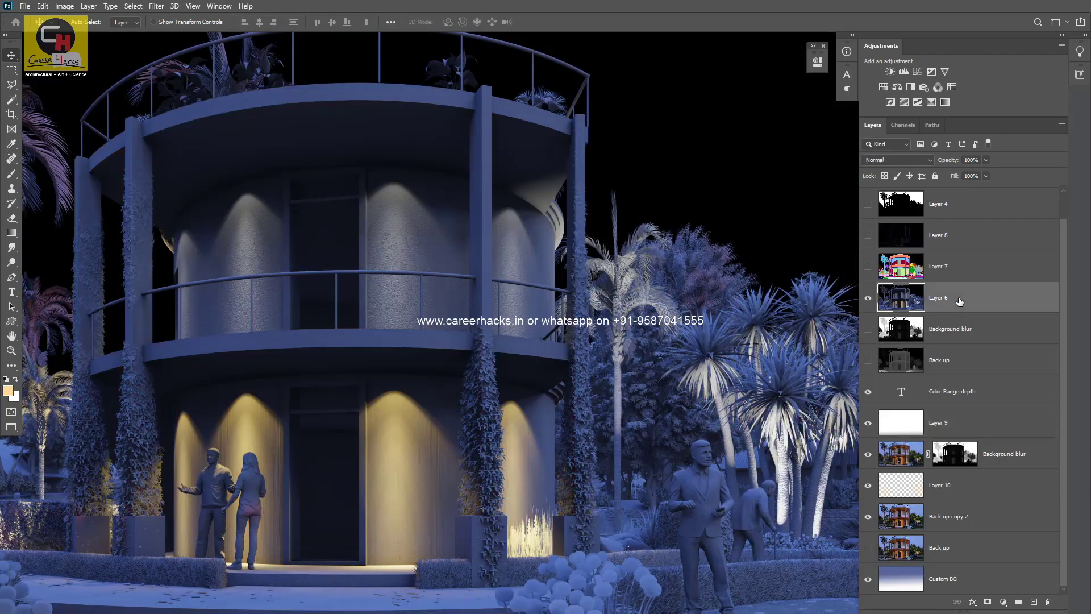
pyautogui.scroll(-3, 443, 358)
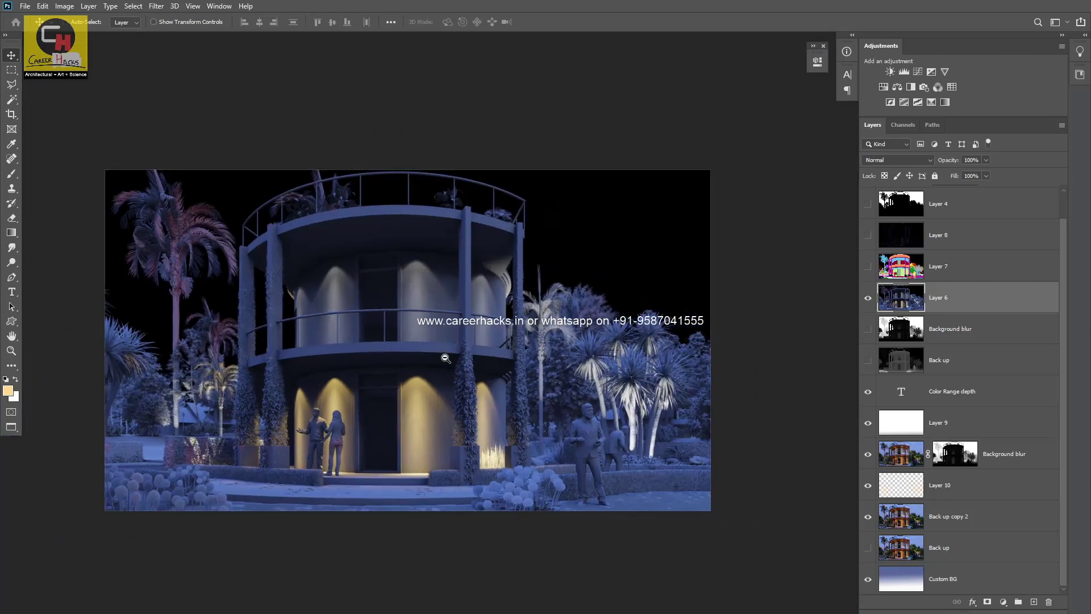
pyautogui.scroll(1, 441, 331)
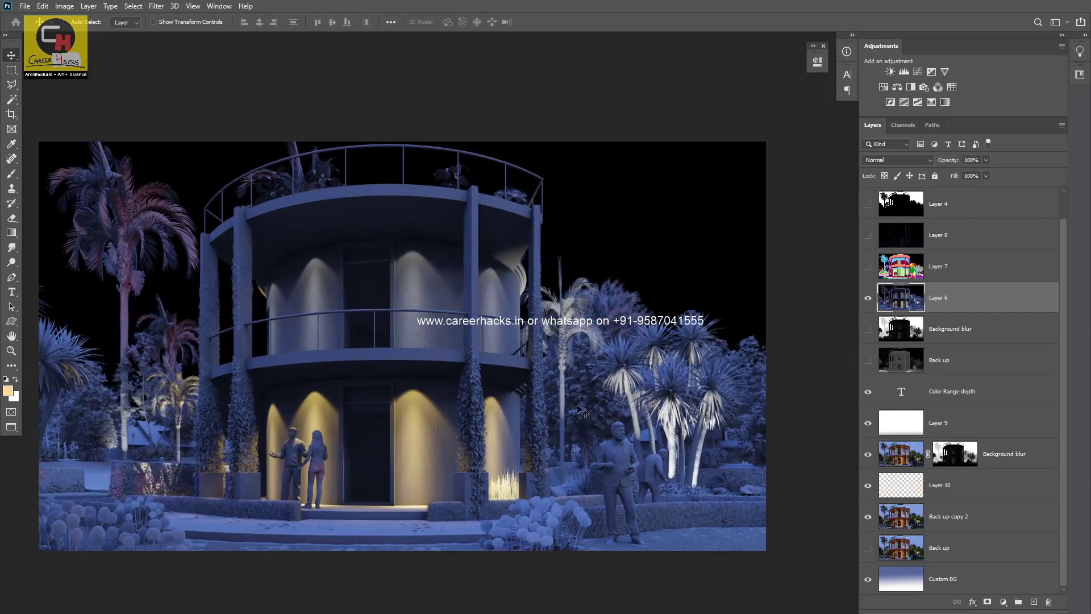
pyautogui.click(896, 162)
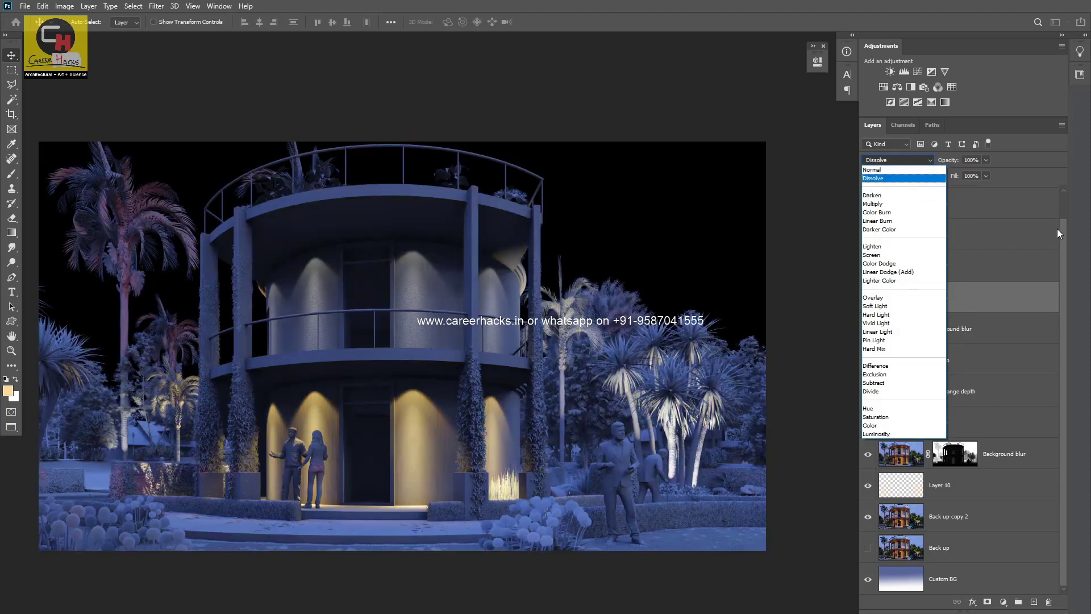
# Step: Hide Layer 6 and make Layer 8 visible over the dusk render
pyautogui.click(1062, 226)
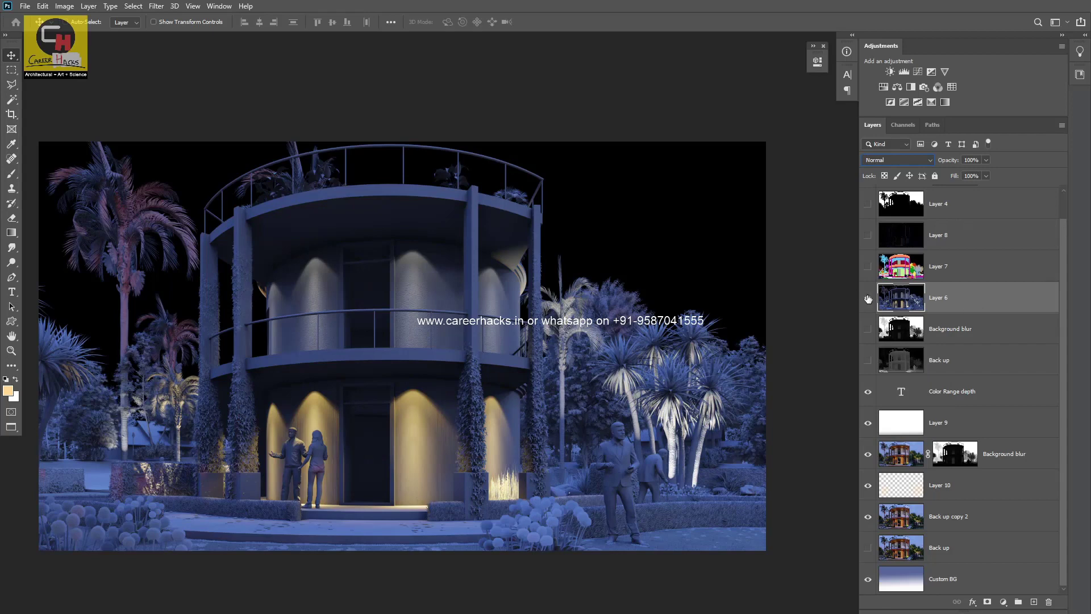
pyautogui.click(868, 297)
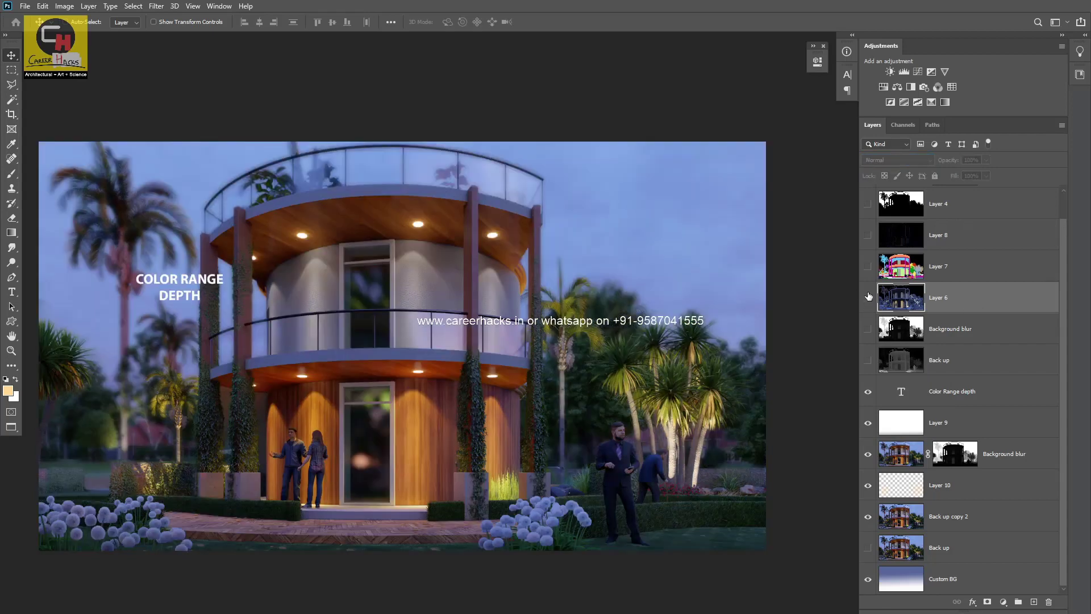
pyautogui.click(868, 267)
pyautogui.click(868, 236)
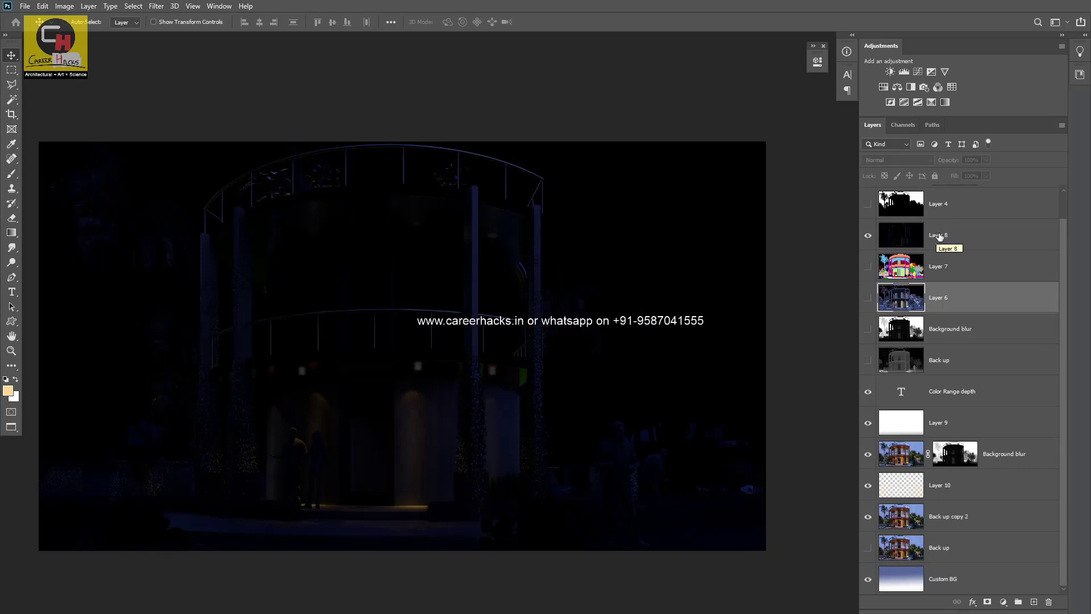
# Step: Set Layer 8's blend mode to Linear Dodge (Add) and compare its glow on and off
pyautogui.click(939, 242)
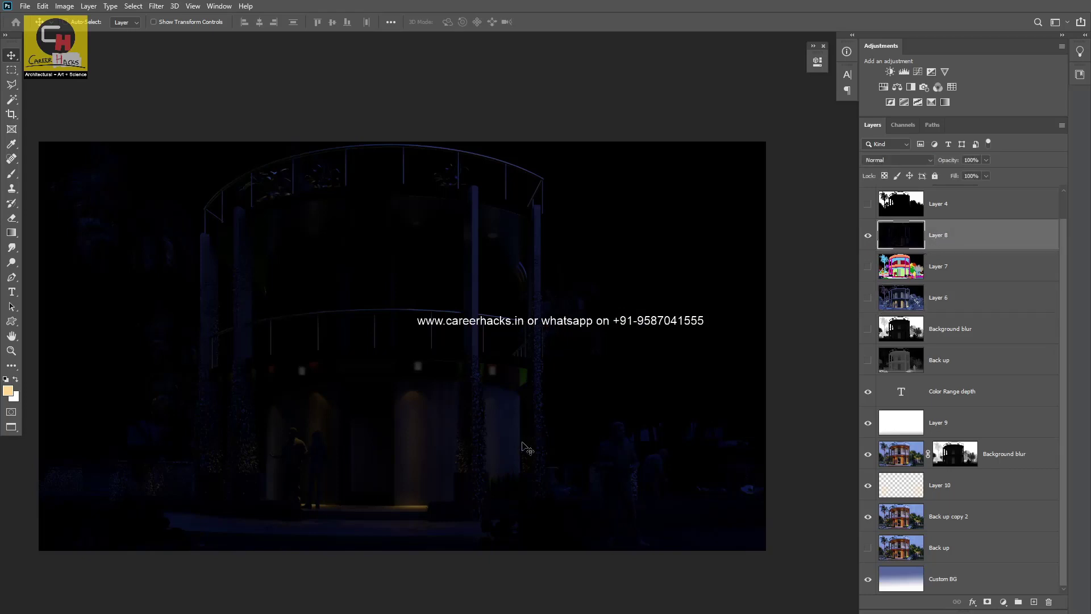
pyautogui.click(892, 159)
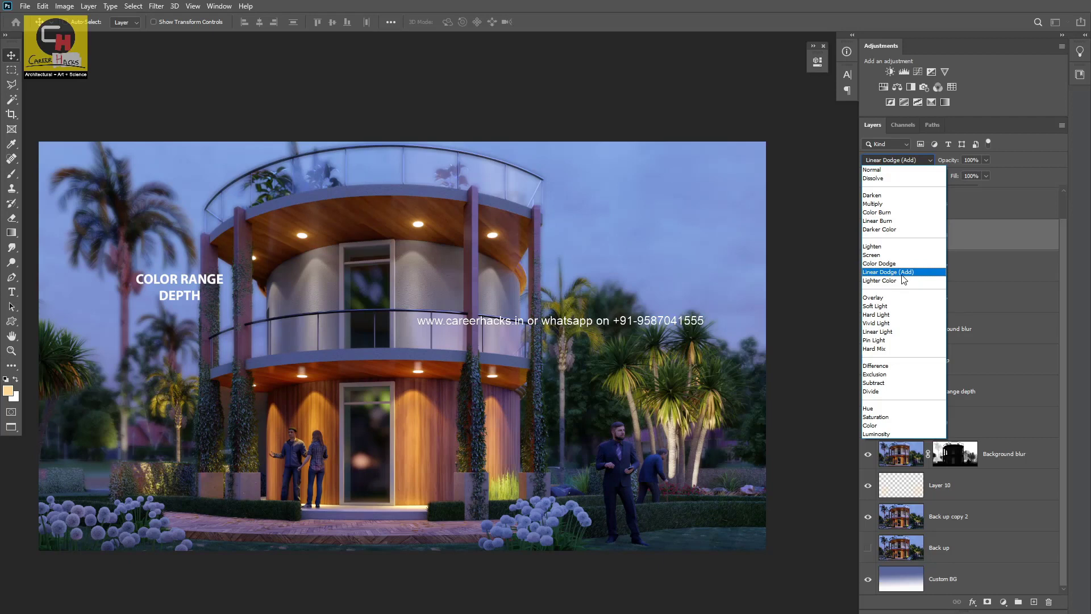
pyautogui.click(903, 275)
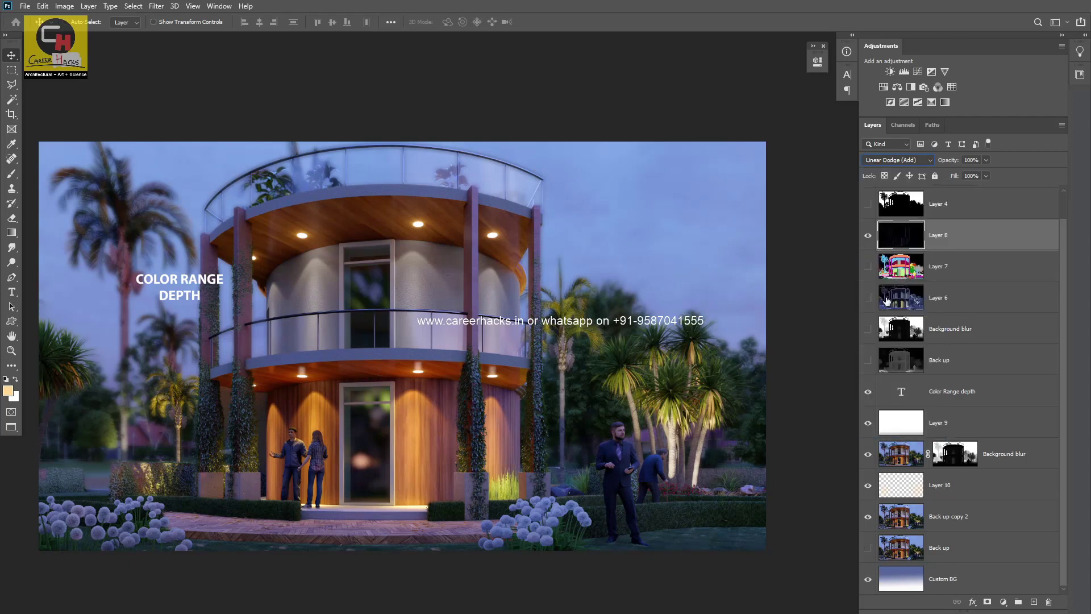
pyautogui.click(867, 235)
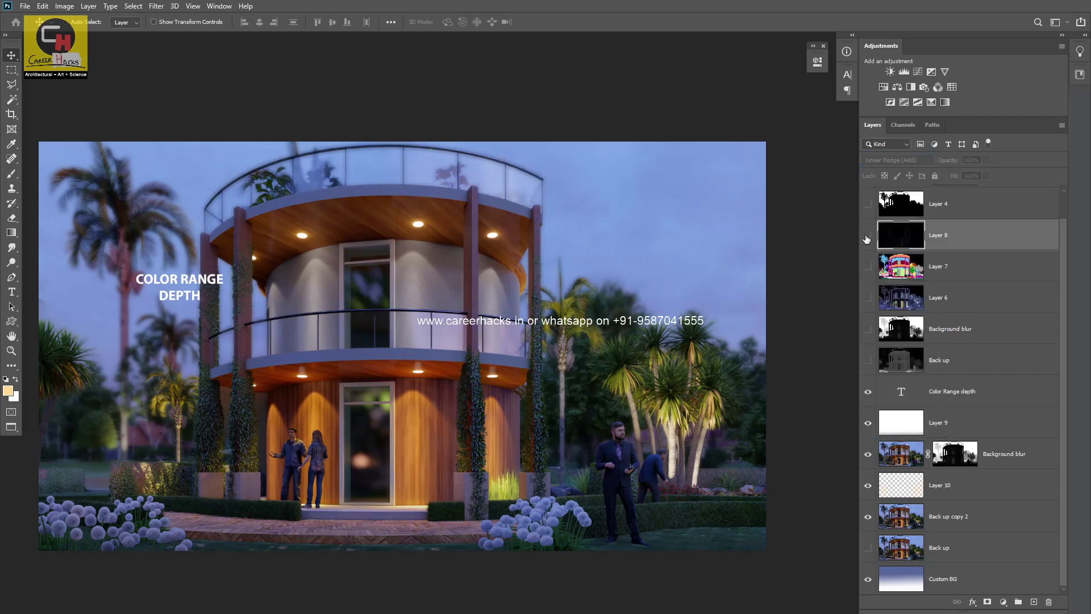
pyautogui.keyDown('ctrl'); pyautogui.click(482, 242); pyautogui.keyUp('ctrl')
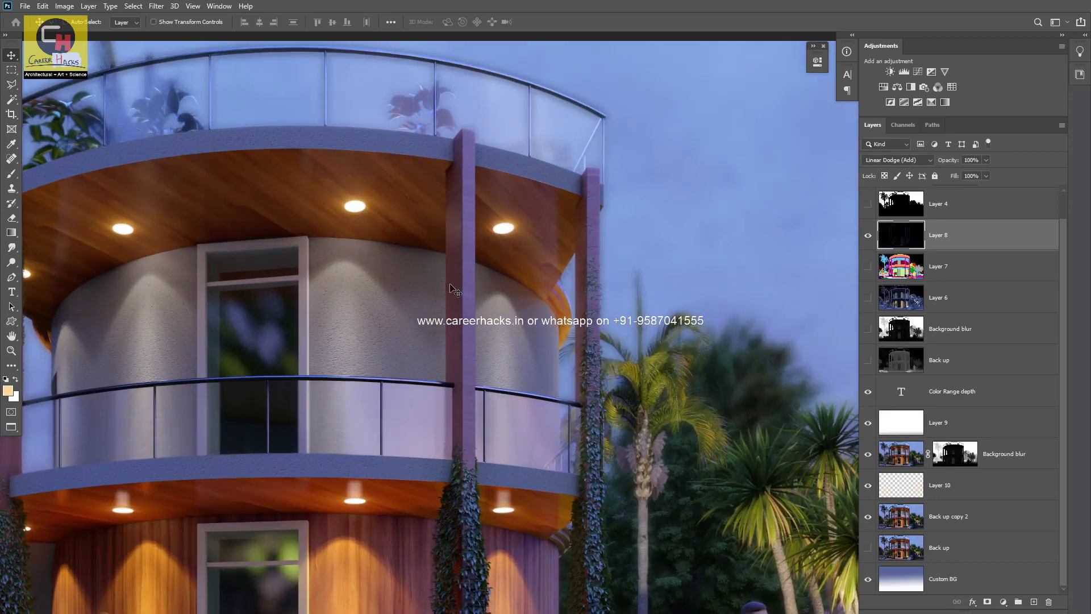
pyautogui.moveTo(475, 250)
pyautogui.mouseDown()
pyautogui.moveTo(471, 298)
pyautogui.moveTo(504, 268)
pyautogui.moveTo(503, 250)
pyautogui.mouseUp()
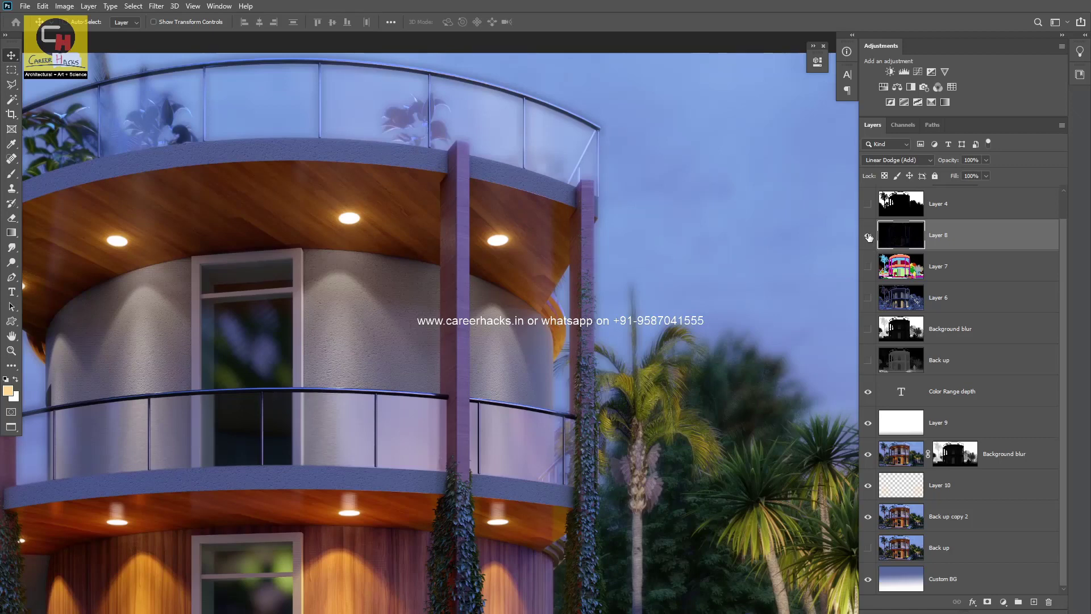
pyautogui.scroll(2, 493, 280)
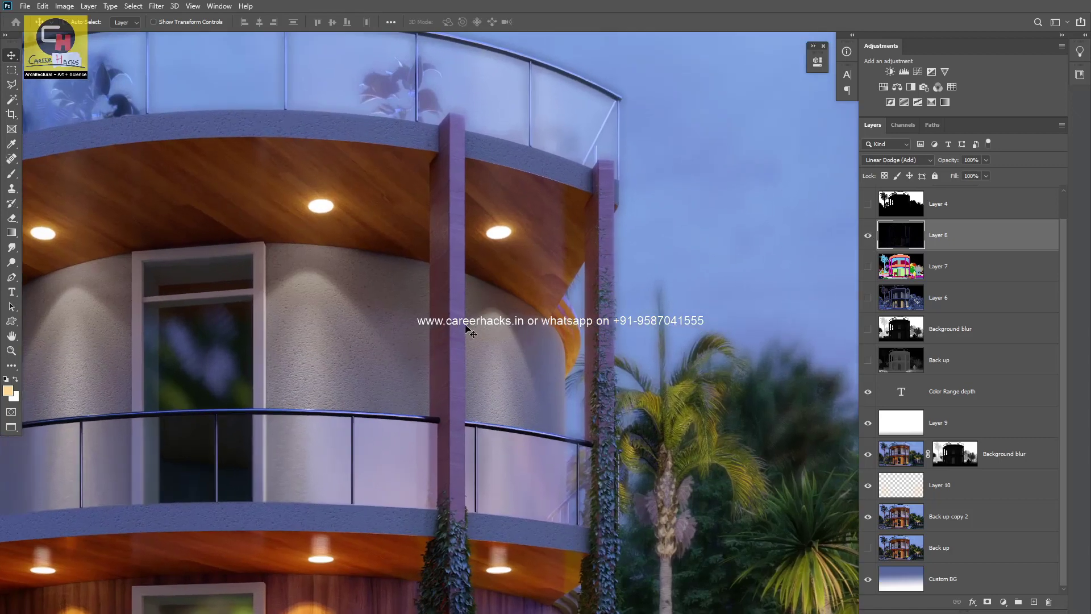
pyautogui.moveTo(463, 297); pyautogui.dragTo(529, 318)
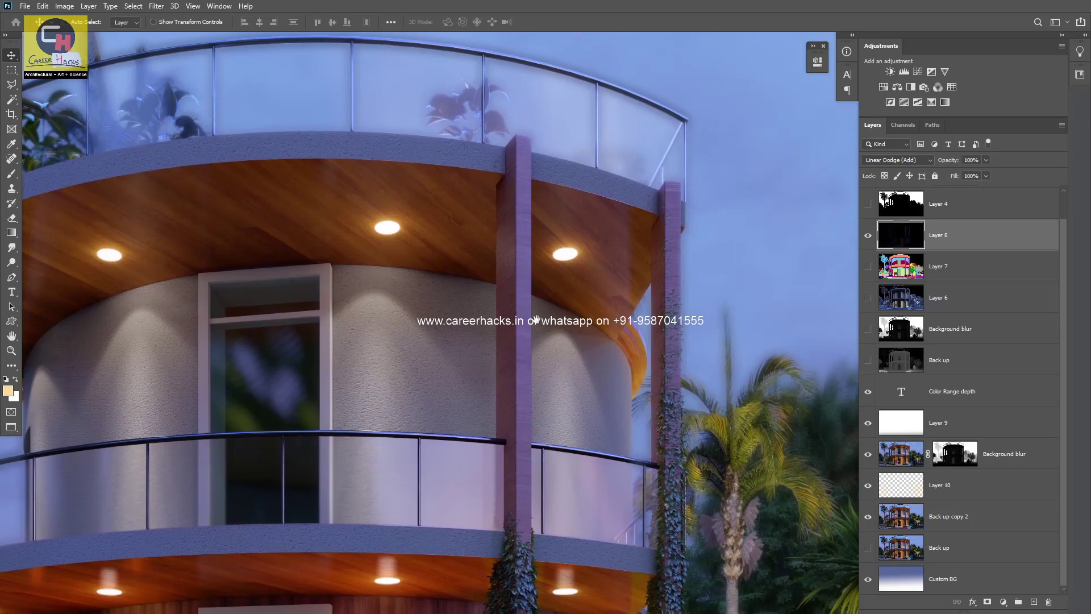
pyautogui.click(868, 237)
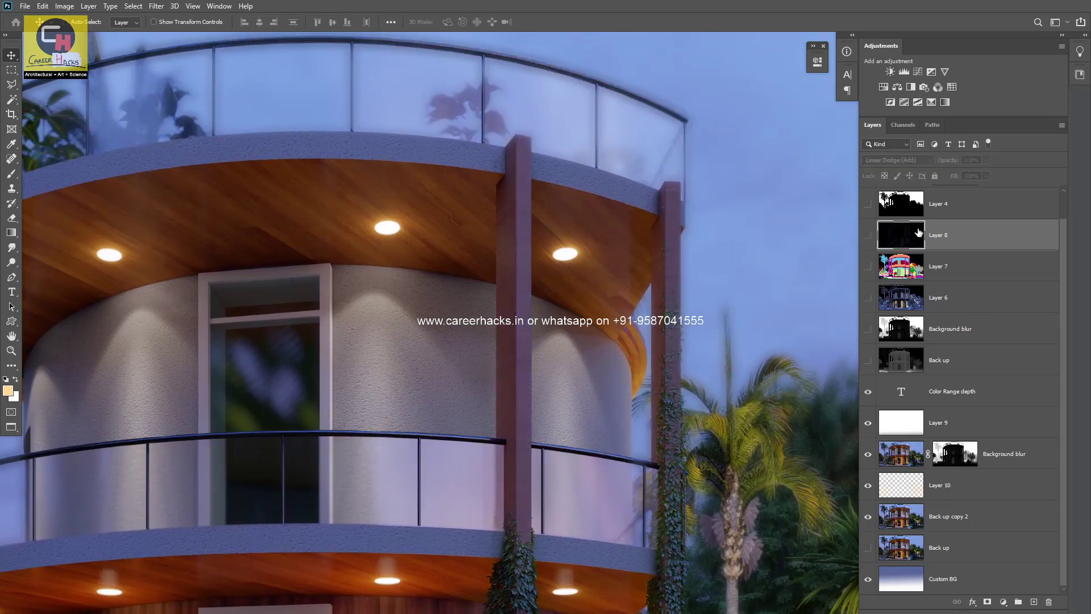
pyautogui.click(867, 235)
pyautogui.click(868, 235)
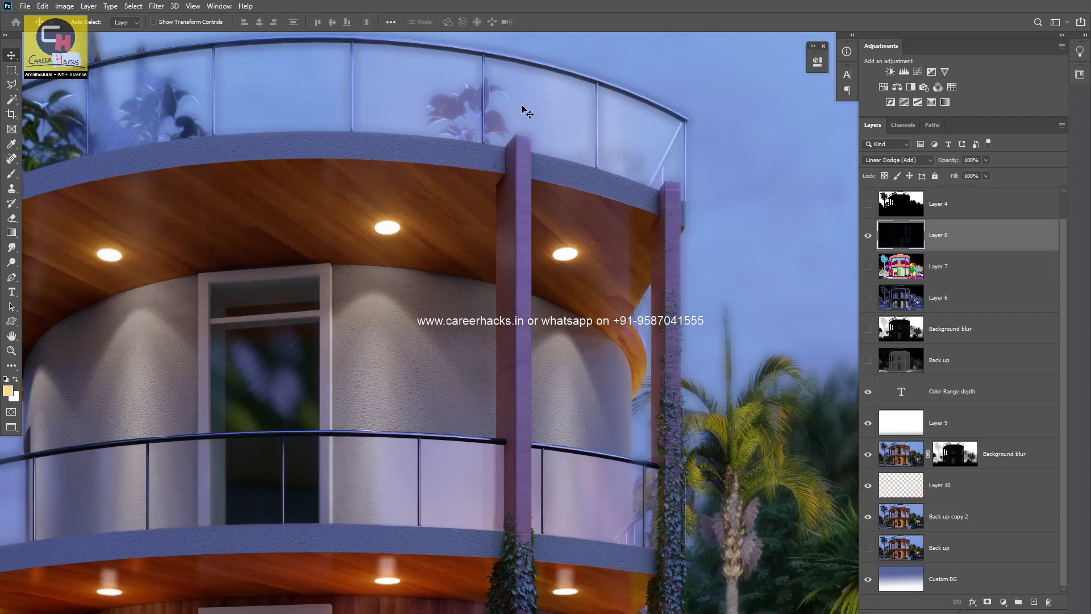
pyautogui.click(868, 237)
pyautogui.click(868, 235)
pyautogui.click(867, 236)
pyautogui.click(869, 236)
pyautogui.moveTo(447, 432); pyautogui.dragTo(465, 312)
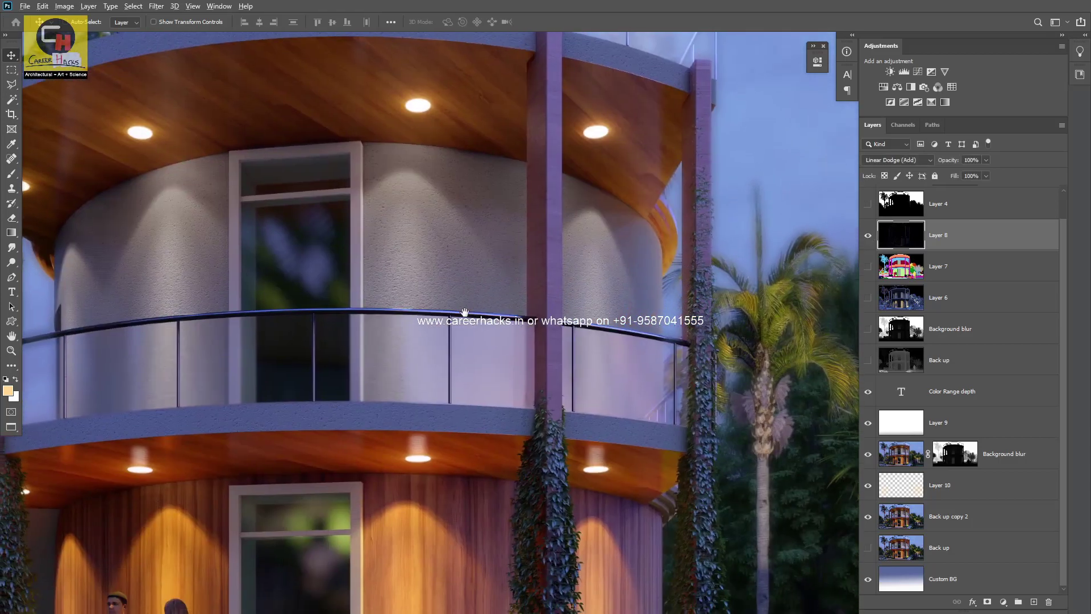
pyautogui.keyDown('alt'); pyautogui.click(465, 312); pyautogui.keyUp('alt')
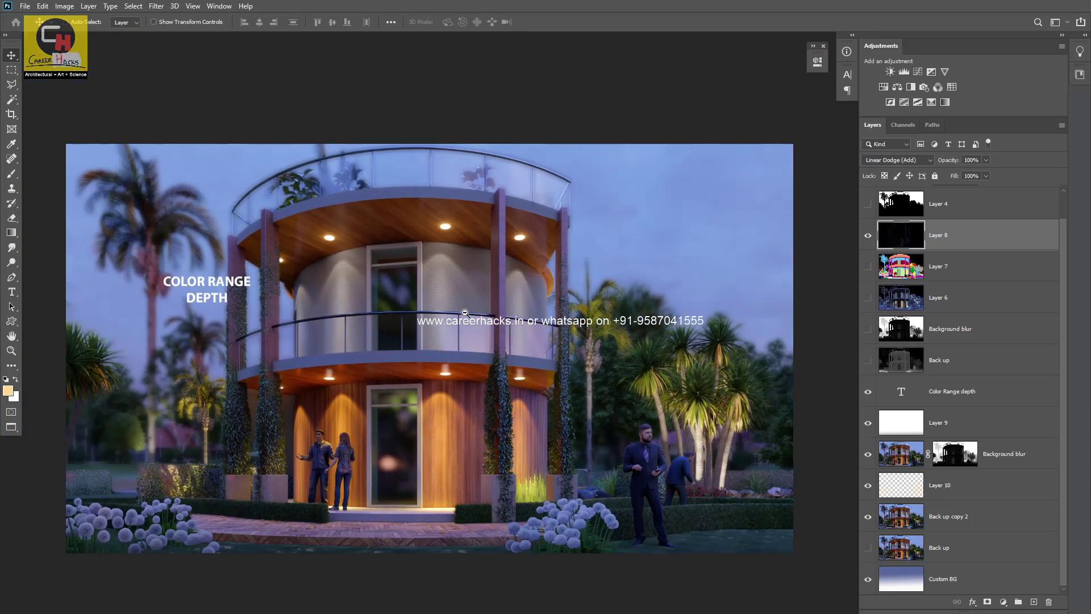
pyautogui.scroll(2, 456, 294)
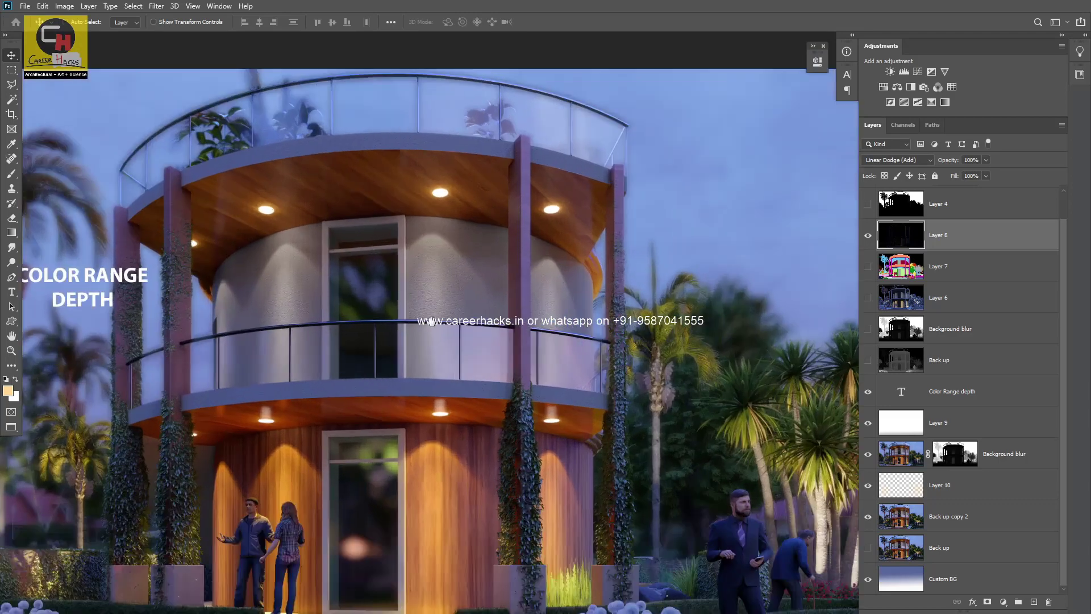
pyautogui.moveTo(435, 319); pyautogui.dragTo(489, 304)
pyautogui.scroll(-1, 489, 304)
pyautogui.scroll(-1, 478, 302)
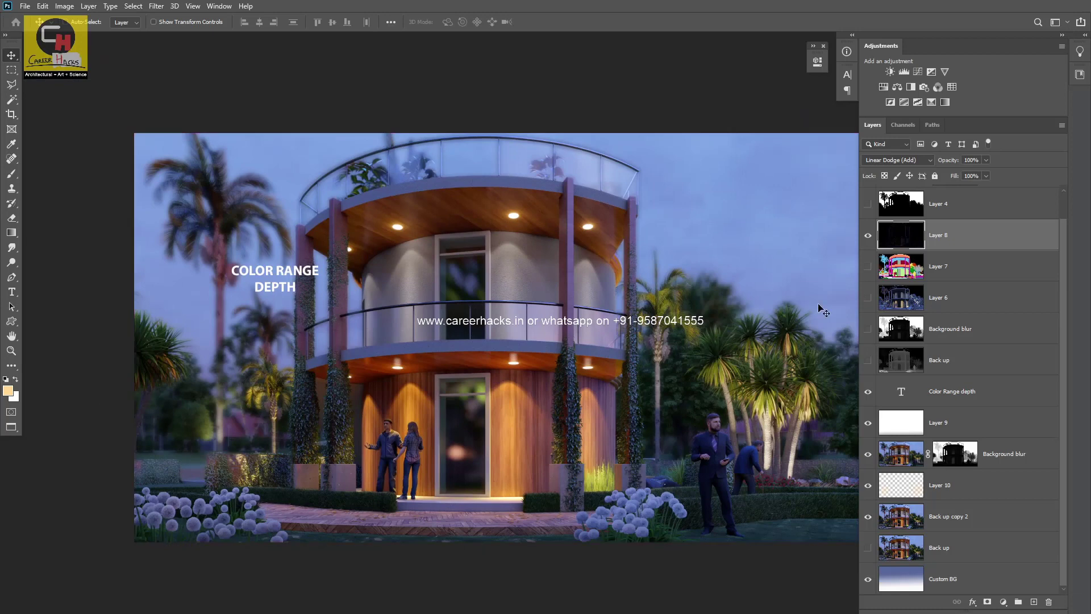
# Step: Duplicate Layer 4 through Custom BG, merge the copies, and name the result 'Marge Layer'
pyautogui.click(982, 206)
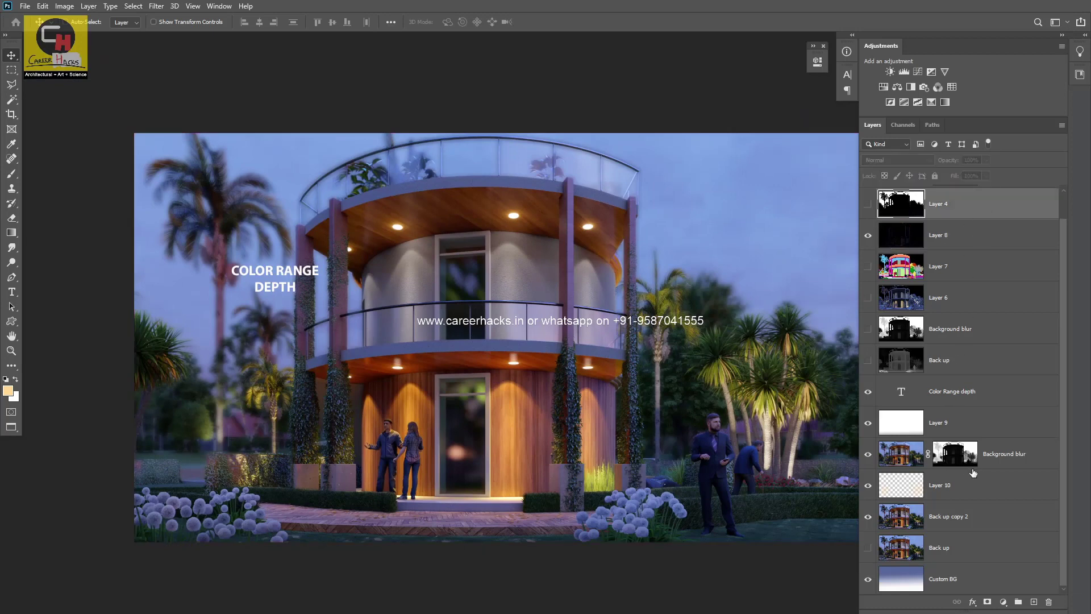
pyautogui.keyDown('shift'); pyautogui.click(976, 581); pyautogui.keyUp('shift')
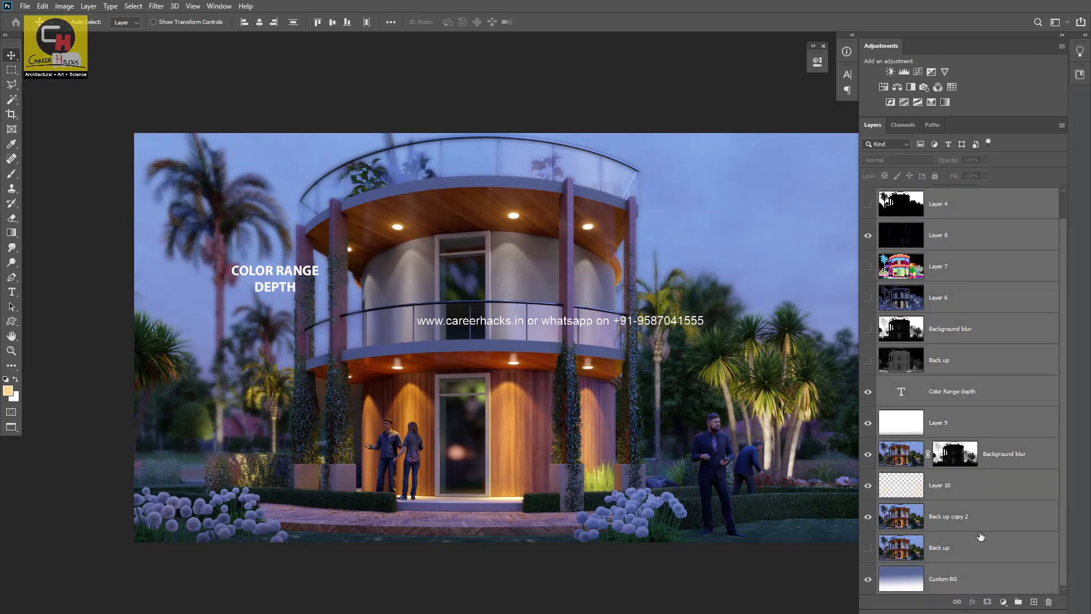
pyautogui.moveTo(981, 536); pyautogui.dragTo(1035, 601)
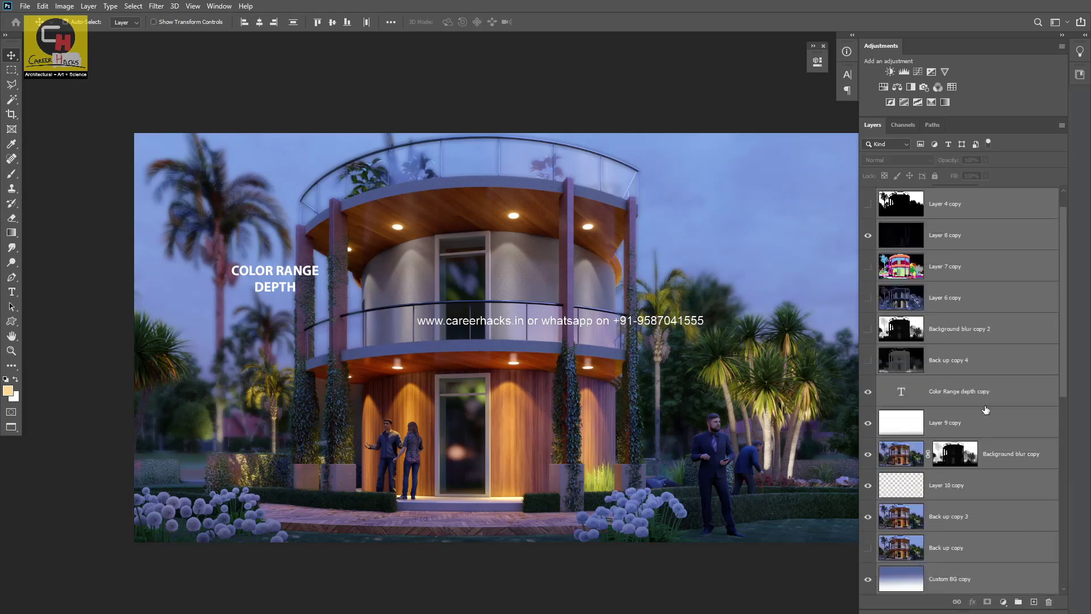
pyautogui.hotkey('ctrl', 'e')
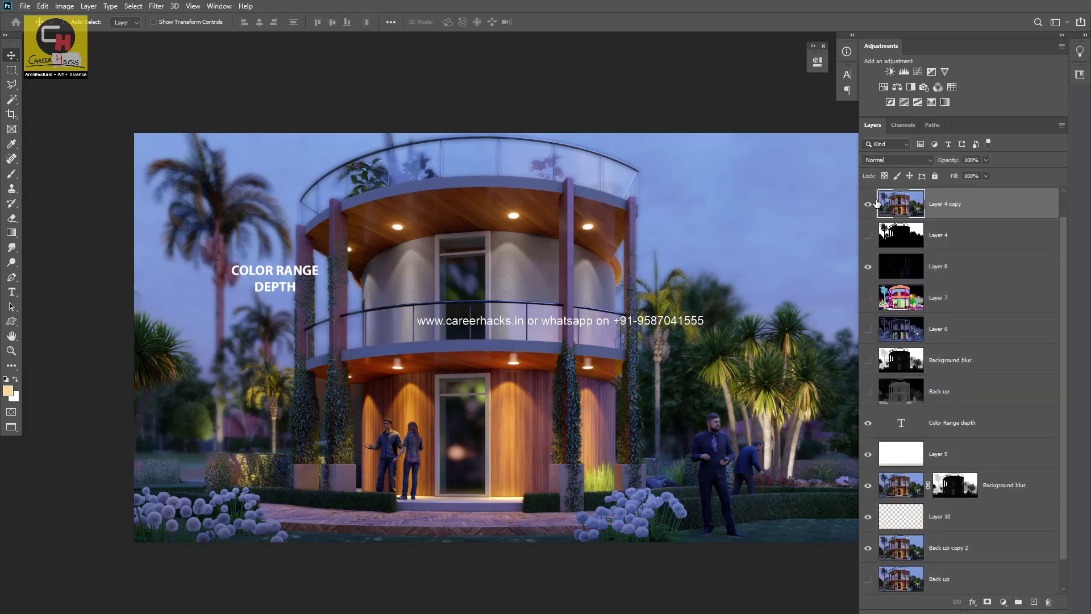
pyautogui.doubleClick(947, 203)
pyautogui.write('Marge Layer')
pyautogui.press('Return')
pyautogui.click(157, 5)
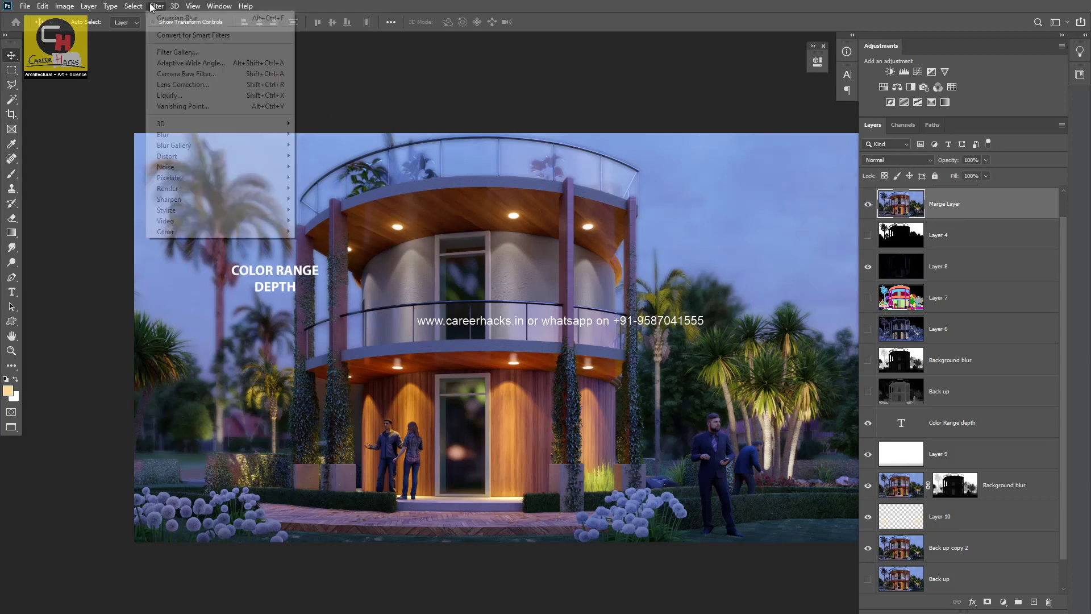
# Step: In an enlarged Camera Raw Filter window, set Temperature -1, Tint +23 and Exposure +0.50
pyautogui.click(189, 76)
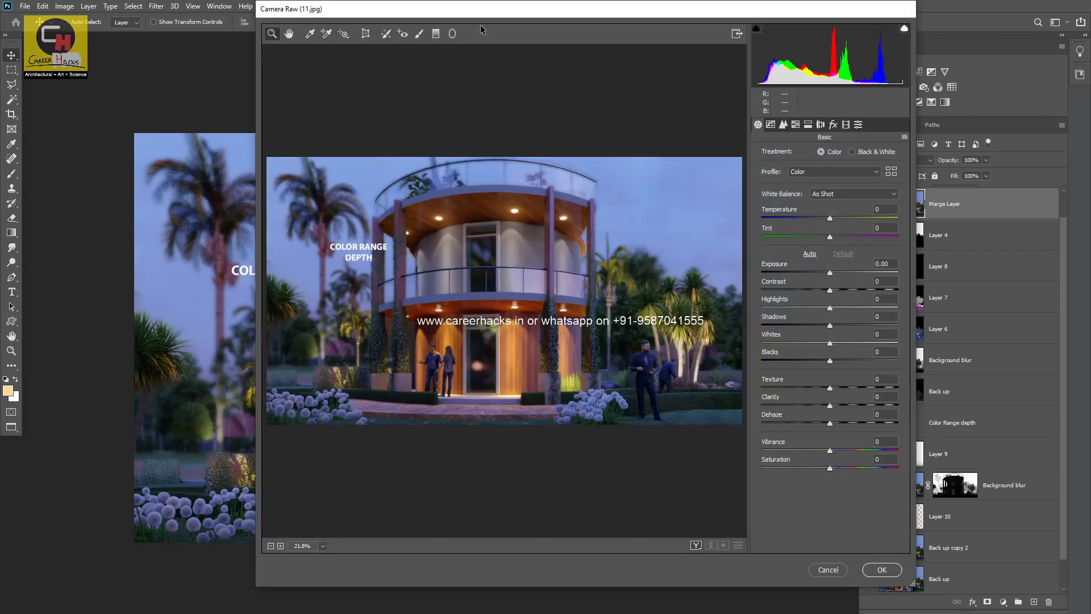
pyautogui.moveTo(503, 14); pyautogui.dragTo(428, 28)
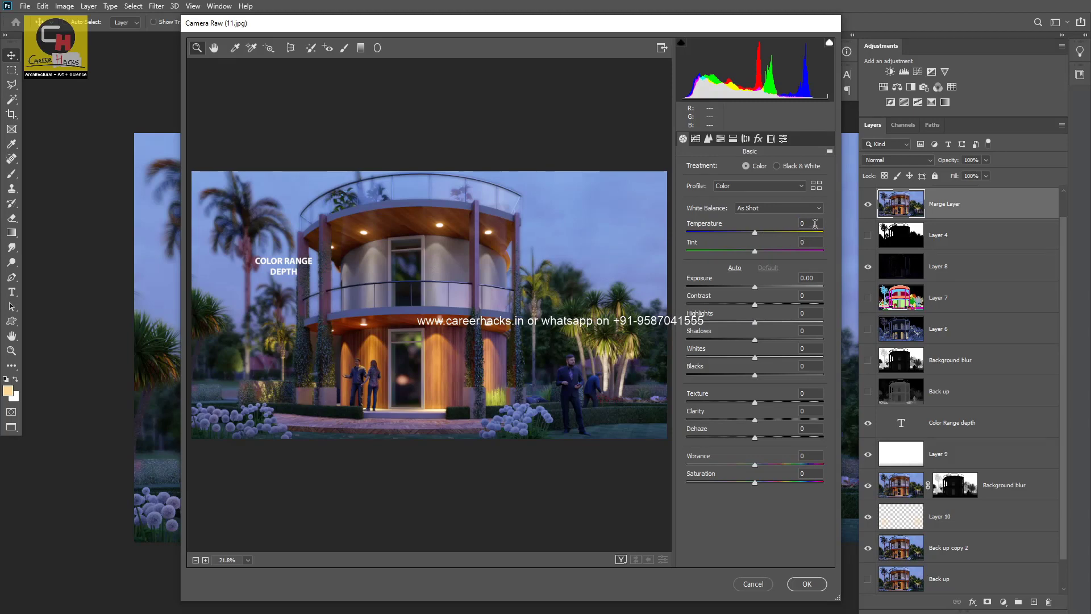
pyautogui.moveTo(809, 223)
pyautogui.mouseDown()
pyautogui.moveTo(778, 228)
pyautogui.moveTo(790, 227)
pyautogui.mouseUp()
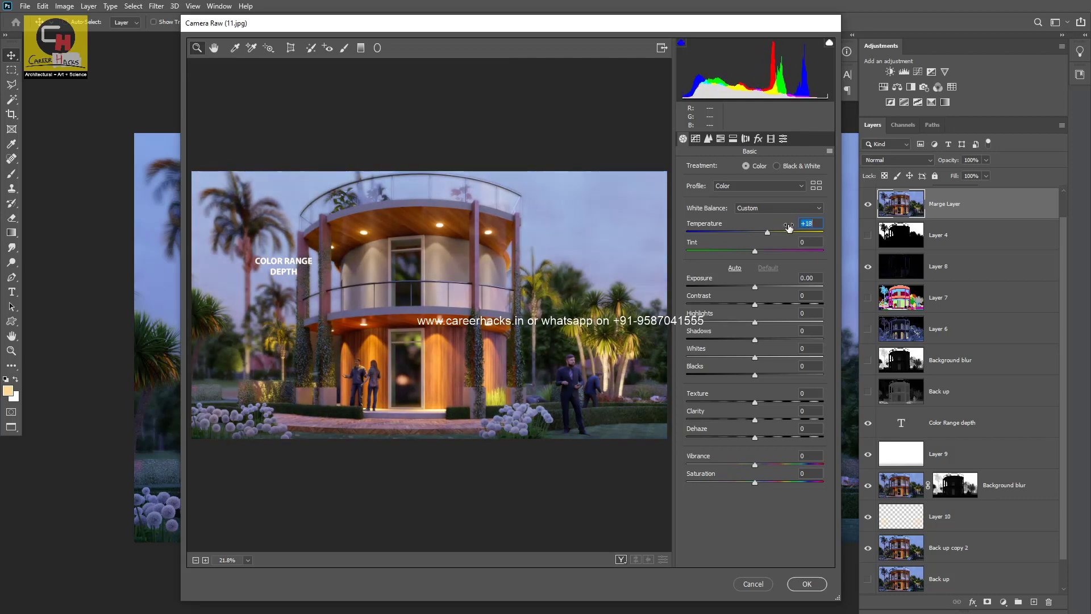
pyautogui.moveTo(707, 29); pyautogui.dragTo(547, 16)
pyautogui.moveTo(675, 585); pyautogui.dragTo(1064, 611)
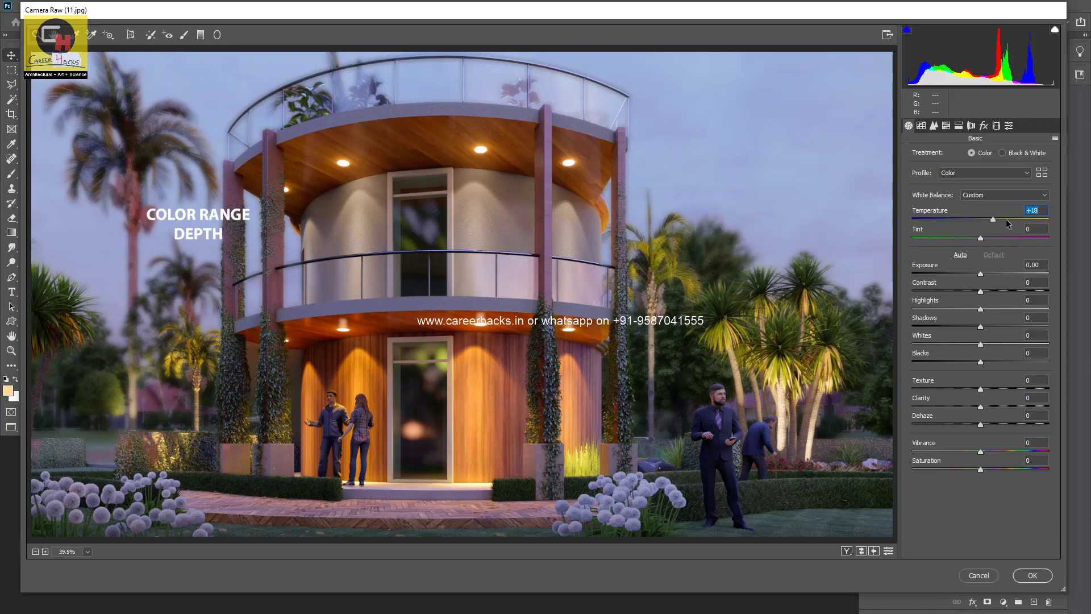
pyautogui.moveTo(1000, 216)
pyautogui.mouseDown()
pyautogui.moveTo(967, 215)
pyautogui.moveTo(1009, 234)
pyautogui.moveTo(986, 217)
pyautogui.mouseUp()
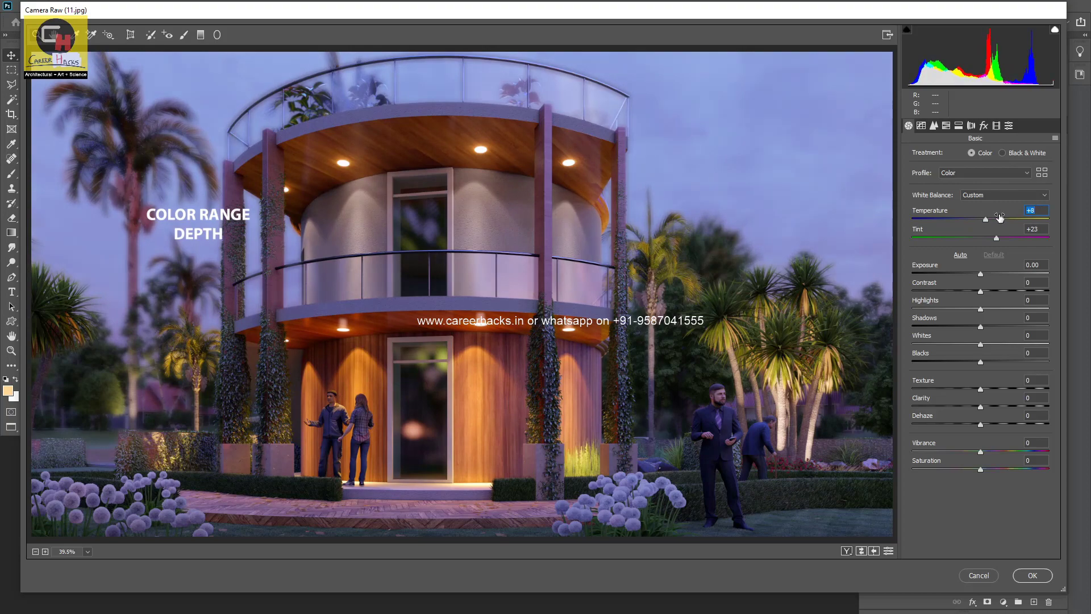
pyautogui.moveTo(999, 215); pyautogui.dragTo(995, 215)
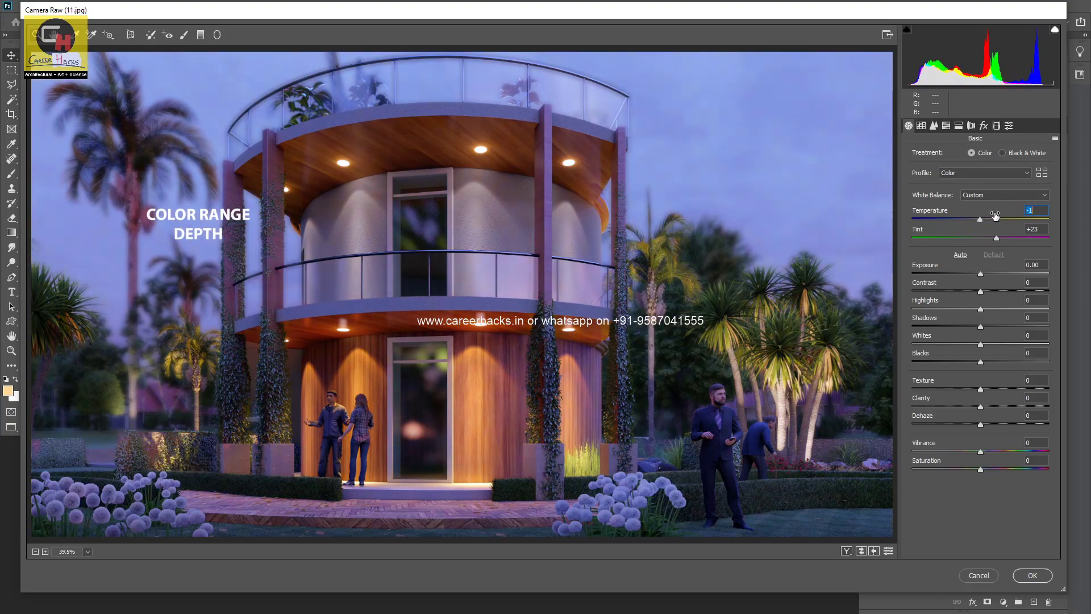
pyautogui.moveTo(995, 273); pyautogui.dragTo(1001, 271)
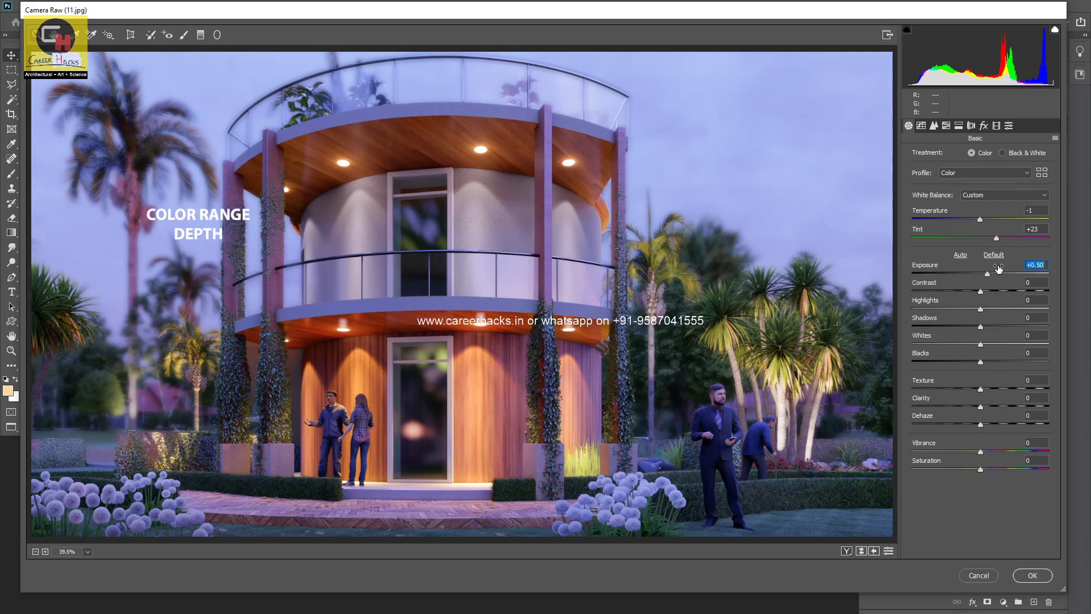
# Step: Set Exposure to +0.20, Contrast to +8 and Highlights to -15
pyautogui.moveTo(999, 268); pyautogui.dragTo(993, 270)
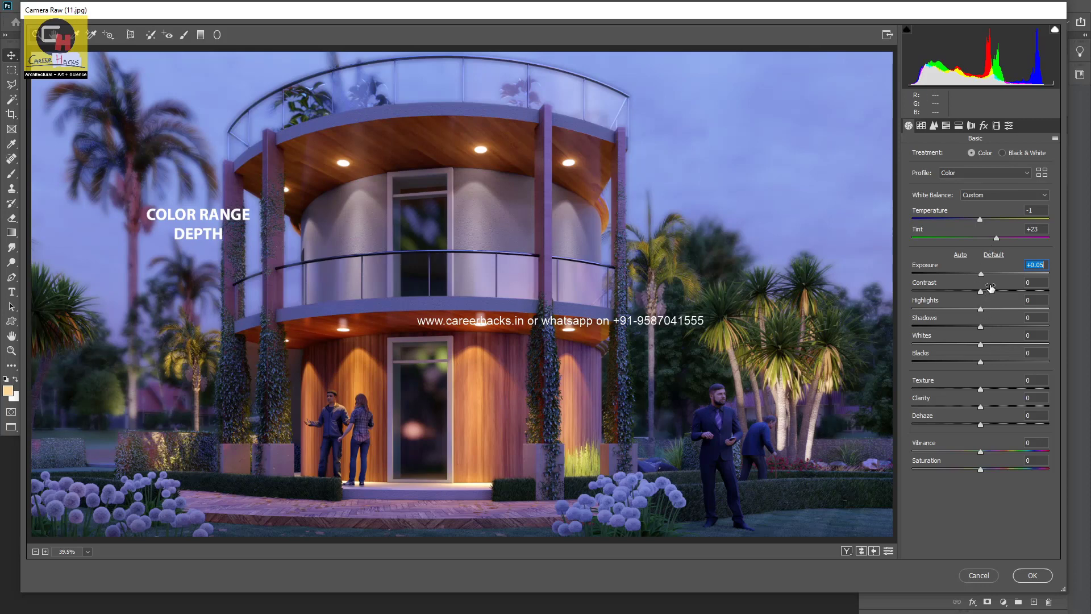
pyautogui.moveTo(990, 288); pyautogui.dragTo(986, 289)
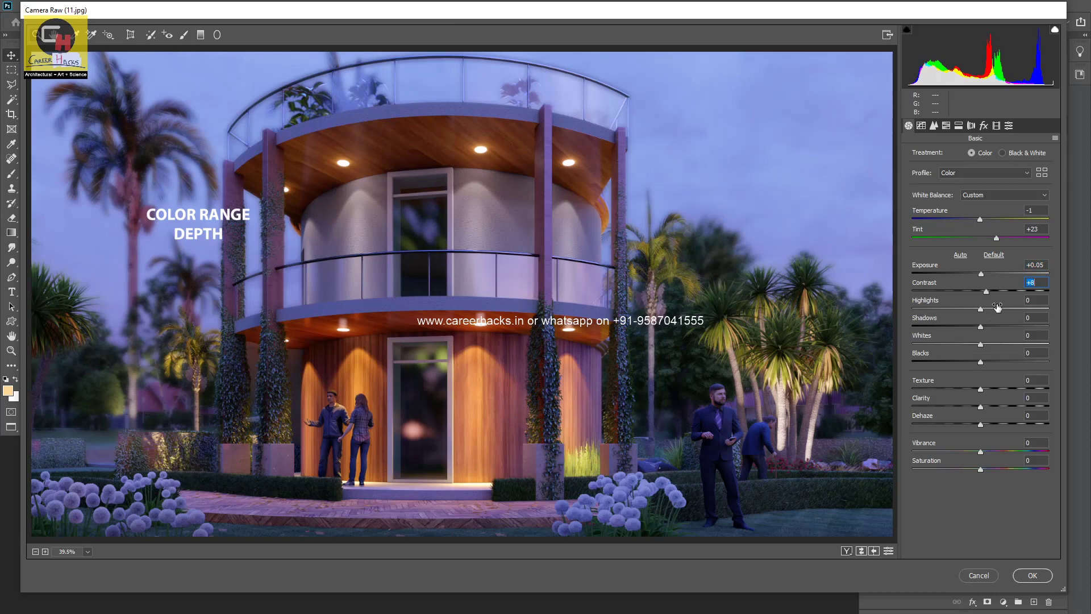
pyautogui.moveTo(998, 305)
pyautogui.mouseDown()
pyautogui.moveTo(979, 306)
pyautogui.moveTo(1017, 305)
pyautogui.mouseUp()
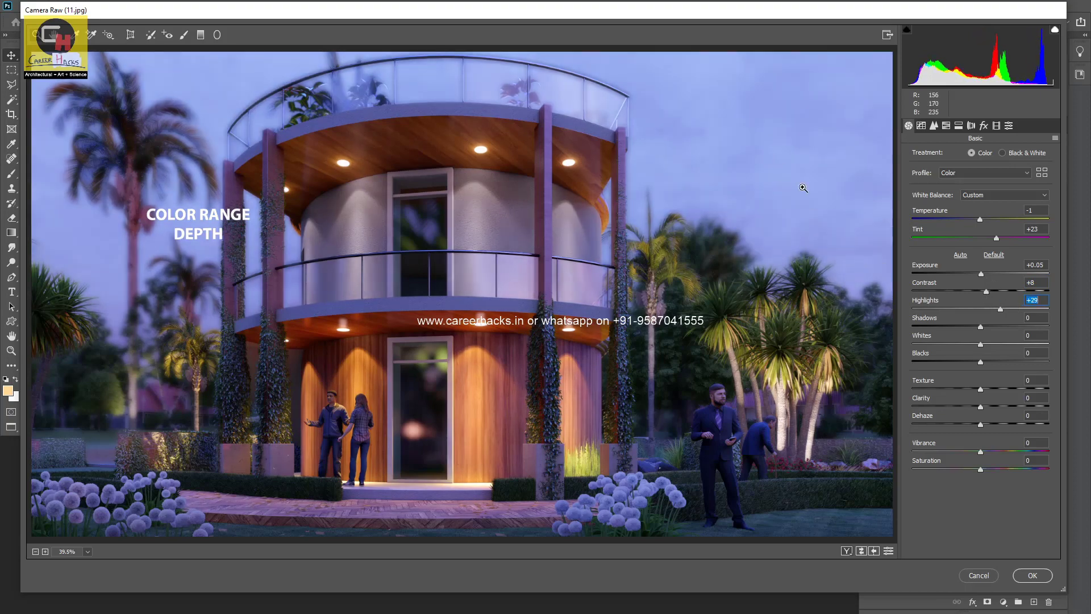
pyautogui.moveTo(977, 273); pyautogui.dragTo(986, 271)
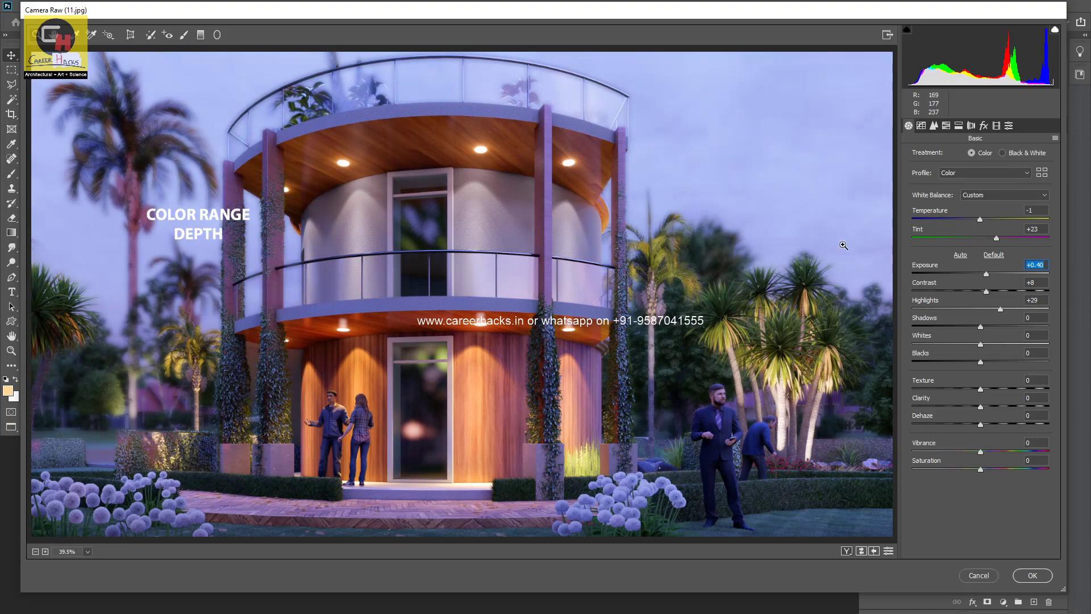
pyautogui.moveTo(1004, 270); pyautogui.dragTo(1000, 268)
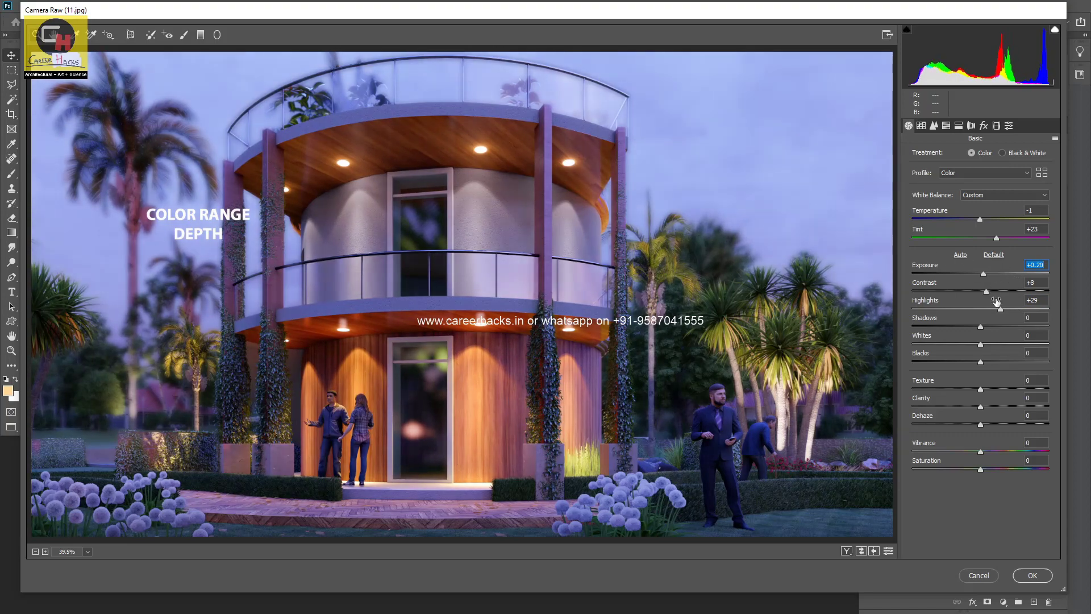
pyautogui.moveTo(1005, 306)
pyautogui.mouseDown()
pyautogui.moveTo(979, 305)
pyautogui.moveTo(1069, 309)
pyautogui.moveTo(999, 317)
pyautogui.mouseUp()
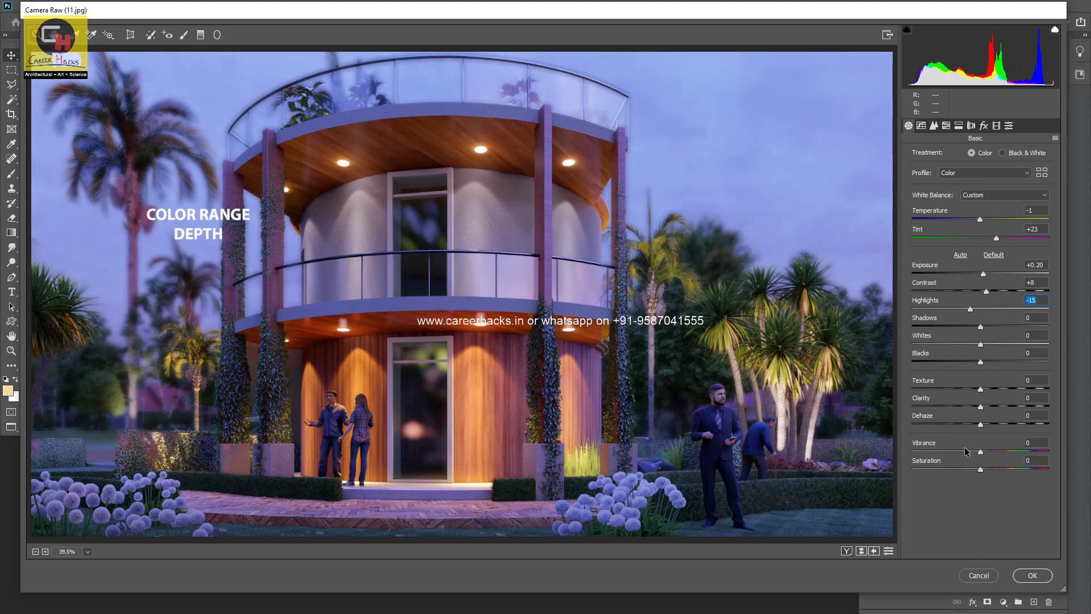
# Step: Raise Vibrance to +19 and set Saturation to 0
pyautogui.moveTo(997, 451); pyautogui.dragTo(1002, 444)
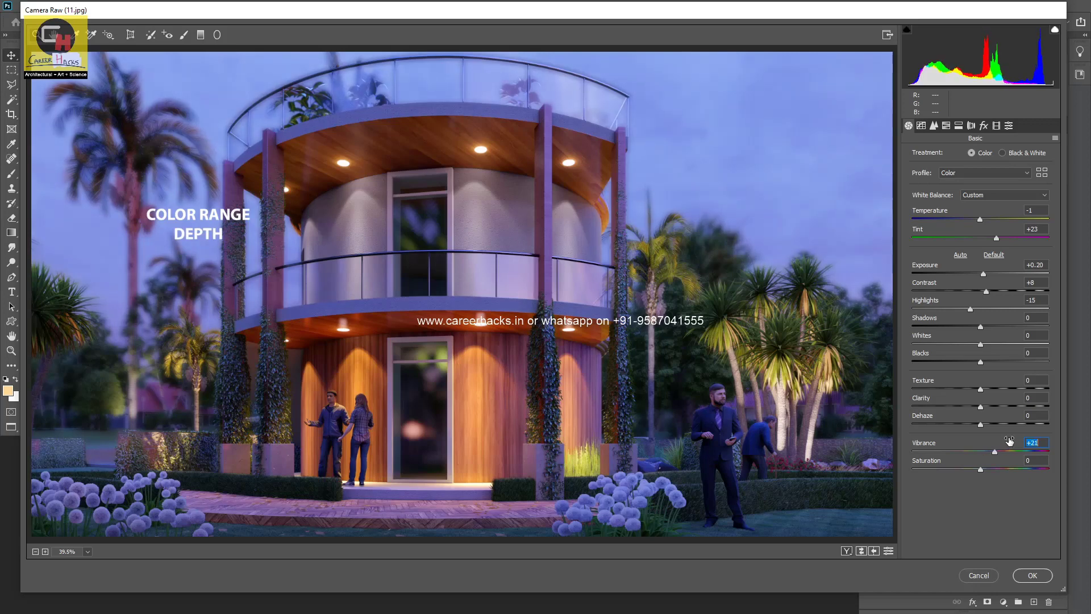
pyautogui.moveTo(1007, 441)
pyautogui.mouseDown()
pyautogui.moveTo(1026, 463)
pyautogui.moveTo(1000, 466)
pyautogui.mouseUp()
pyautogui.moveTo(1007, 466); pyautogui.dragTo(999, 466)
pyautogui.moveTo(1002, 466); pyautogui.dragTo(999, 466)
pyautogui.write('0')
# Step: Test Clarity slider values, resetting it to 0 and then lowering it slightly
pyautogui.moveTo(997, 403); pyautogui.dragTo(1047, 402)
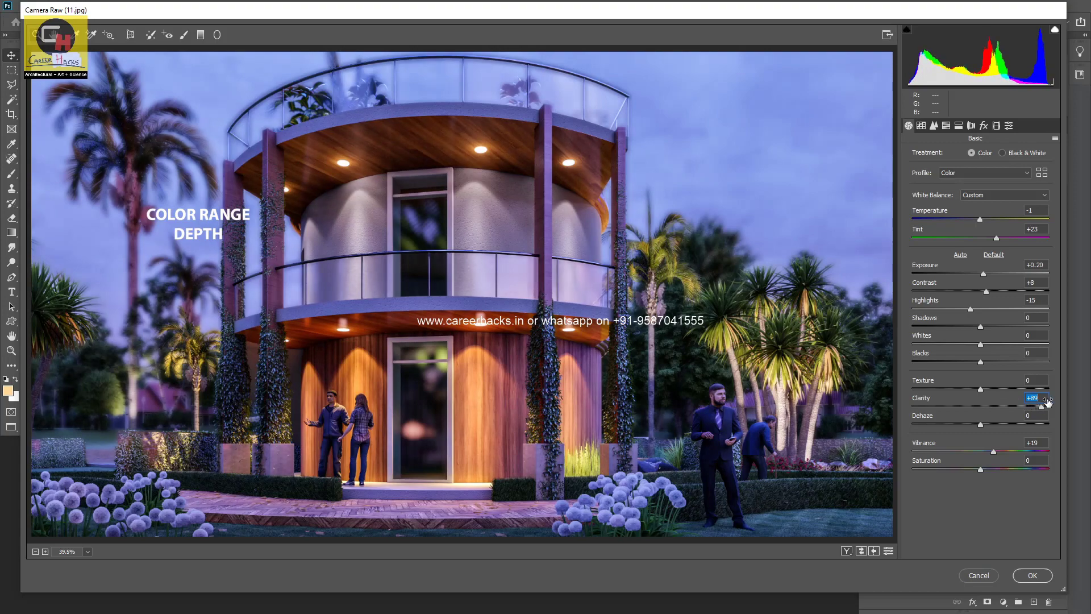
pyautogui.moveTo(1047, 402)
pyautogui.mouseDown()
pyautogui.moveTo(1060, 402)
pyautogui.moveTo(936, 406)
pyautogui.mouseUp()
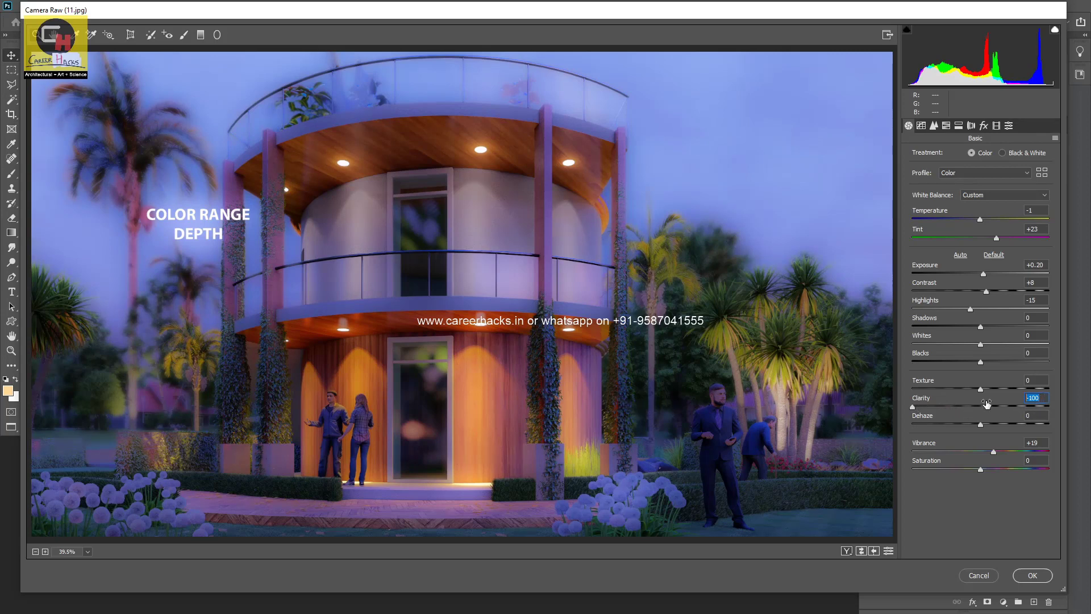
pyautogui.press('Return')
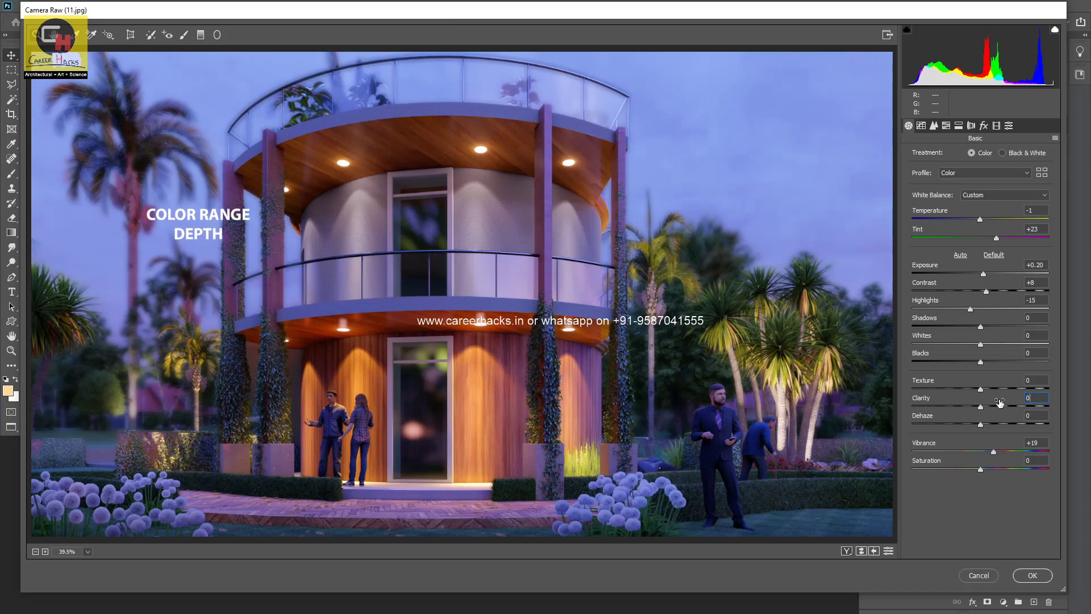
pyautogui.moveTo(998, 402); pyautogui.dragTo(990, 403)
pyautogui.moveTo(990, 402); pyautogui.dragTo(994, 398)
# Step: Inspect the balcony and ceiling lights at 100% while softening Clarity, then zoom back to 50%
pyautogui.click(67, 552)
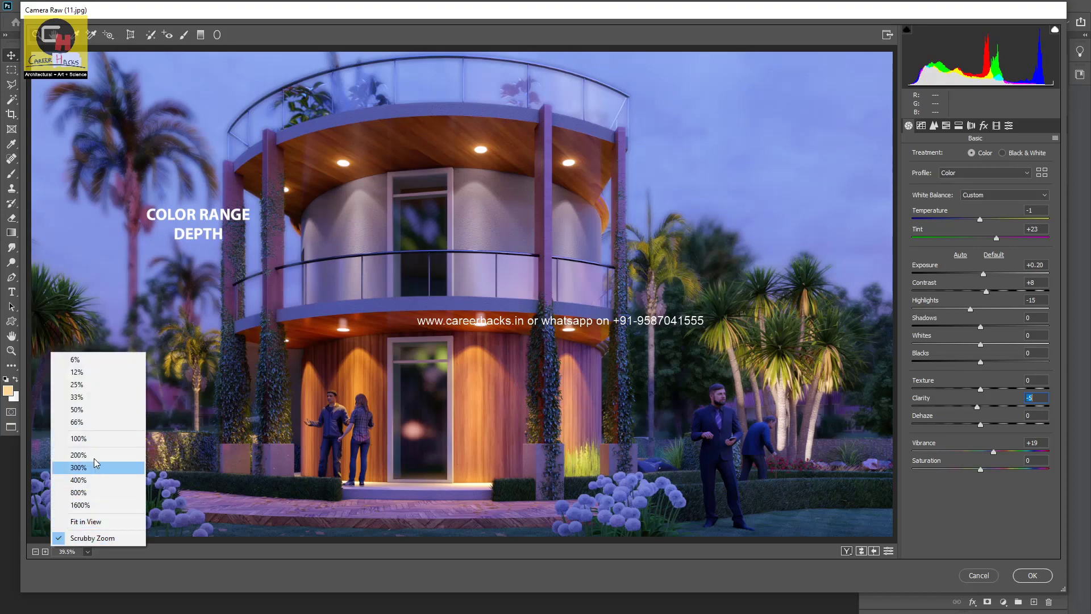
pyautogui.click(86, 439)
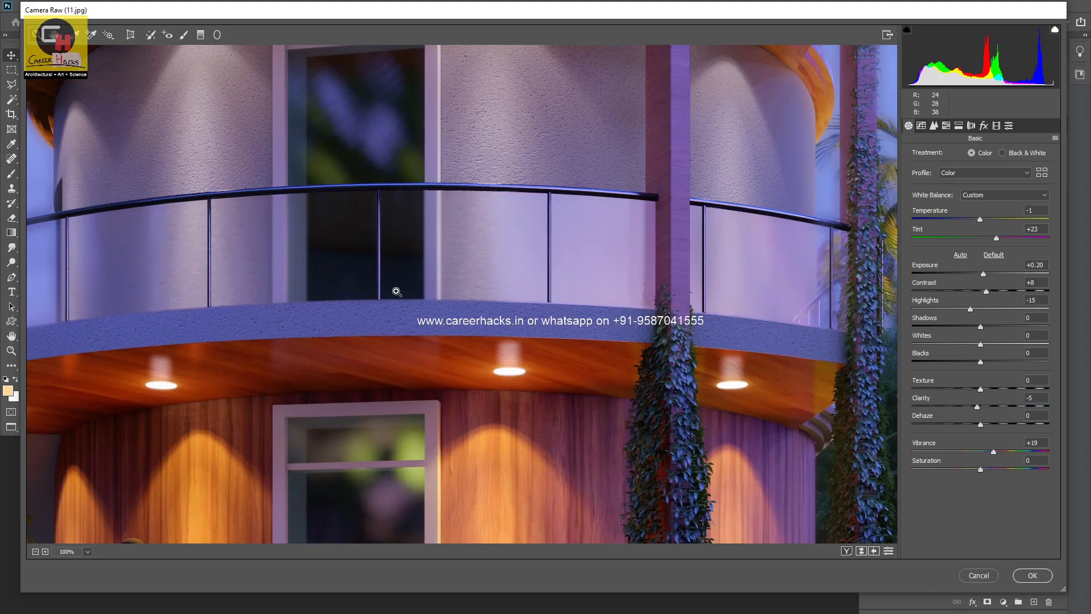
pyautogui.moveTo(382, 195); pyautogui.dragTo(506, 355)
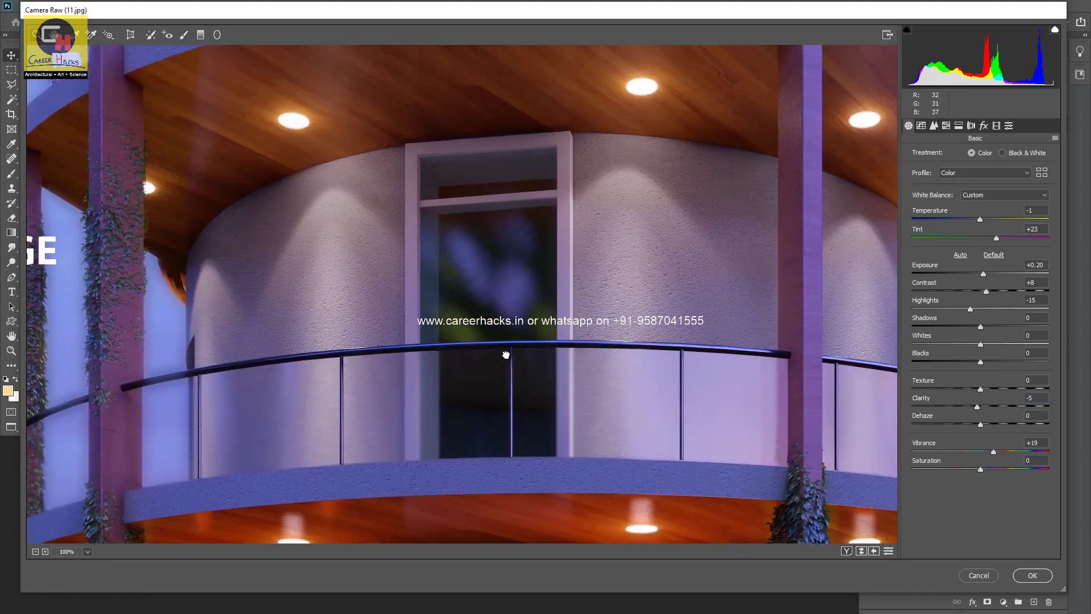
pyautogui.moveTo(426, 146); pyautogui.dragTo(397, 292)
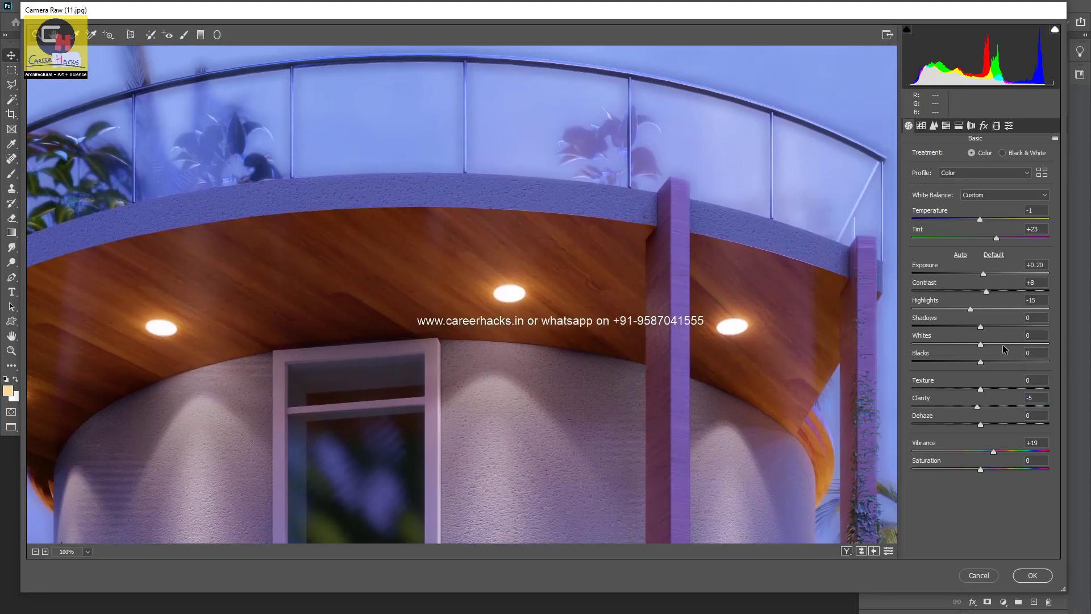
pyautogui.moveTo(994, 403); pyautogui.dragTo(987, 402)
pyautogui.moveTo(984, 403); pyautogui.dragTo(974, 403)
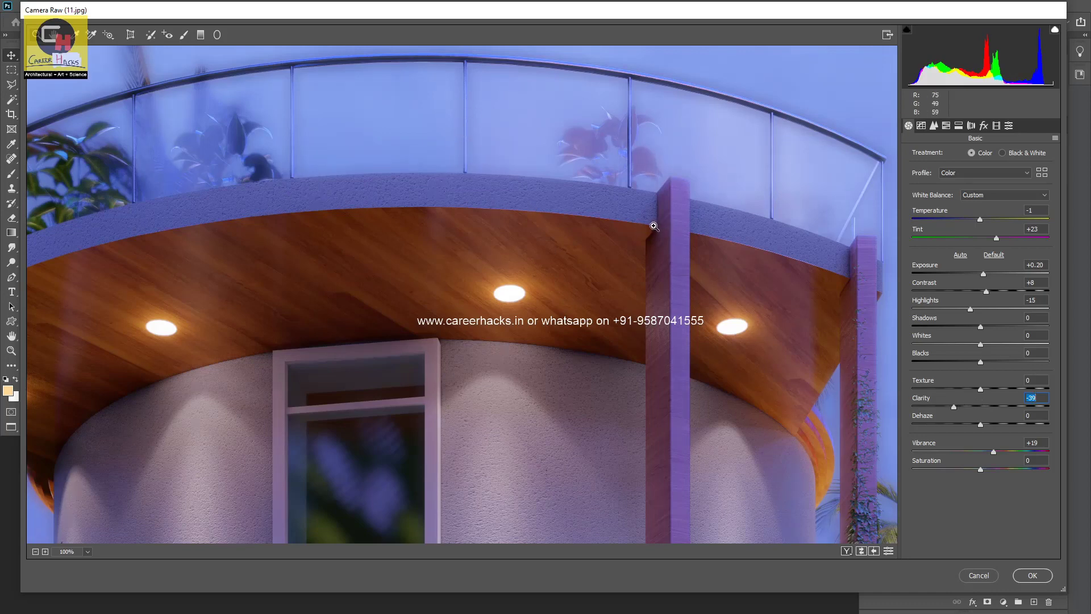
pyautogui.moveTo(492, 363); pyautogui.dragTo(462, 335)
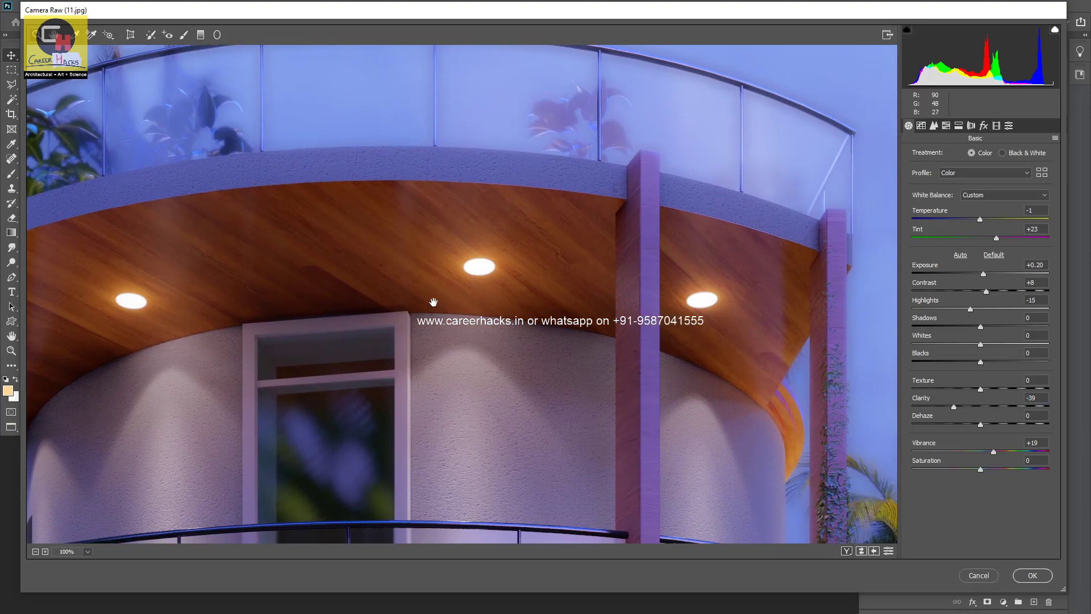
pyautogui.keyDown('alt'); pyautogui.click(510, 336); pyautogui.keyUp('alt')
pyautogui.keyDown('alt'); pyautogui.click(510, 336); pyautogui.keyUp('alt')
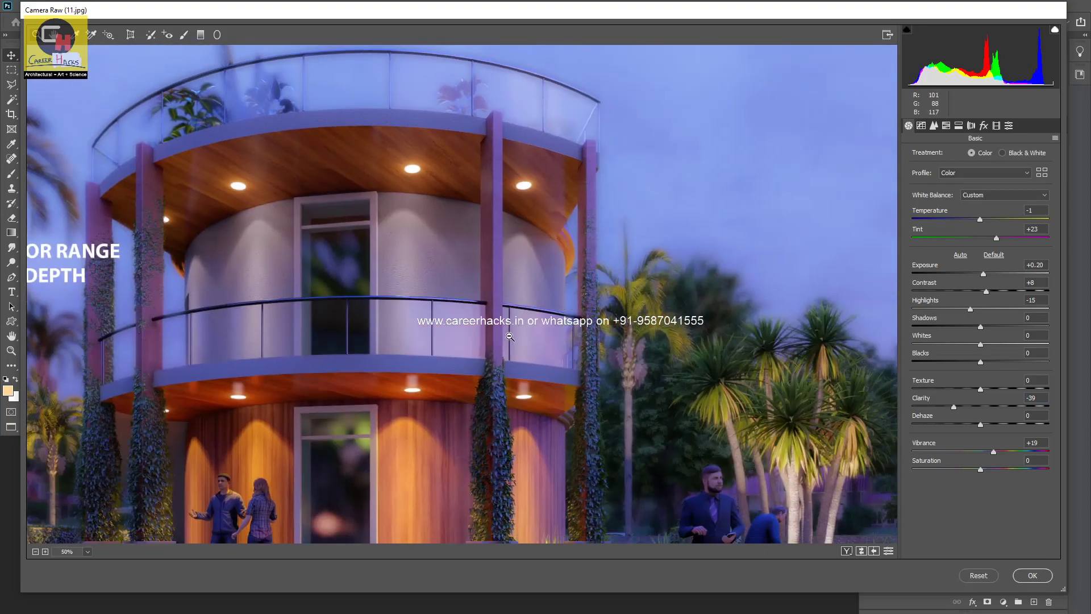
pyautogui.moveTo(288, 317); pyautogui.dragTo(453, 273)
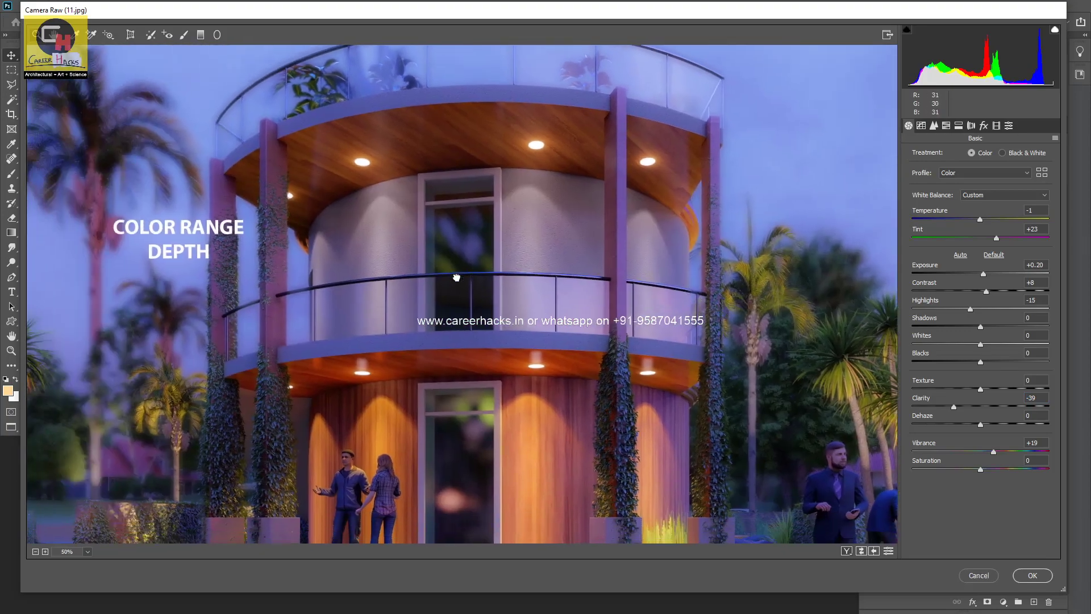
# Step: Set Clarity to -20 and zoom out to show the whole image
pyautogui.click(1030, 399)
pyautogui.write('-35')
pyautogui.moveTo(336, 253); pyautogui.dragTo(383, 239)
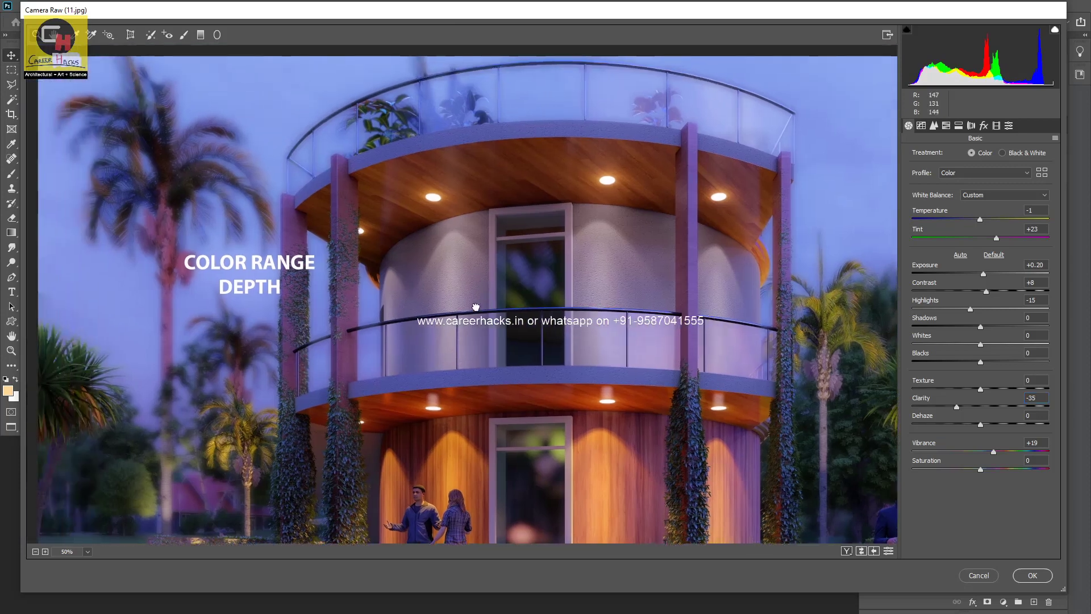
pyautogui.hotkey('ctrl', '-')
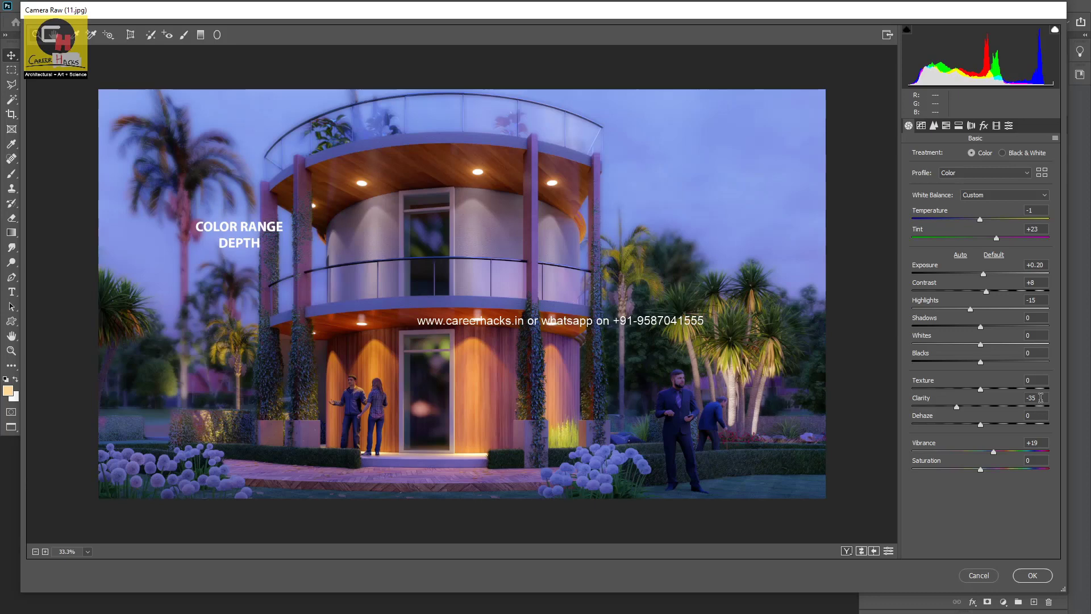
pyautogui.write('-20')
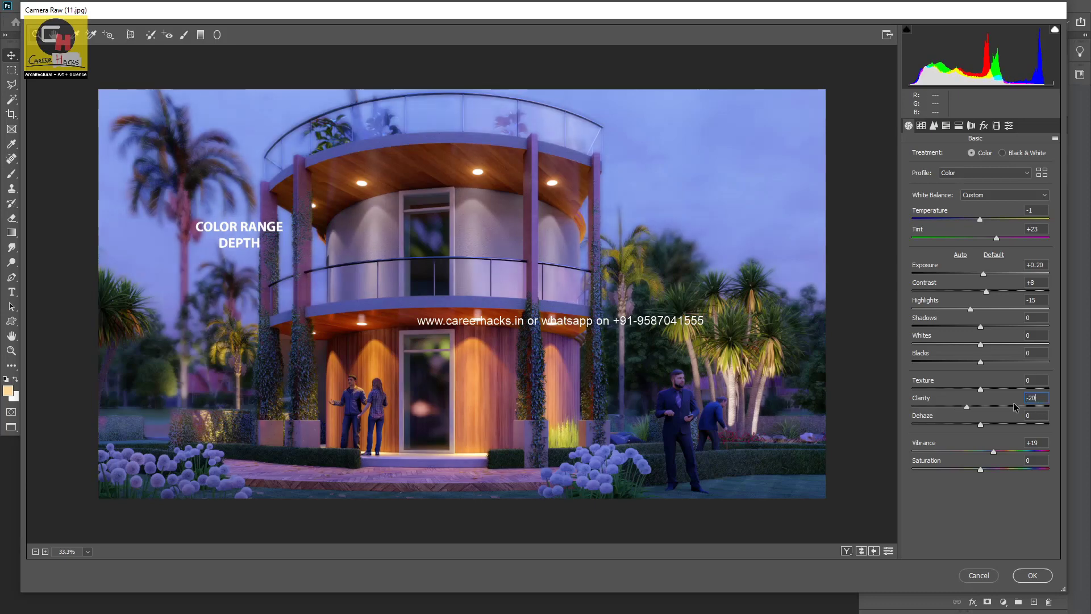
pyautogui.press('Tab')
# Step: Try a lower Texture value, undo it, and zoom in on the wooden front step
pyautogui.click(1049, 379)
pyautogui.moveTo(1026, 389)
pyautogui.mouseDown()
pyautogui.moveTo(958, 389)
pyautogui.moveTo(990, 380)
pyautogui.mouseUp()
pyautogui.hotkey('ctrl', 'z')
pyautogui.moveTo(407, 455); pyautogui.dragTo(464, 471)
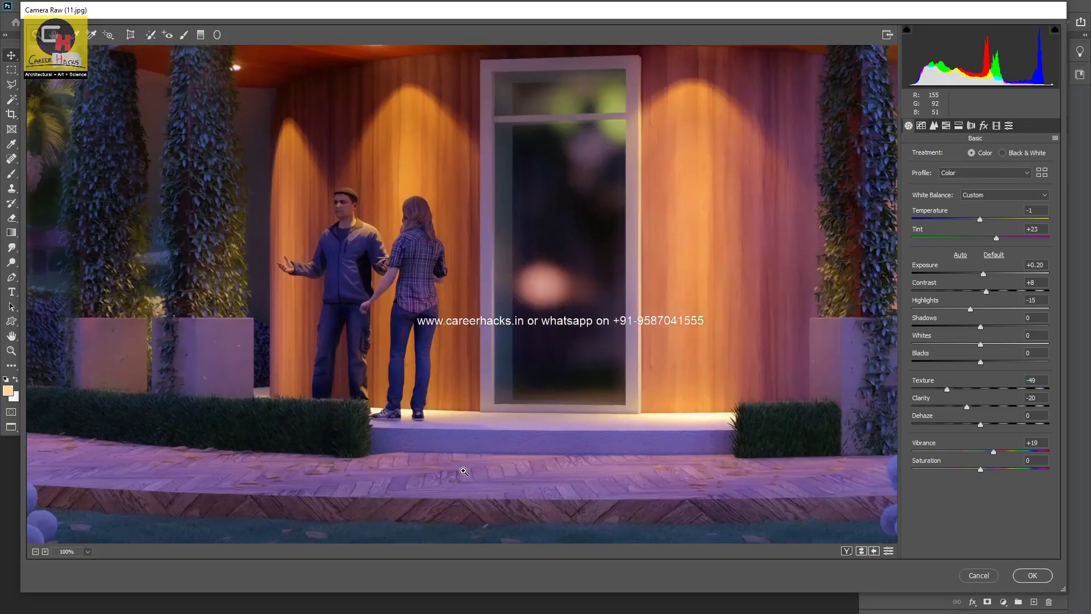
pyautogui.click(464, 471)
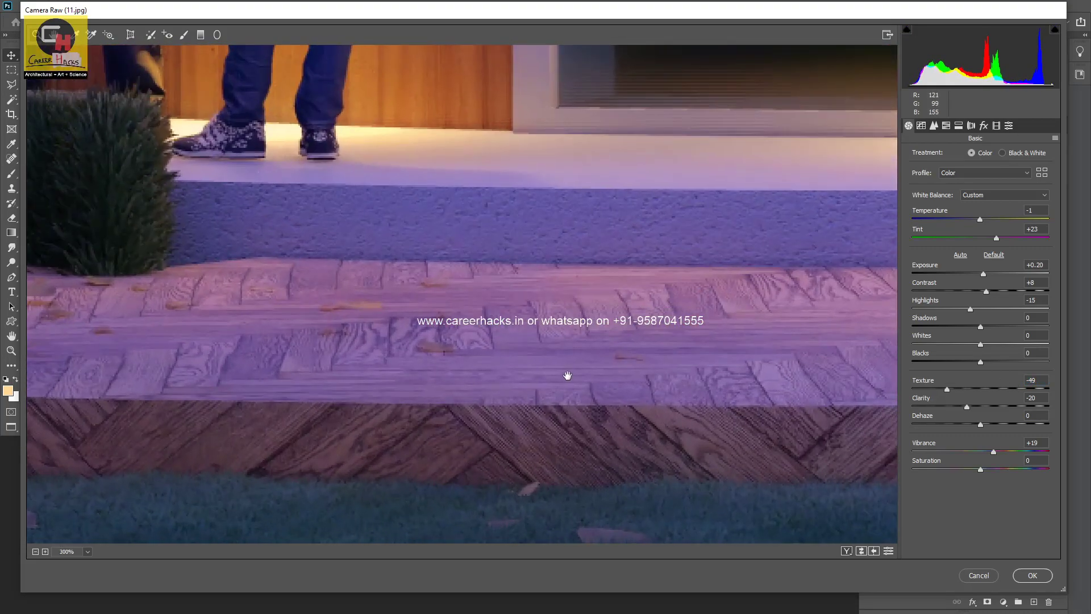
pyautogui.moveTo(567, 375); pyautogui.dragTo(531, 392)
# Step: Set Texture to +35 against the step's wood grain, then zoom out to the whole building
pyautogui.moveTo(948, 389); pyautogui.dragTo(1011, 389)
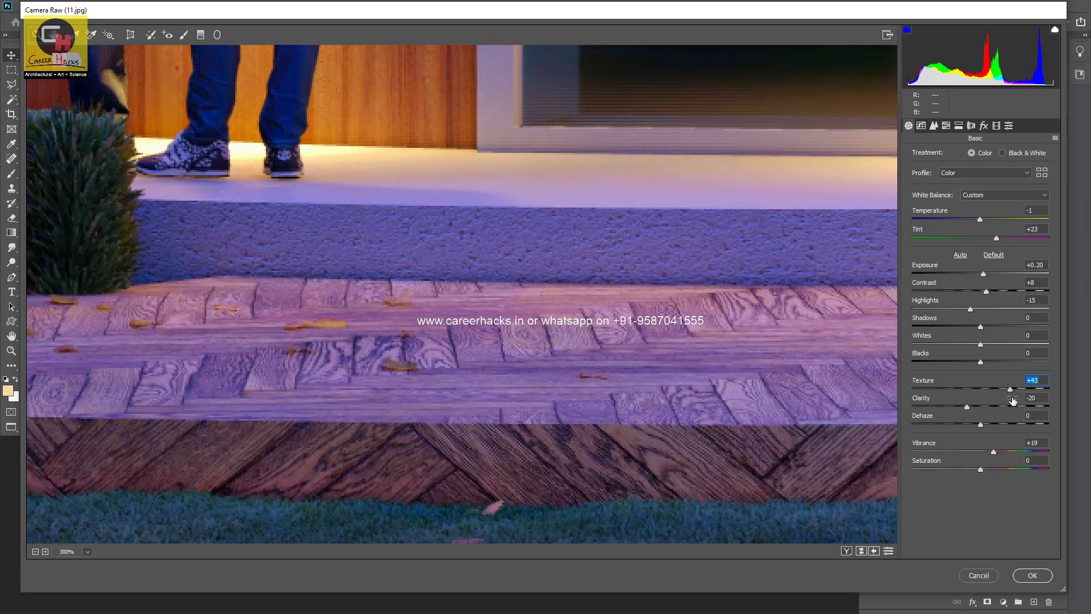
pyautogui.moveTo(1011, 389)
pyautogui.mouseDown()
pyautogui.moveTo(963, 390)
pyautogui.moveTo(1022, 381)
pyautogui.mouseUp()
pyautogui.scroll(3, 640, 341)
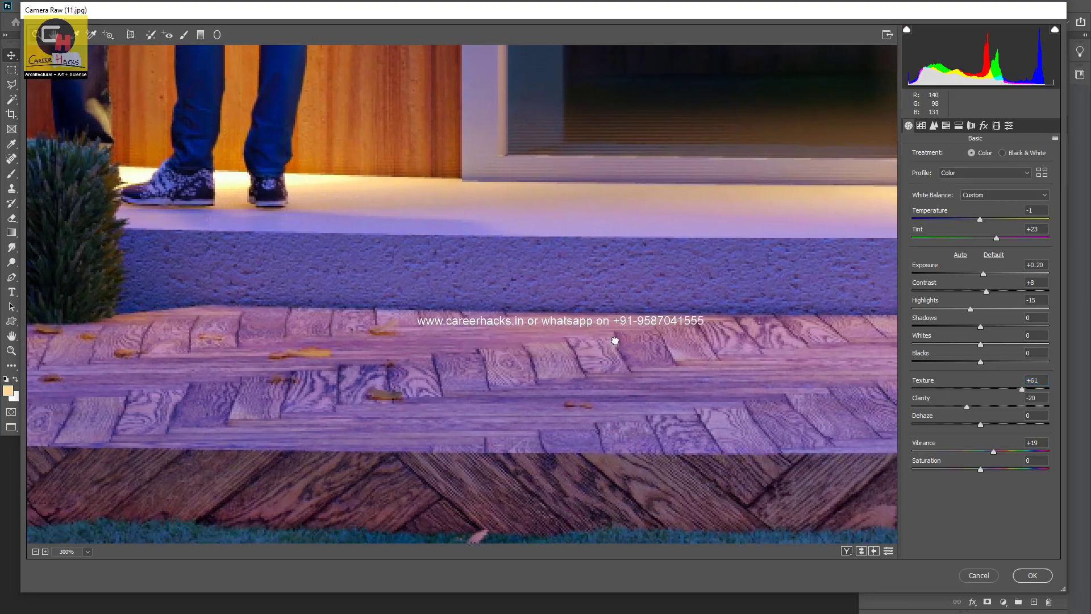
pyautogui.scroll(-2, 640, 326)
pyautogui.scroll(-1, 638, 333)
pyautogui.scroll(1, 523, 214)
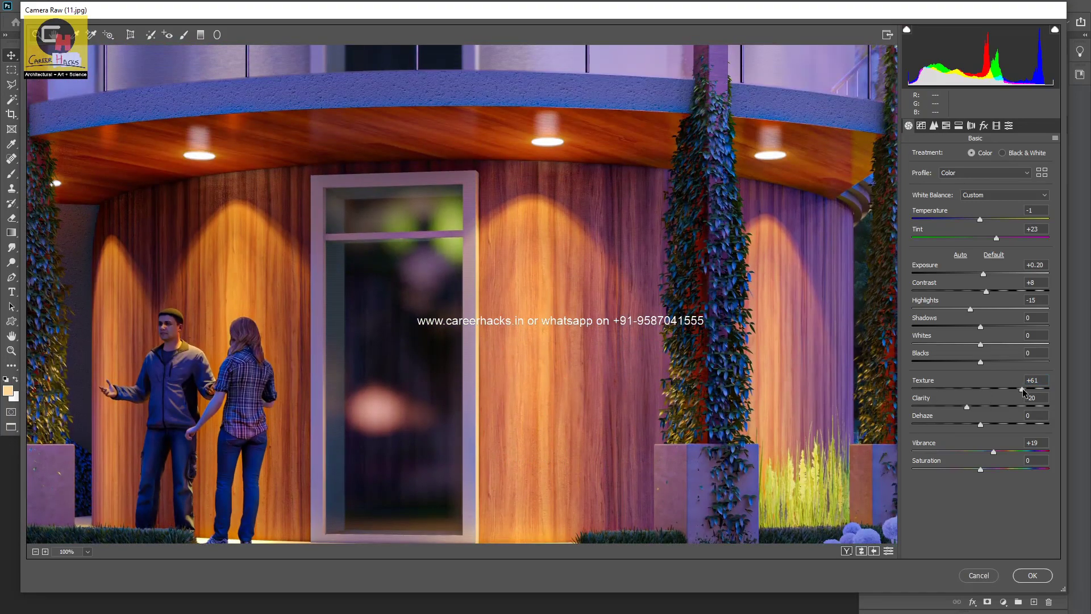
pyautogui.moveTo(1022, 390); pyautogui.dragTo(1004, 391)
pyautogui.moveTo(1010, 391); pyautogui.dragTo(1004, 389)
pyautogui.keyDown('alt'); pyautogui.click(588, 331); pyautogui.keyUp('alt')
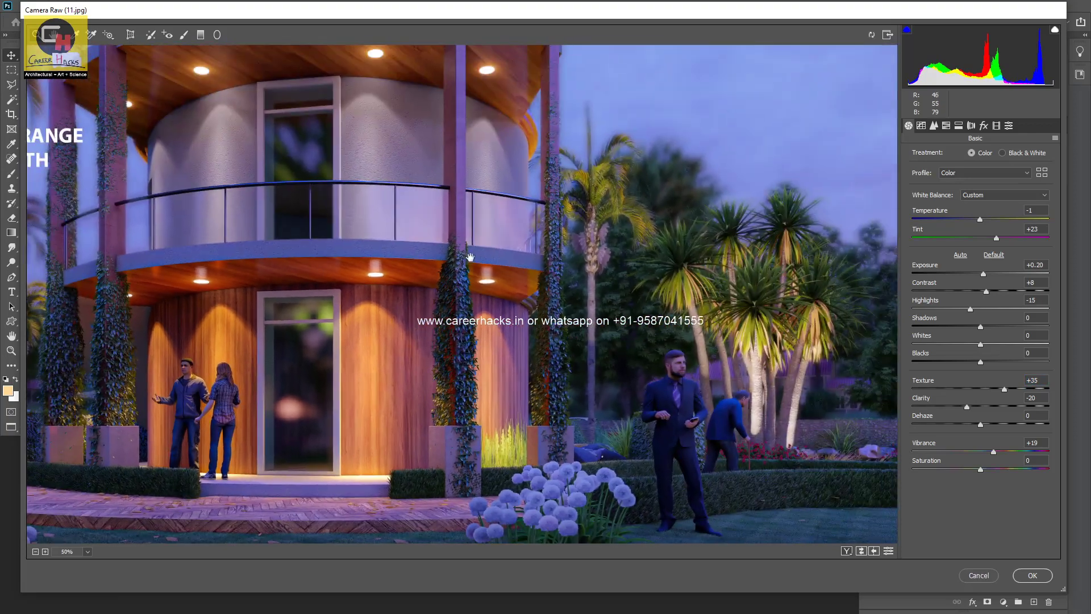
pyautogui.keyDown('alt'); pyautogui.click(508, 293); pyautogui.keyUp('alt')
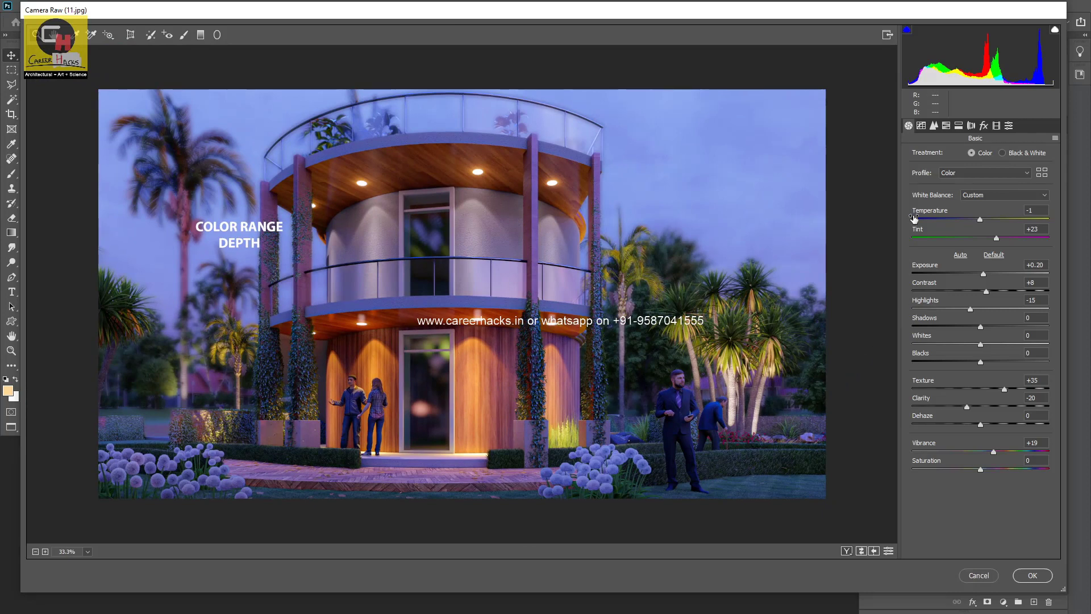
# Step: Look through Camera Raw's Tone Curve, Detail, HSL, Split Toning, Effects and Calibration panels
pyautogui.click(923, 125)
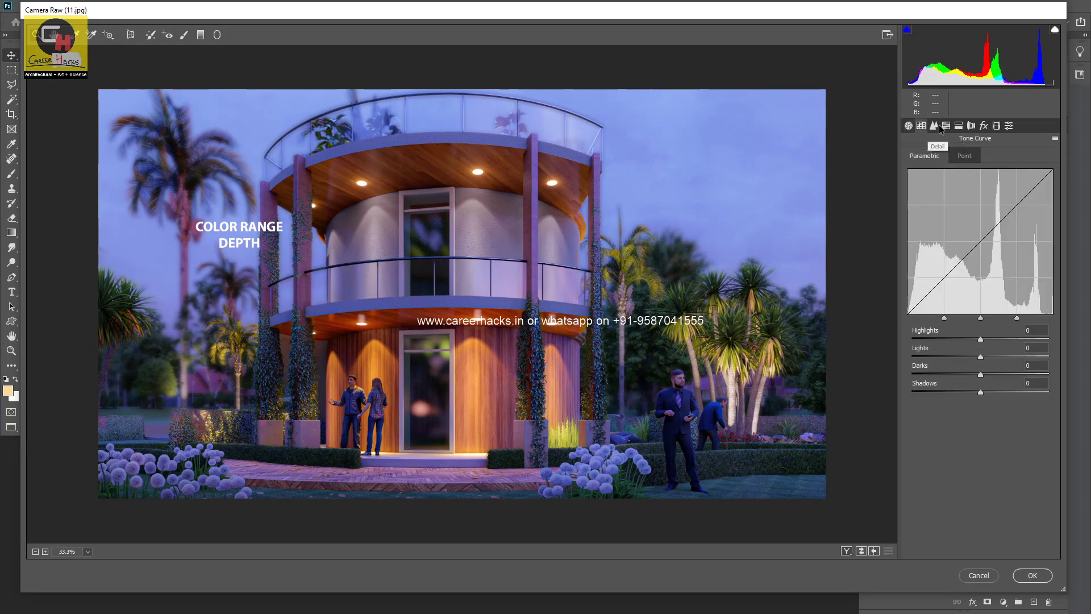
pyautogui.click(934, 125)
pyautogui.click(957, 125)
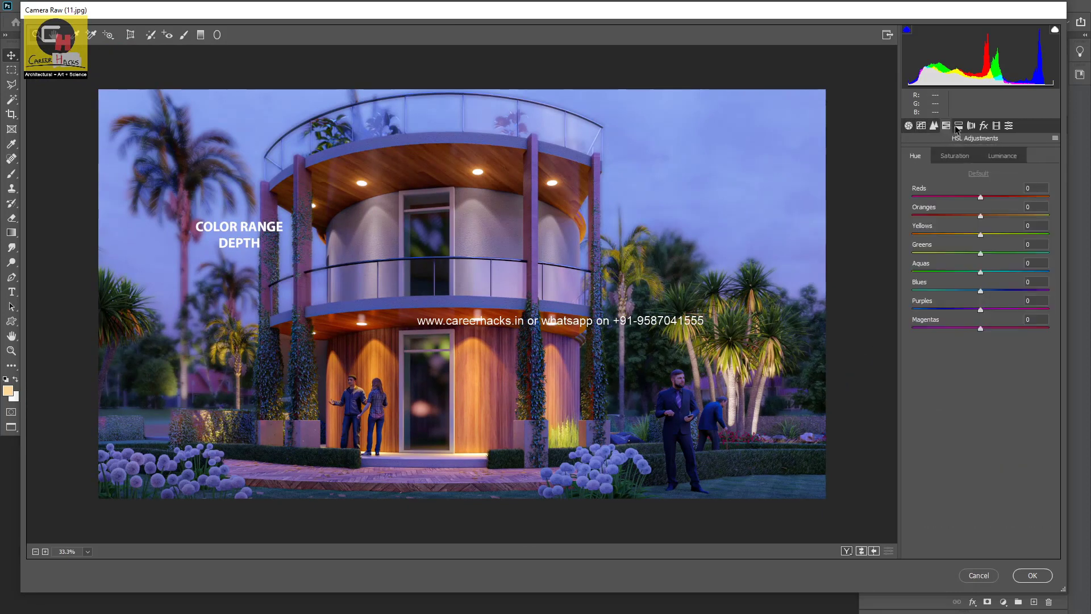
pyautogui.click(972, 126)
pyautogui.click(984, 126)
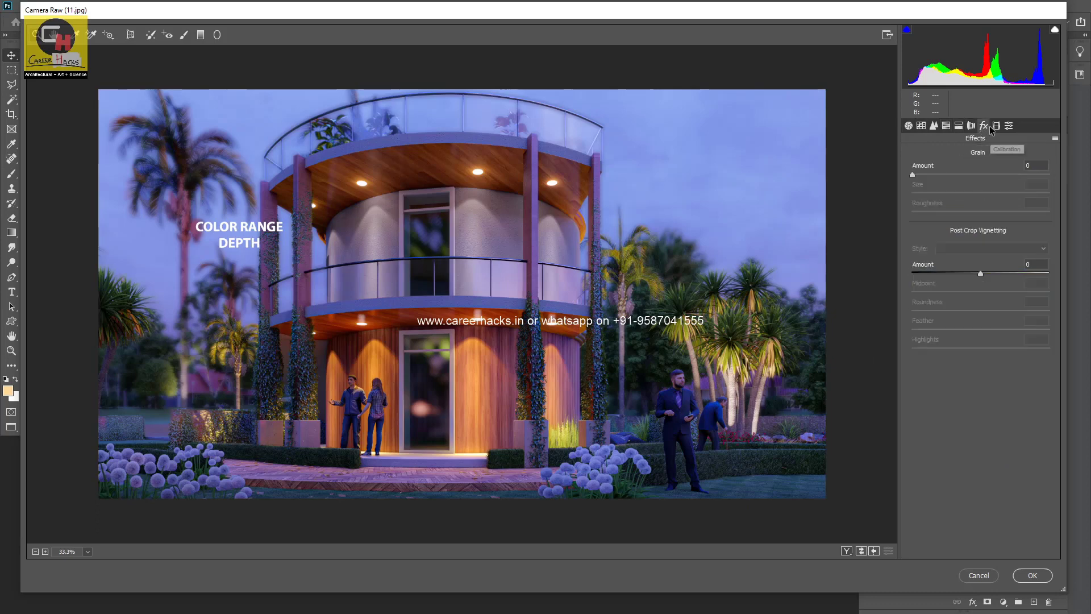
pyautogui.click(996, 126)
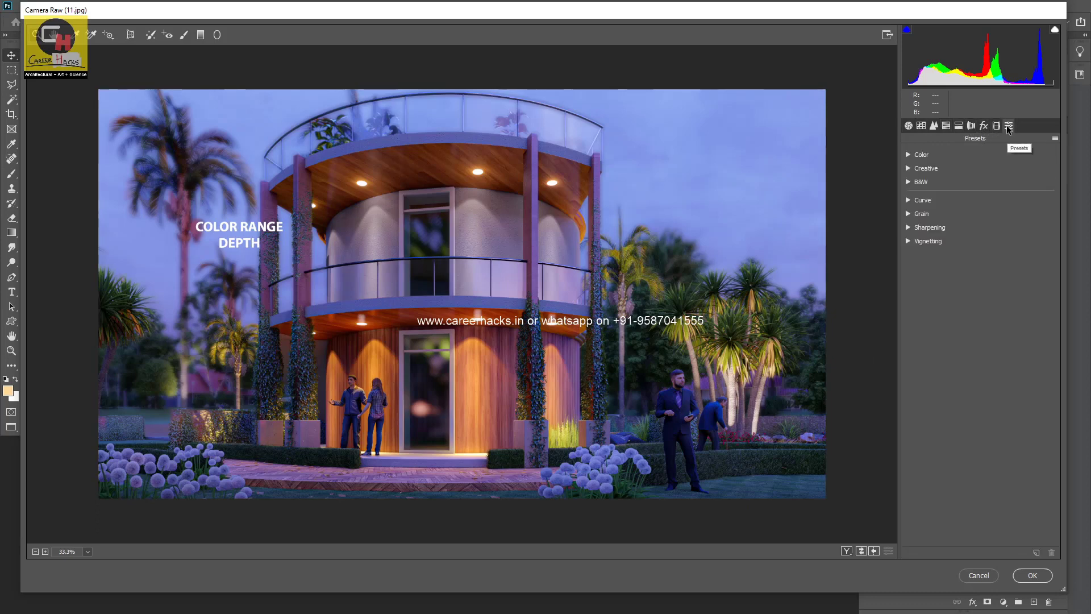
# Step: Back in Basic, raise Exposure to +0.45 with Highlights -23 and apply the grade
pyautogui.click(908, 126)
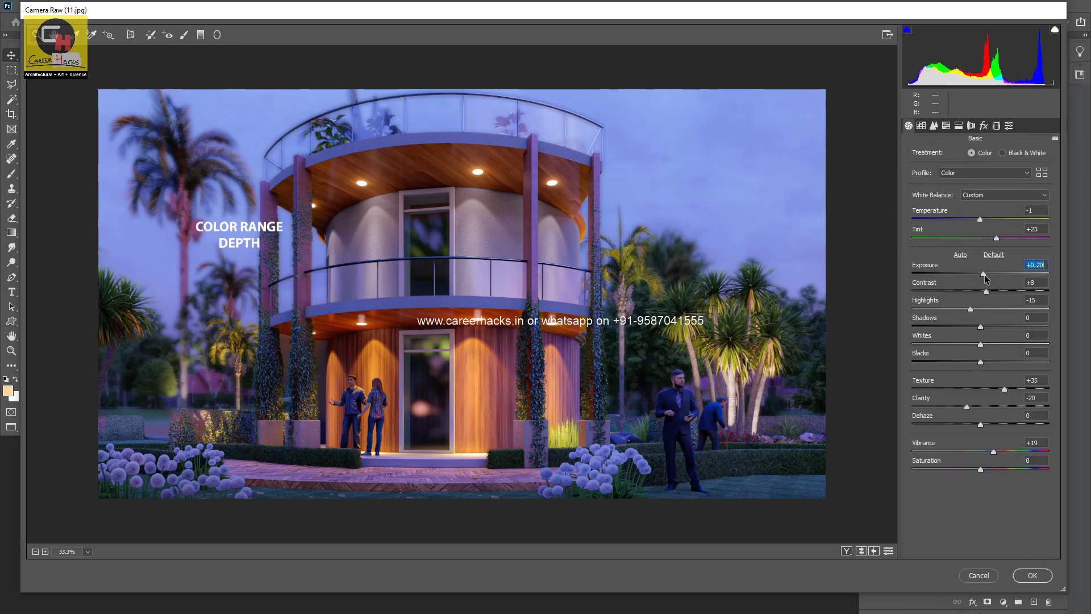
pyautogui.moveTo(984, 275)
pyautogui.mouseDown()
pyautogui.moveTo(965, 309)
pyautogui.moveTo(987, 276)
pyautogui.mouseUp()
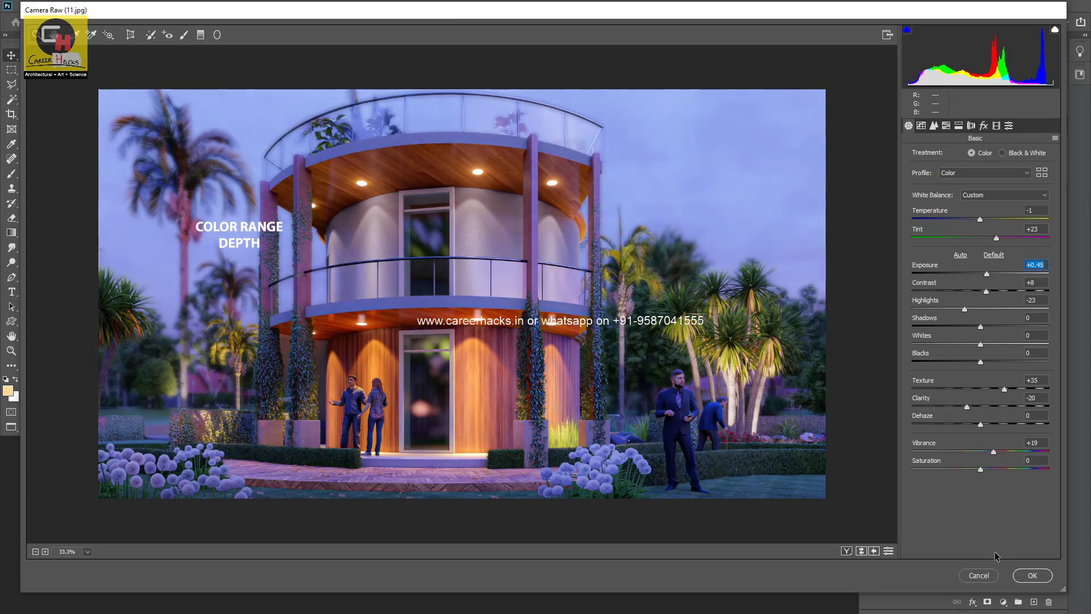
pyautogui.click(1032, 576)
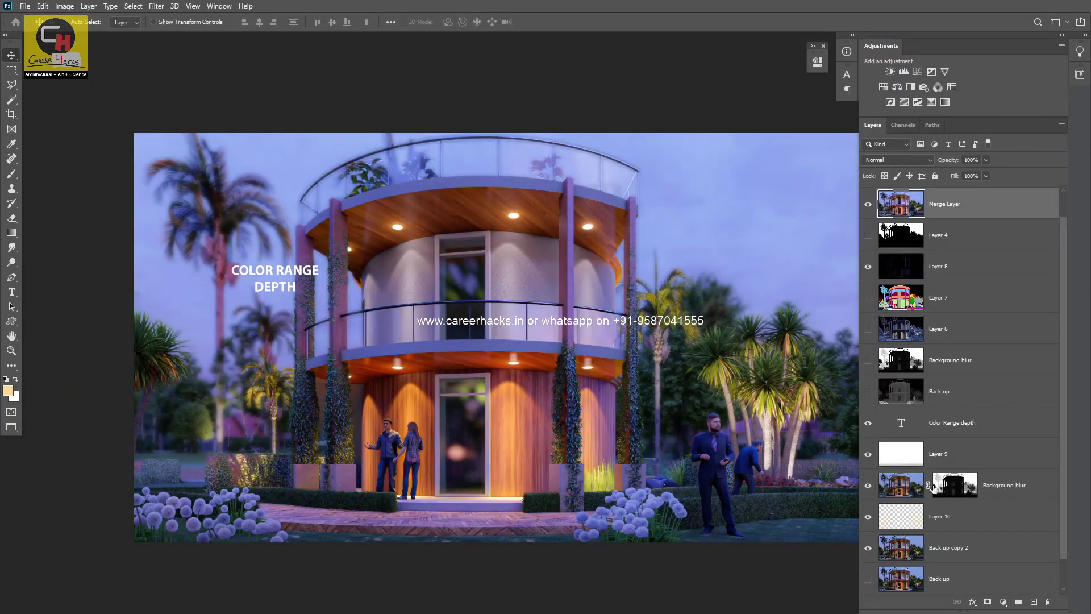
pyautogui.moveTo(551, 413)
pyautogui.mouseDown()
pyautogui.moveTo(482, 399)
pyautogui.moveTo(495, 413)
pyautogui.mouseUp()
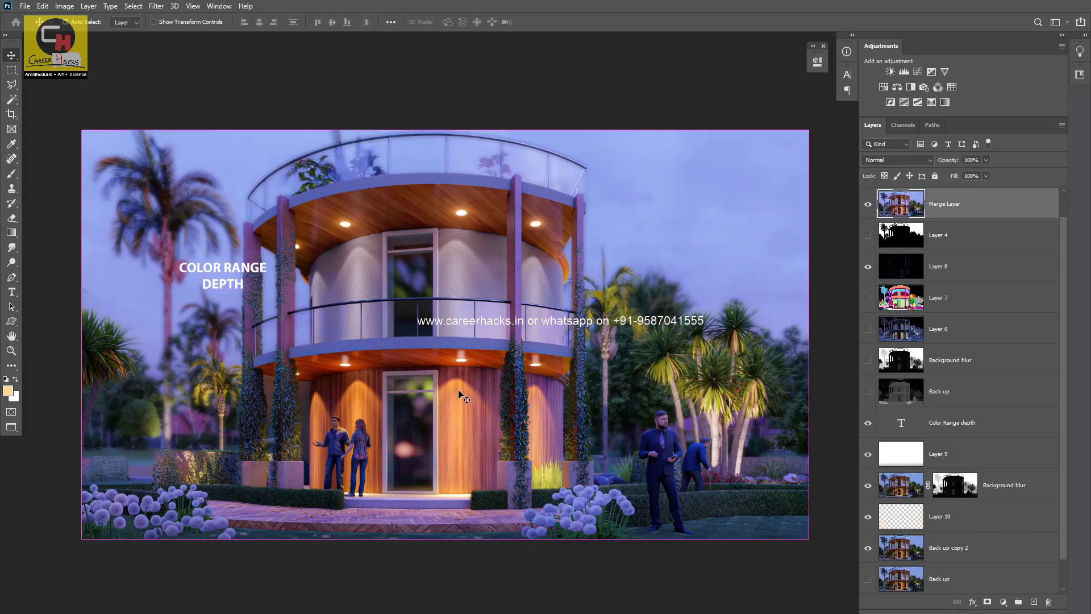
pyautogui.hotkey('ctrl', '+')
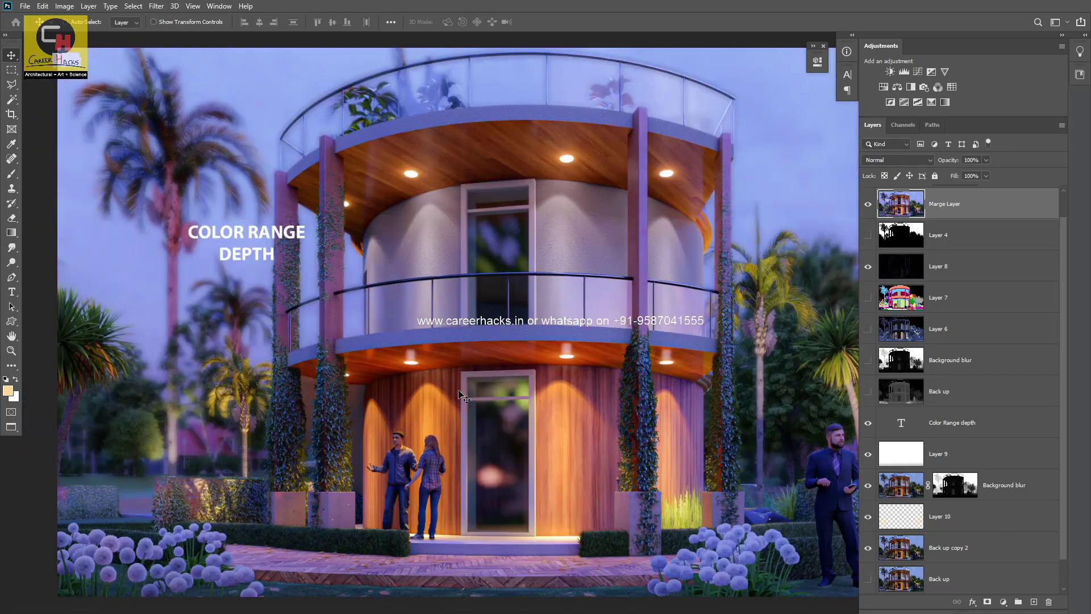
pyautogui.press('f')
pyautogui.press('f')
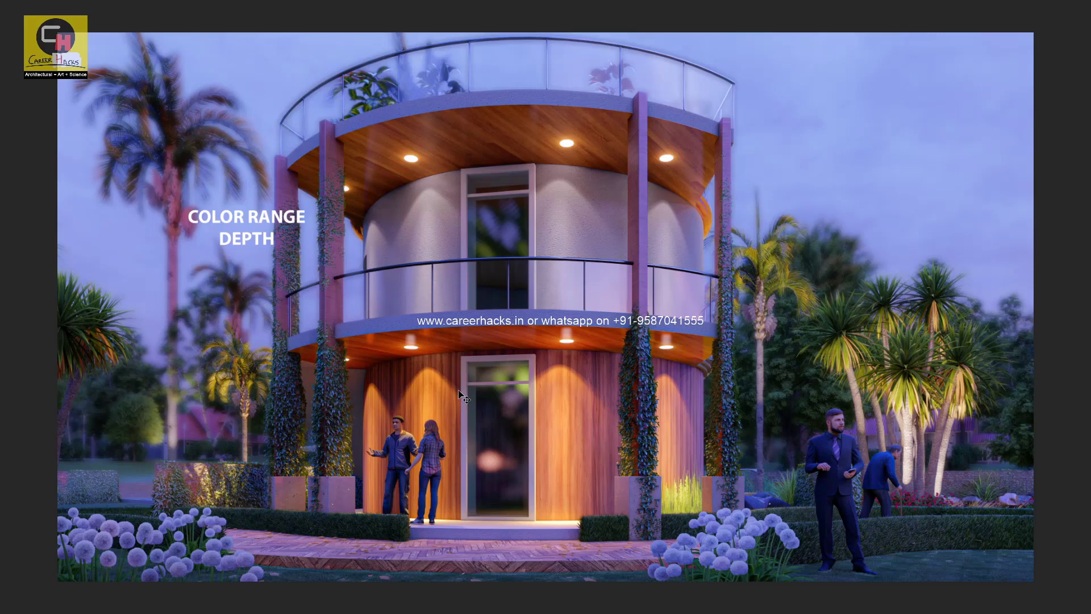
pyautogui.press('f')
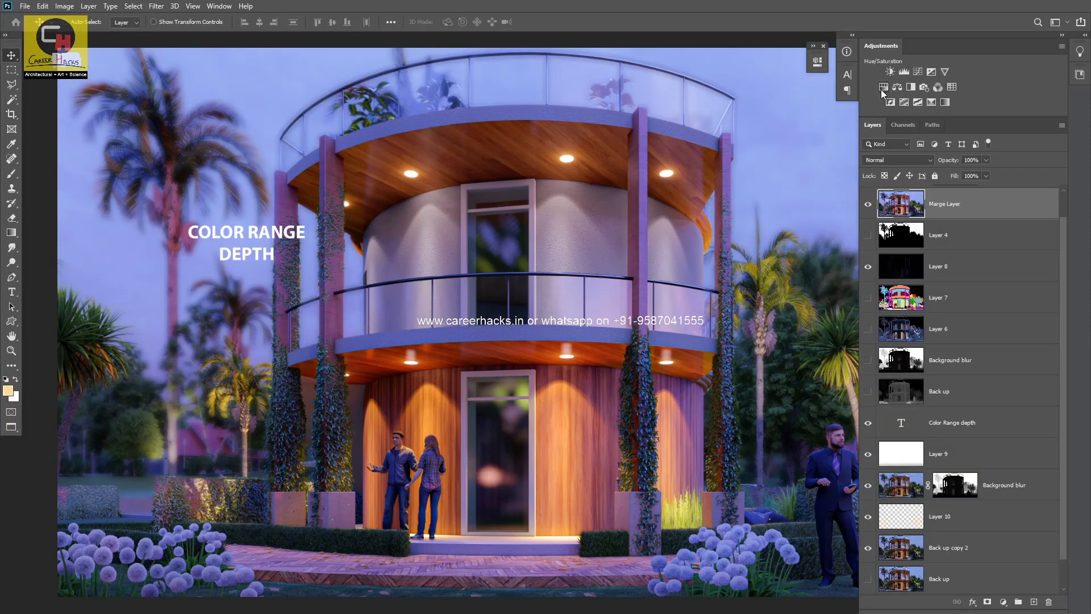
# Step: Add a Hue/Saturation adjustment that lowers the saturation of the Yellows
pyautogui.click(883, 87)
pyautogui.click(717, 110)
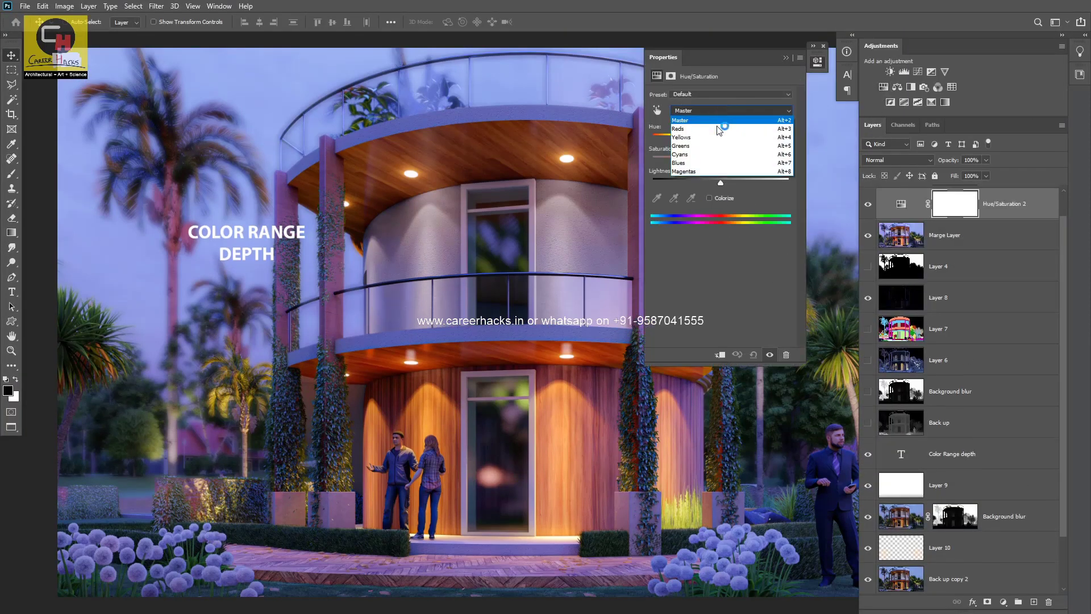
pyautogui.click(717, 140)
pyautogui.moveTo(712, 164); pyautogui.dragTo(709, 162)
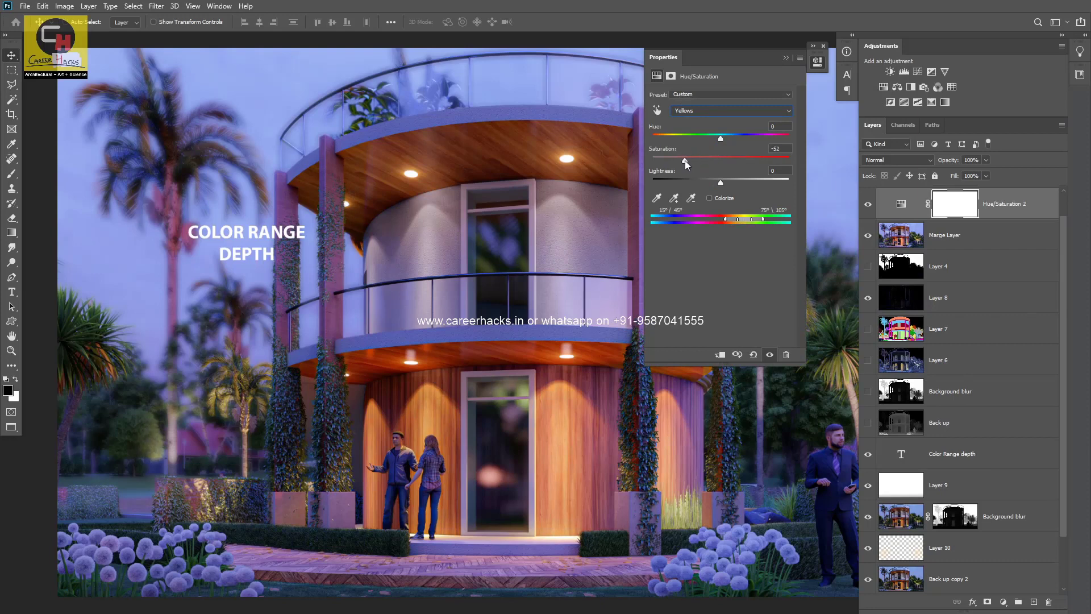
pyautogui.click(785, 58)
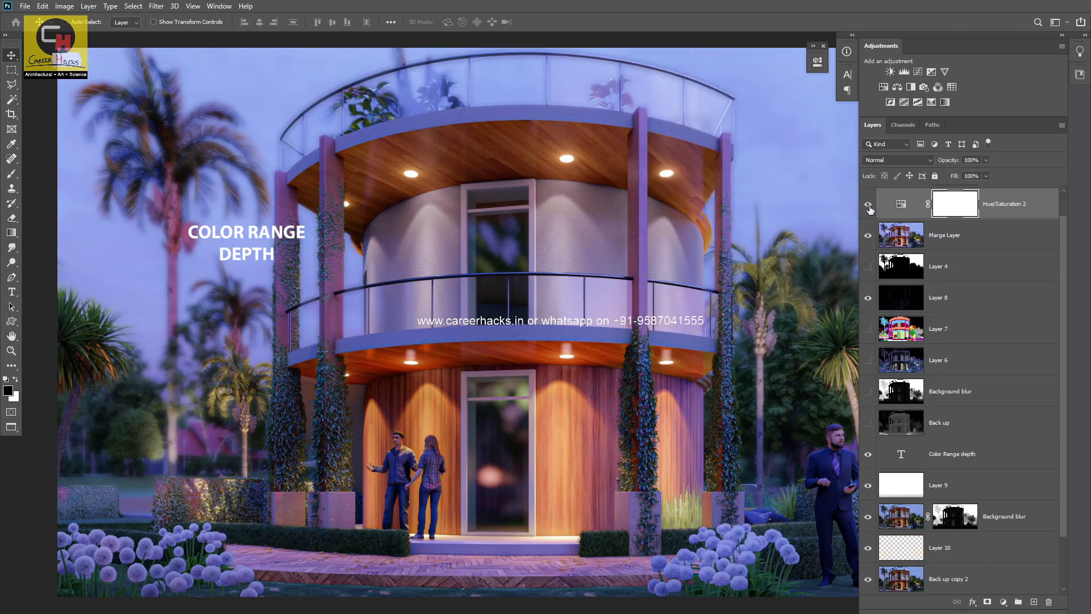
# Step: Compare the adjustment on and off, then reduce its Fill to 52%
pyautogui.click(868, 206)
pyautogui.click(869, 205)
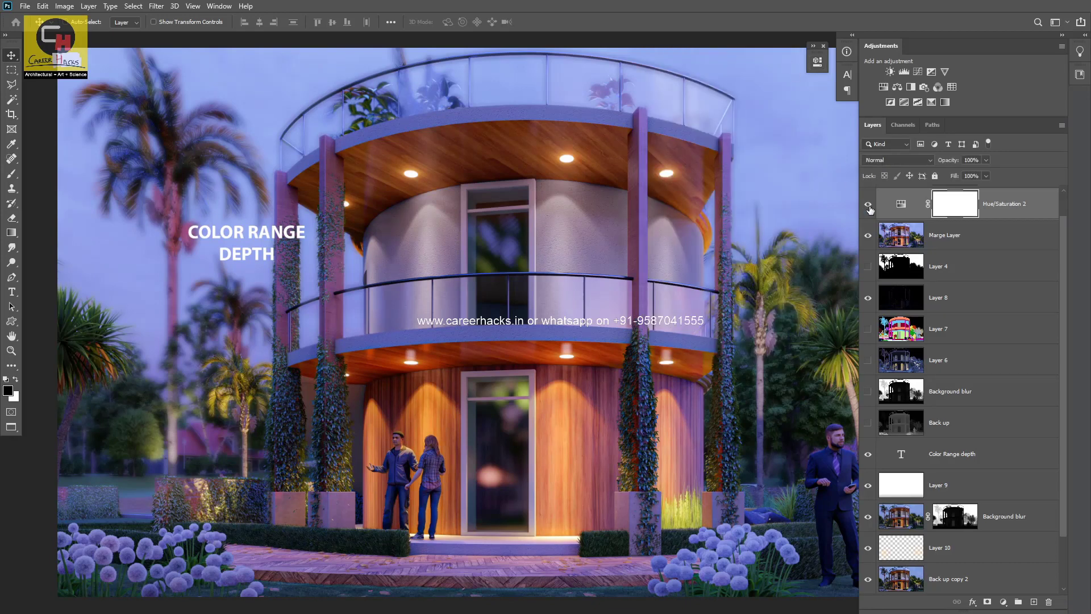
pyautogui.click(868, 206)
pyautogui.click(868, 206)
pyautogui.click(869, 206)
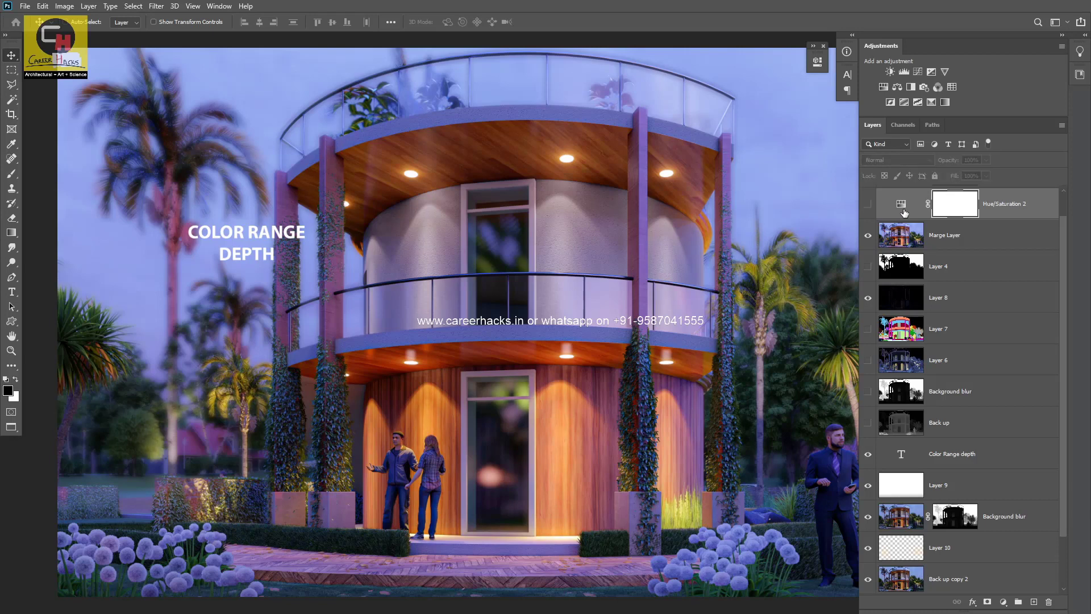
pyautogui.click(867, 206)
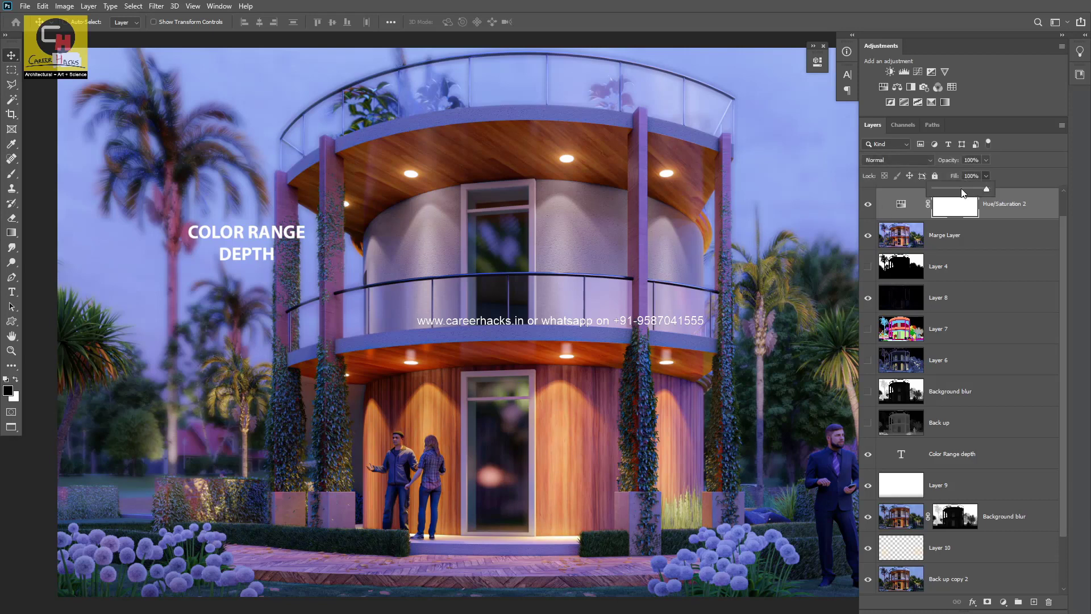
pyautogui.click(962, 190)
pyautogui.click(868, 206)
pyautogui.click(868, 205)
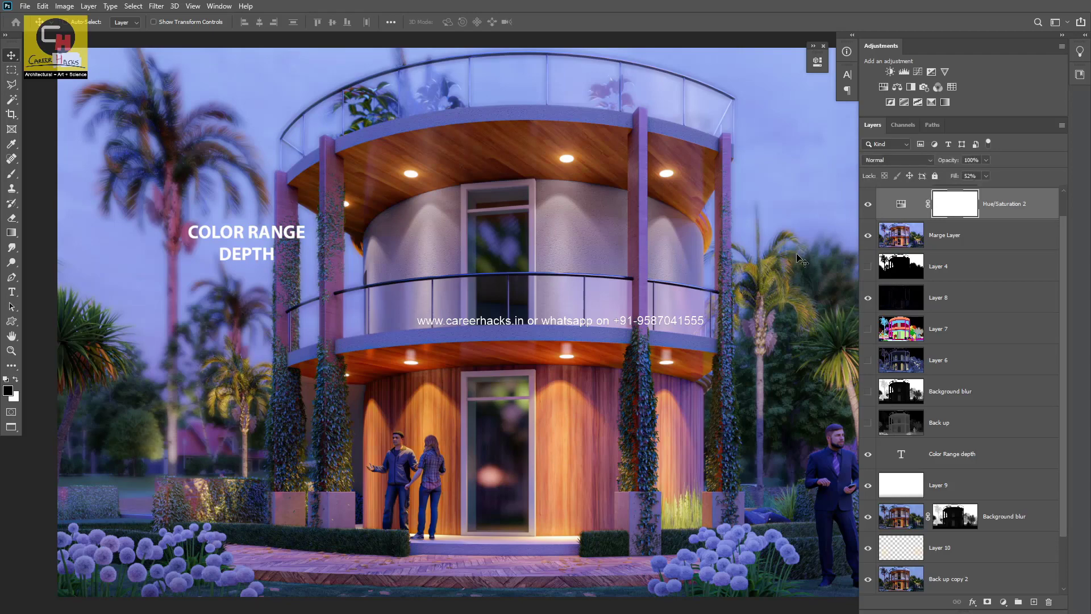
# Step: Zoom in on the house doors and move Layer 7's colour map to the top of the stack
pyautogui.keyDown('alt'); pyautogui.click(520, 355); pyautogui.keyUp('alt')
pyautogui.keyDown('ctrl'); pyautogui.click(592, 375); pyautogui.keyUp('ctrl')
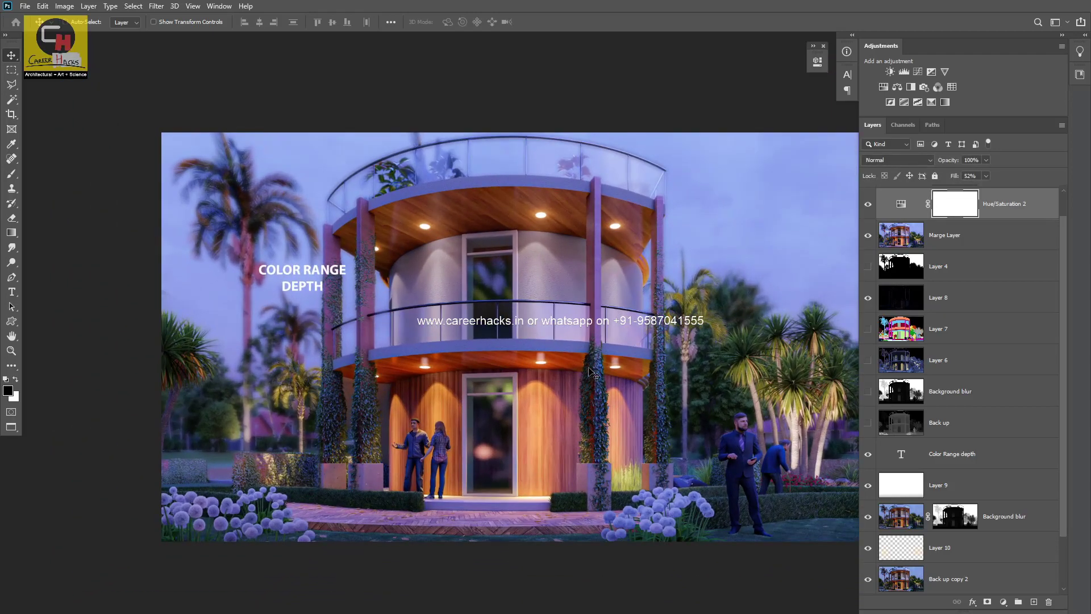
pyautogui.keyDown('ctrl'); pyautogui.click(574, 362); pyautogui.keyUp('ctrl')
pyautogui.moveTo(467, 438); pyautogui.dragTo(444, 389)
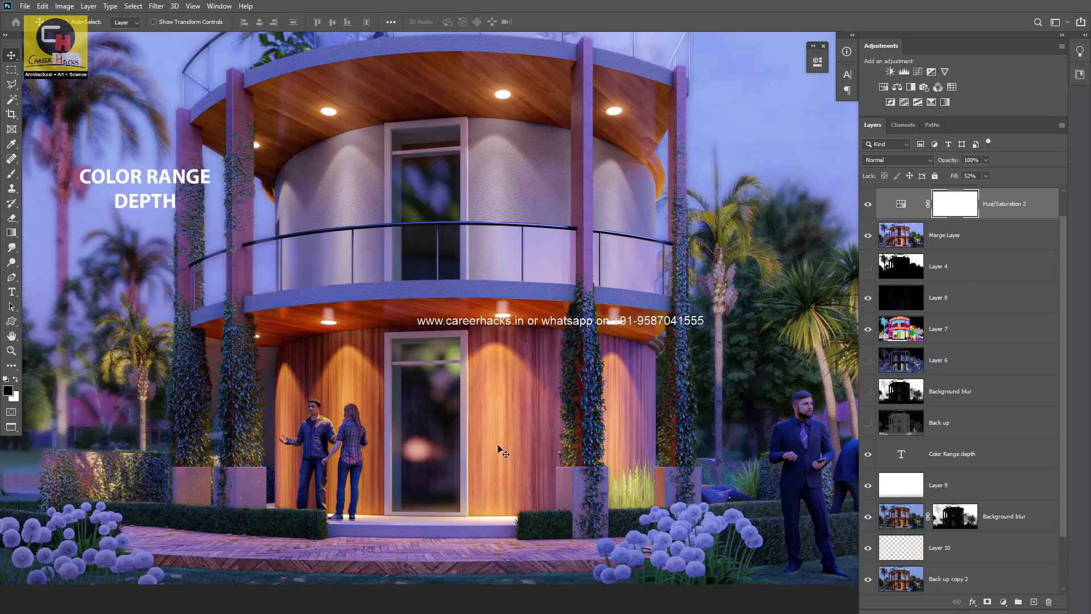
pyautogui.moveTo(927, 335); pyautogui.dragTo(898, 213)
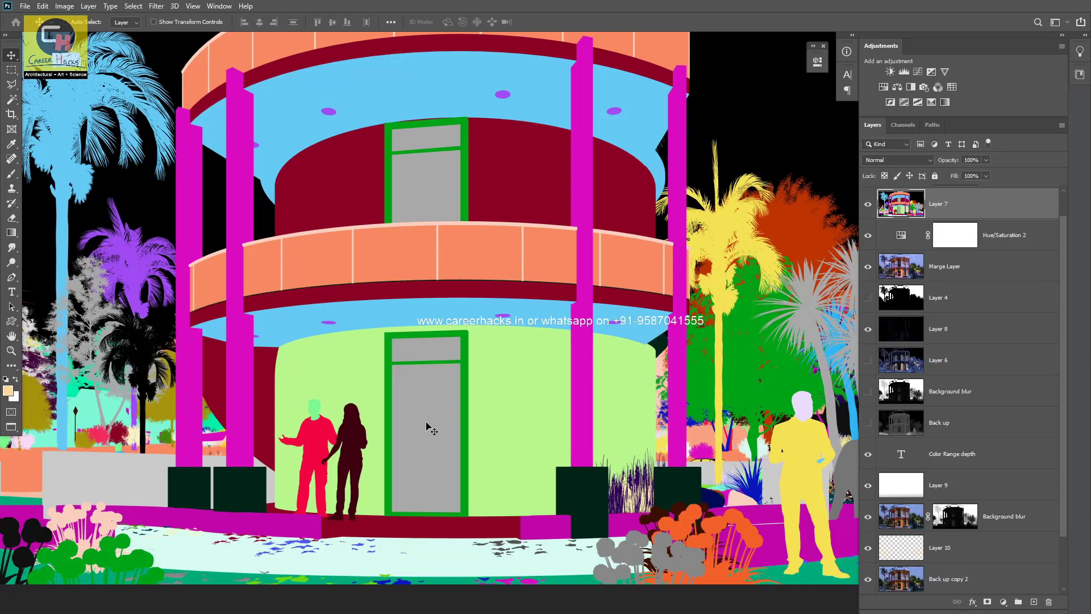
# Step: Magic Wand-select the lower and both upper door glass panels from the colour map, then hide Layer 7
pyautogui.press('w')
pyautogui.click(425, 412)
pyautogui.keyDown('shift'); pyautogui.click(430, 193); pyautogui.keyUp('shift')
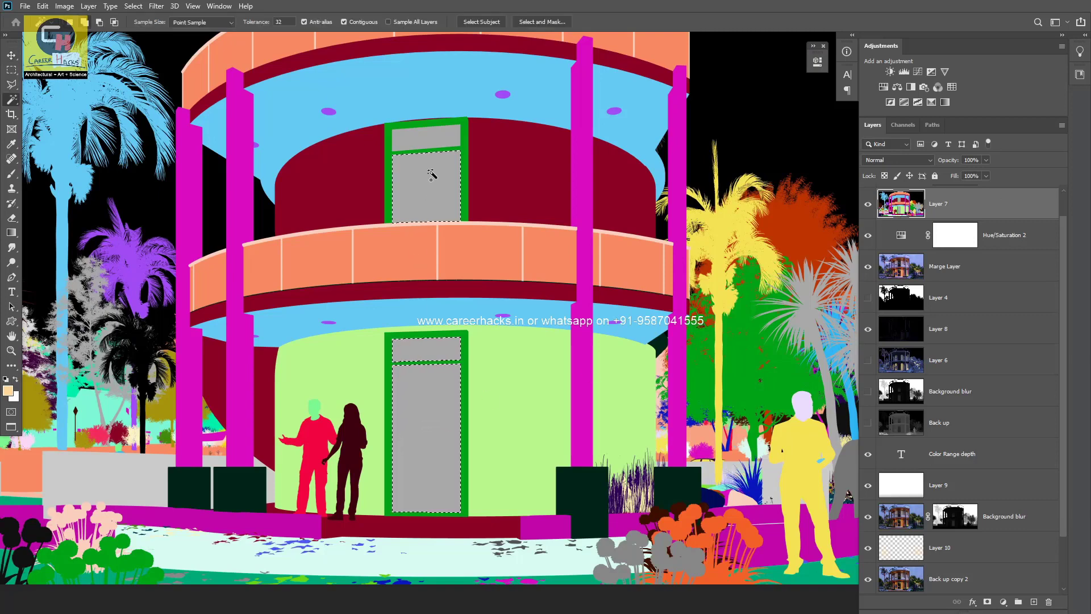
pyautogui.keyDown('shift'); pyautogui.click(434, 139); pyautogui.keyUp('shift')
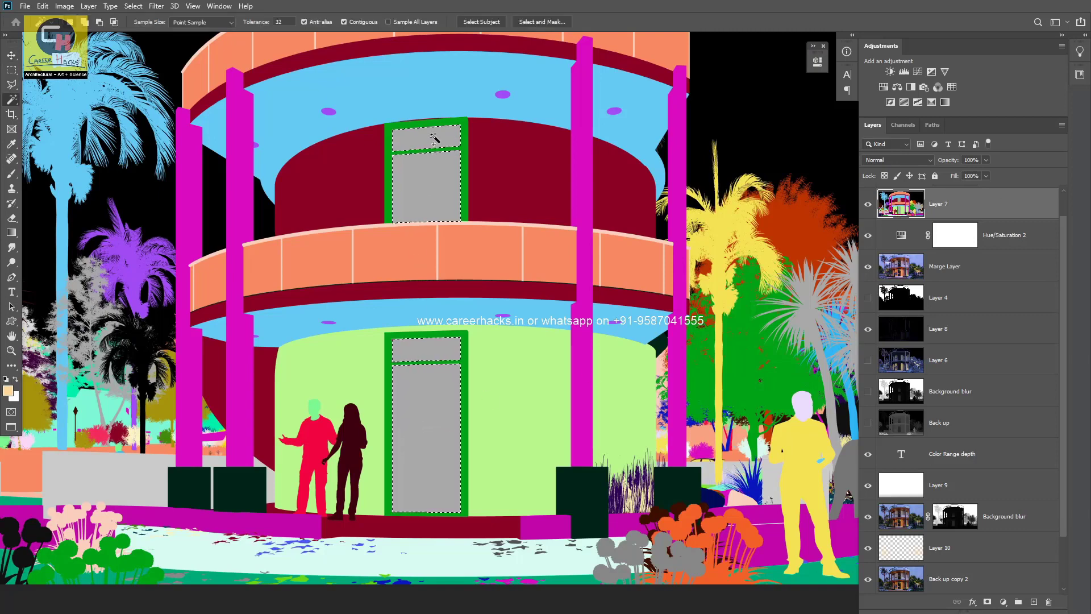
pyautogui.click(868, 203)
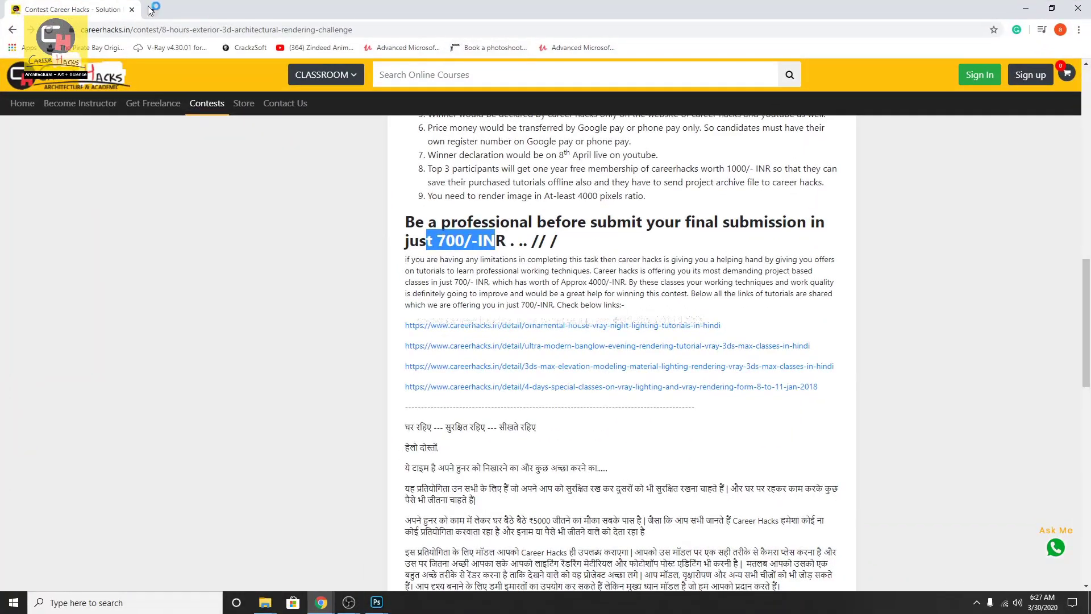
# Step: In a new tab, search Google Images for 'interior'
pyautogui.click(151, 9)
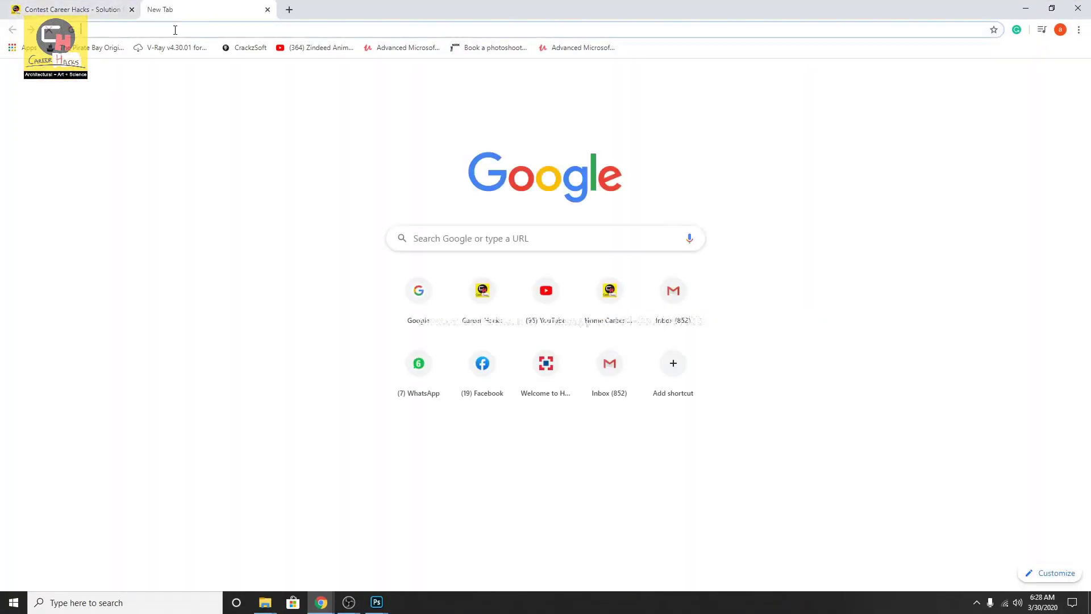
pyautogui.write('google')
pyautogui.press('Return')
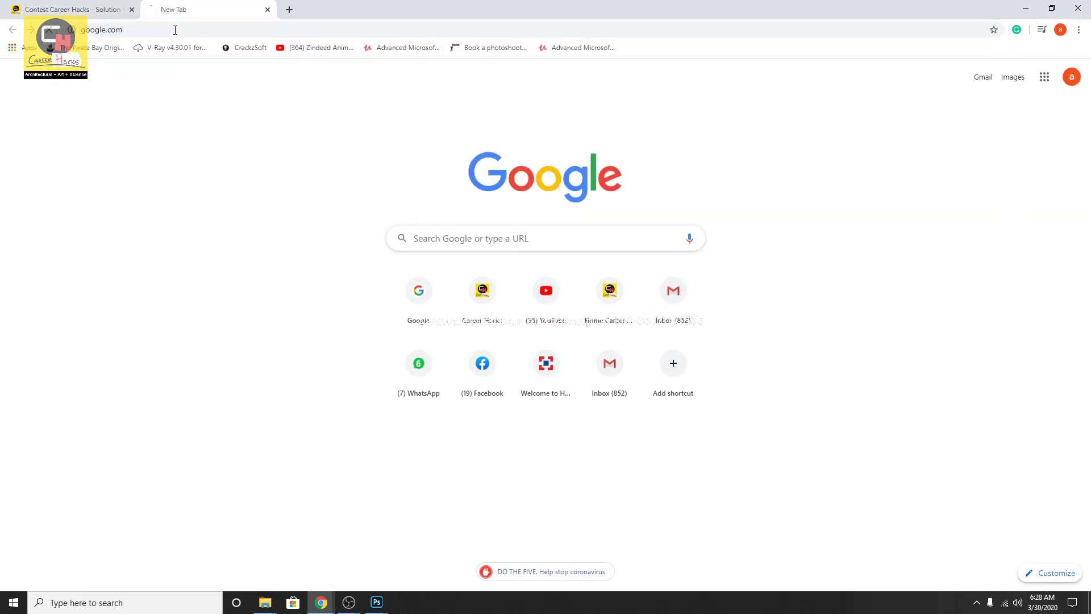
pyautogui.write('interior')
pyautogui.press('Return')
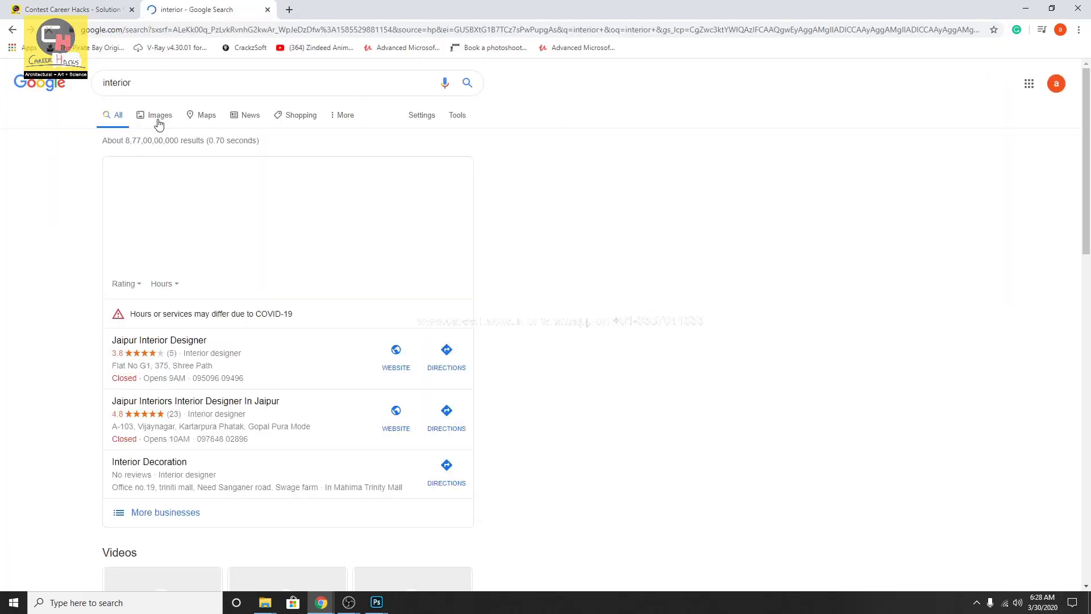
pyautogui.click(159, 121)
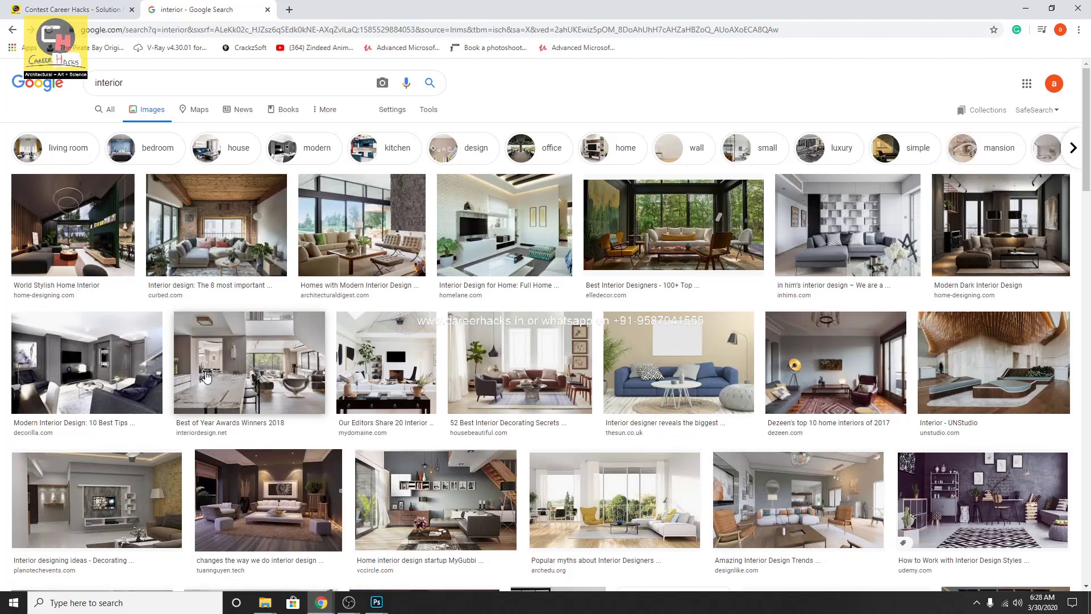
# Step: Open the purple-walled room image result in a new tab
pyautogui.scroll(-1, 206, 377)
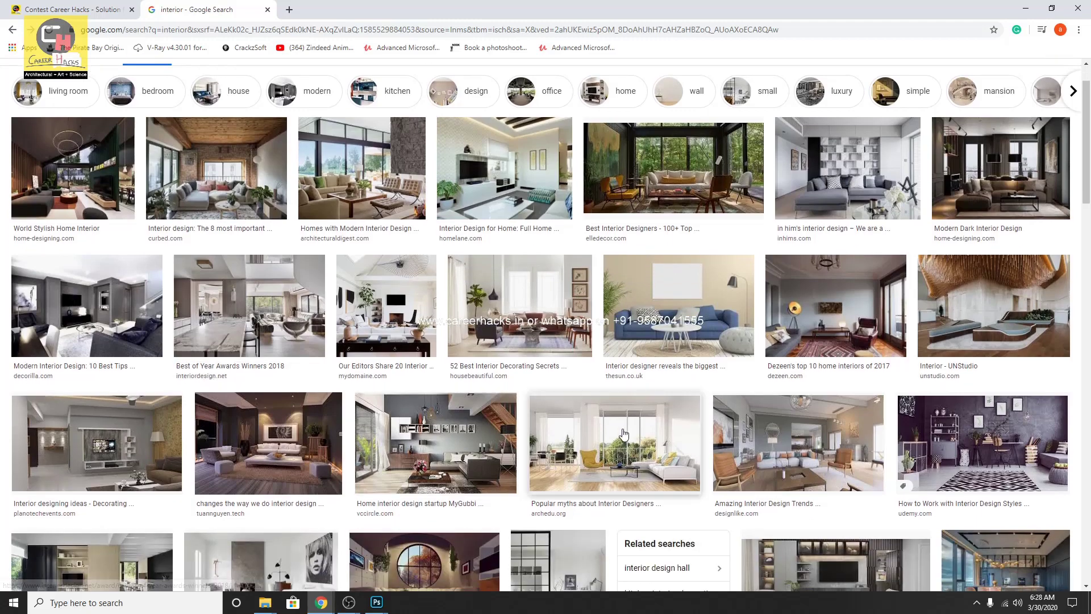
pyautogui.rightClick(997, 431)
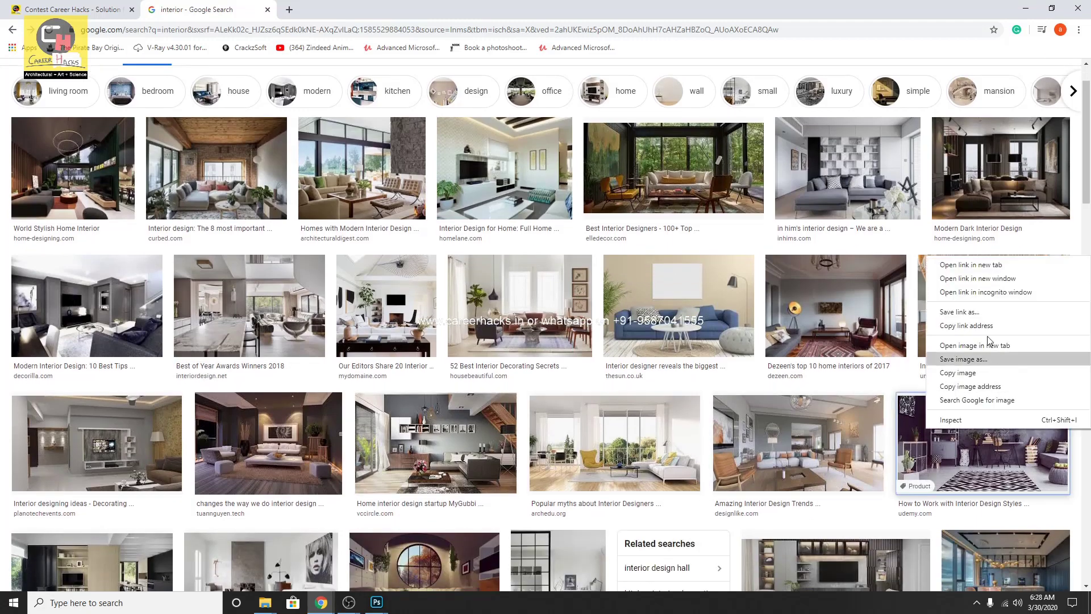
pyautogui.click(985, 267)
pyautogui.scroll(-3, 718, 428)
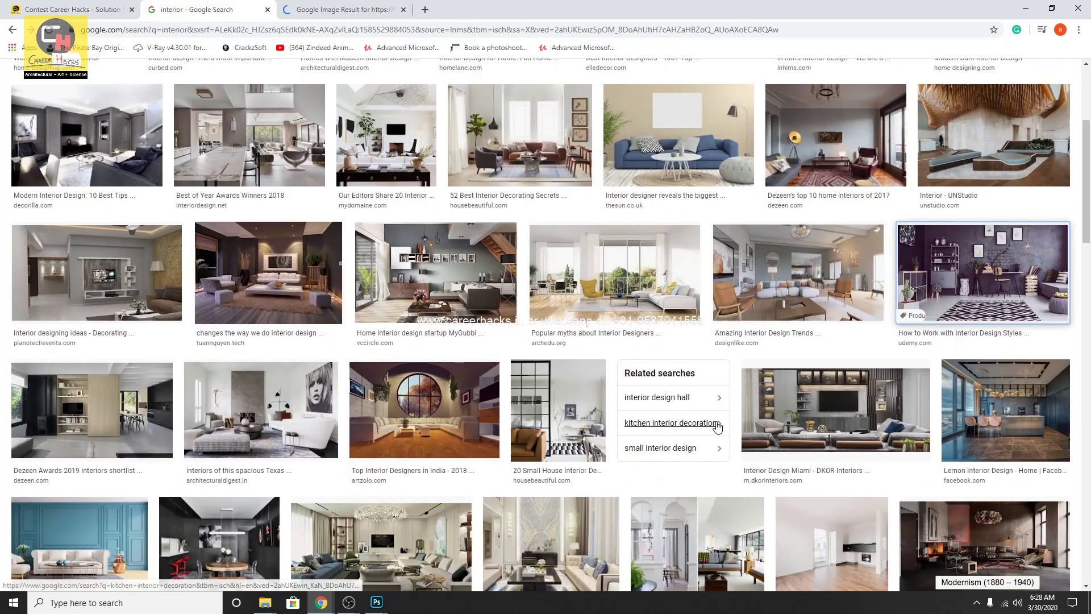
pyautogui.scroll(-1, 718, 427)
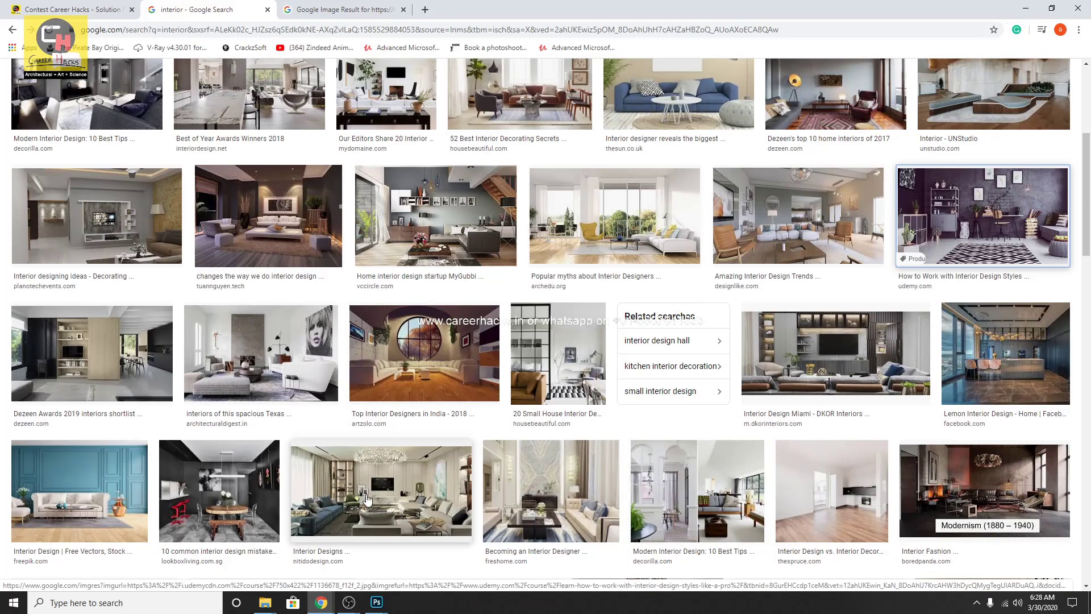
# Step: Save the purple-room interior image to the Desktop as 10.jpg
pyautogui.rightClick(284, 210)
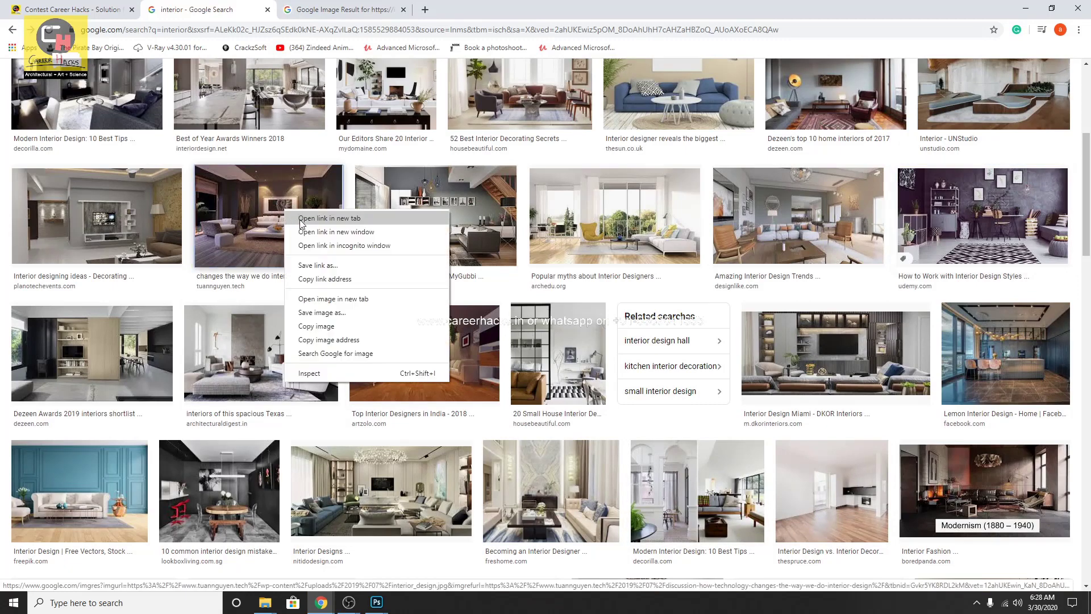
pyautogui.click(307, 216)
pyautogui.click(329, 10)
pyautogui.rightClick(580, 219)
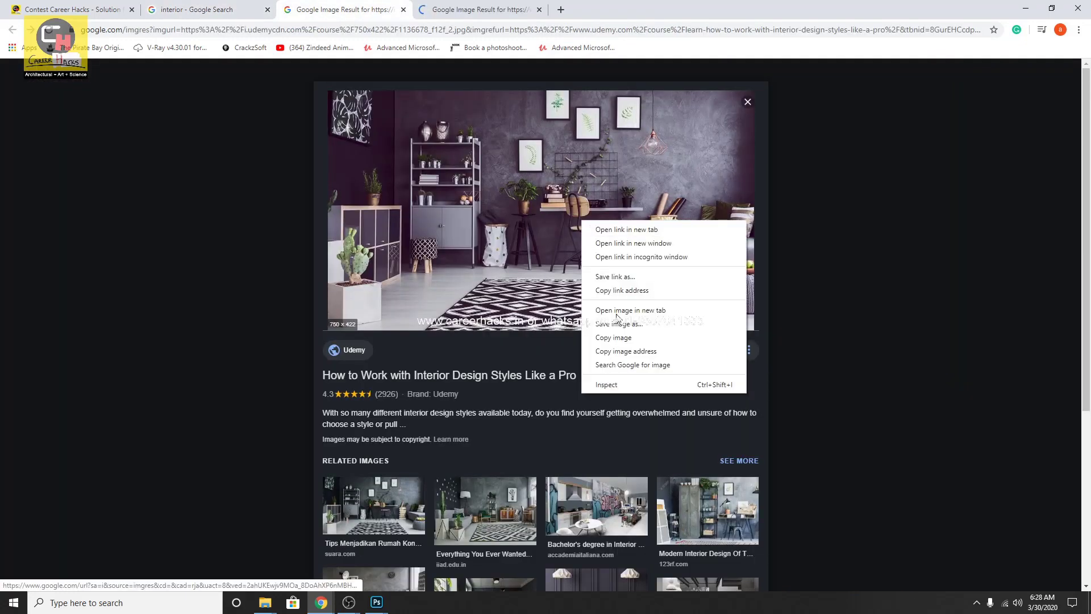
pyautogui.click(655, 332)
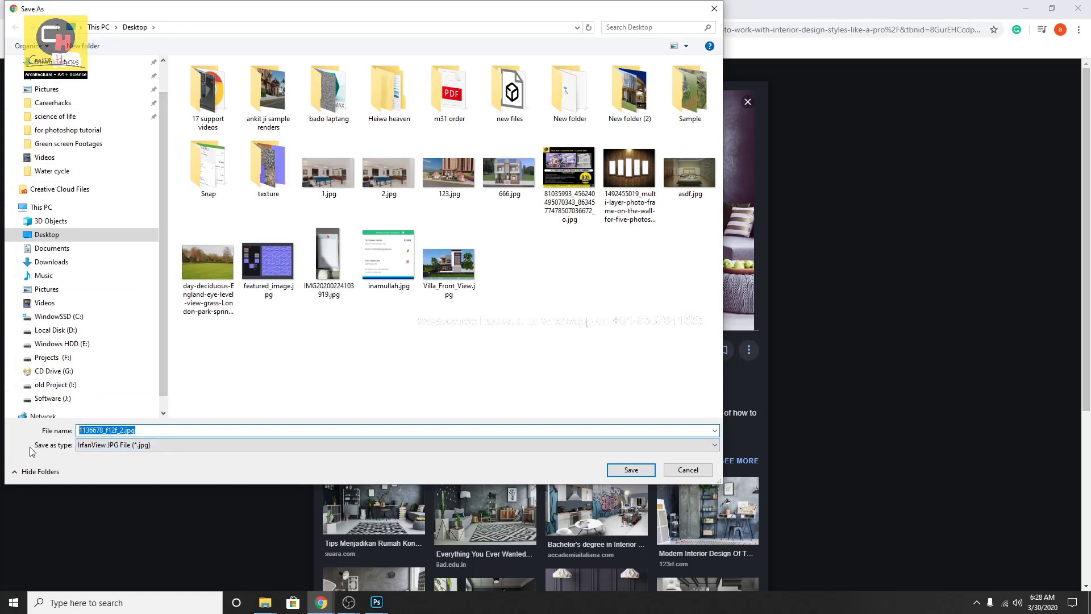
pyautogui.write('1')
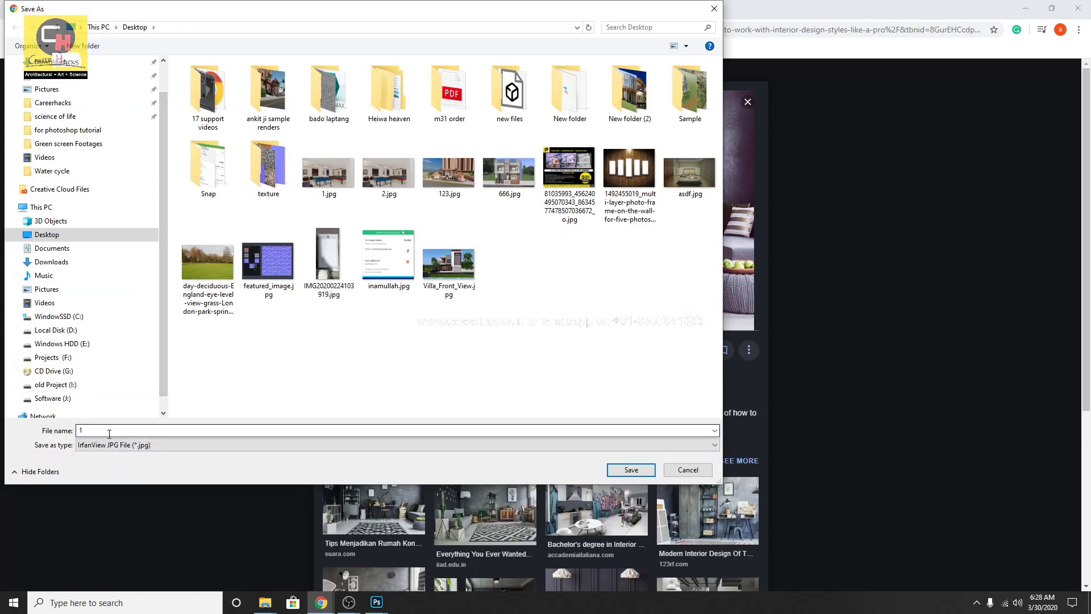
pyautogui.write('0')
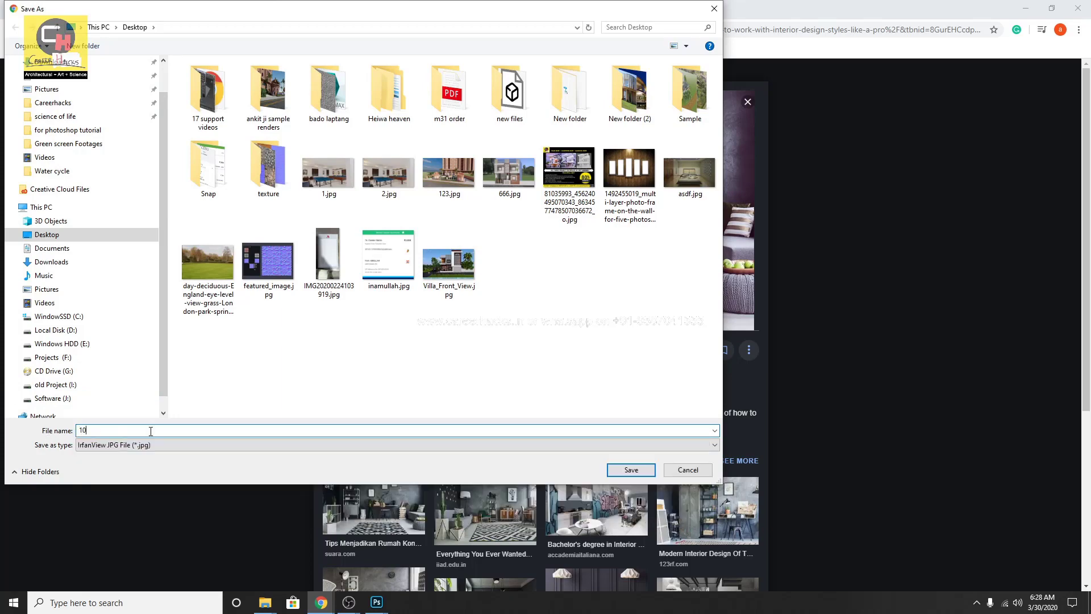
pyautogui.click(628, 469)
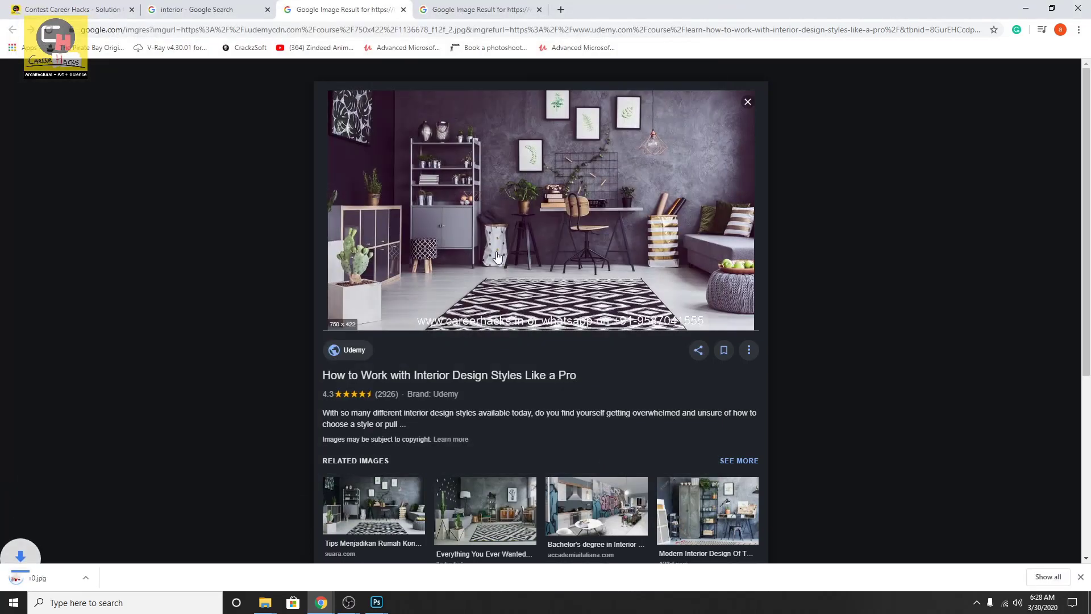
# Step: Close that tab and save the living-room image to the Desktop as 9.jpg
pyautogui.click(403, 10)
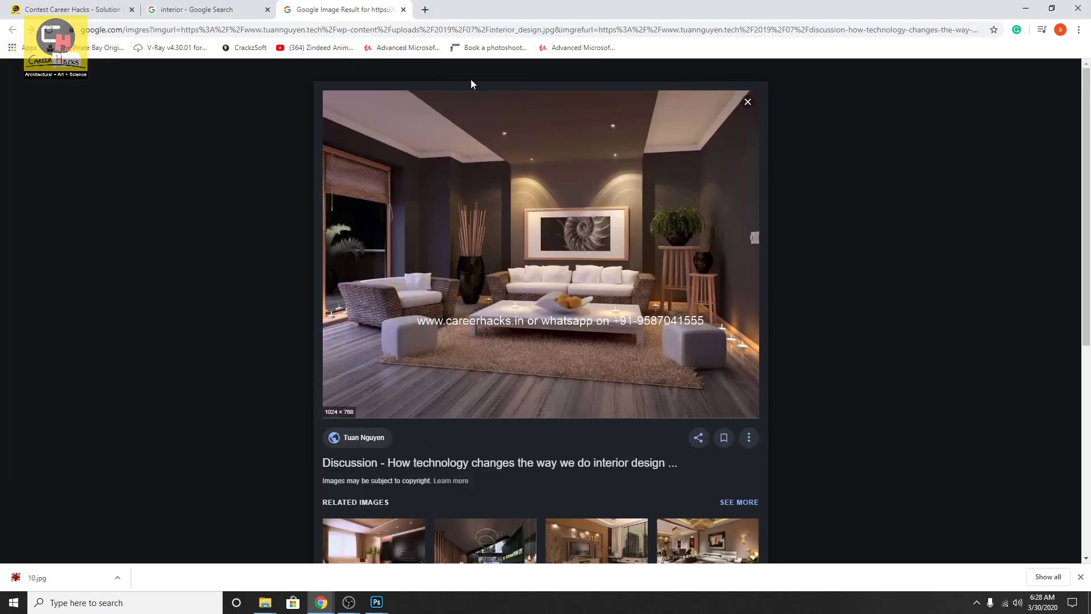
pyautogui.rightClick(563, 363)
pyautogui.click(635, 458)
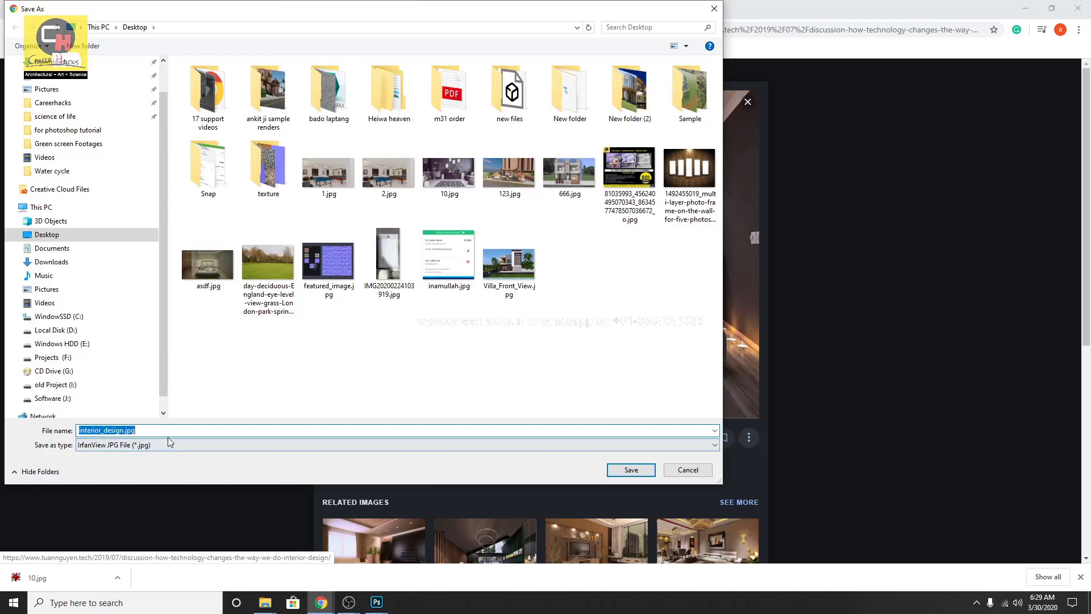
pyautogui.write('9')
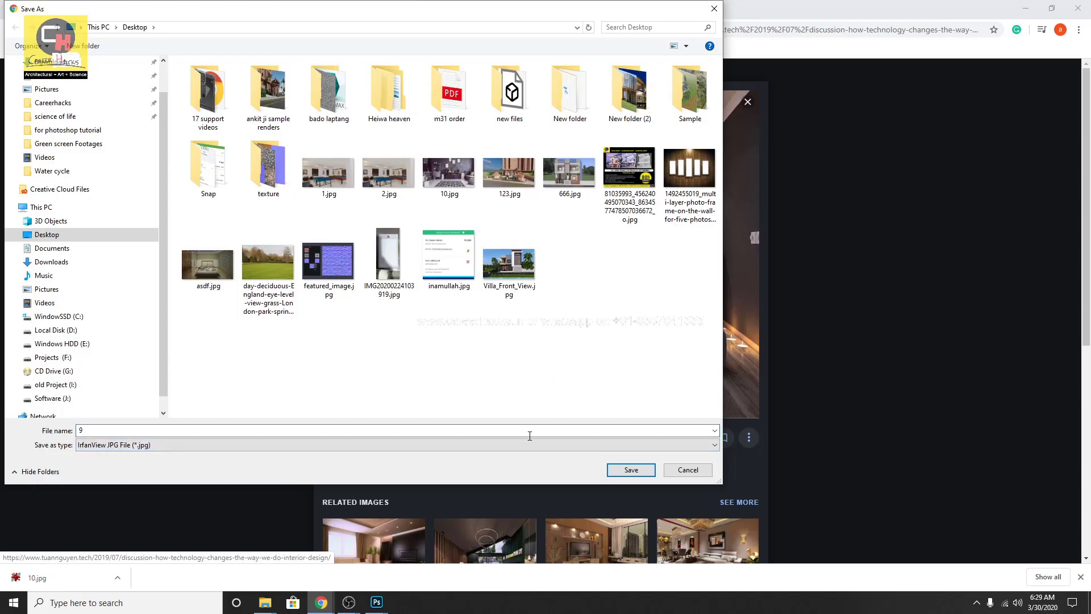
pyautogui.click(629, 471)
pyautogui.moveTo(376, 603)
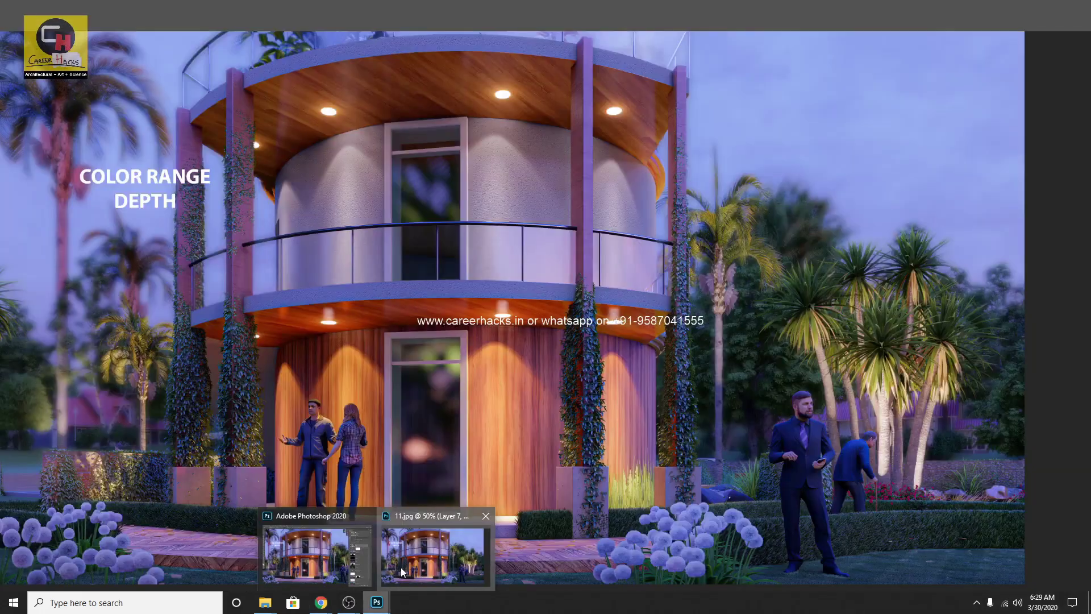
# Step: Return to the Photoshop house render, zoomed out, with panels around a floating document window
pyautogui.click(400, 568)
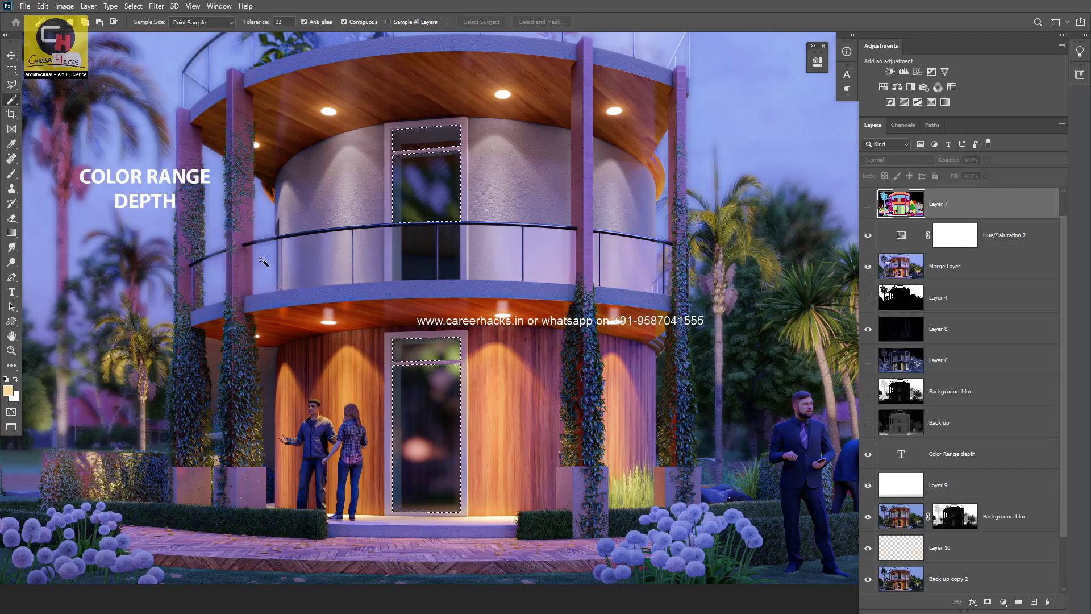
pyautogui.hotkey('ctrl', '-')
pyautogui.hotkey('ctrl', '-')
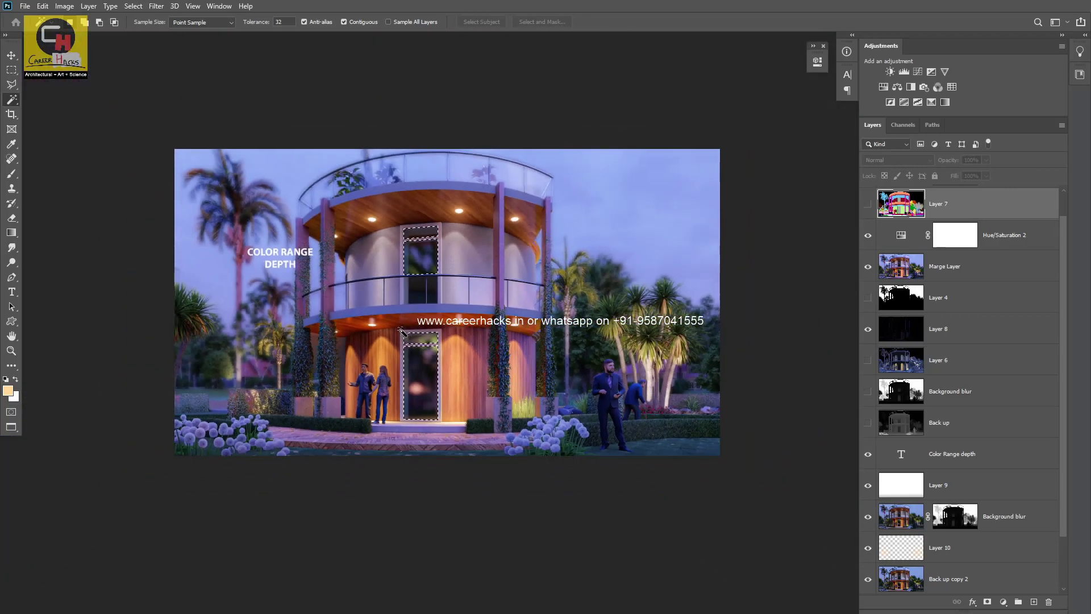
pyautogui.press('Tab')
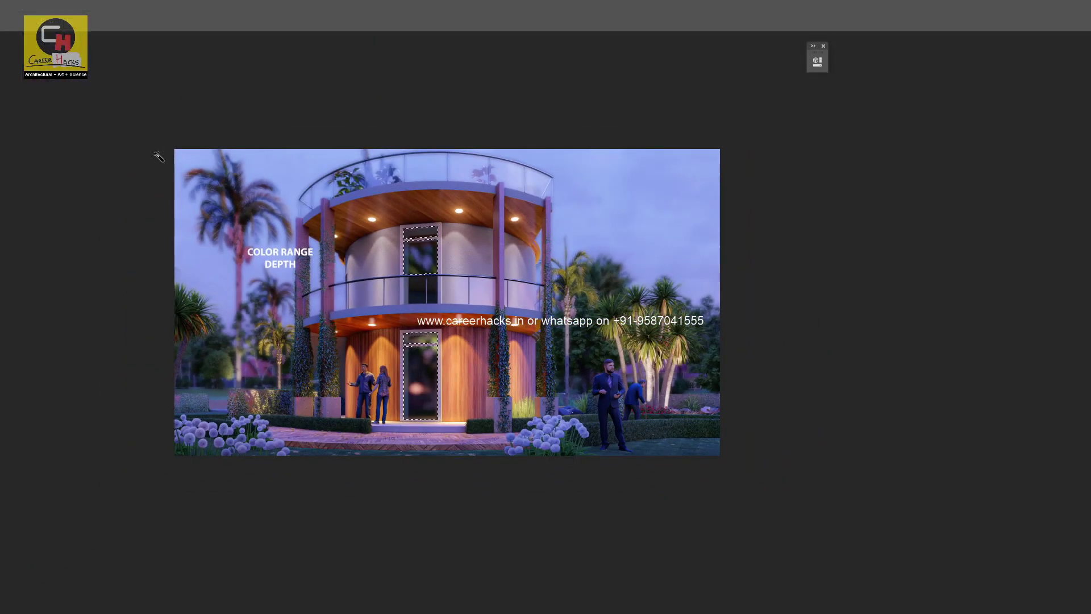
pyautogui.press('f')
pyautogui.press('Tab')
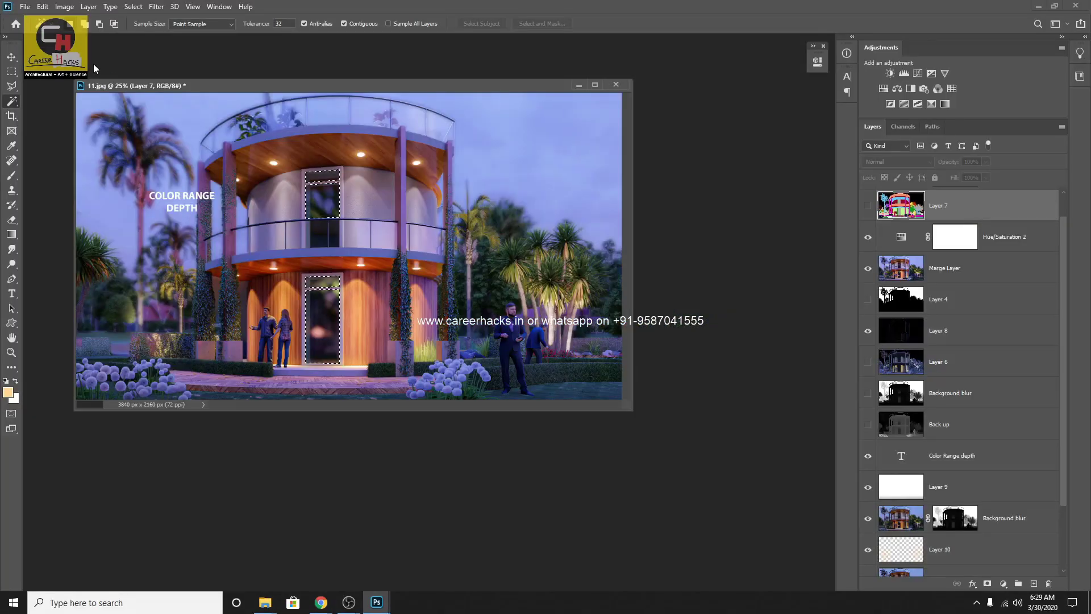
# Step: Open 10.jpg and 9.jpg together from the Desktop
pyautogui.hotkey('ctrl', 'o')
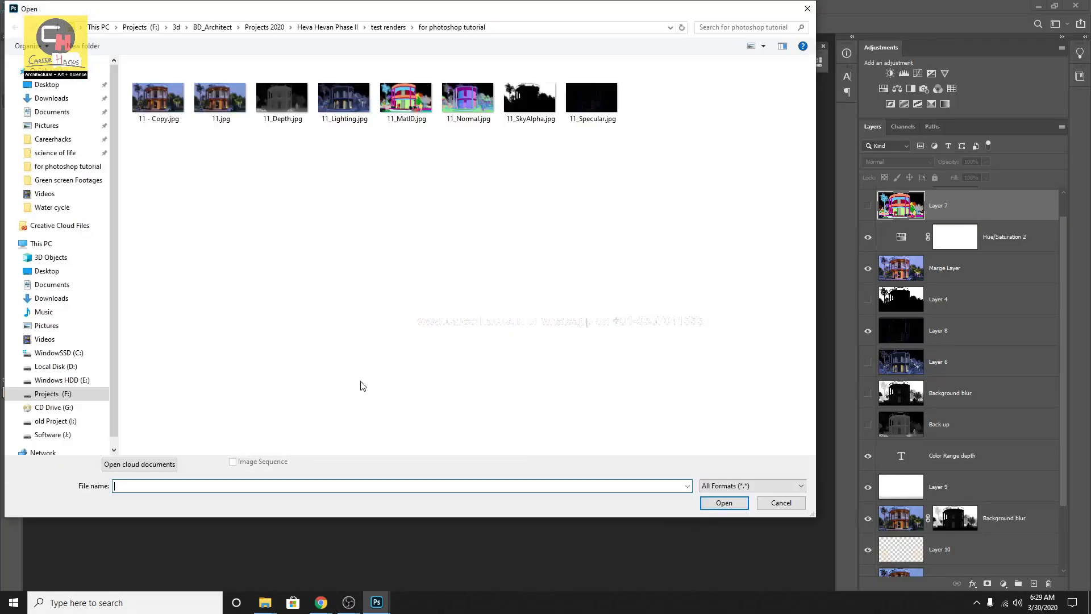
pyautogui.click(46, 84)
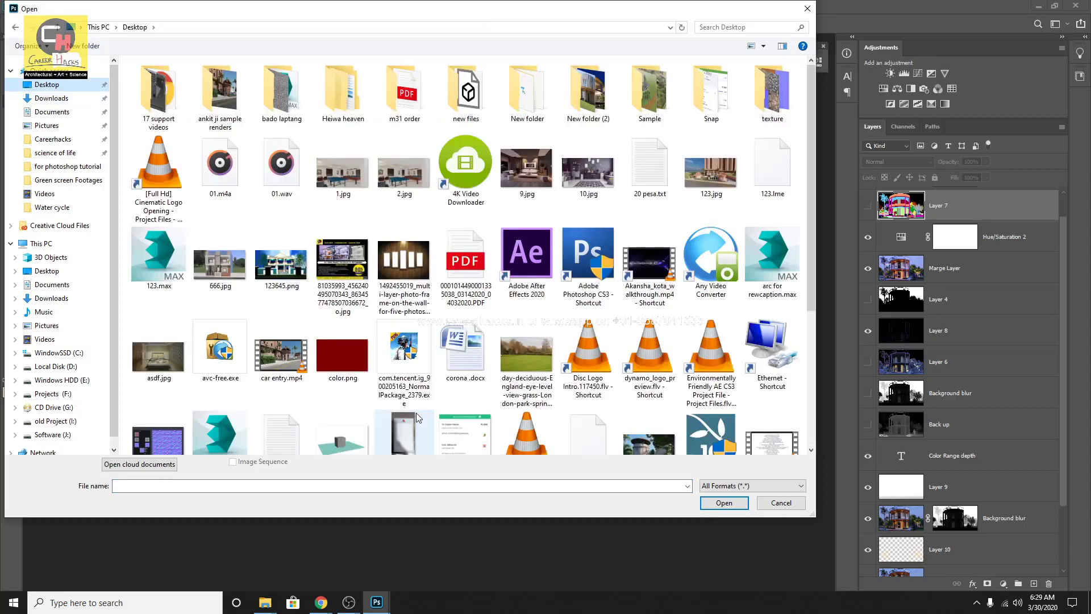
pyautogui.click(388, 486)
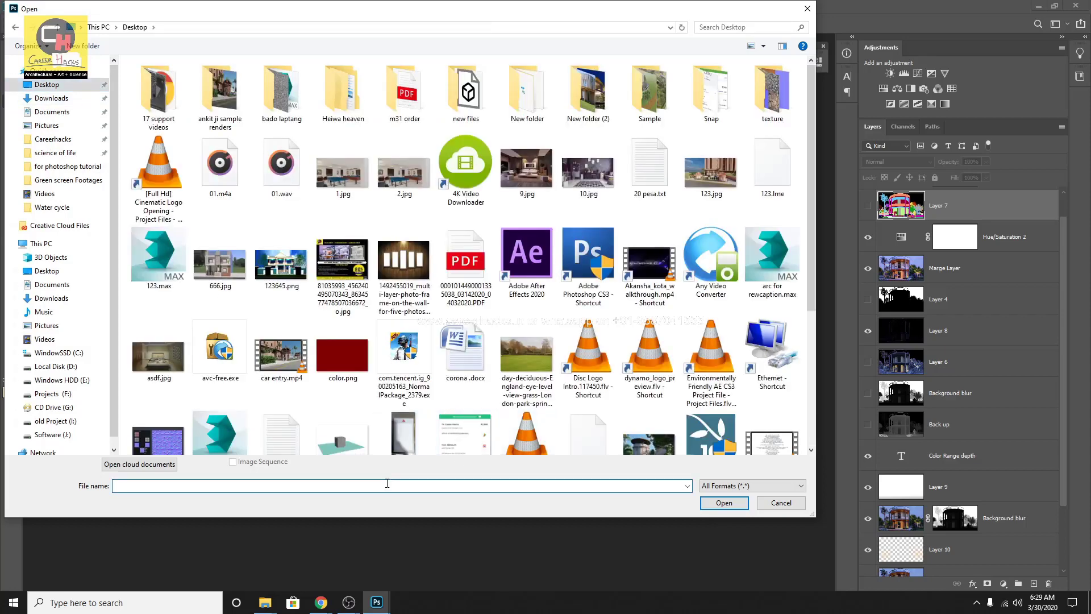
pyautogui.write('10')
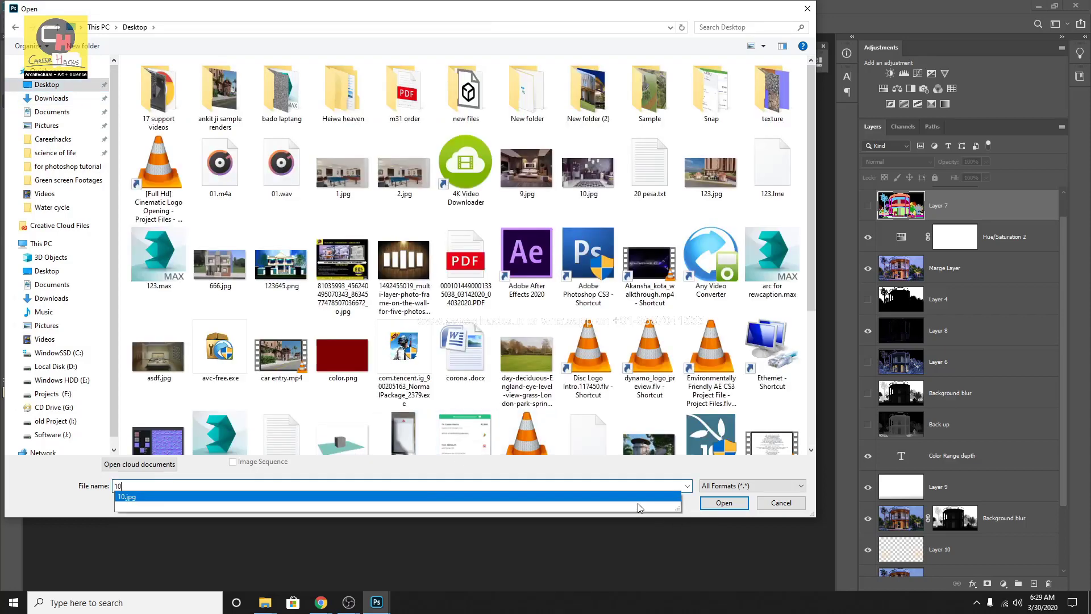
pyautogui.moveTo(810, 246); pyautogui.dragTo(812, 386)
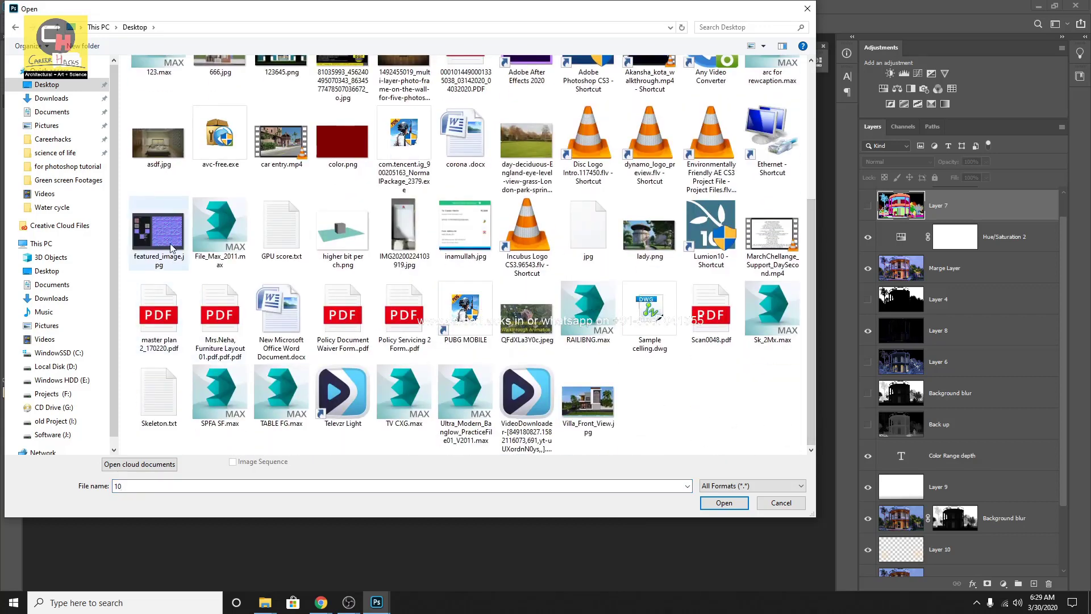
pyautogui.click(171, 165)
pyautogui.press('Home')
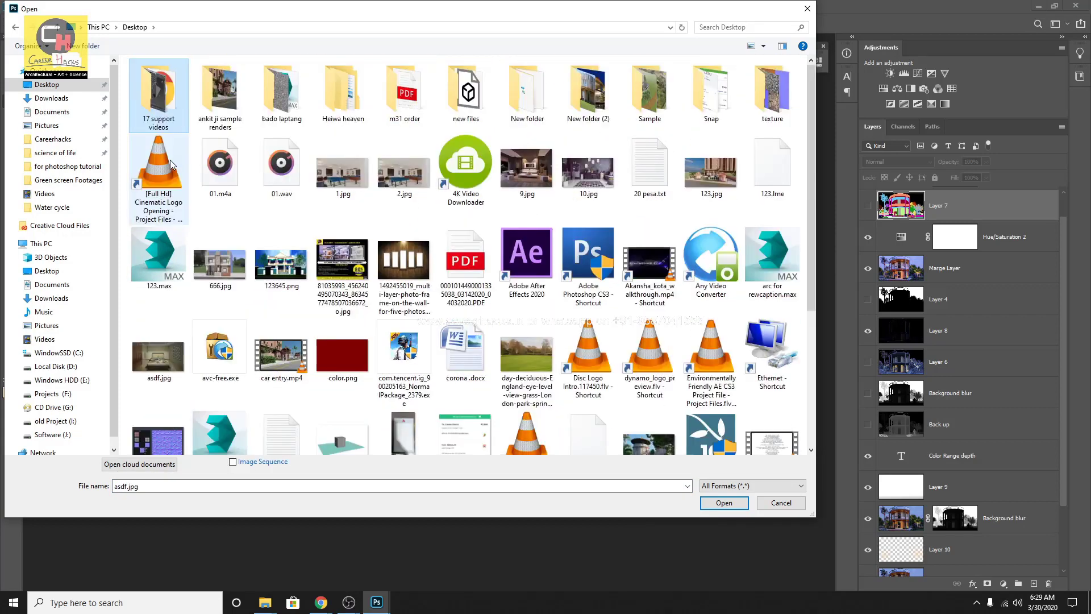
pyautogui.write('10')
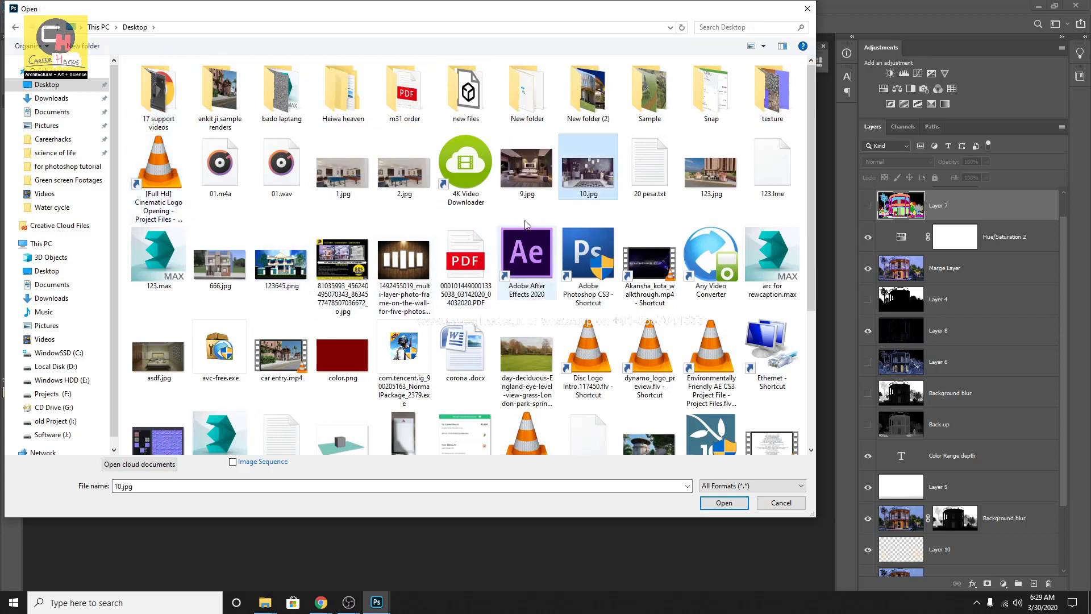
pyautogui.keyDown('ctrl'); pyautogui.click(522, 184); pyautogui.keyUp('ctrl')
pyautogui.click(724, 503)
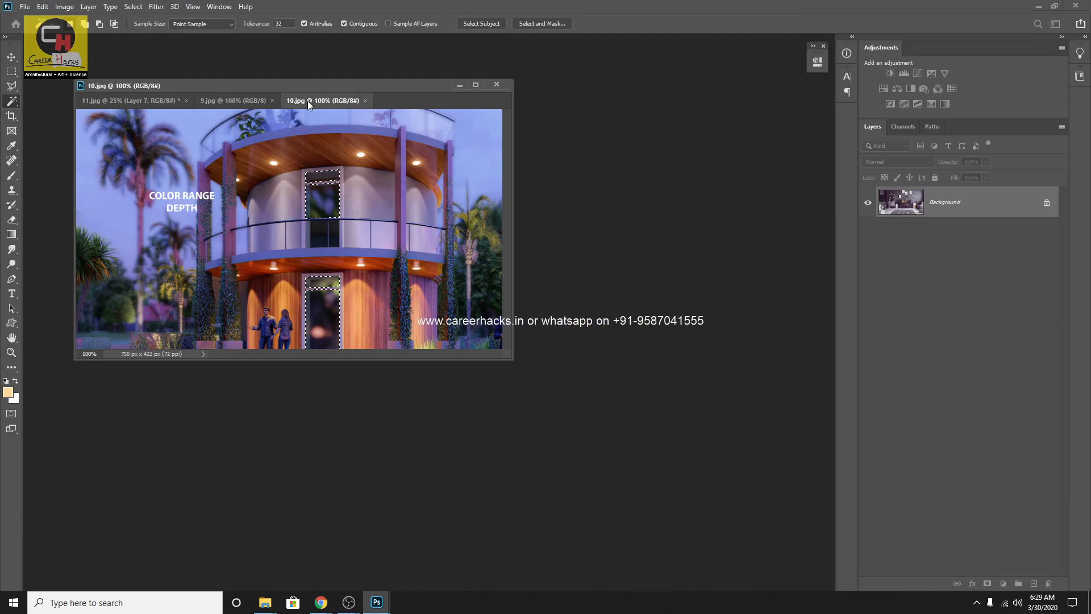
# Step: Float 9.jpg and 10.jpg in their own windows and arrange them around the 25% render
pyautogui.moveTo(308, 100); pyautogui.dragTo(550, 210)
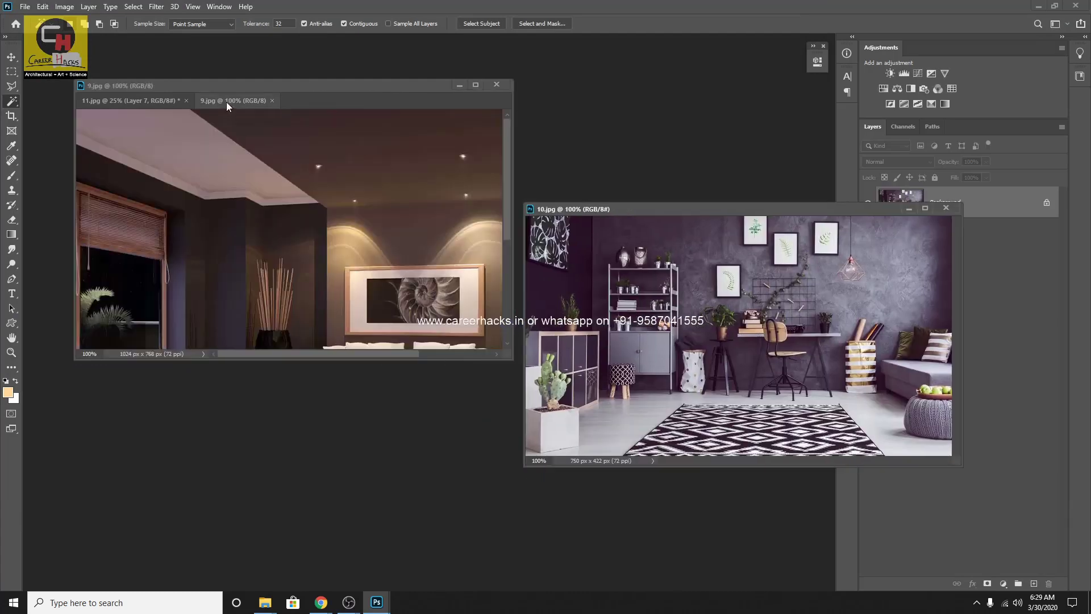
pyautogui.moveTo(227, 101); pyautogui.dragTo(396, 320)
pyautogui.click(262, 105)
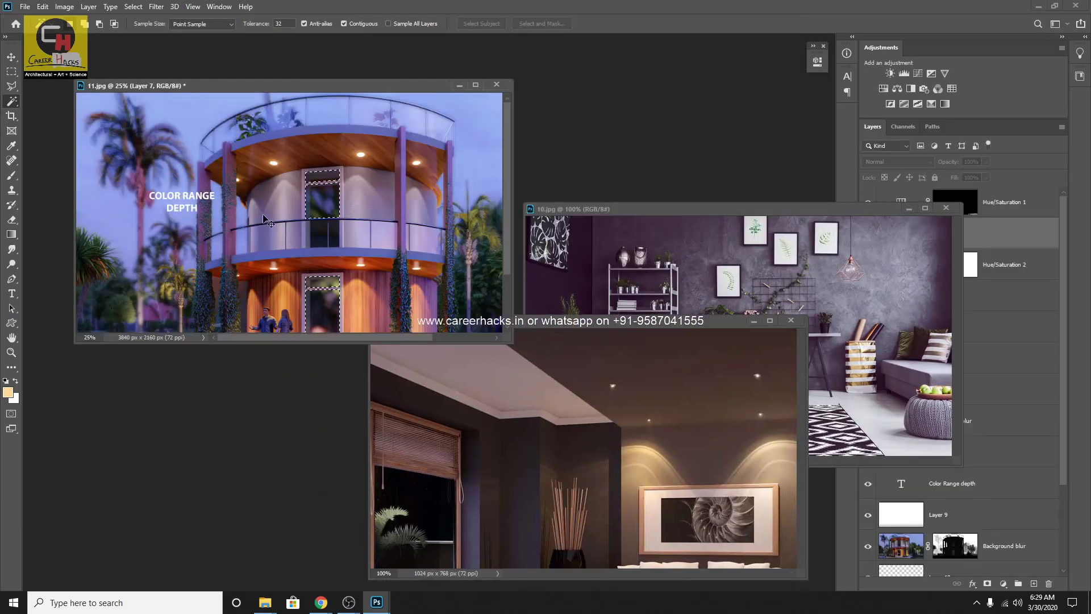
pyautogui.hotkey('ctrl', '-')
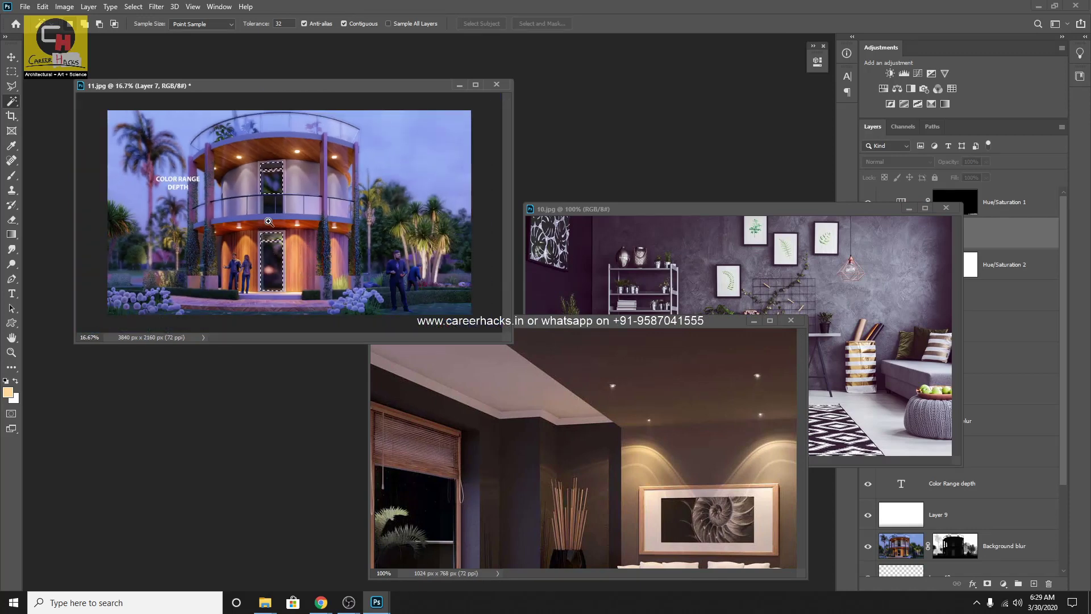
pyautogui.click(269, 222)
pyautogui.moveTo(752, 213); pyautogui.dragTo(666, 410)
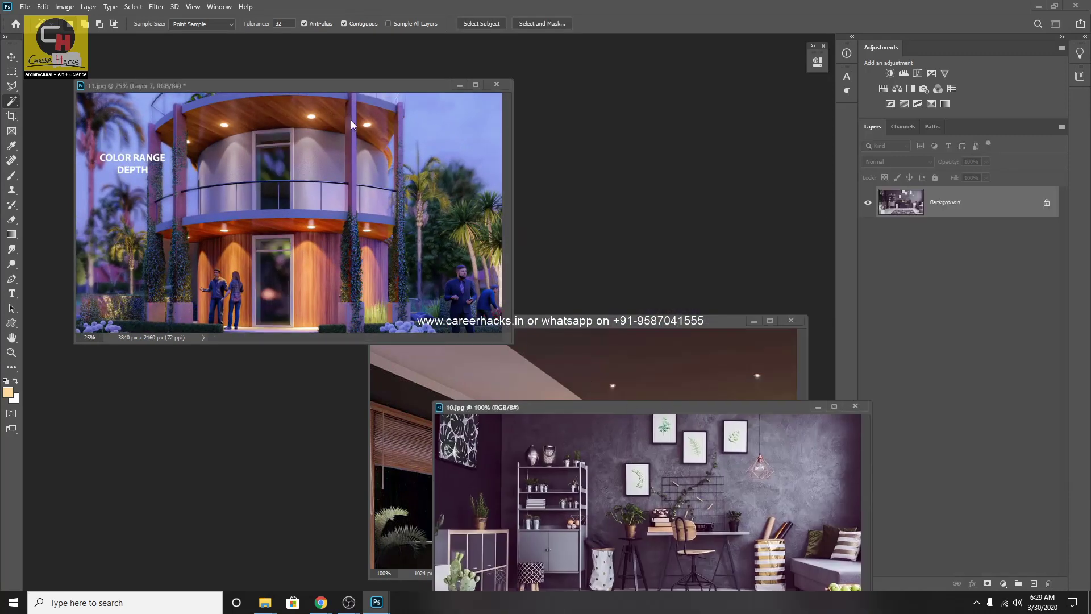
pyautogui.moveTo(343, 87); pyautogui.dragTo(450, 117)
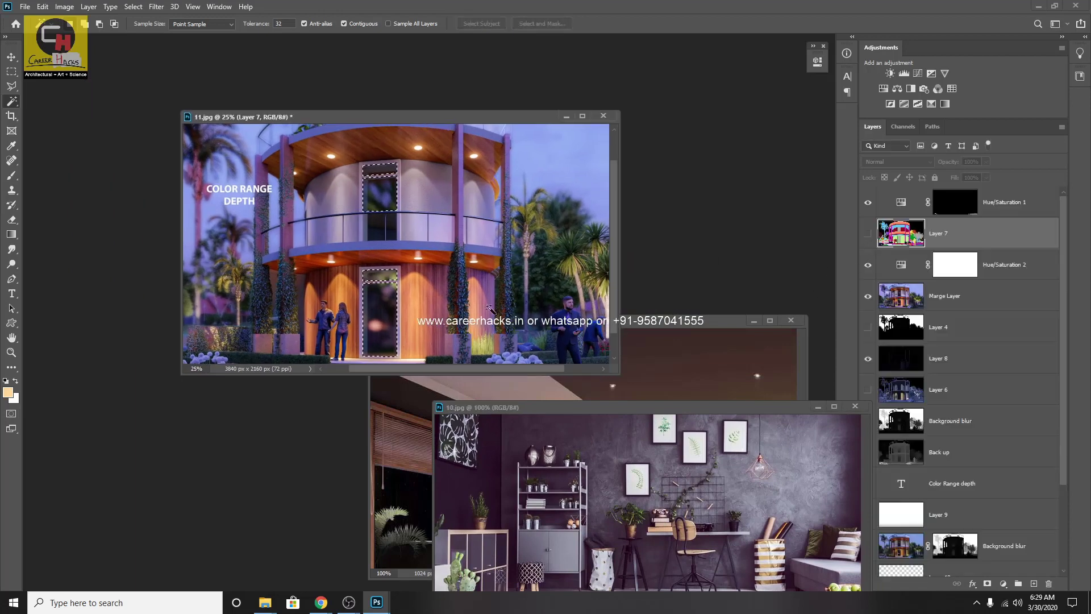
# Step: Save the door-glass selection as a channel named 'For interior'
pyautogui.click(376, 227)
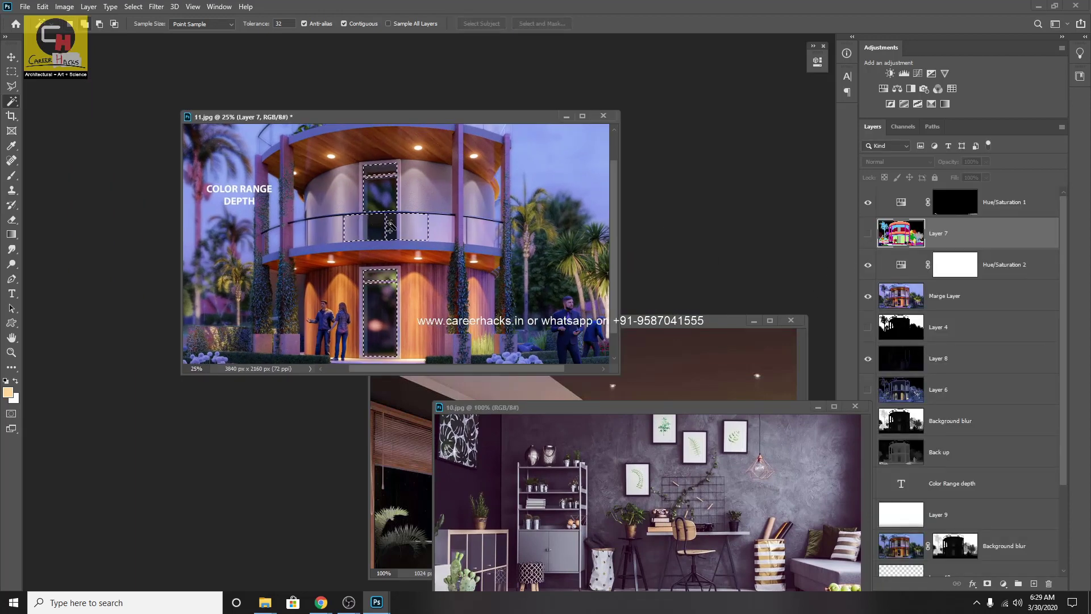
pyautogui.click(407, 227)
pyautogui.hotkey('ctrl', 'z')
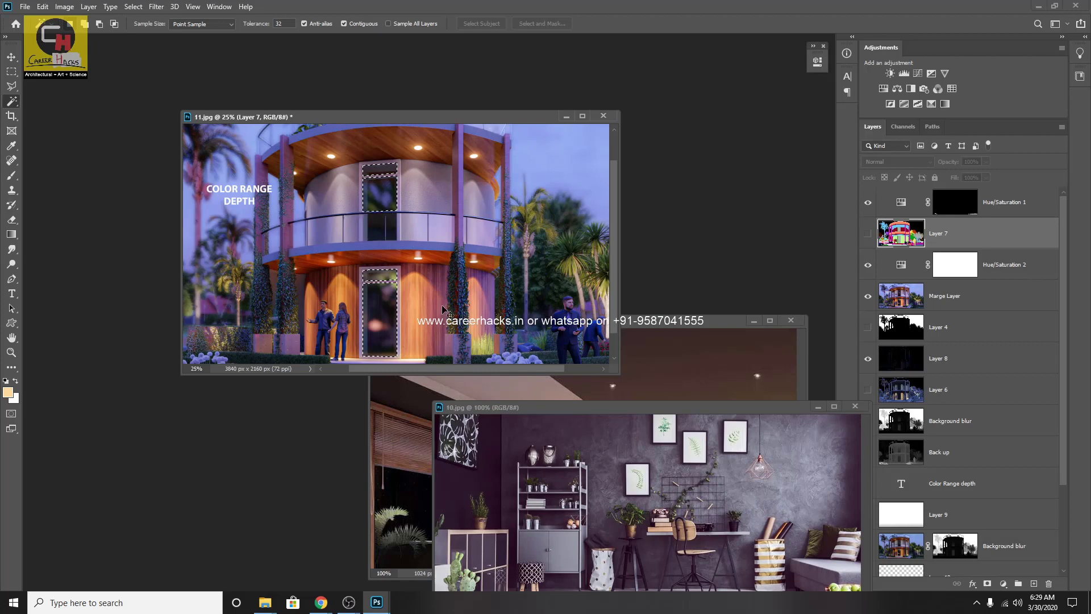
pyautogui.click(134, 7)
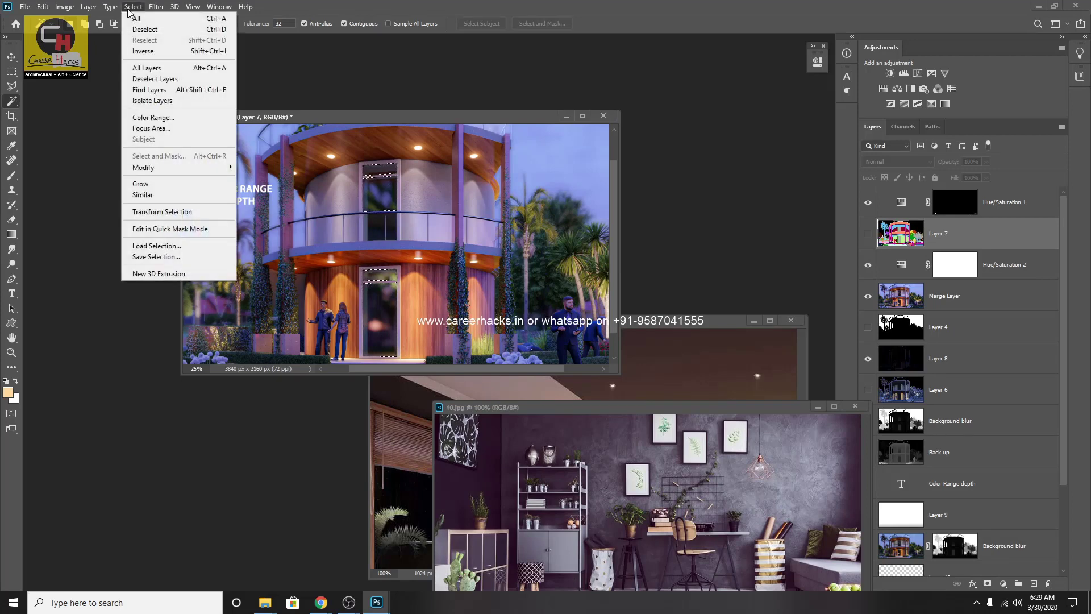
pyautogui.click(149, 257)
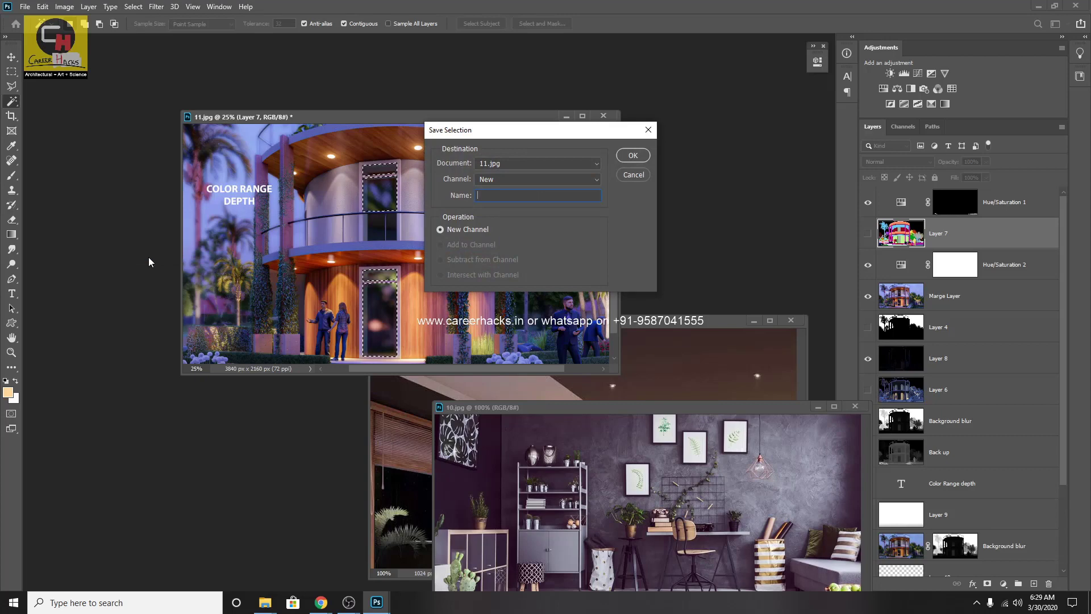
pyautogui.write('For in')
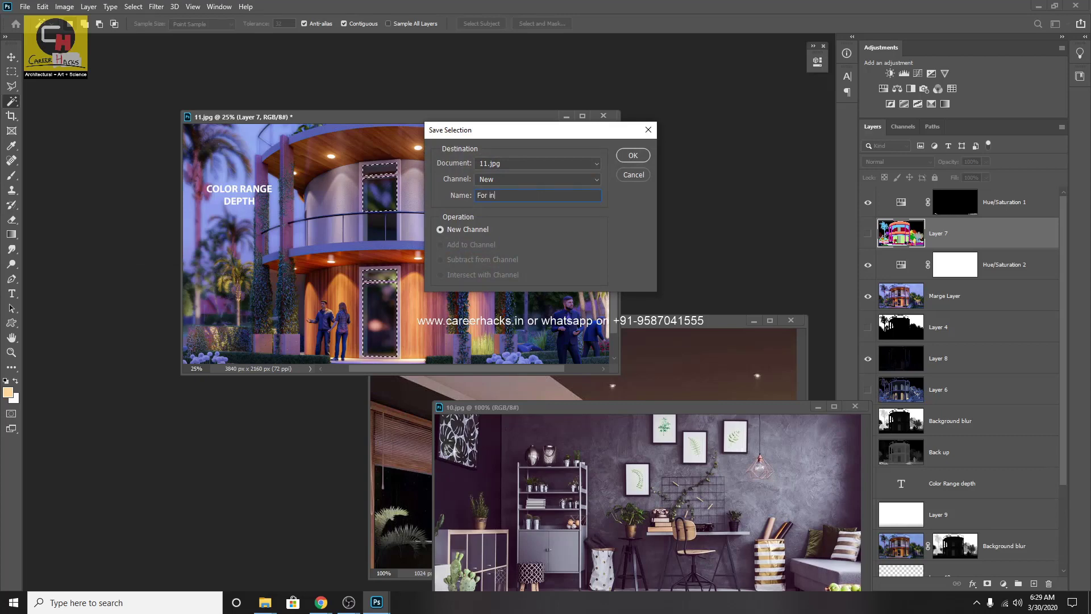
pyautogui.write('terior')
pyautogui.press('Return')
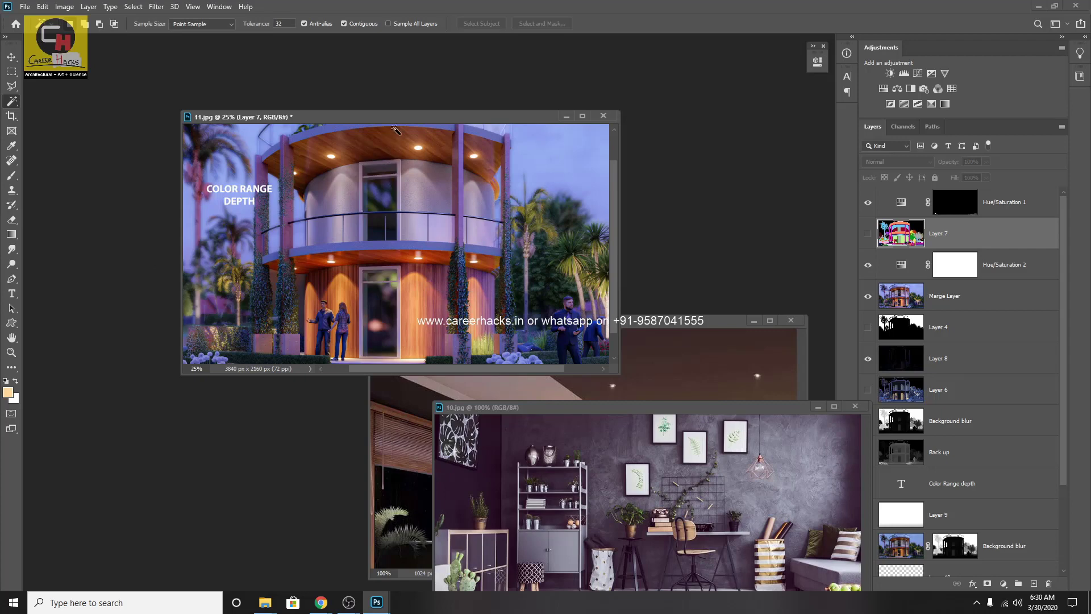
# Step: Drag the 10.jpg purple-room photo into the render and place it over the ground-floor door
pyautogui.moveTo(410, 119); pyautogui.dragTo(392, 116)
pyautogui.moveTo(618, 416); pyautogui.dragTo(582, 409)
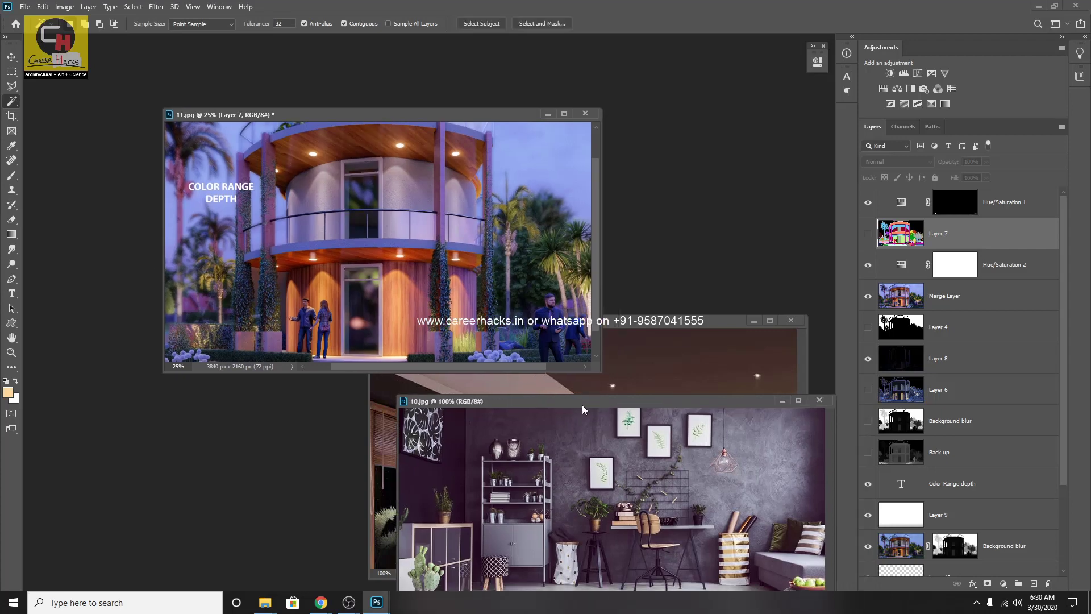
pyautogui.press('v')
pyautogui.moveTo(441, 324); pyautogui.dragTo(397, 333)
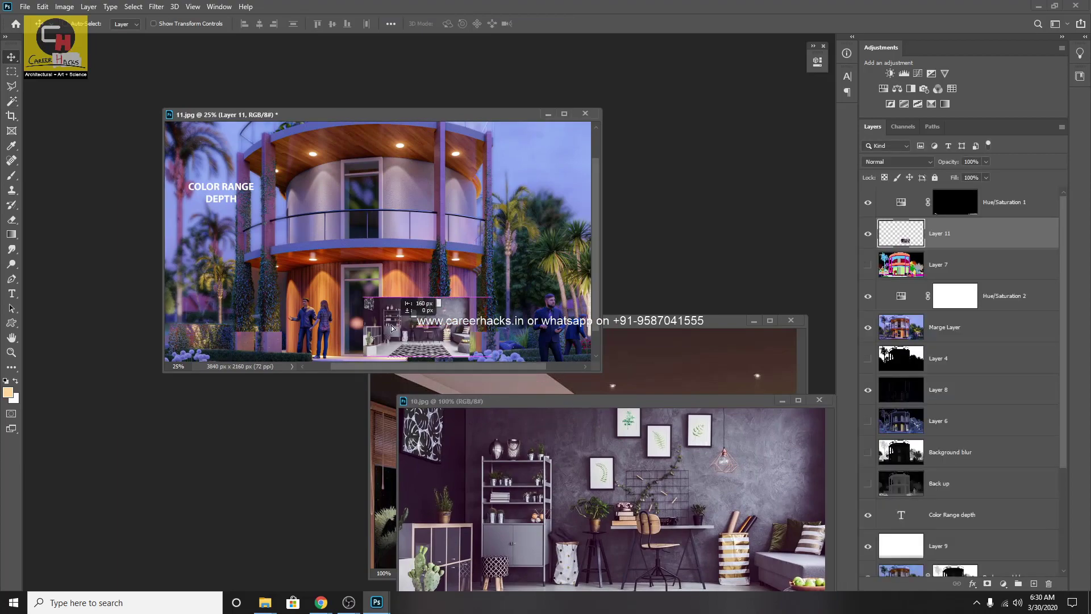
pyautogui.scroll(1, 424, 301)
pyautogui.scroll(1, 442, 341)
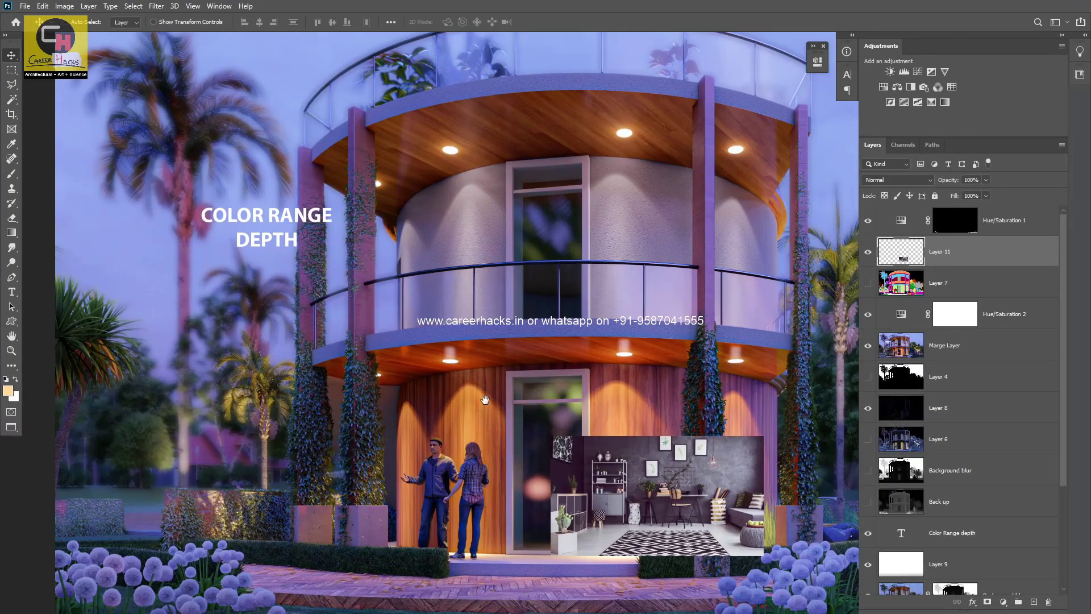
pyautogui.scroll(1, 452, 402)
pyautogui.moveTo(580, 465); pyautogui.dragTo(474, 477)
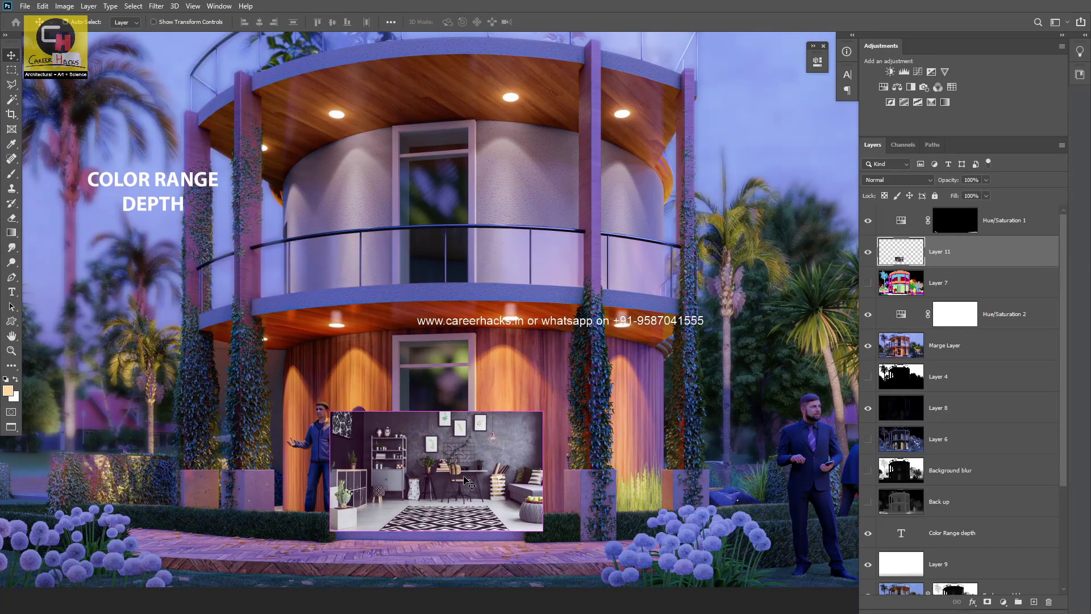
# Step: Enlarge the room photo over the building and set its opacity to 50%
pyautogui.hotkey('ctrl', 't')
pyautogui.moveTo(543, 411); pyautogui.dragTo(653, 348)
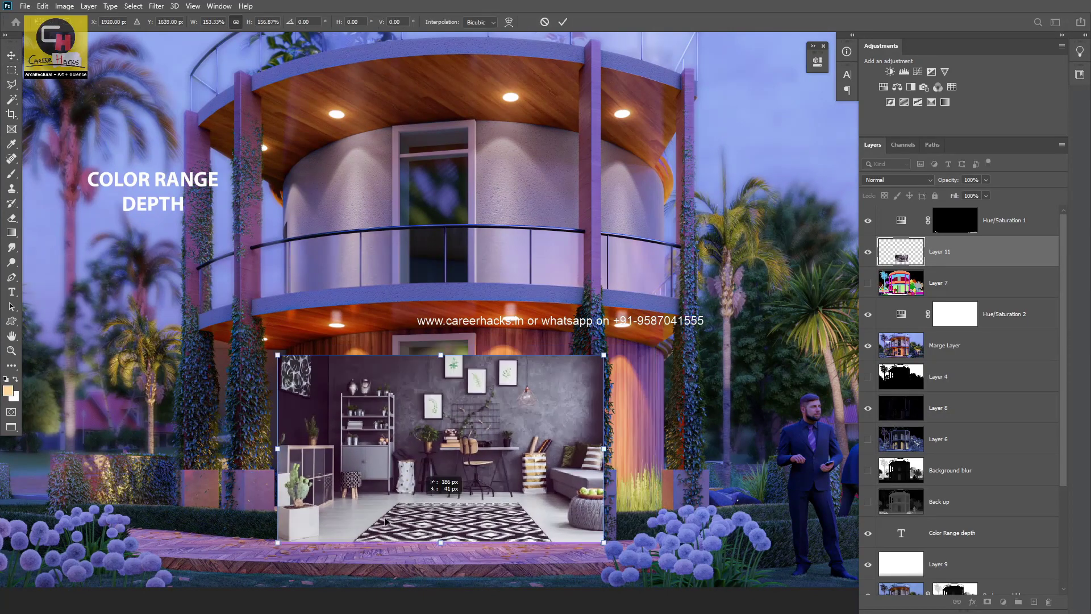
pyautogui.moveTo(510, 478); pyautogui.dragTo(401, 455)
pyautogui.press('Return')
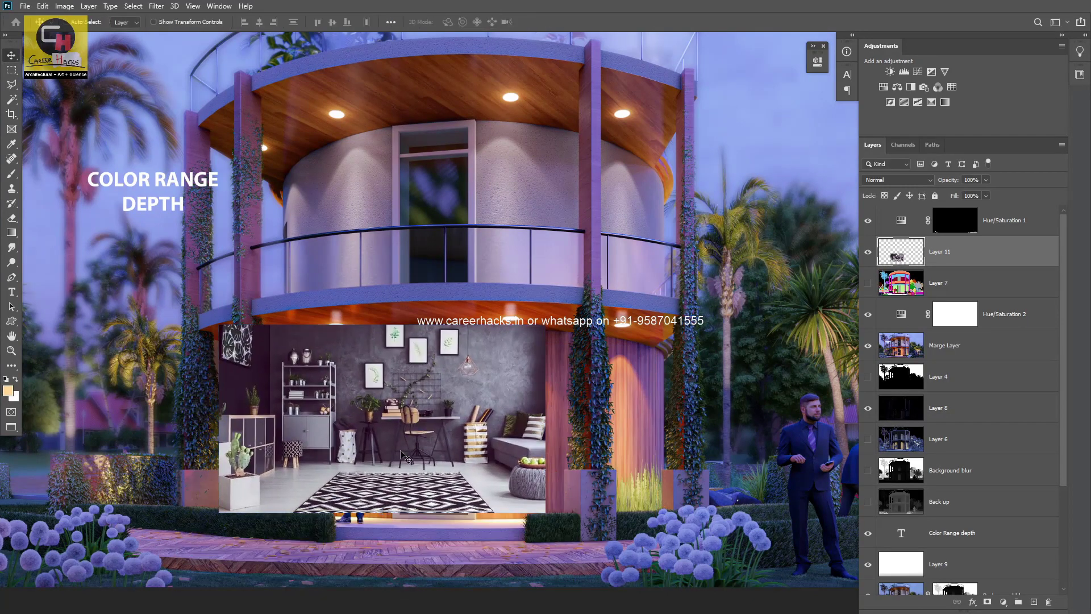
pyautogui.press('5')
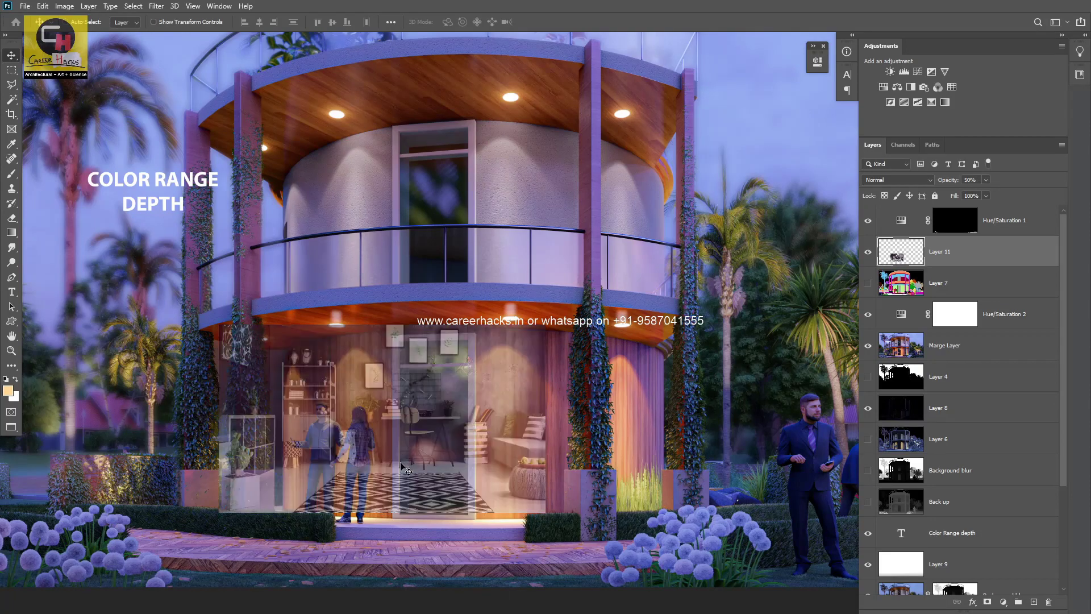
# Step: Try enlarging and shifting the photo further, then cancel that transform
pyautogui.hotkey('ctrl', 't')
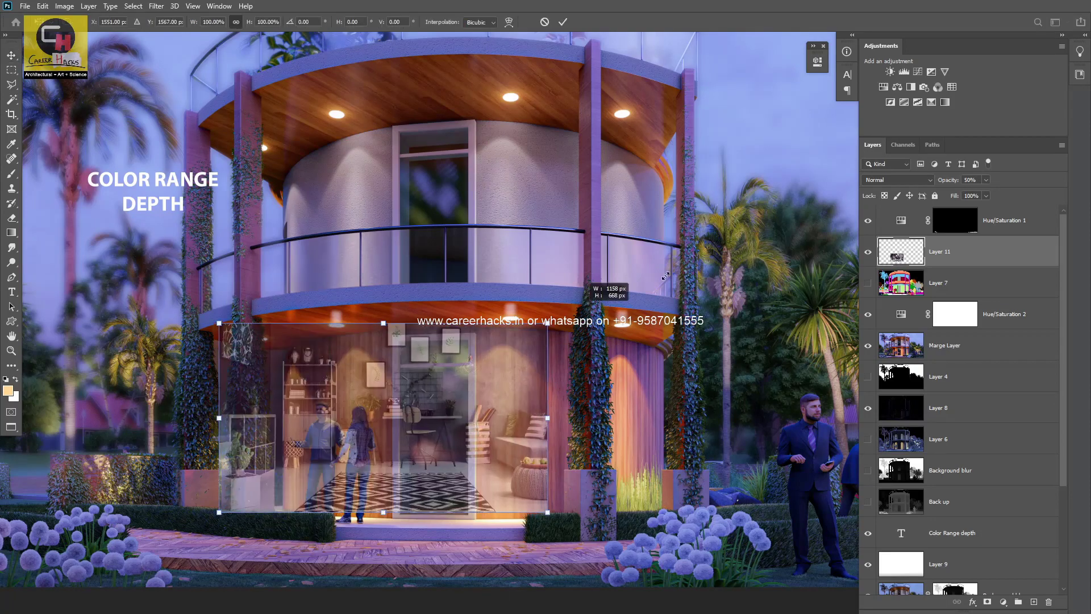
pyautogui.moveTo(545, 325); pyautogui.dragTo(725, 251)
pyautogui.moveTo(542, 430); pyautogui.dragTo(557, 407)
pyautogui.moveTo(567, 438); pyautogui.dragTo(533, 497)
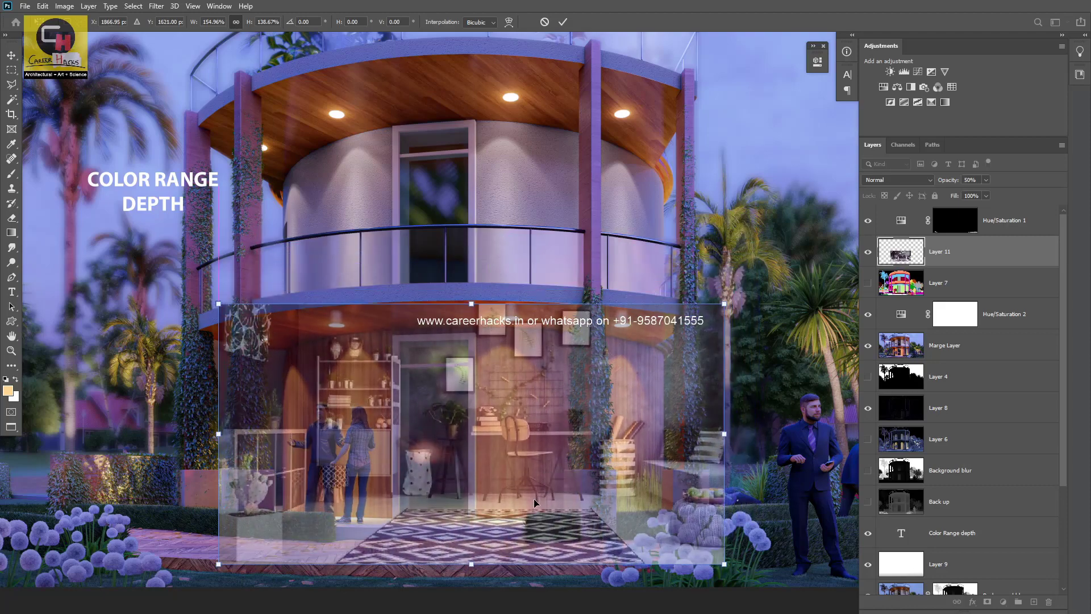
pyautogui.moveTo(723, 305); pyautogui.dragTo(795, 202)
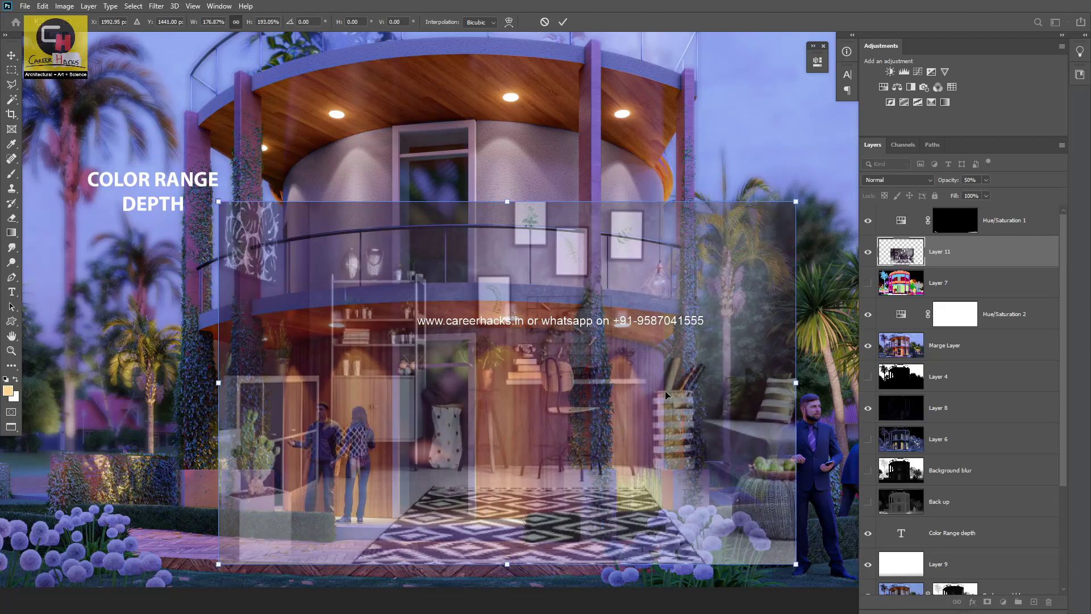
pyautogui.press('Escape')
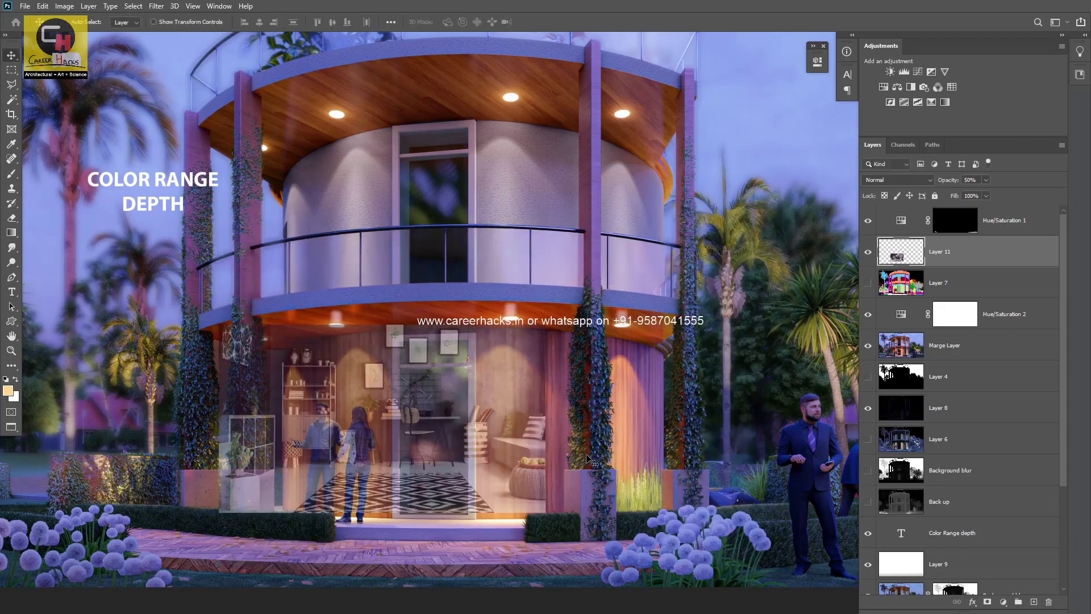
# Step: Scale the photo to about 122% and align it with the ground-floor doorway
pyautogui.hotkey('ctrl', 't')
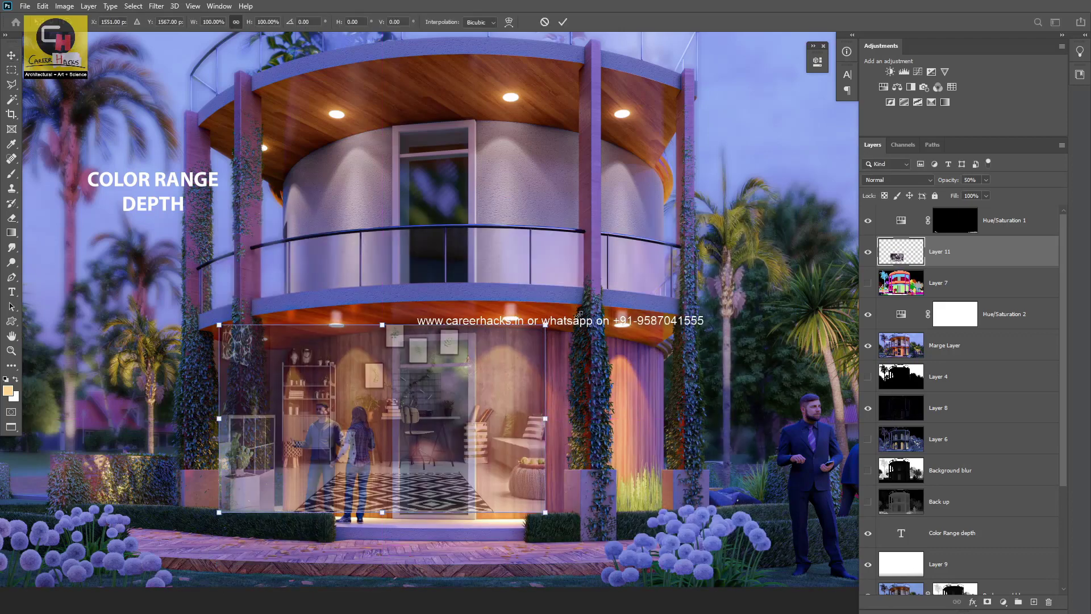
pyautogui.moveTo(579, 313); pyautogui.dragTo(582, 416)
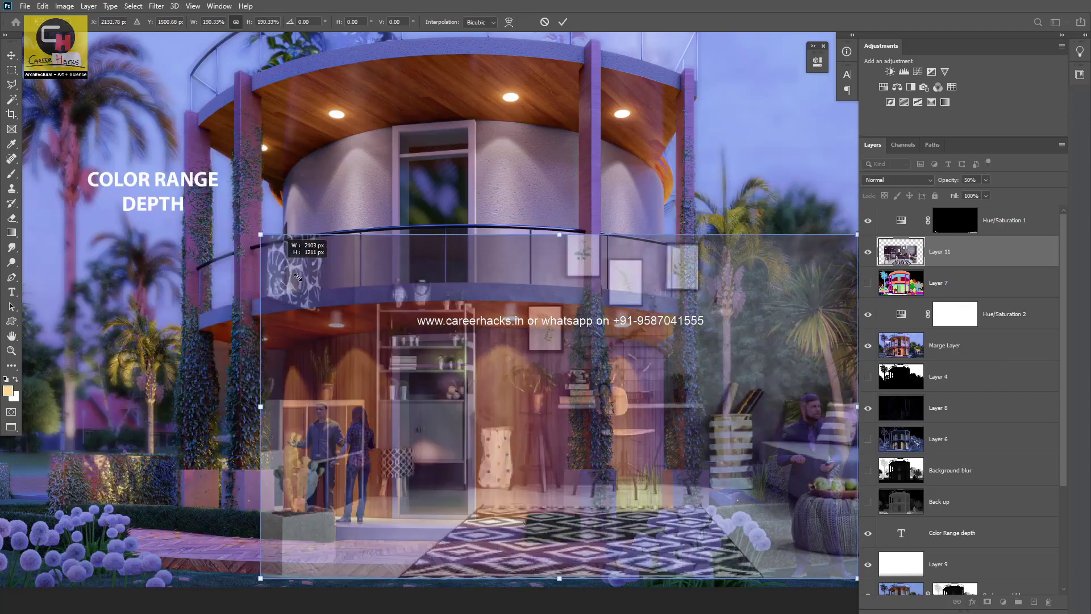
pyautogui.moveTo(63, 121); pyautogui.dragTo(361, 295)
pyautogui.moveTo(728, 497)
pyautogui.mouseDown()
pyautogui.moveTo(623, 475)
pyautogui.moveTo(621, 497)
pyautogui.moveTo(581, 472)
pyautogui.mouseUp()
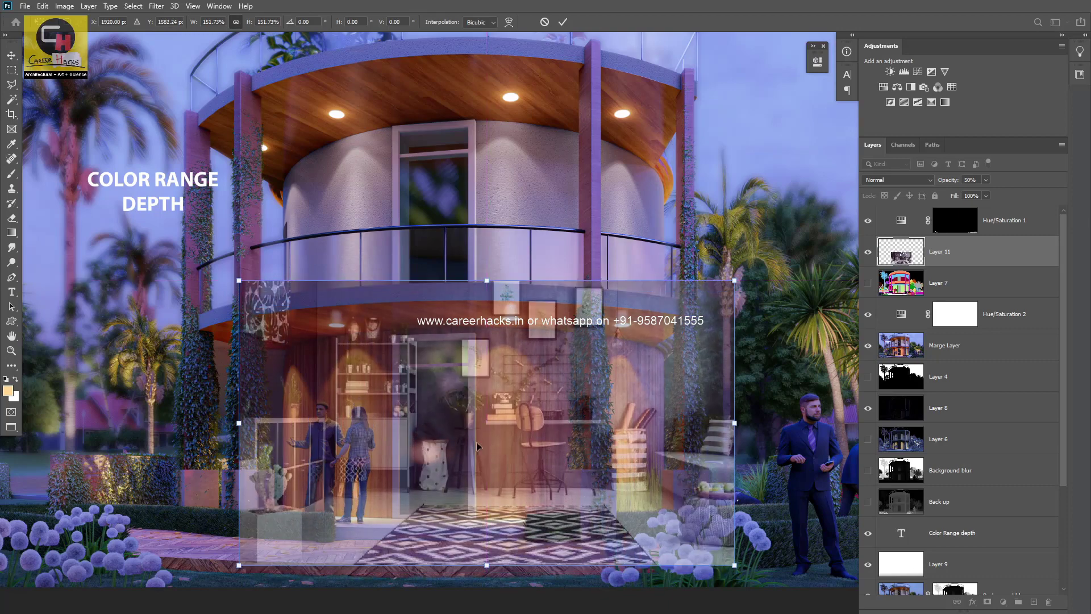
pyautogui.moveTo(239, 280); pyautogui.dragTo(322, 361)
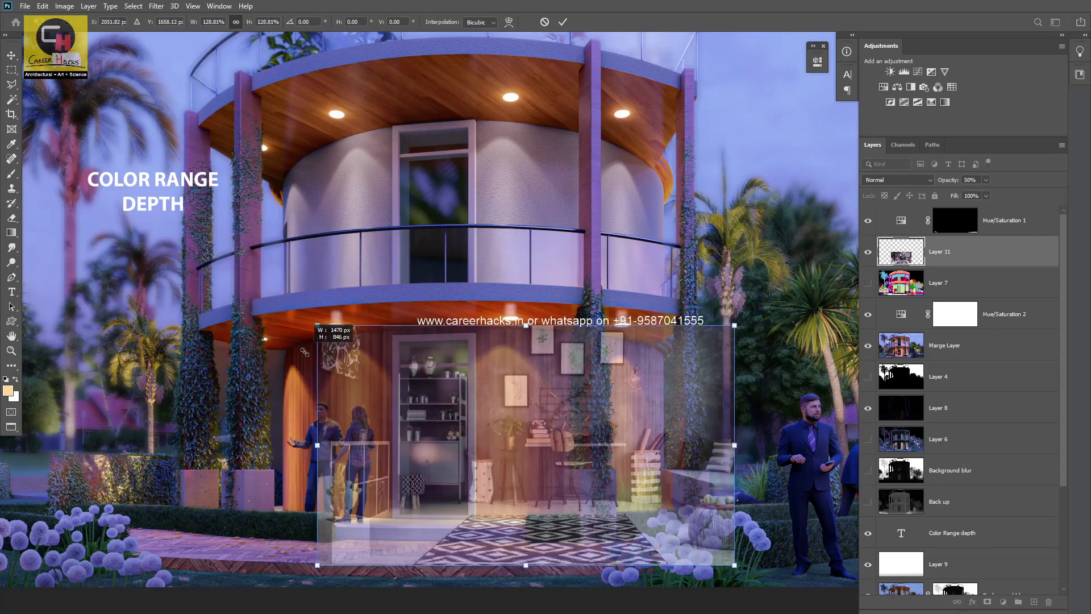
pyautogui.moveTo(612, 472)
pyautogui.mouseDown()
pyautogui.moveTo(591, 467)
pyautogui.moveTo(597, 455)
pyautogui.mouseUp()
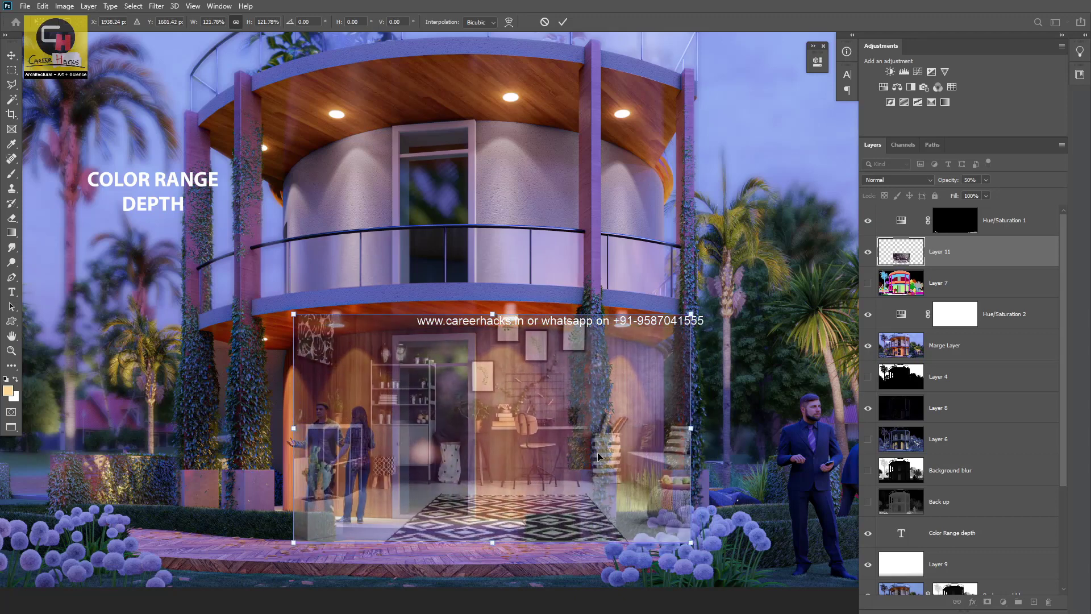
pyautogui.press('Return')
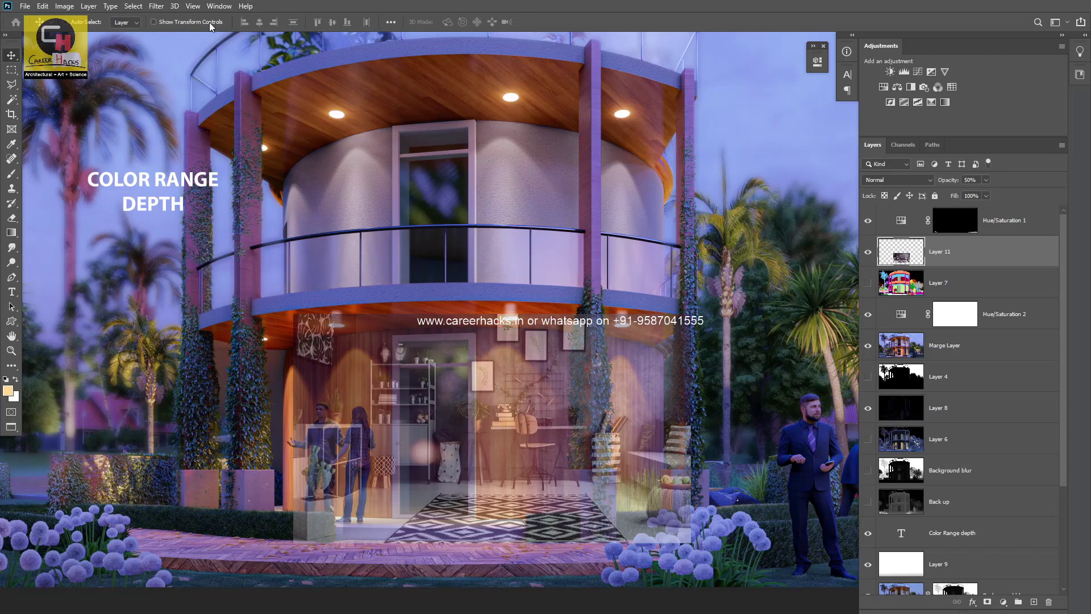
# Step: Load the 'For interior' channel selection and mask the interior photo to the door glass
pyautogui.click(133, 7)
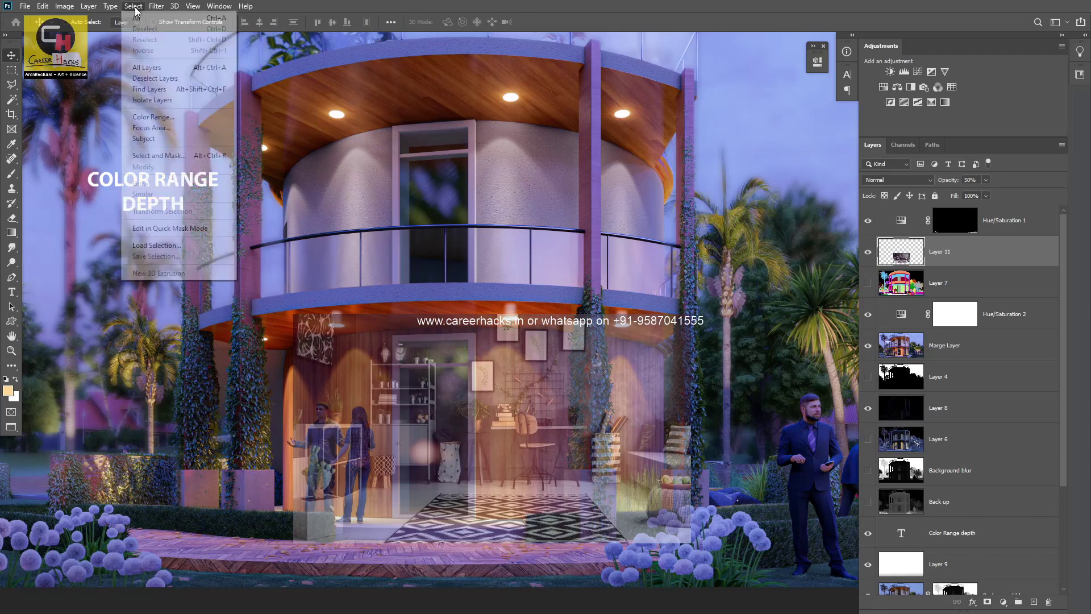
pyautogui.click(157, 245)
pyautogui.click(534, 164)
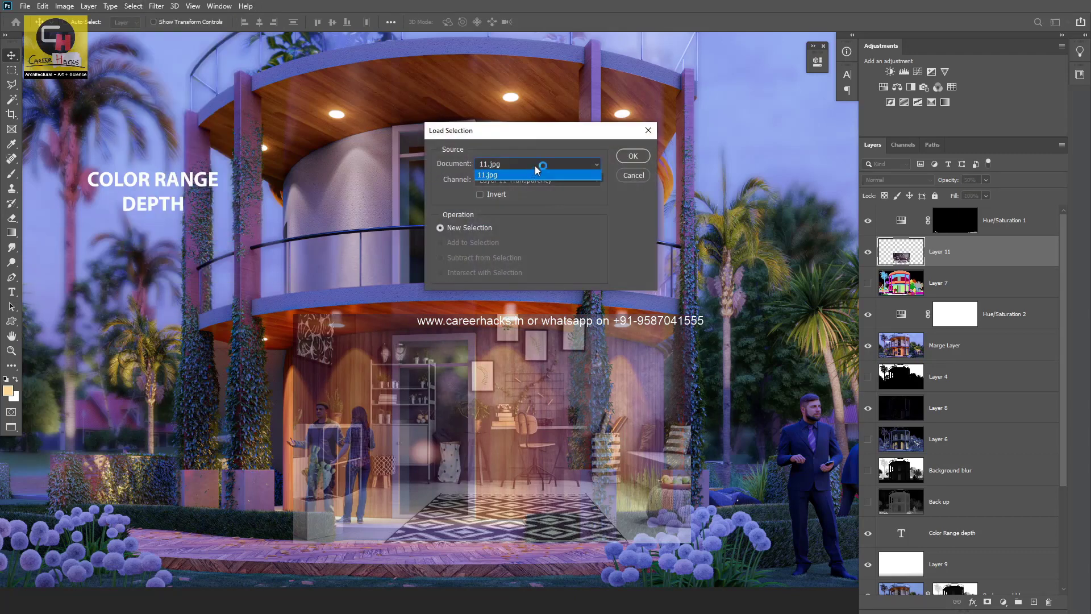
pyautogui.click(536, 175)
pyautogui.click(540, 179)
pyautogui.click(536, 204)
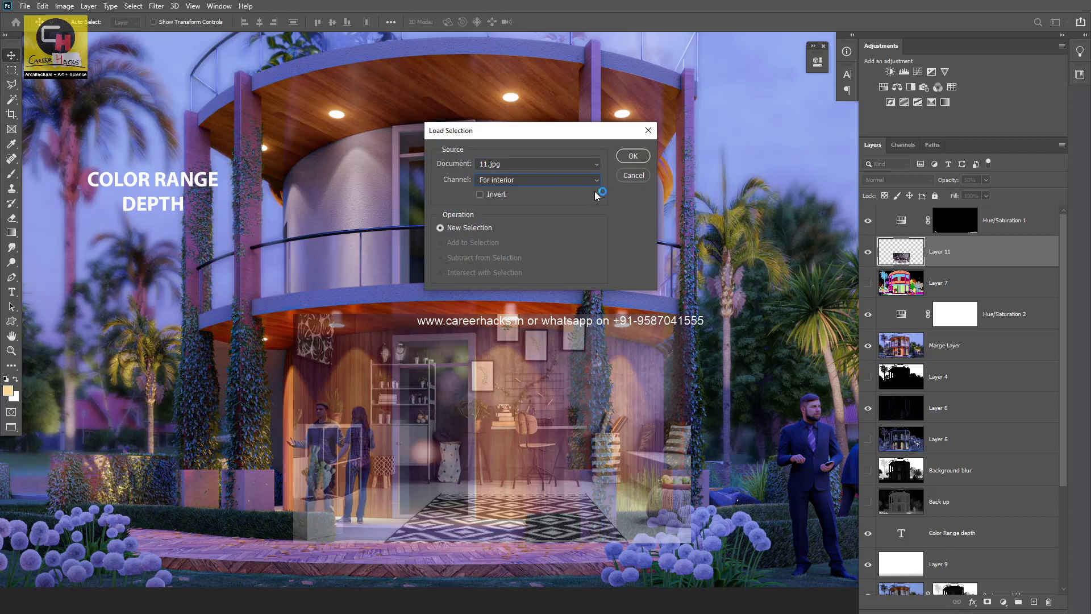
pyautogui.click(637, 163)
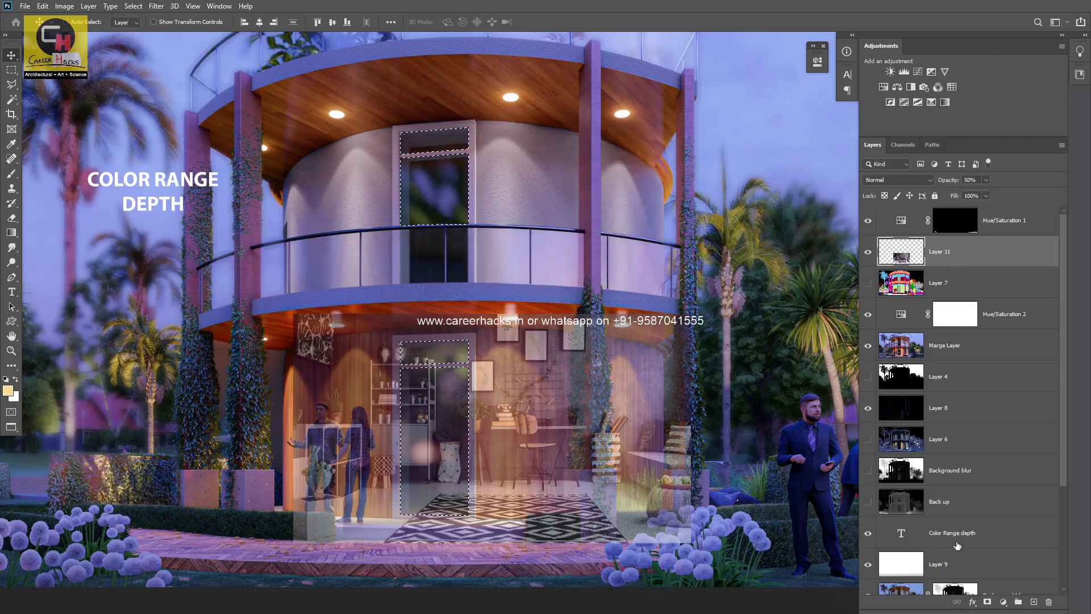
pyautogui.click(988, 601)
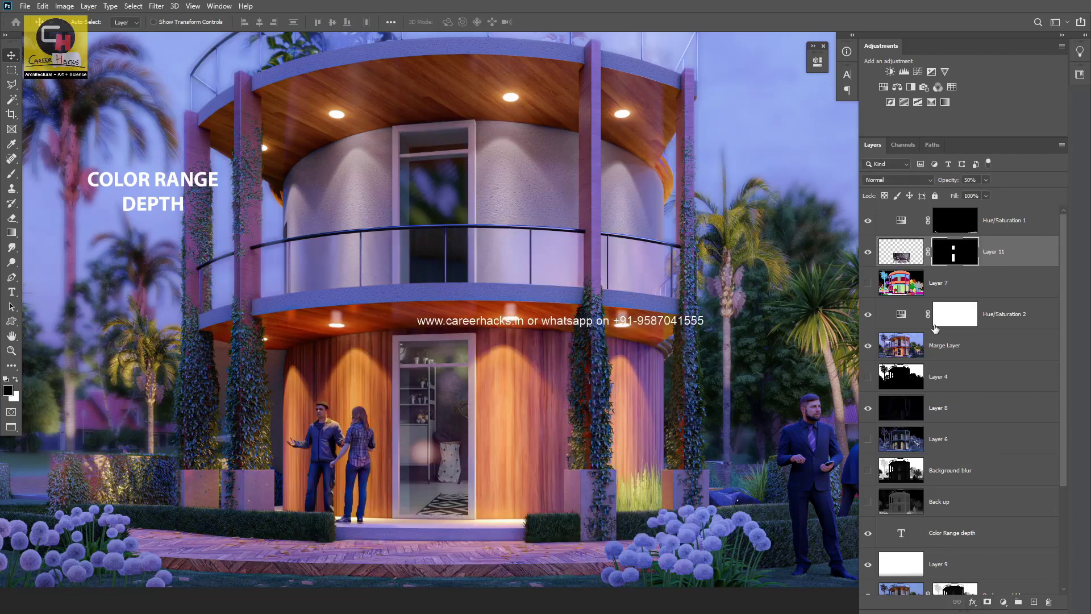
# Step: Try Overlay blending on the photo at several opacities
pyautogui.click(895, 254)
pyautogui.moveTo(979, 193); pyautogui.dragTo(964, 193)
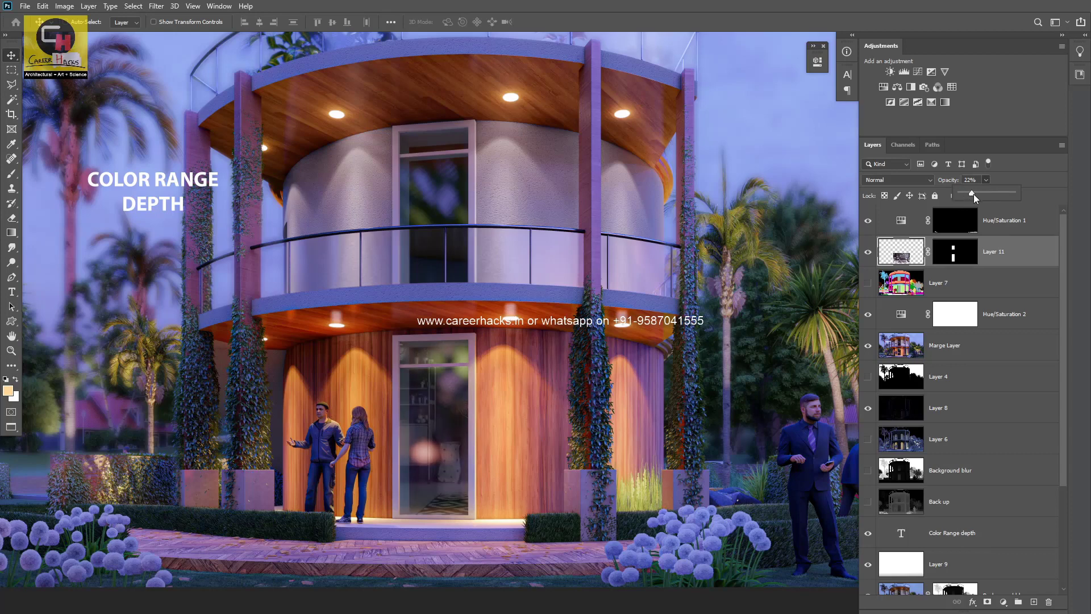
pyautogui.click(1015, 255)
pyautogui.click(896, 179)
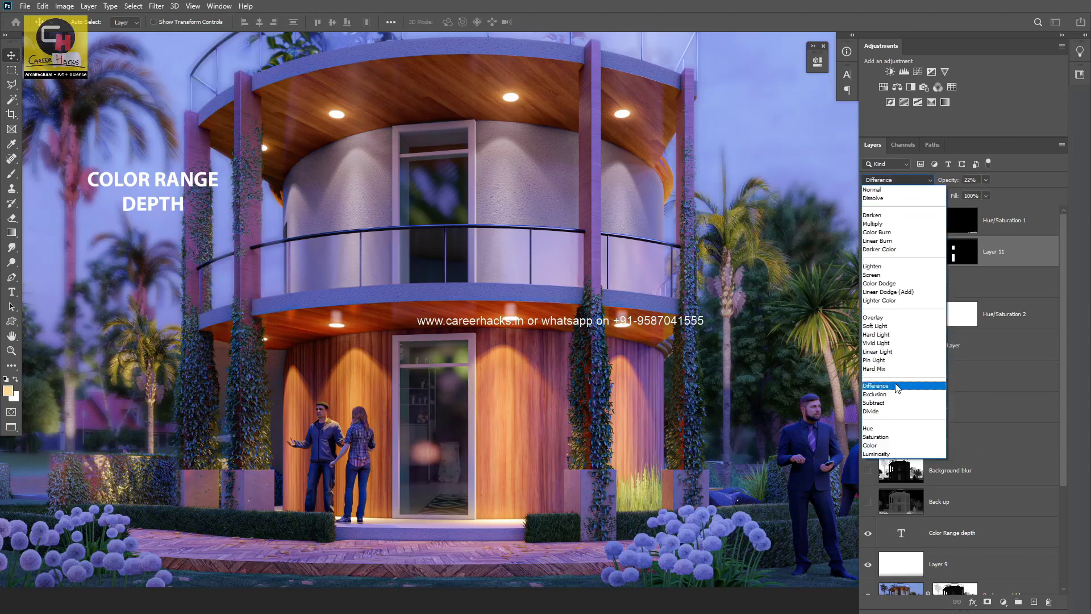
pyautogui.click(896, 320)
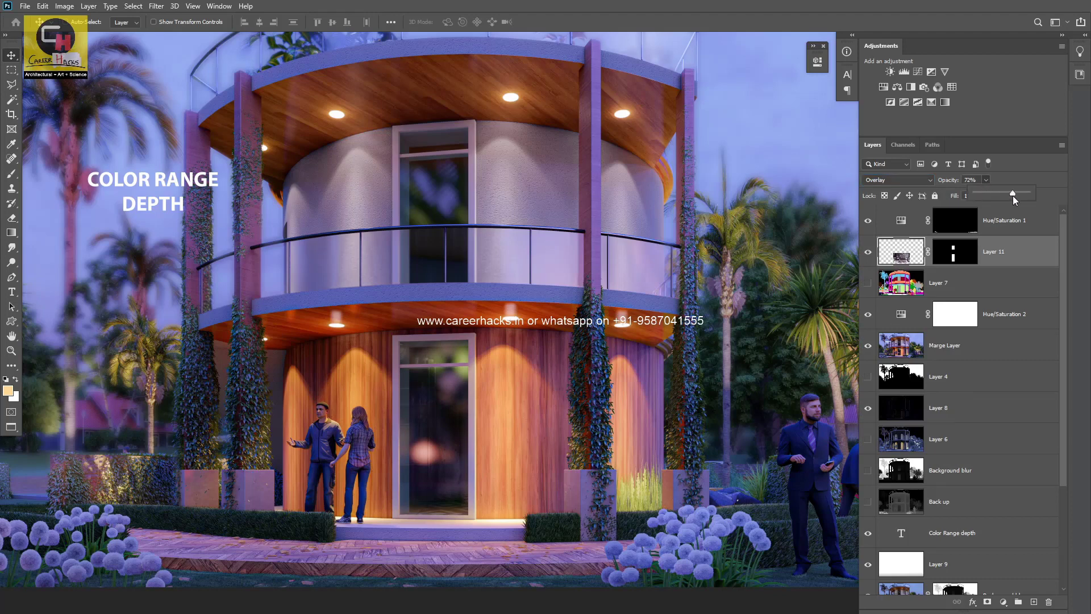
pyautogui.moveTo(1013, 195); pyautogui.dragTo(1009, 196)
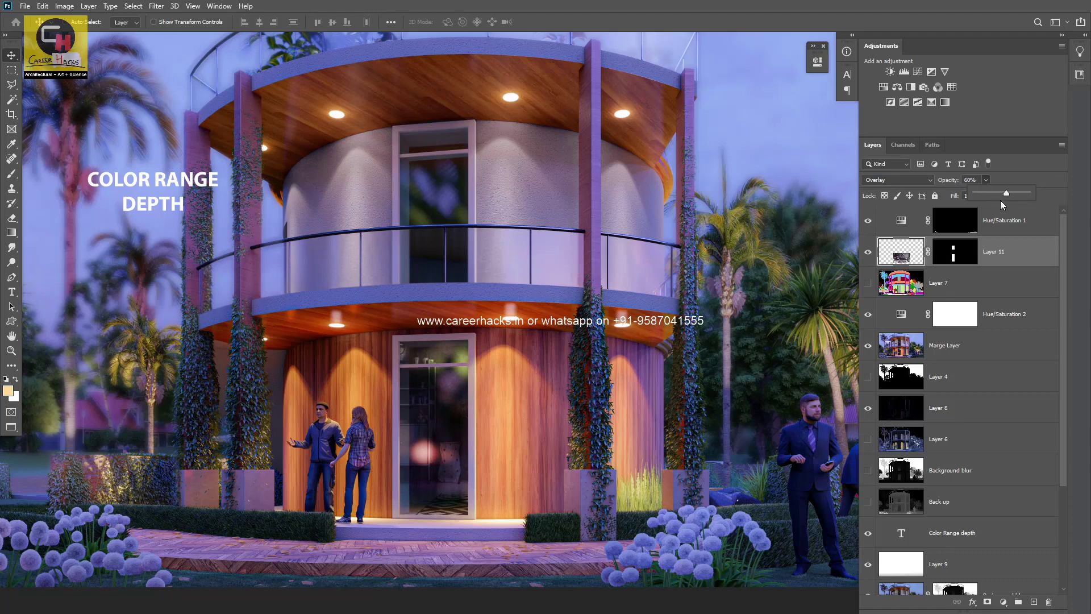
pyautogui.moveTo(1014, 195); pyautogui.dragTo(1021, 194)
pyautogui.click(1005, 194)
# Step: Return the photo to Normal blending at 27% opacity and zoom out to view the render
pyautogui.click(898, 179)
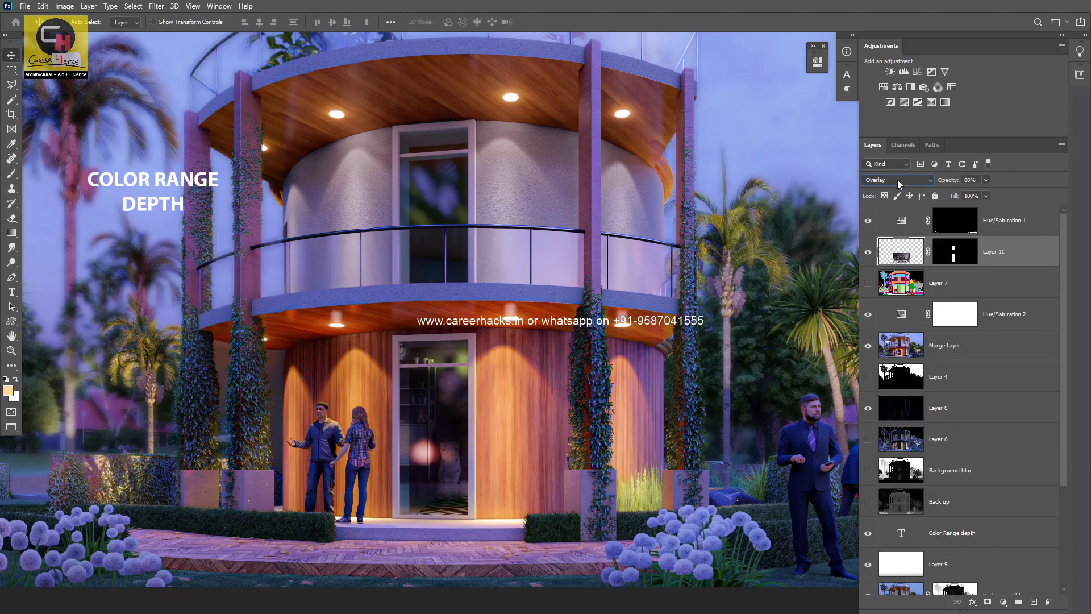
pyautogui.click(897, 188)
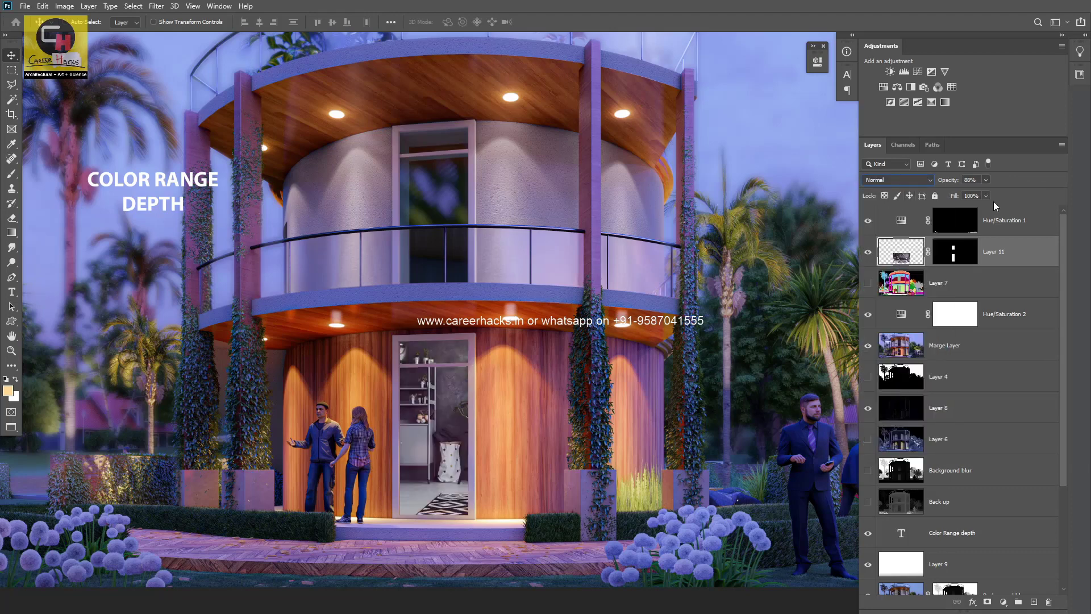
pyautogui.click(988, 180)
pyautogui.moveTo(988, 180); pyautogui.dragTo(960, 196)
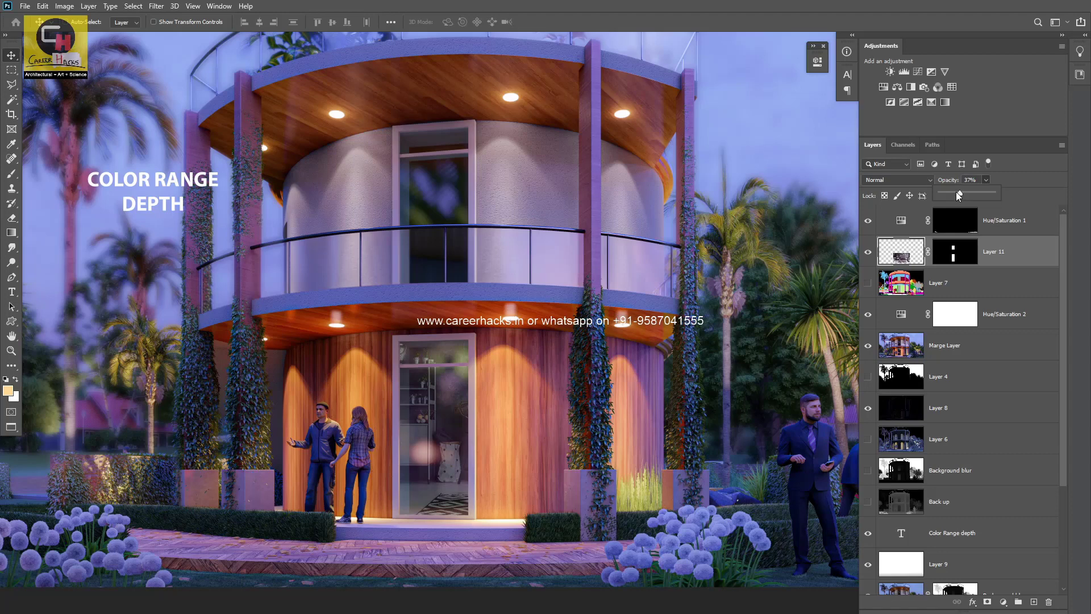
pyautogui.moveTo(957, 195); pyautogui.dragTo(956, 197)
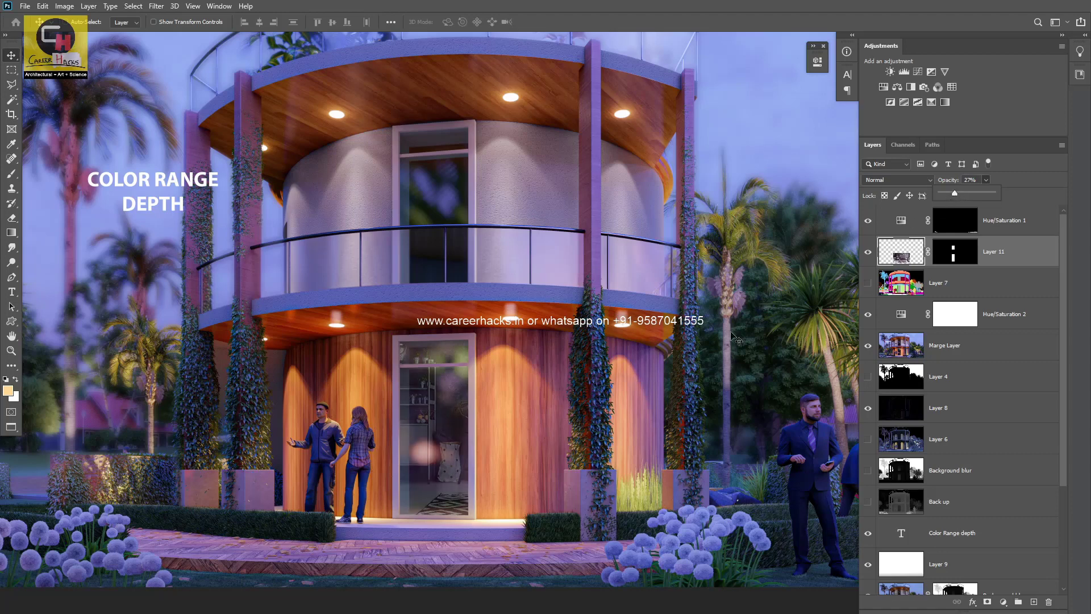
pyautogui.keyDown('alt'); pyautogui.click(477, 400); pyautogui.keyUp('alt')
pyautogui.keyDown('alt'); pyautogui.click(460, 432); pyautogui.keyUp('alt')
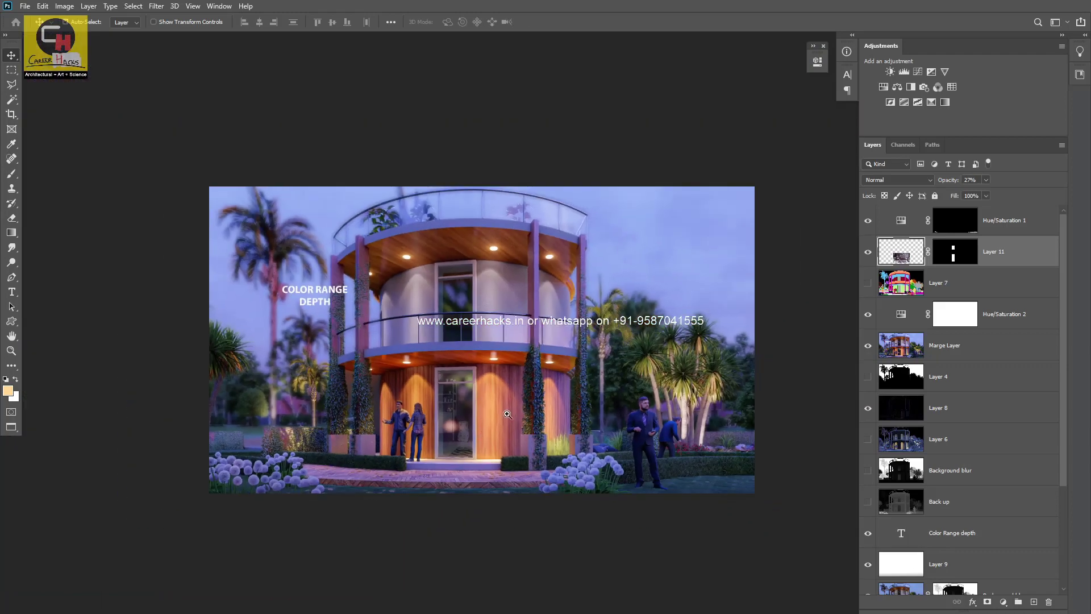
# Step: Close 10.jpg, copy the 9.jpg living-room photo into the render as Layer 12, and close 9.jpg
pyautogui.click(508, 414)
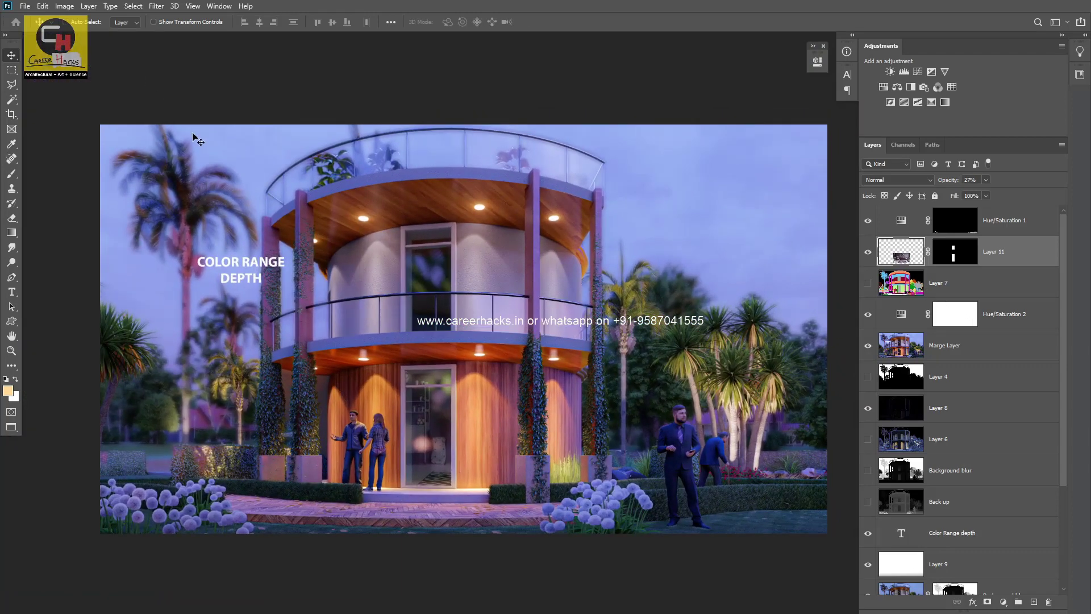
pyautogui.press('f')
pyautogui.press('f')
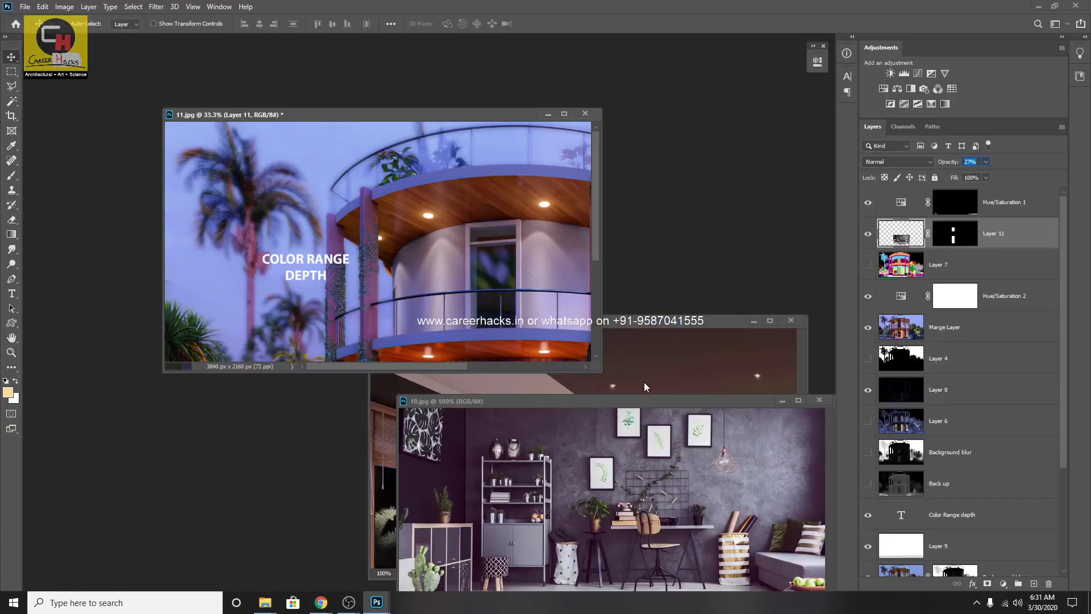
pyautogui.click(663, 403)
pyautogui.hotkey('ctrl', 'w')
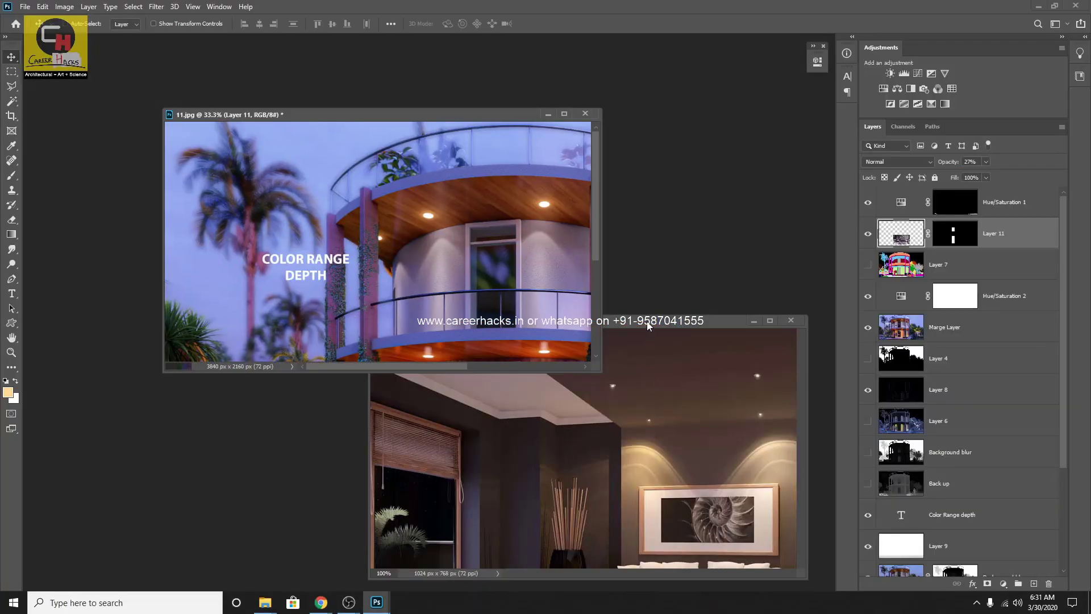
pyautogui.moveTo(643, 321); pyautogui.dragTo(640, 335)
pyautogui.moveTo(569, 366)
pyautogui.mouseDown()
pyautogui.moveTo(401, 276)
pyautogui.moveTo(475, 325)
pyautogui.moveTo(526, 294)
pyautogui.mouseUp()
pyautogui.hotkey('ctrl', 'w')
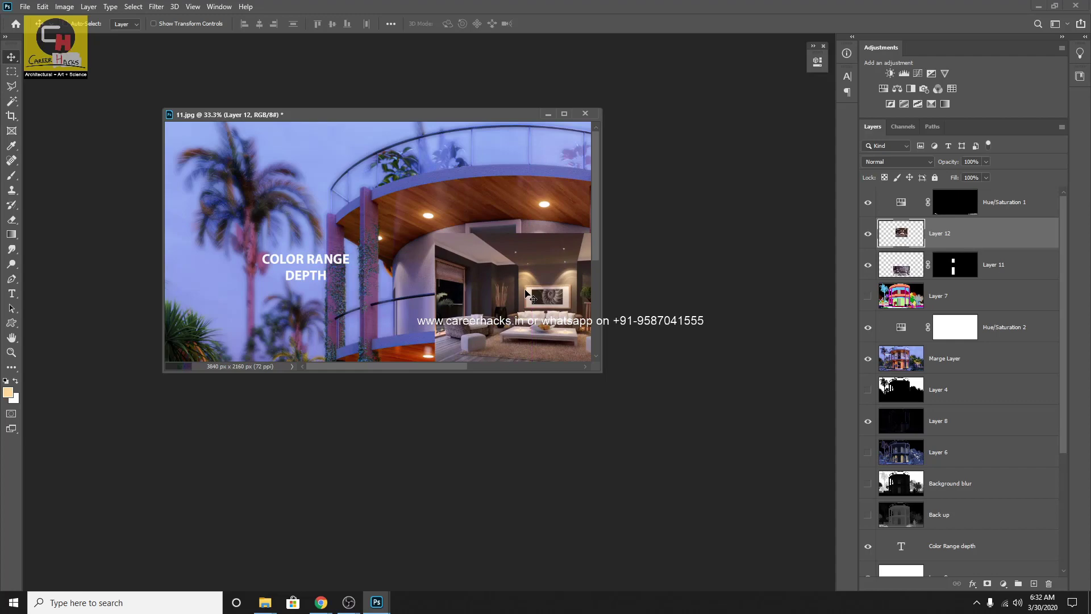
# Step: Set Layer 12 to 50% opacity and move it over the upper balcony
pyautogui.press('5')
pyautogui.scroll(1, 517, 277)
pyautogui.moveTo(517, 276); pyautogui.dragTo(406, 281)
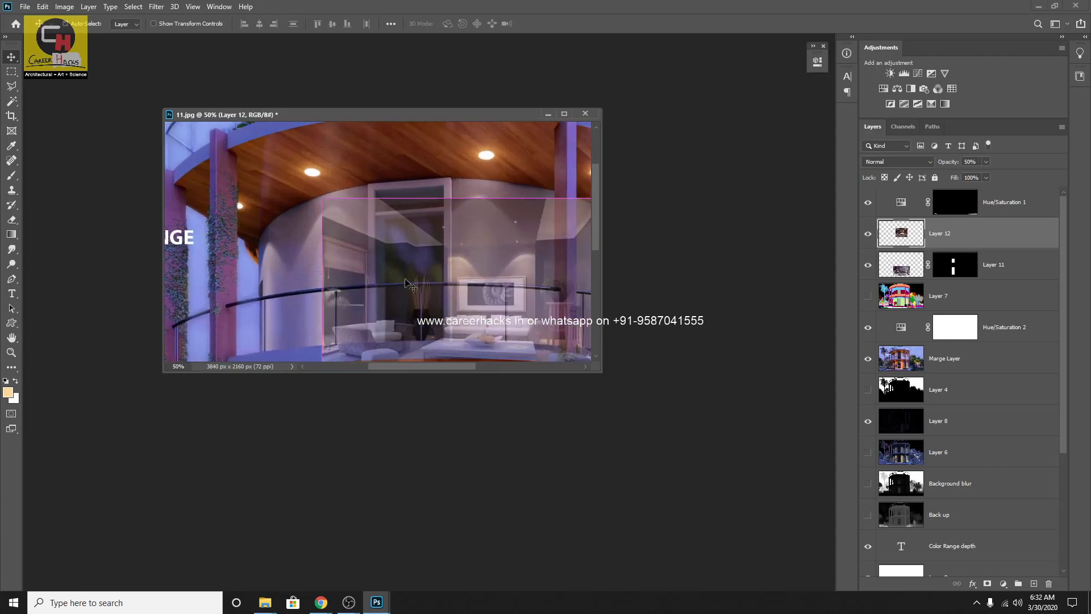
pyautogui.hotkey('ctrl', '0')
pyautogui.scroll(2, 390, 284)
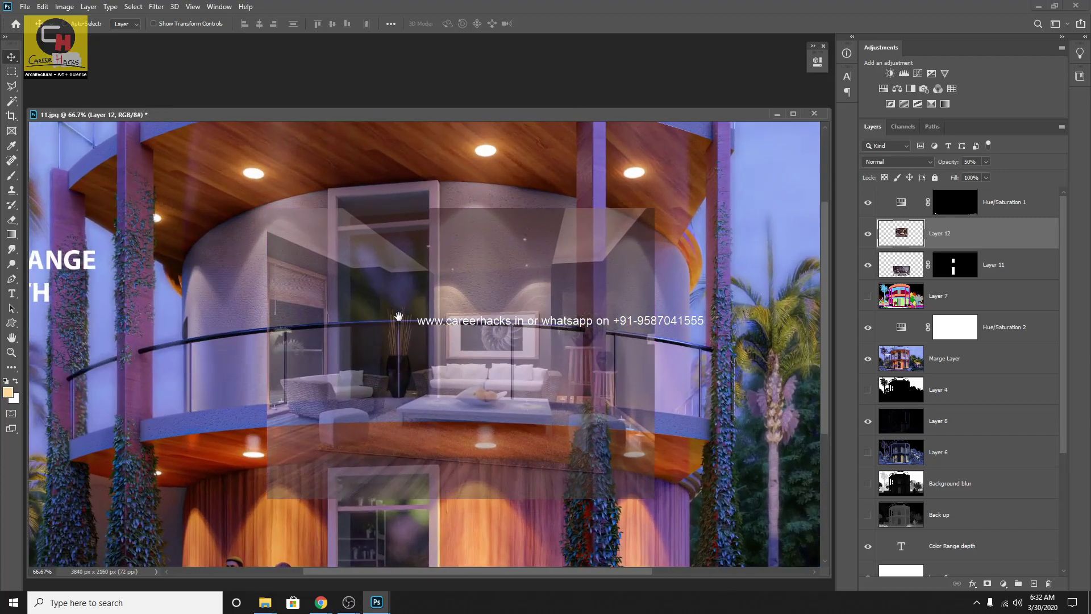
pyautogui.moveTo(429, 336)
pyautogui.mouseDown()
pyautogui.moveTo(455, 305)
pyautogui.moveTo(404, 359)
pyautogui.moveTo(330, 345)
pyautogui.moveTo(460, 352)
pyautogui.mouseUp()
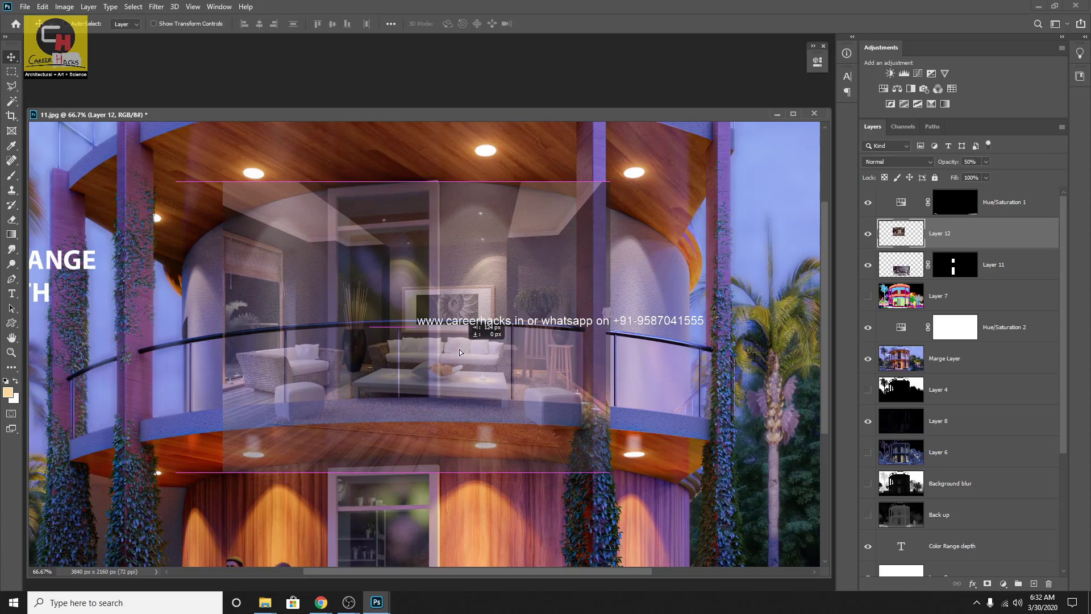
pyautogui.moveTo(459, 352); pyautogui.dragTo(454, 358)
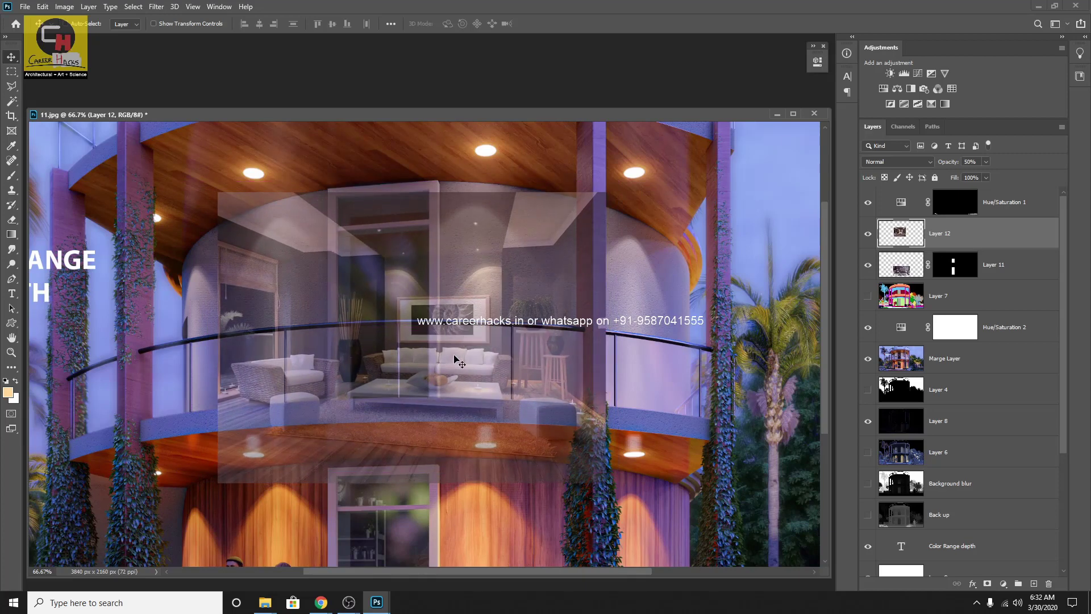
# Step: Shrink the photo to about 73% and reposition it over the balcony door
pyautogui.hotkey('ctrl', 't')
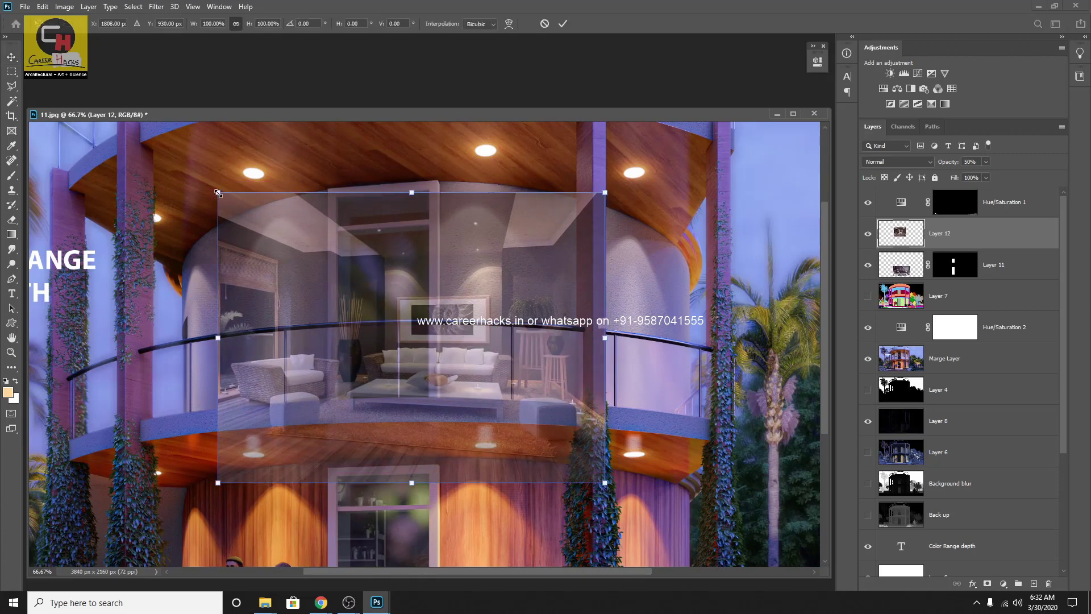
pyautogui.moveTo(218, 192)
pyautogui.mouseDown()
pyautogui.moveTo(273, 211)
pyautogui.moveTo(345, 280)
pyautogui.mouseUp()
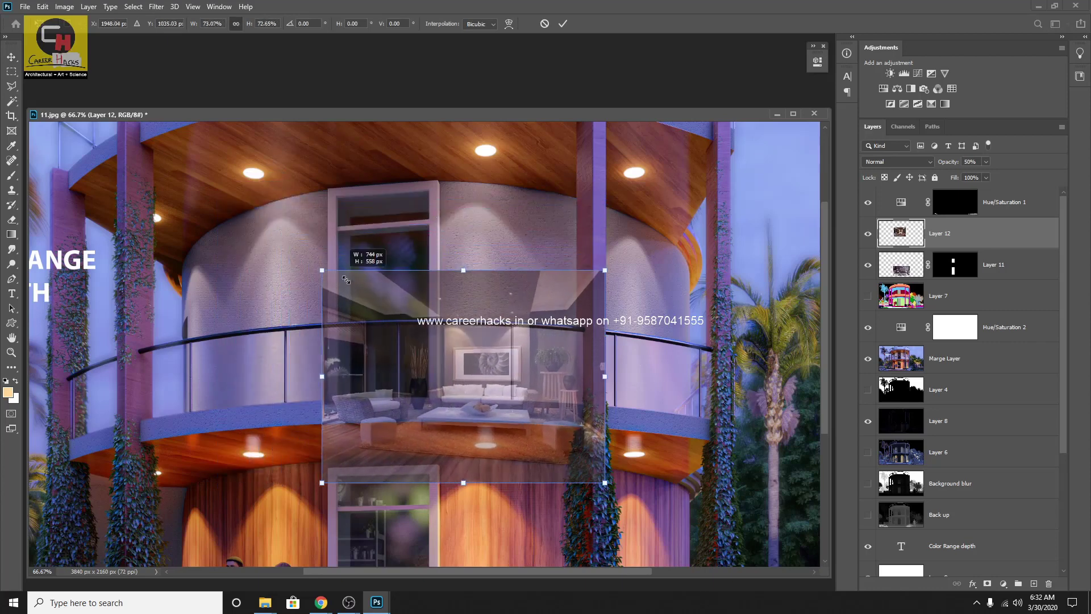
pyautogui.moveTo(419, 301)
pyautogui.mouseDown()
pyautogui.moveTo(406, 344)
pyautogui.moveTo(411, 333)
pyautogui.moveTo(384, 320)
pyautogui.mouseUp()
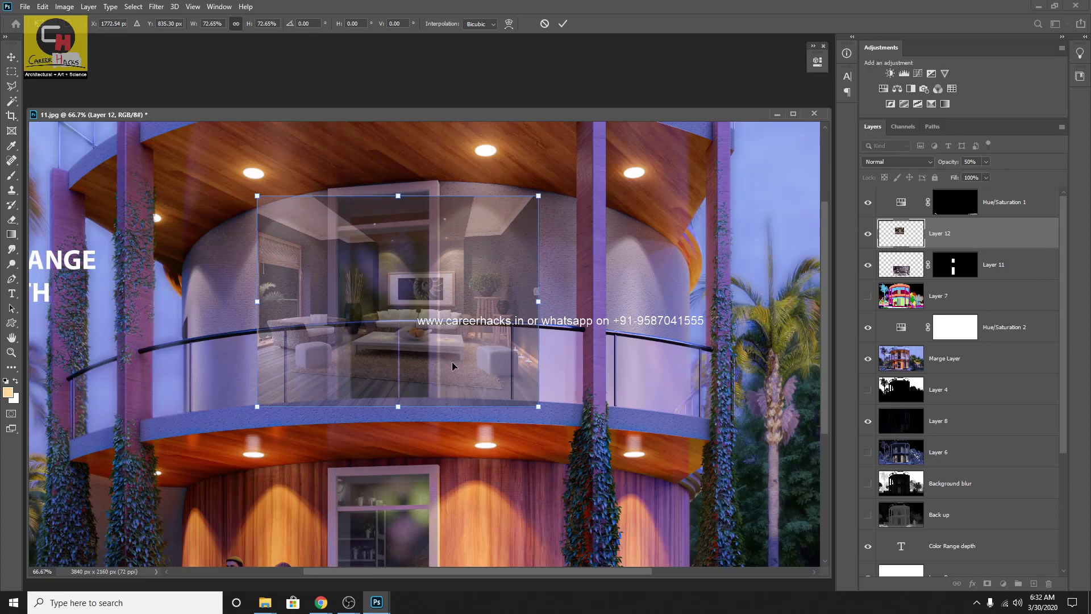
pyautogui.moveTo(453, 365)
pyautogui.mouseDown()
pyautogui.moveTo(488, 427)
pyautogui.moveTo(490, 546)
pyautogui.moveTo(497, 523)
pyautogui.moveTo(508, 553)
pyautogui.mouseUp()
pyautogui.press('Return')
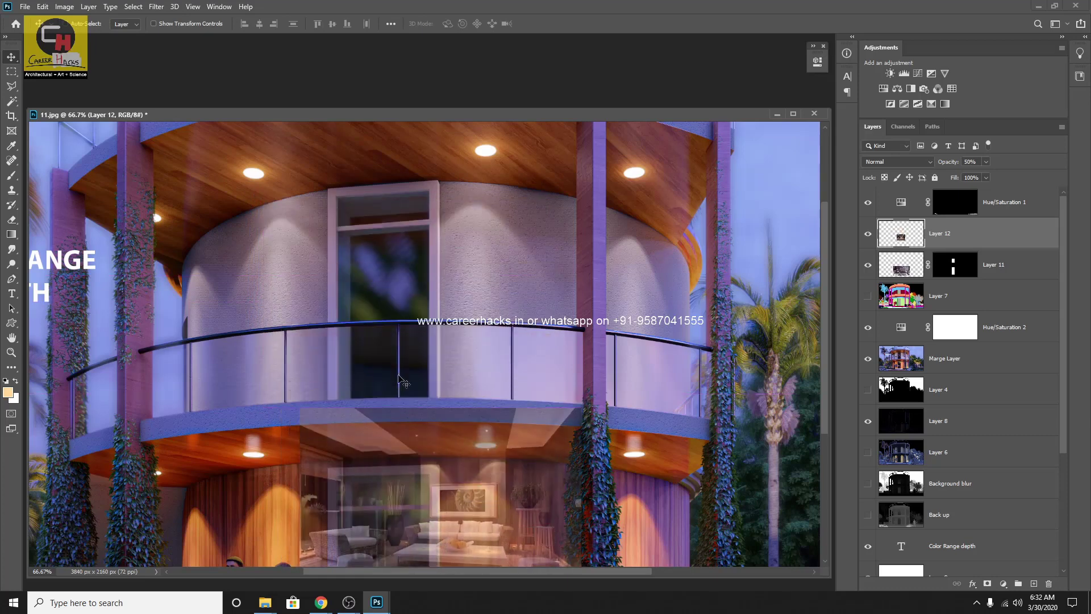
pyautogui.moveTo(432, 488); pyautogui.dragTo(476, 405)
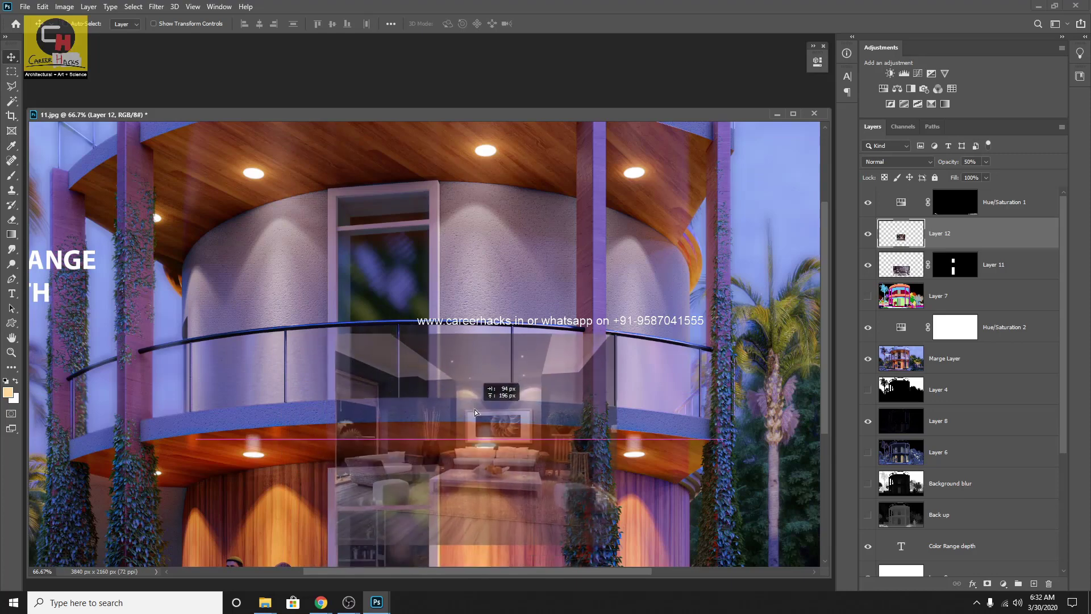
# Step: Enlarge the photo to about 208% and reposition it over the upper door
pyautogui.hotkey('ctrl', 't')
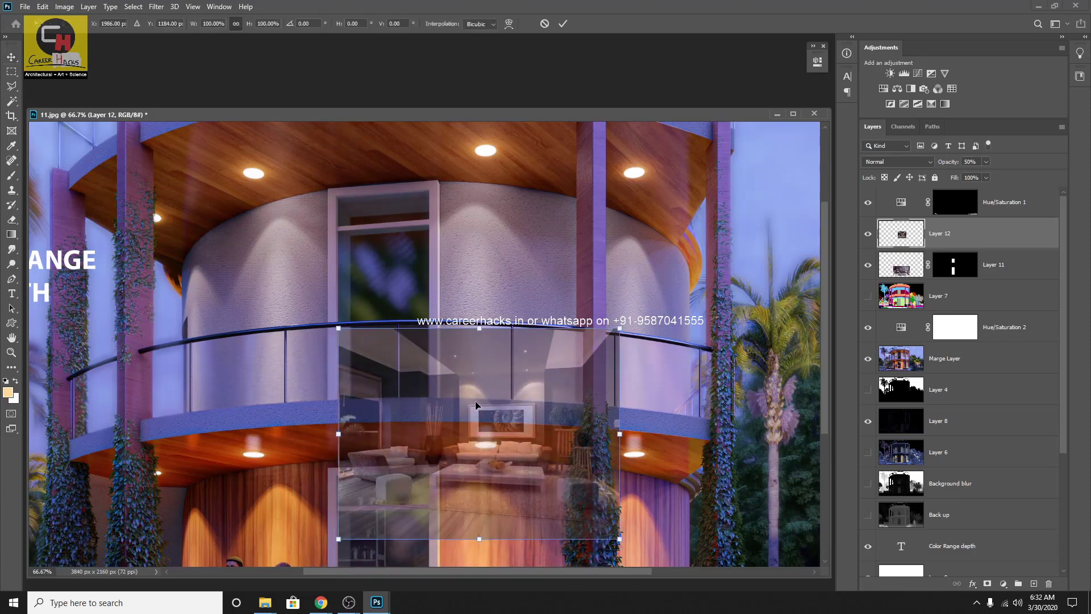
pyautogui.moveTo(333, 320); pyautogui.dragTo(179, 205)
pyautogui.moveTo(418, 359)
pyautogui.mouseDown()
pyautogui.moveTo(526, 410)
pyautogui.moveTo(604, 464)
pyautogui.moveTo(635, 455)
pyautogui.moveTo(484, 452)
pyautogui.moveTo(465, 443)
pyautogui.moveTo(450, 383)
pyautogui.moveTo(445, 435)
pyautogui.moveTo(546, 580)
pyautogui.moveTo(487, 430)
pyautogui.mouseUp()
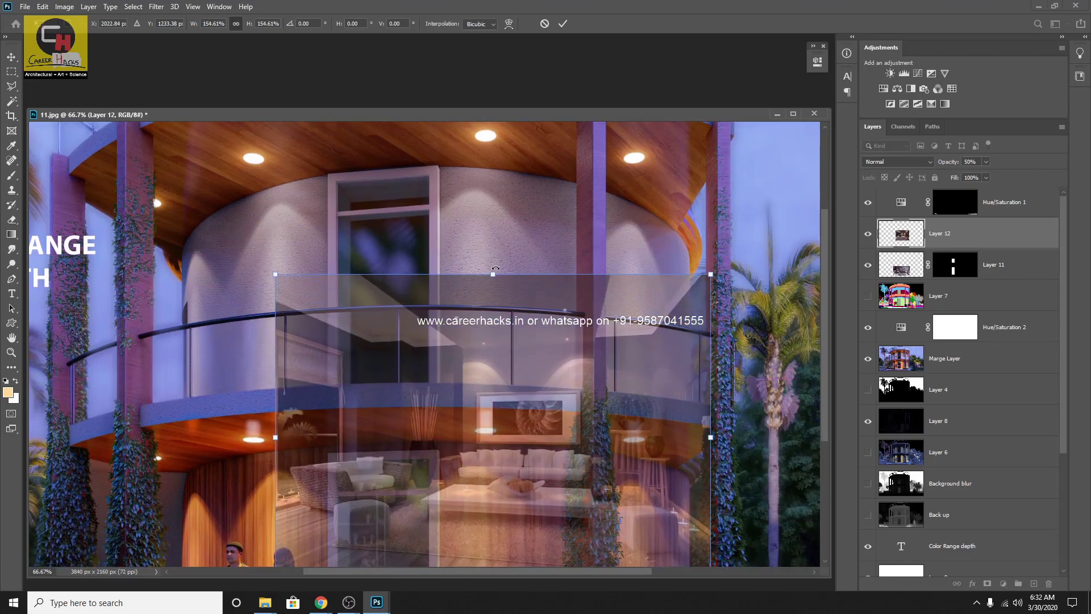
pyautogui.moveTo(495, 258)
pyautogui.mouseDown()
pyautogui.moveTo(487, 208)
pyautogui.moveTo(558, 224)
pyautogui.mouseUp()
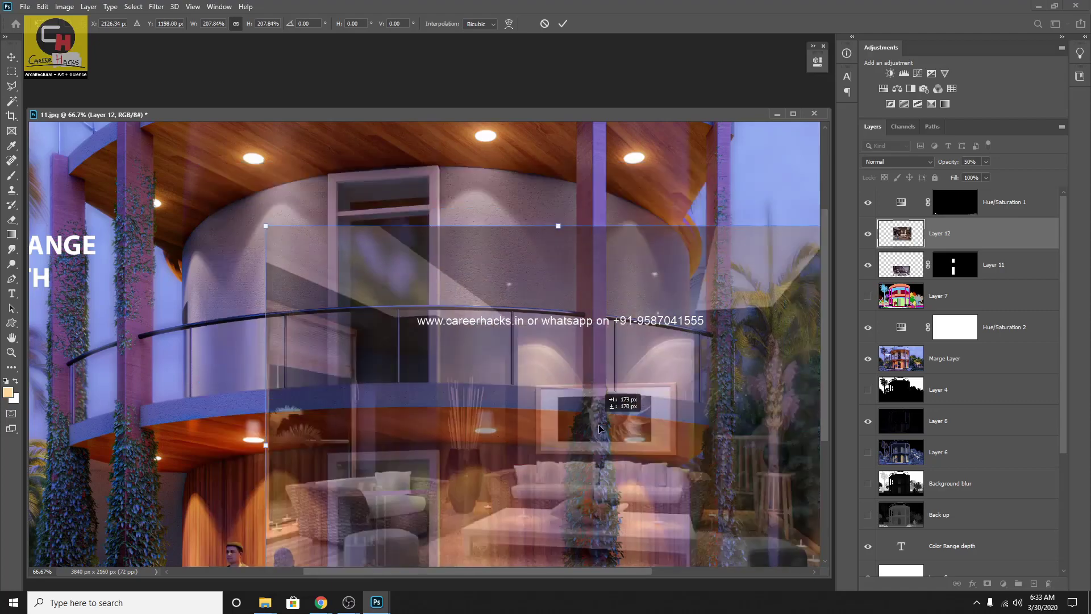
pyautogui.moveTo(514, 348)
pyautogui.mouseDown()
pyautogui.moveTo(620, 476)
pyautogui.moveTo(579, 409)
pyautogui.moveTo(514, 457)
pyautogui.moveTo(492, 412)
pyautogui.moveTo(478, 424)
pyautogui.mouseUp()
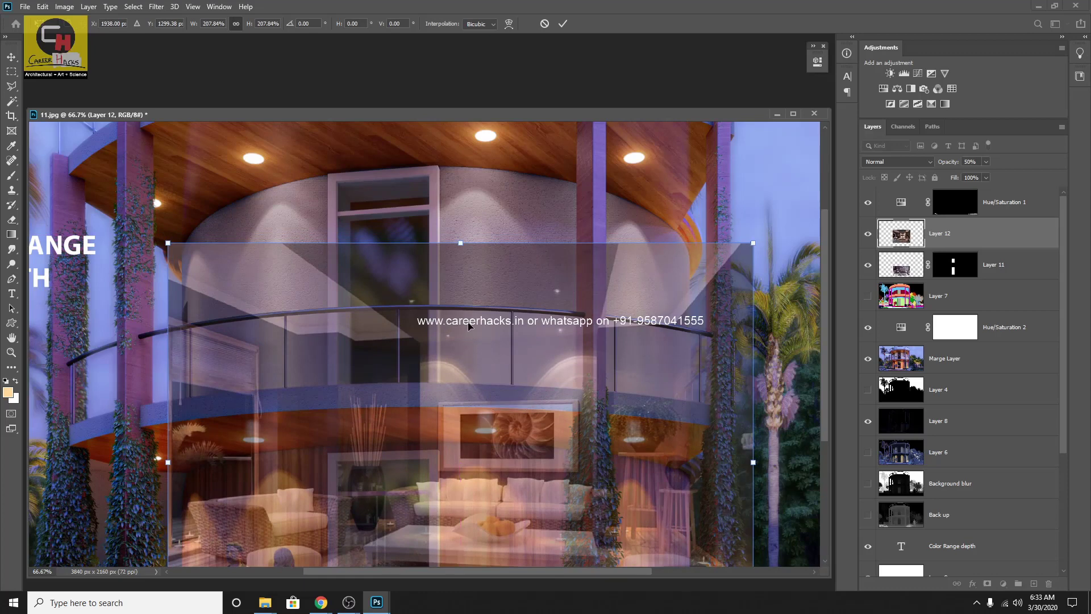
# Step: Stretch the photo to about 292% height covering the upper door, and commit
pyautogui.moveTo(461, 239); pyautogui.dragTo(461, 179)
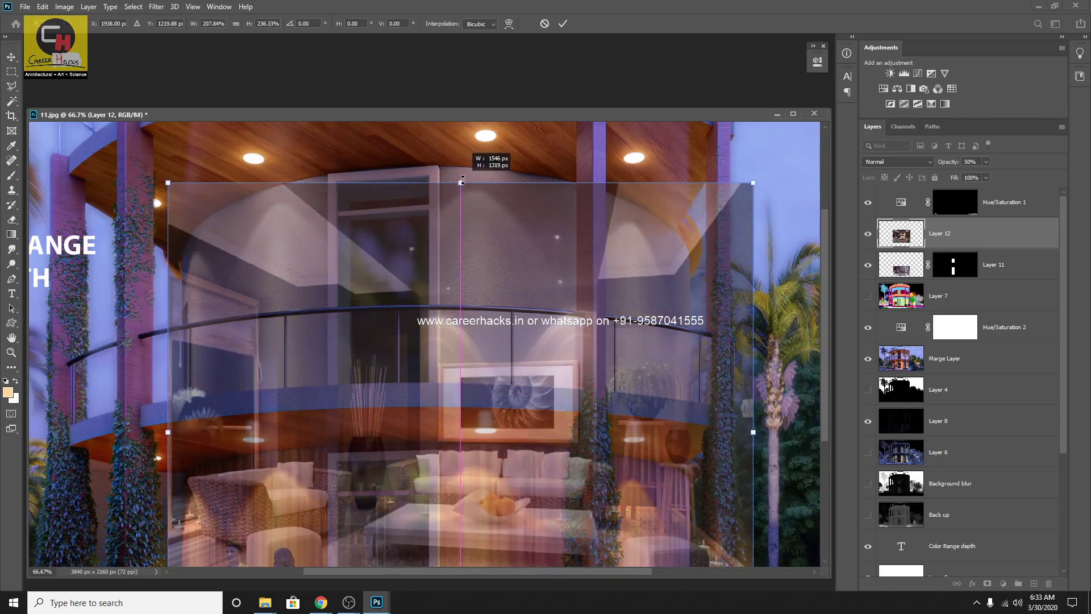
pyautogui.moveTo(470, 336); pyautogui.dragTo(472, 383)
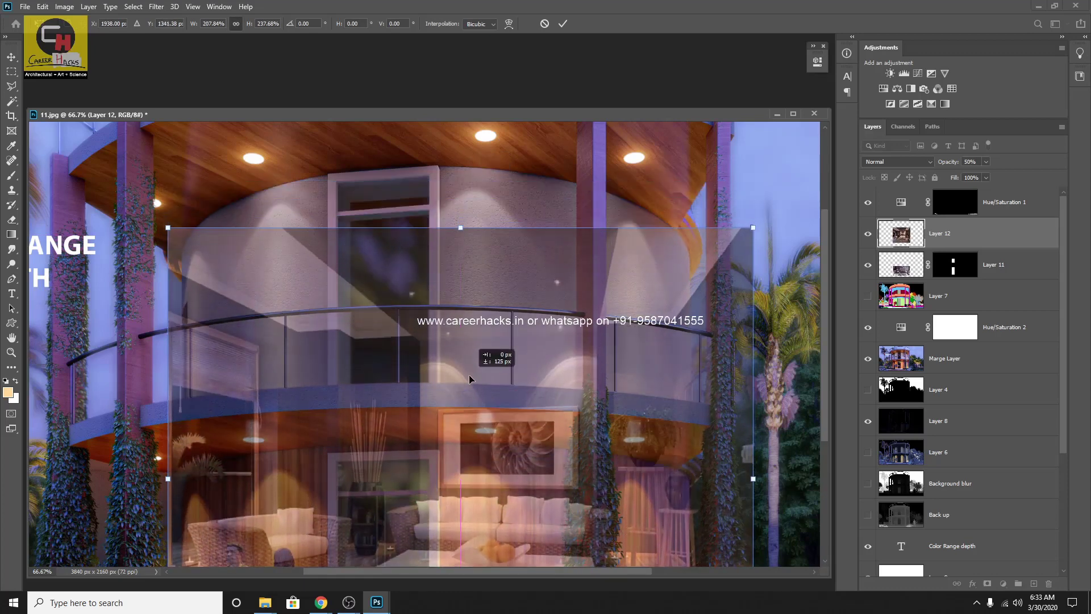
pyautogui.moveTo(460, 223); pyautogui.dragTo(460, 199)
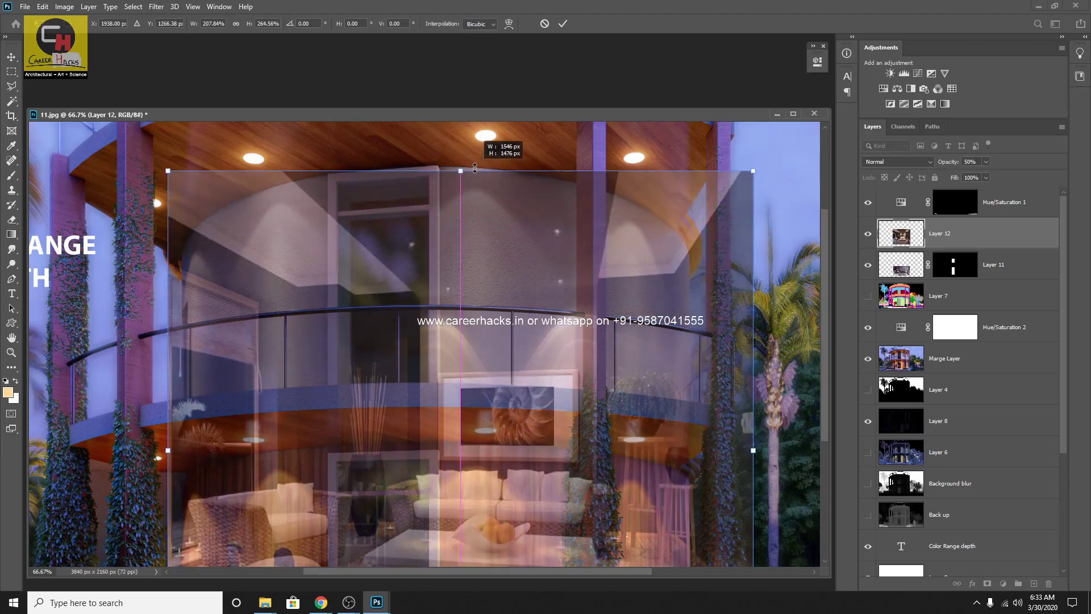
pyautogui.moveTo(477, 329); pyautogui.dragTo(477, 358)
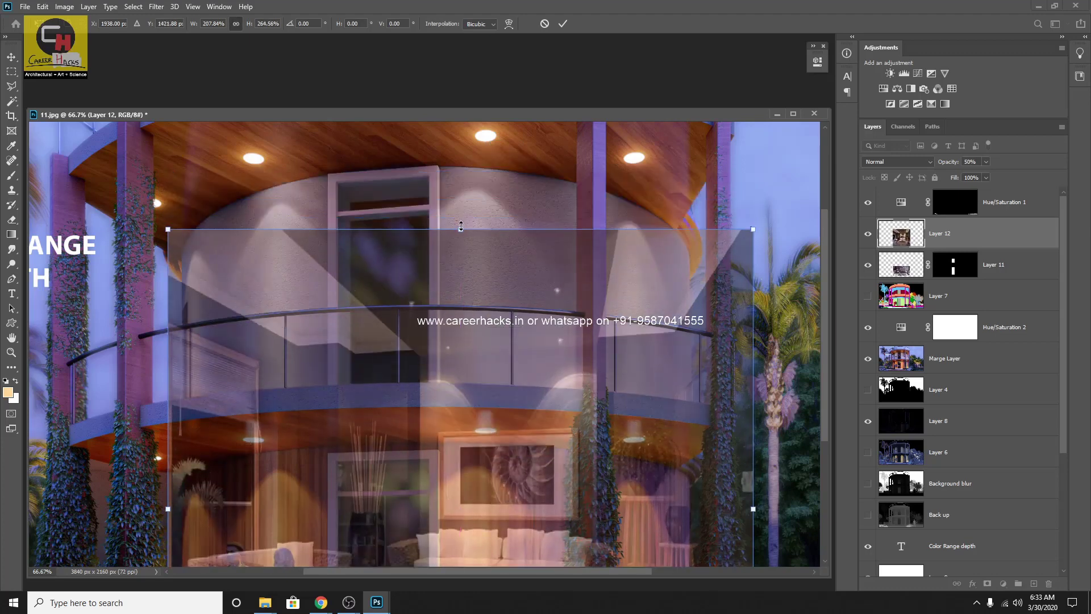
pyautogui.moveTo(461, 226); pyautogui.dragTo(460, 181)
pyautogui.moveTo(485, 294)
pyautogui.mouseDown()
pyautogui.moveTo(473, 310)
pyautogui.moveTo(514, 297)
pyautogui.mouseUp()
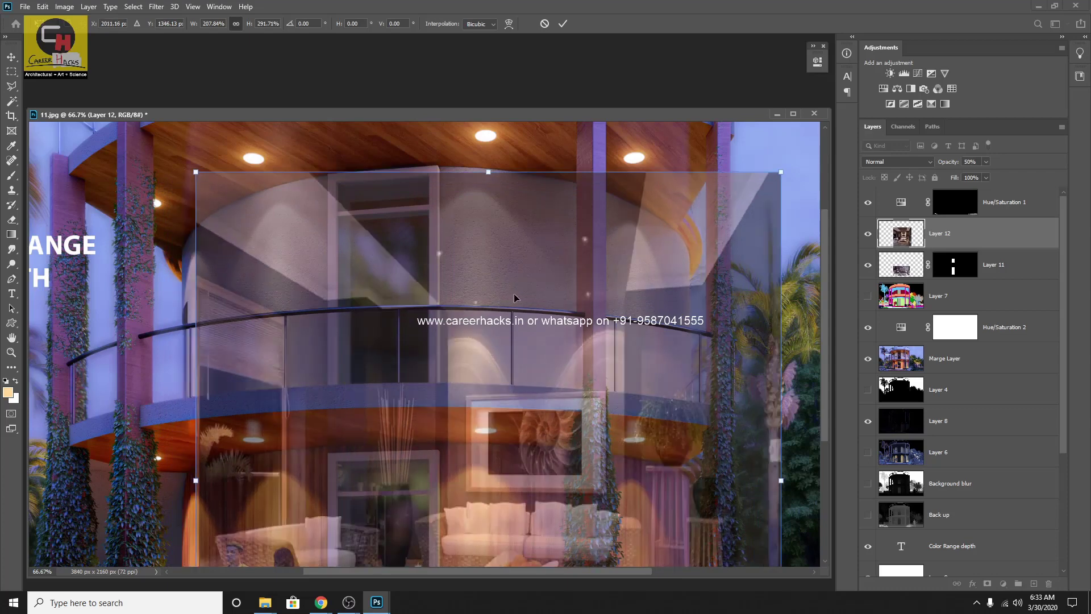
pyautogui.press('Return')
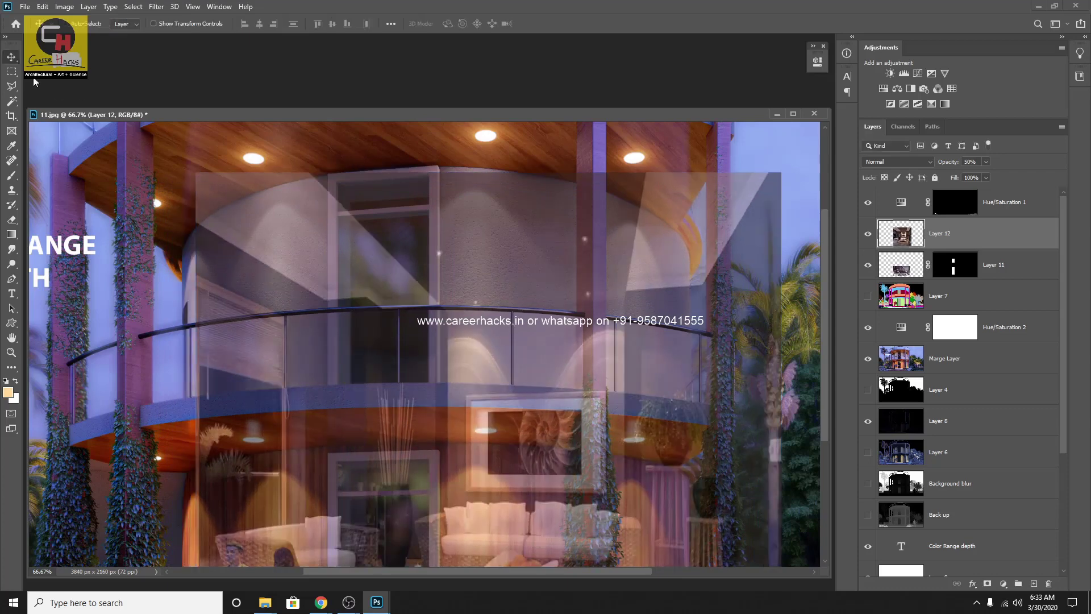
# Step: Load the 'For interior' selection and mask Layer 12 to the door glass
pyautogui.click(156, 7)
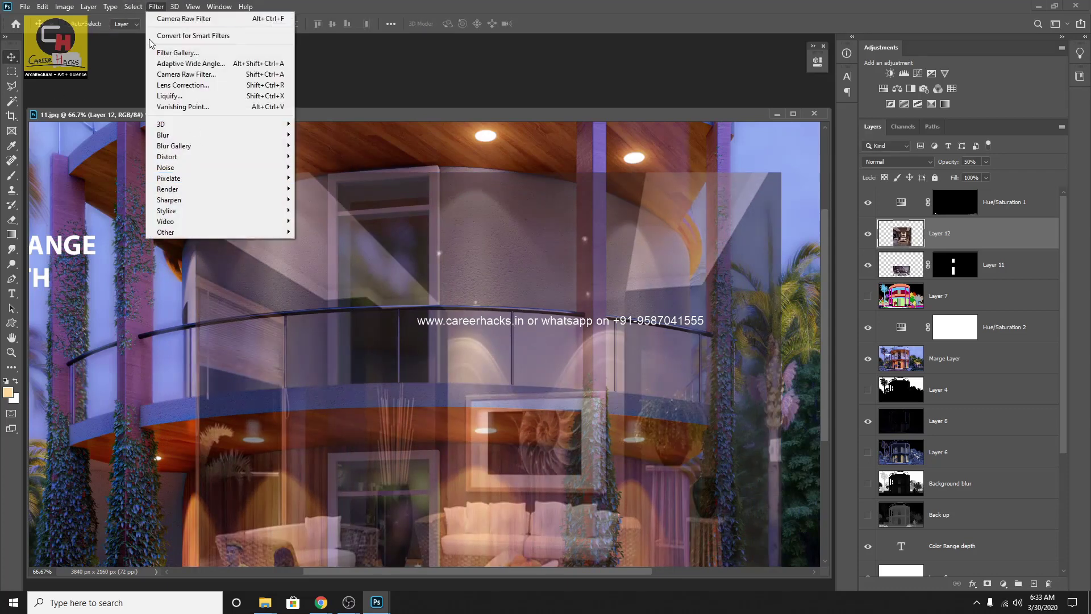
pyautogui.click(162, 246)
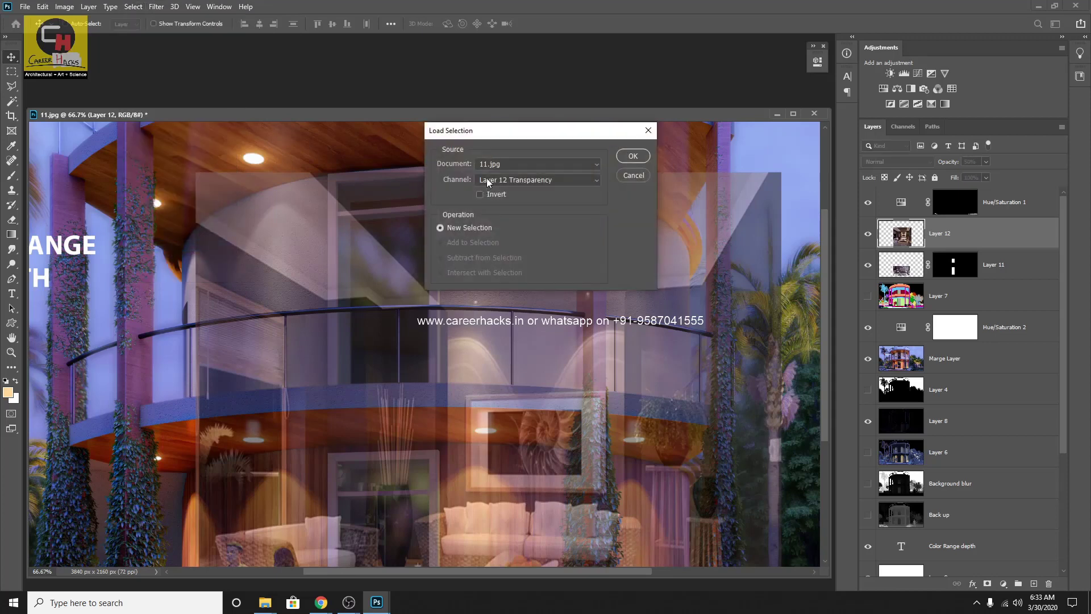
pyautogui.click(494, 179)
pyautogui.click(502, 210)
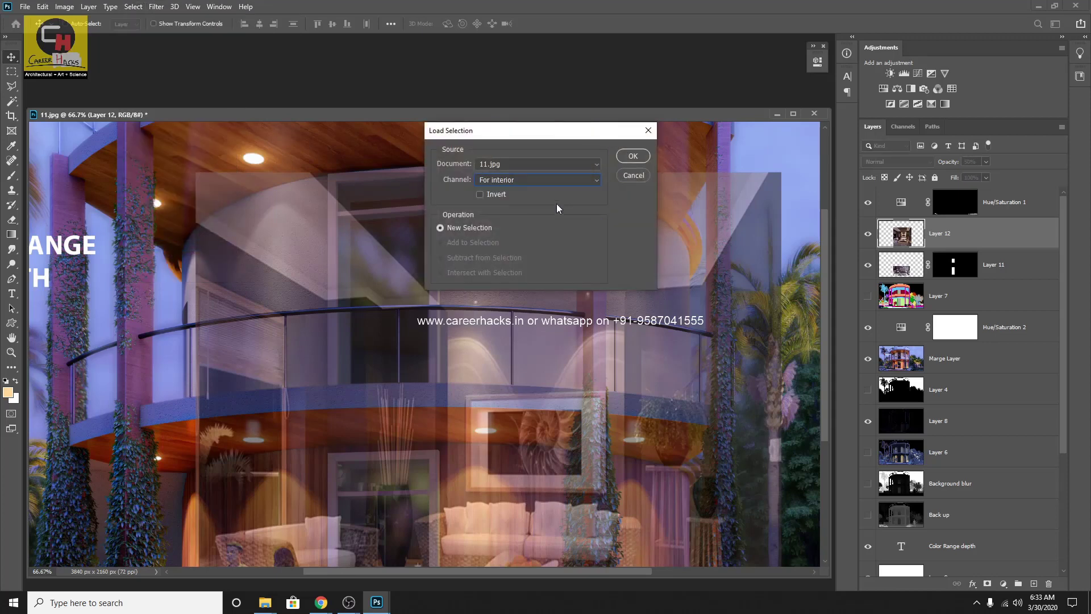
pyautogui.click(628, 162)
pyautogui.click(986, 584)
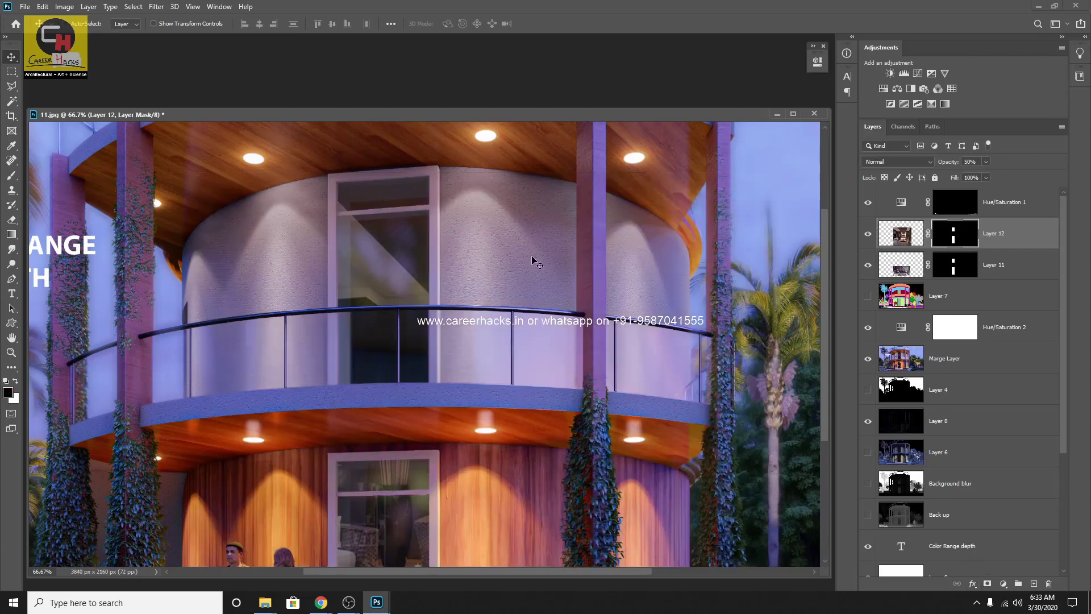
# Step: Try a white mask fill on a Polygonal Lasso area left of the door, then undo and deselect
pyautogui.press('l')
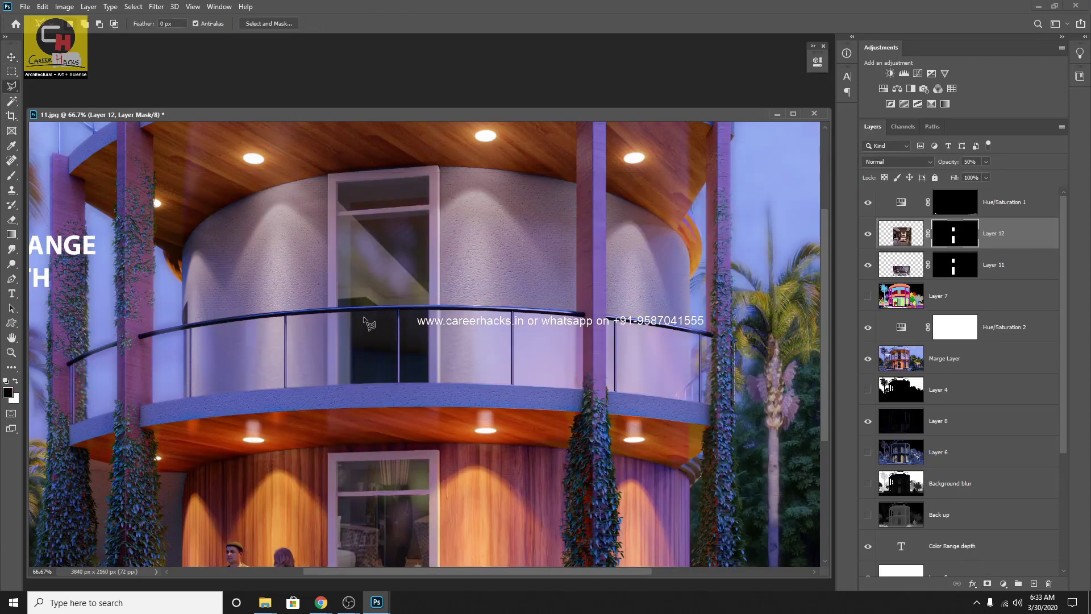
pyautogui.click(351, 307)
pyautogui.click(351, 197)
pyautogui.click(336, 180)
pyautogui.click(287, 183)
pyautogui.click(285, 295)
pyautogui.doubleClick(308, 330)
pyautogui.press('x')
pyautogui.hotkey('alt', 'BackSpace')
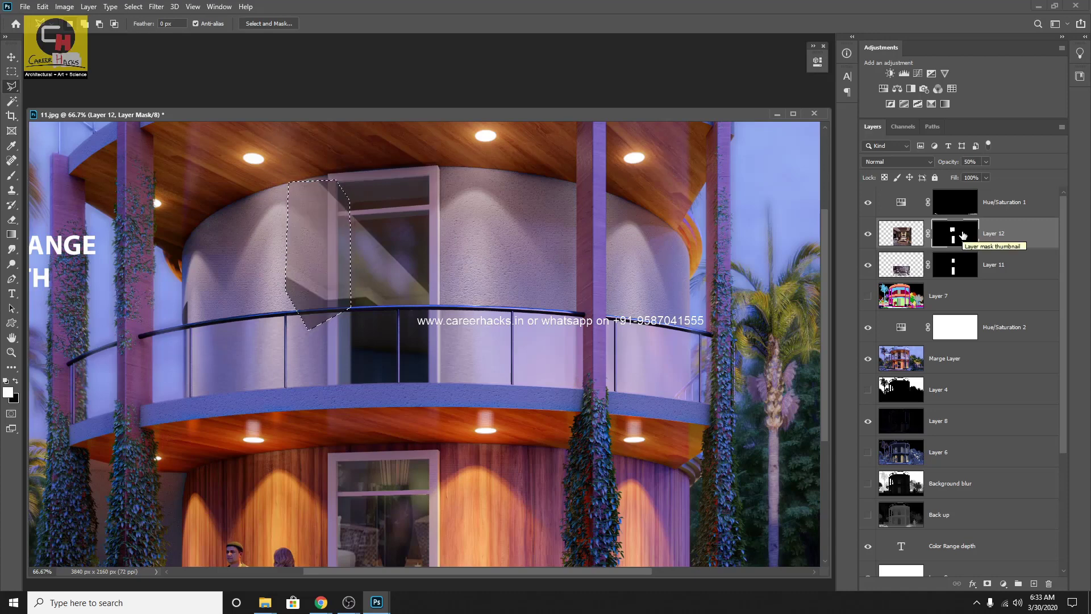
pyautogui.hotkey('ctrl', 'z')
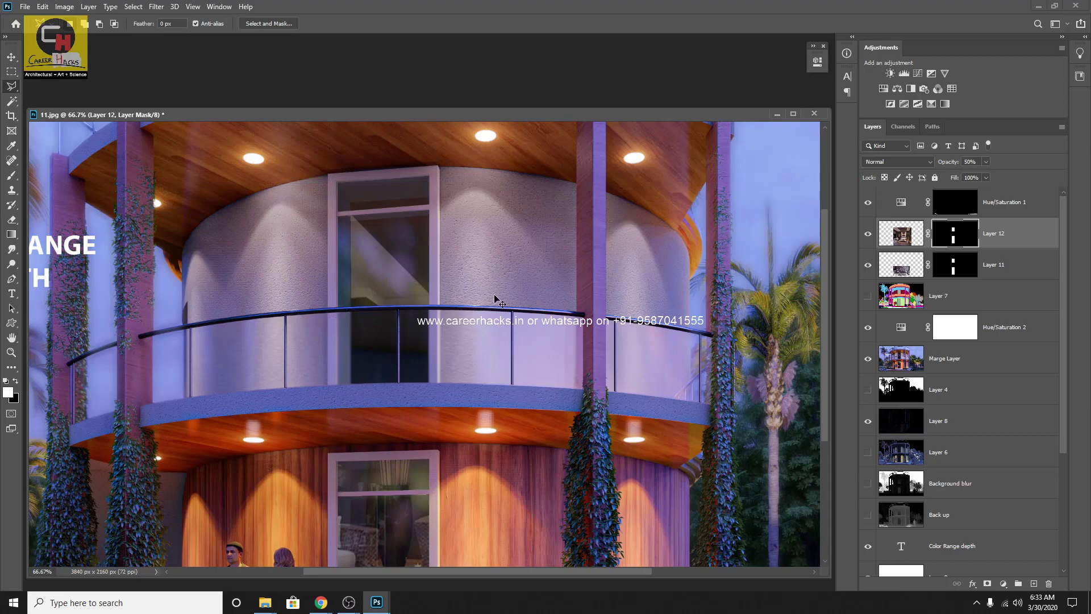
pyautogui.hotkey('ctrl', 'd')
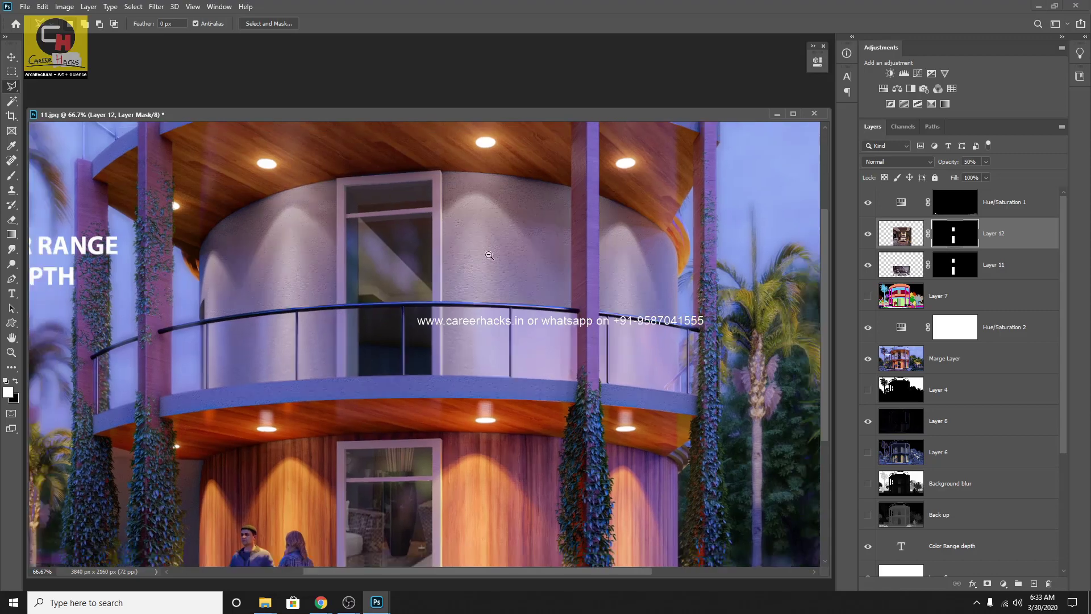
# Step: Lower the upper-door interior photo layer (Layer 12) opacity to 30%
pyautogui.keyDown('ctrl'); pyautogui.keyDown('alt'); pyautogui.click(489, 256); pyautogui.keyUp('alt'); pyautogui.keyUp('ctrl')
pyautogui.keyDown('ctrl'); pyautogui.keyDown('alt'); pyautogui.click(489, 256); pyautogui.keyUp('alt'); pyautogui.keyUp('ctrl')
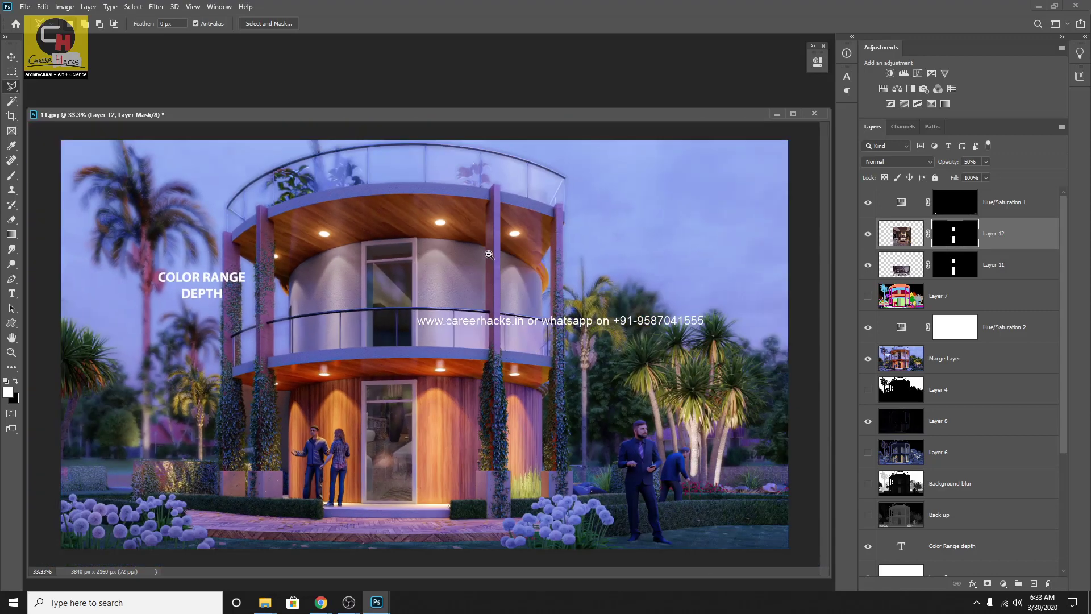
pyautogui.click(906, 241)
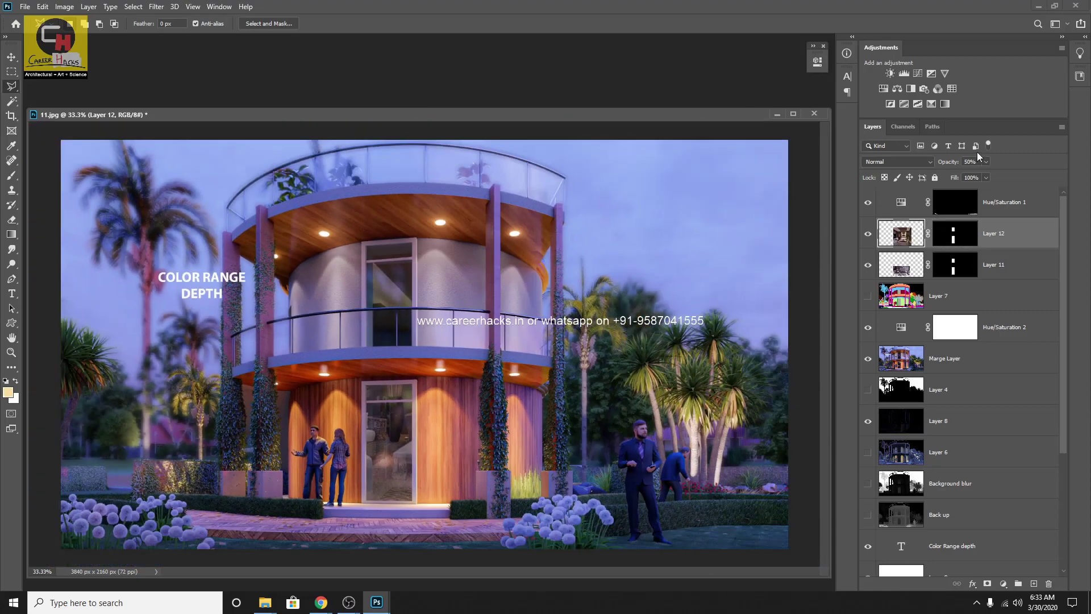
pyautogui.moveTo(975, 174); pyautogui.dragTo(969, 175)
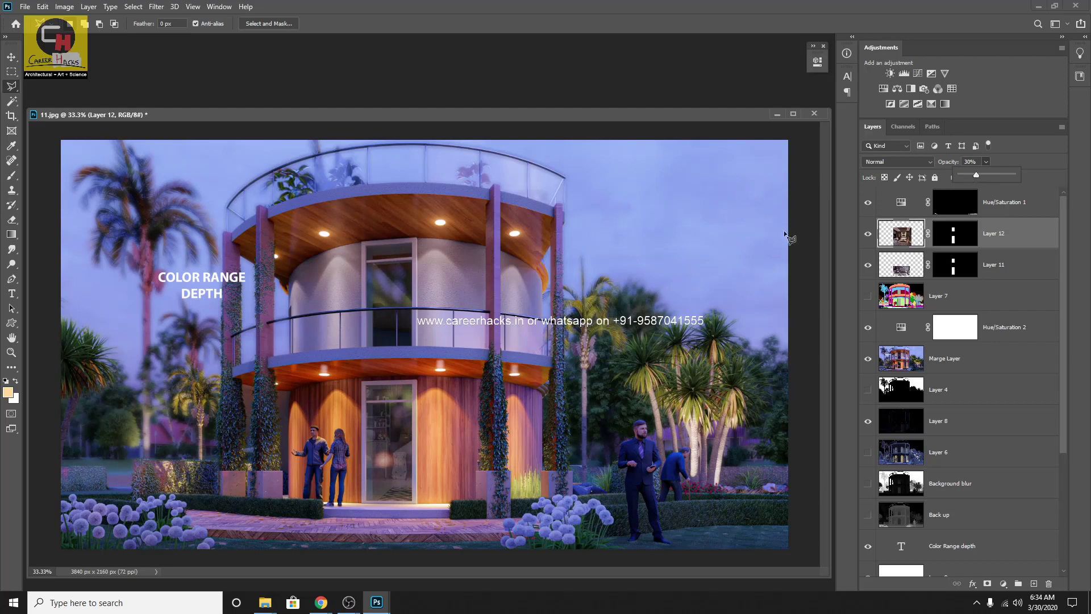
pyautogui.hotkey('ctrl', '-')
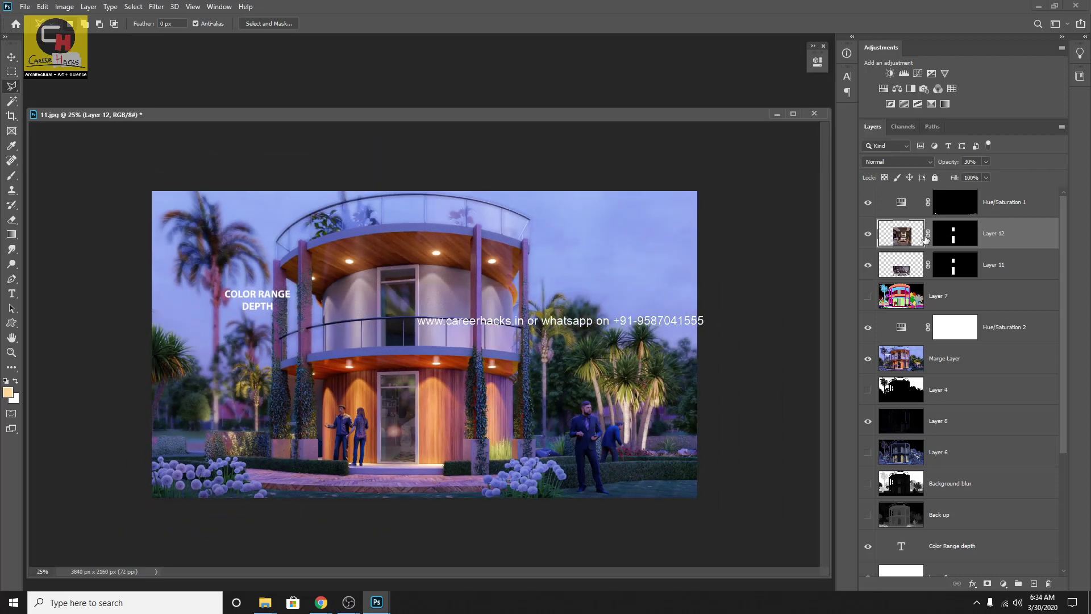
# Step: Hide Layer 12 and compare the render at several zoom levels, fitted on screen, then start saving
pyautogui.click(868, 234)
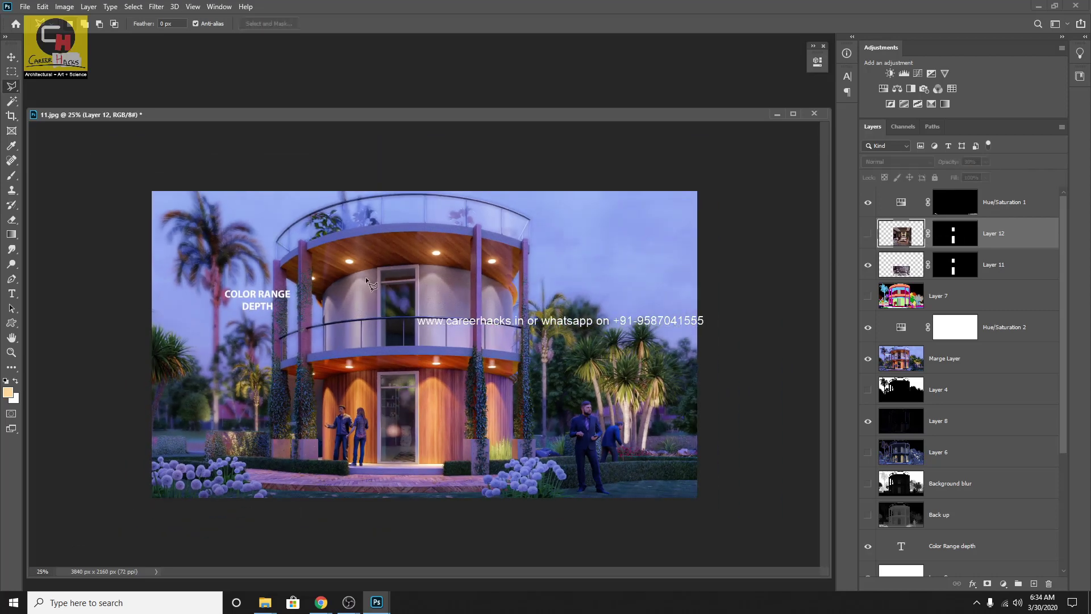
pyautogui.hotkey('ctrl', '+')
pyautogui.hotkey('ctrl', '+')
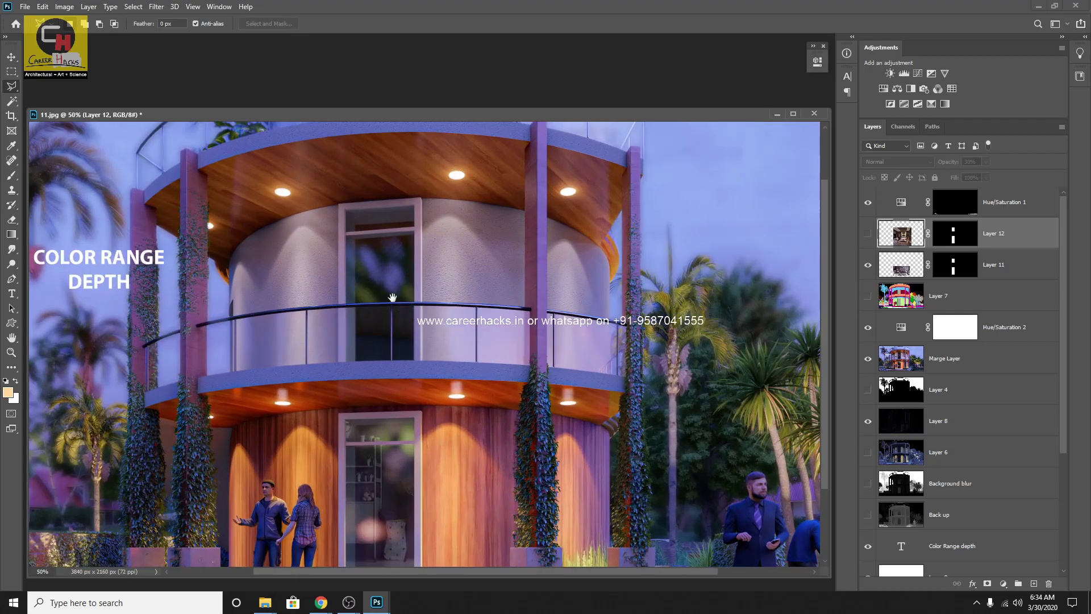
pyautogui.hotkey('ctrl', '-')
pyautogui.hotkey('ctrl', '-')
pyautogui.hotkey('ctrl', '-')
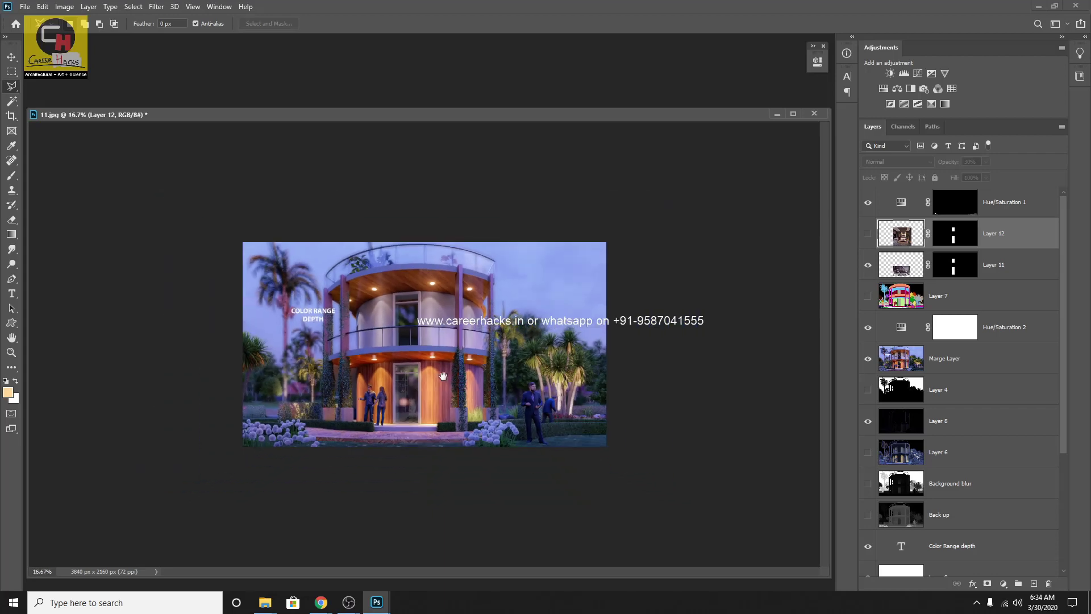
pyautogui.hotkey('ctrl', '+')
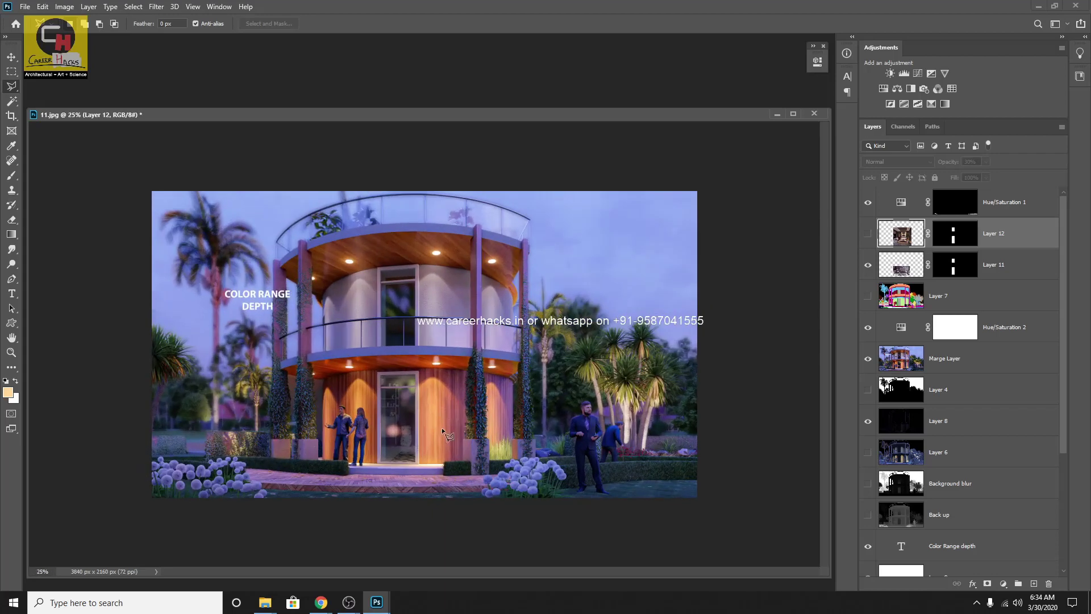
pyautogui.hotkey('ctrl', '0')
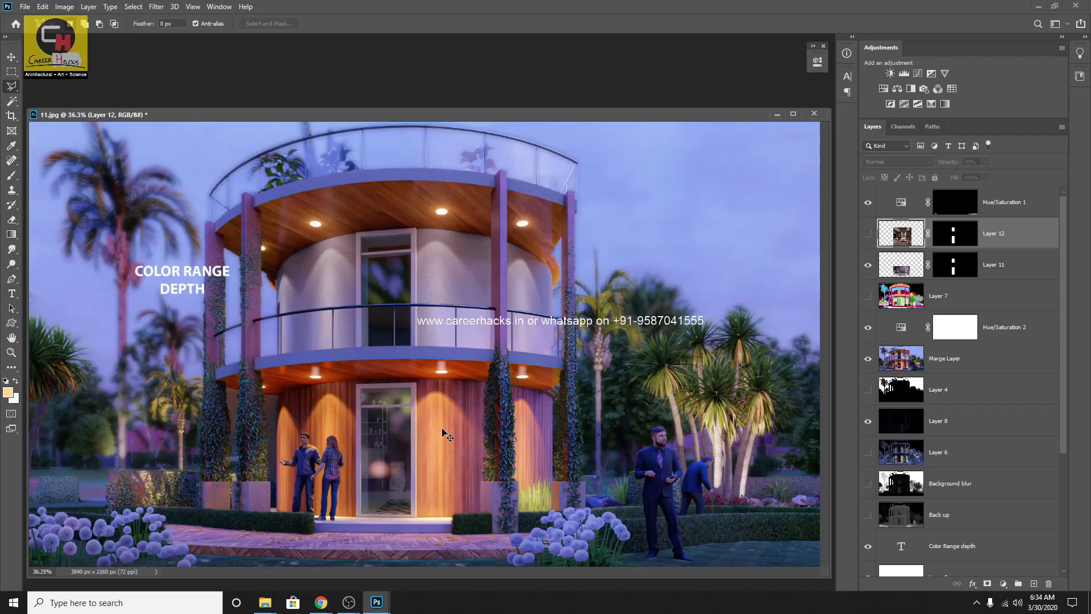
pyautogui.hotkey('ctrl', 's')
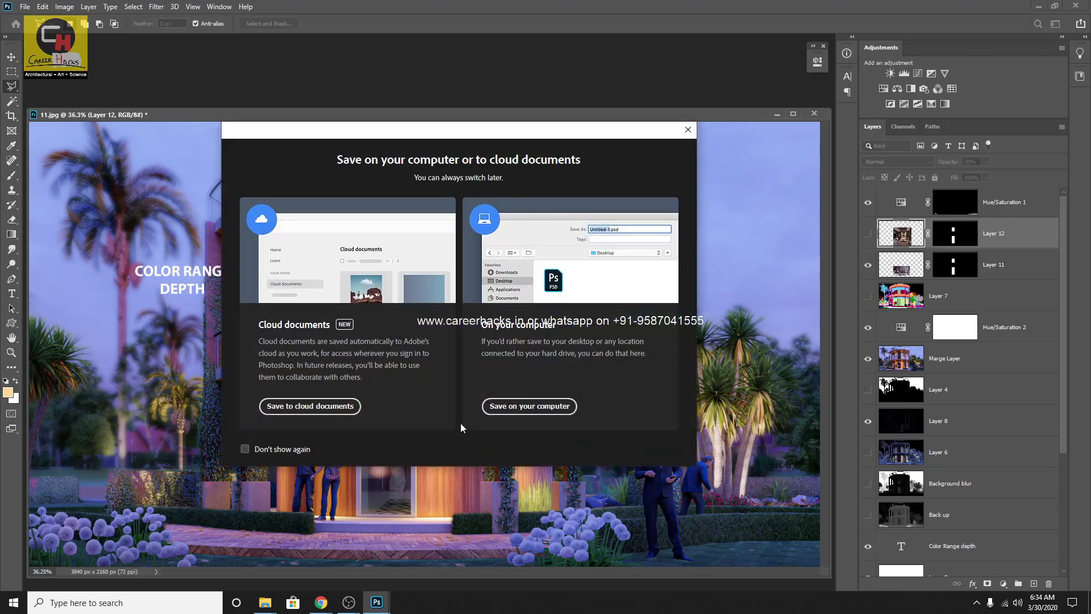
# Step: Save the render to the computer as 11.psd in Photoshop format with Maximize Compatibility
pyautogui.click(533, 407)
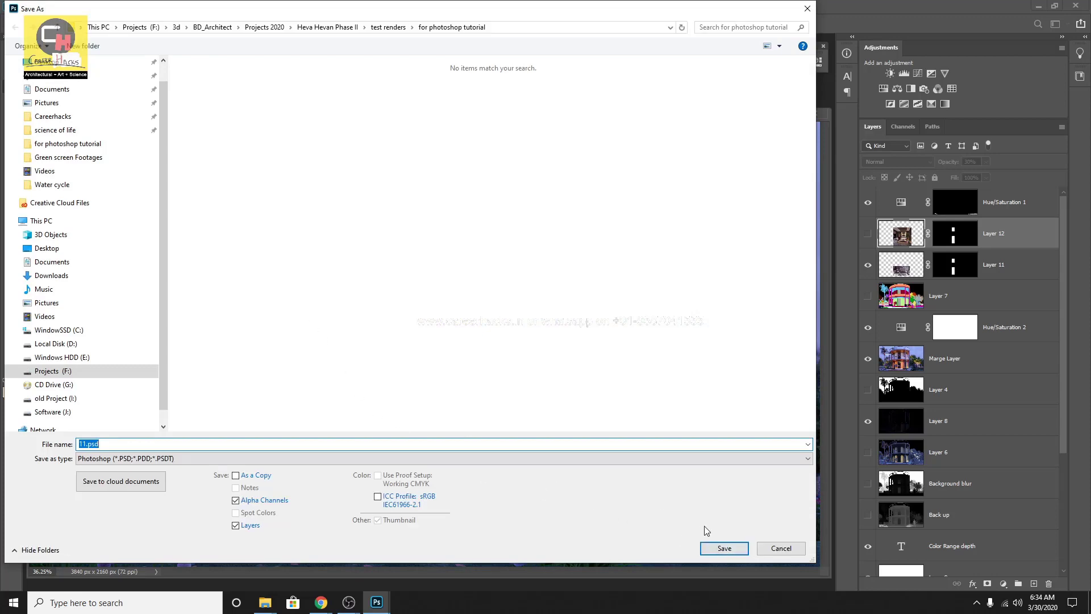
pyautogui.click(718, 549)
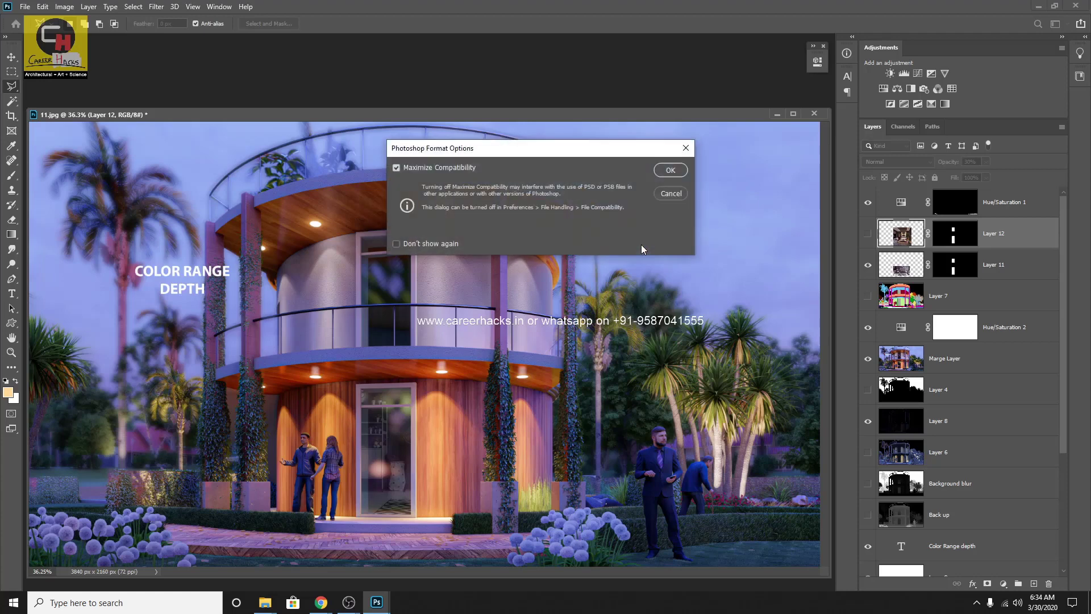
pyautogui.click(668, 171)
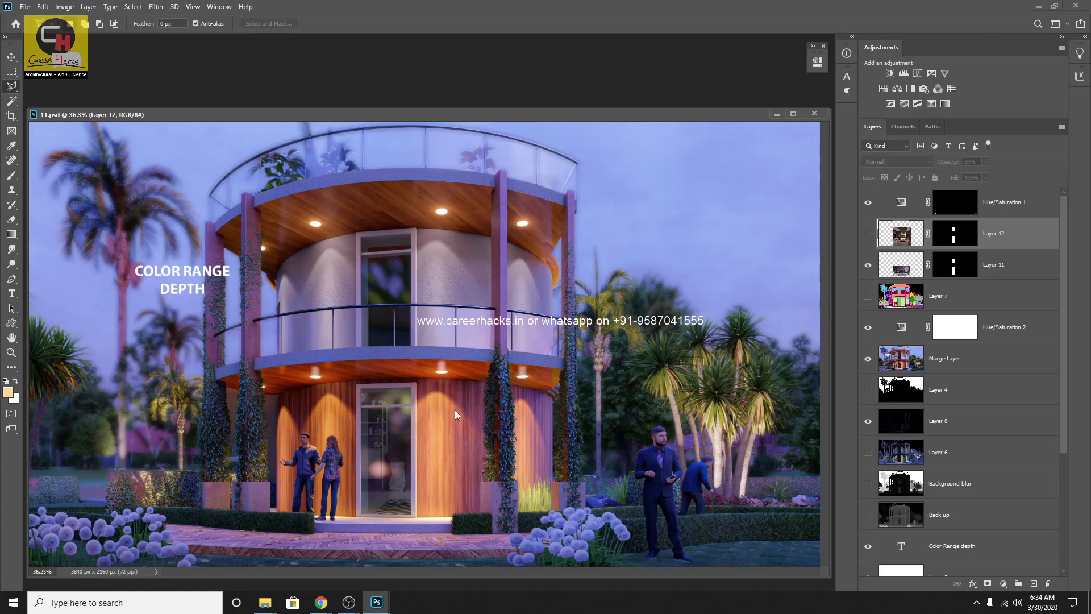
# Step: Switch to full-screen mode, fit the house render and pan around it
pyautogui.press('f')
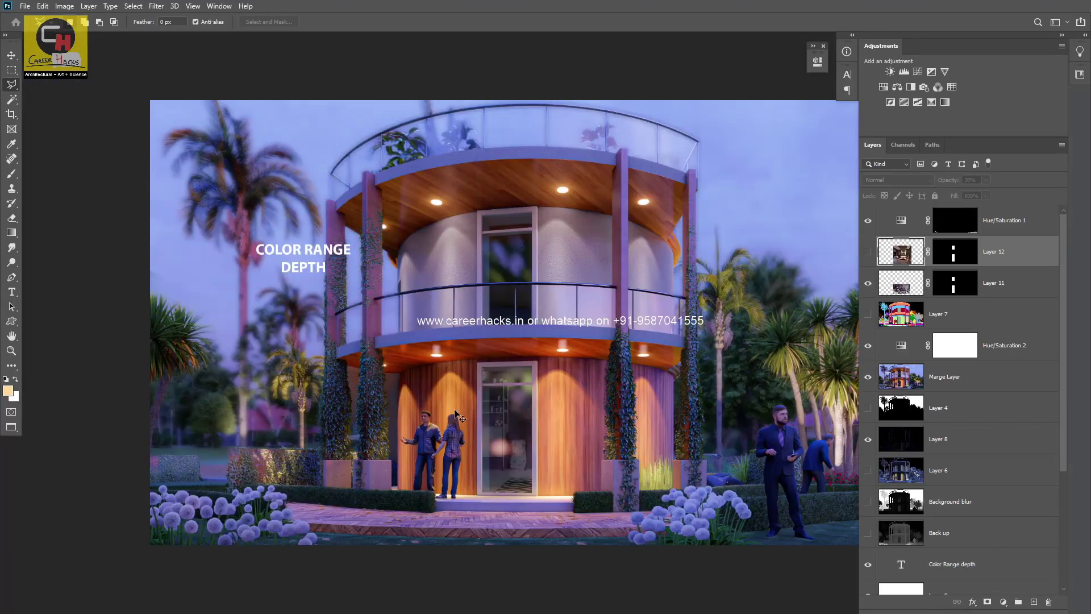
pyautogui.hotkey('ctrl', '0')
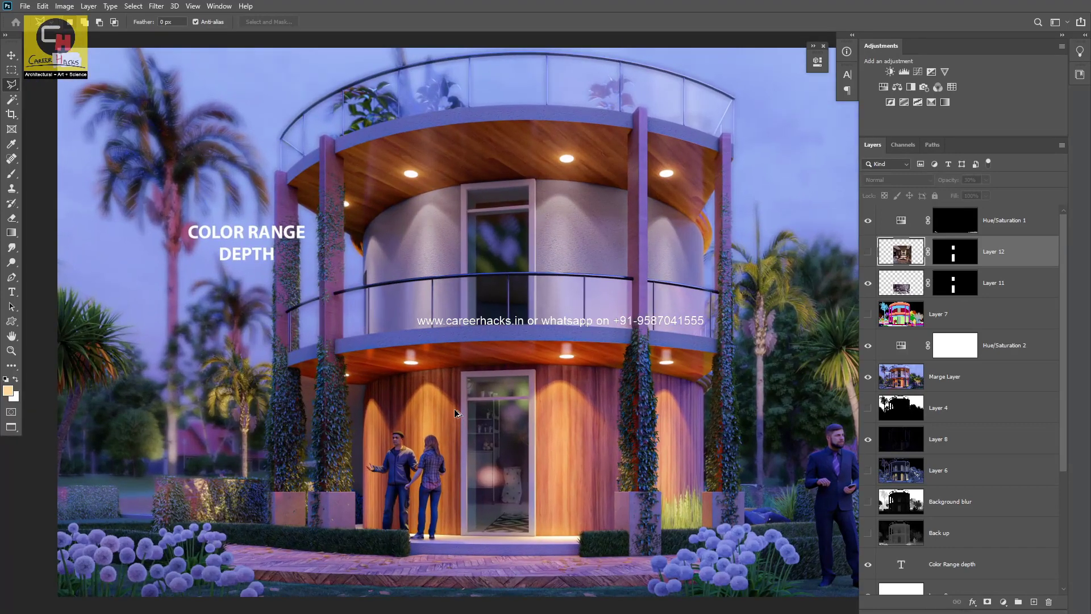
pyautogui.scroll(3, 454, 408)
pyautogui.scroll(-3, 454, 408)
pyautogui.scroll(-2, 455, 408)
pyautogui.moveTo(557, 380); pyautogui.dragTo(452, 325)
pyautogui.scroll(3, 453, 325)
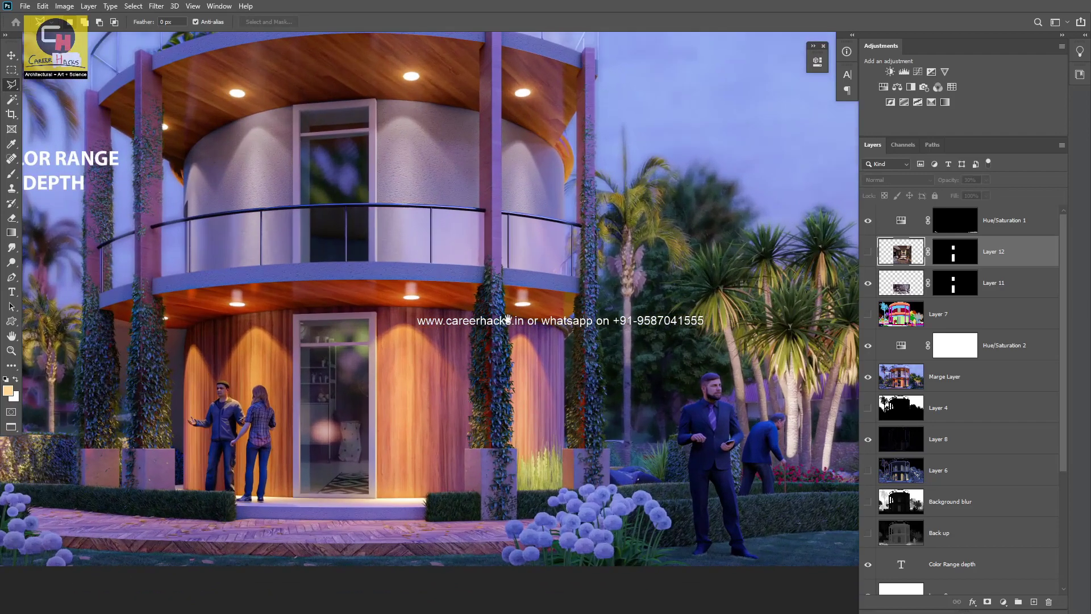
pyautogui.scroll(-1, 511, 341)
pyautogui.scroll(-1, 615, 372)
pyautogui.scroll(-2, 615, 372)
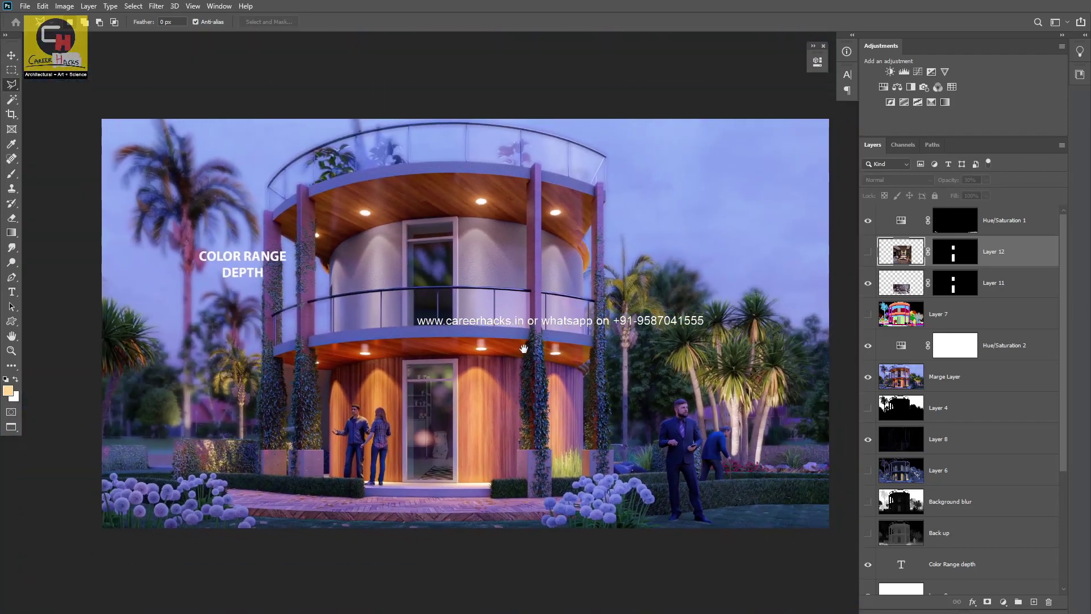
pyautogui.scroll(-2, 995, 527)
pyautogui.scroll(-2, 995, 527)
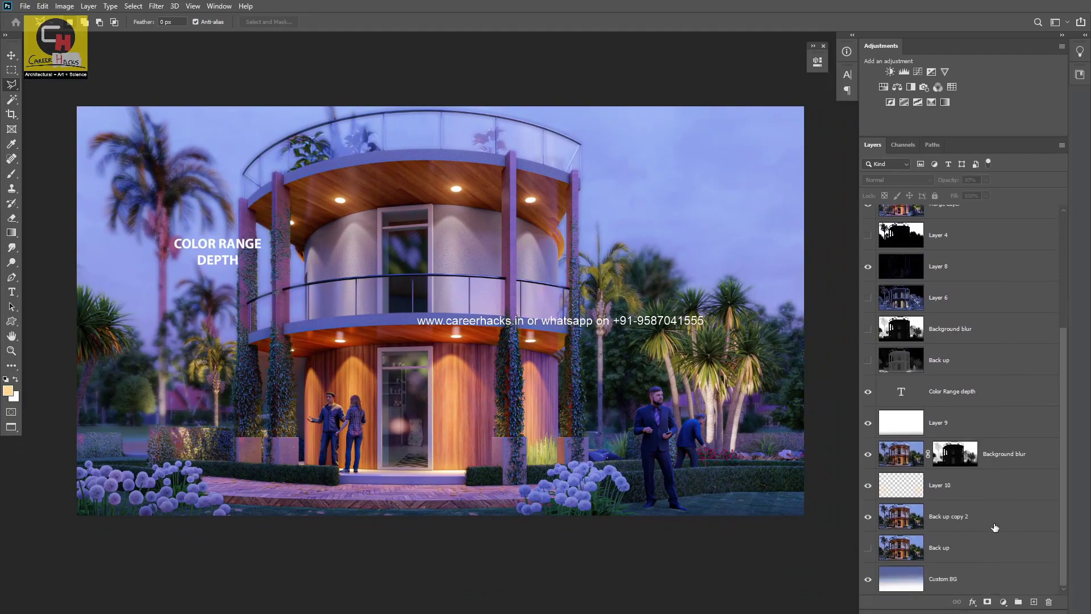
# Step: Alt-toggle the Back up layer to flip between original and graded render, ending with all layers shown
pyautogui.keyDown('alt'); pyautogui.click(868, 549); pyautogui.keyUp('alt')
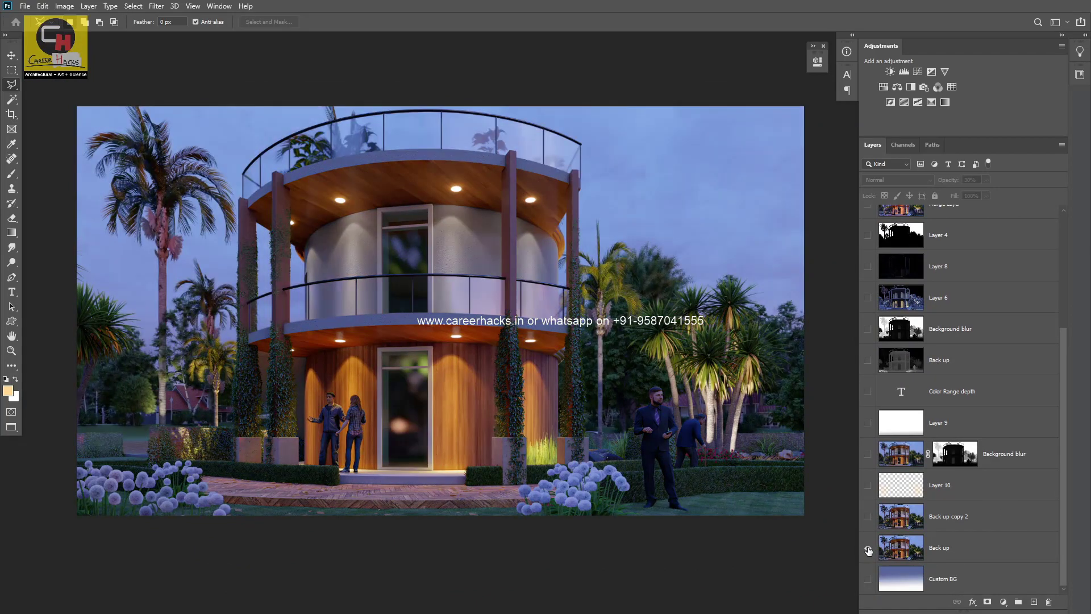
pyautogui.keyDown('alt'); pyautogui.click(868, 549); pyautogui.keyUp('alt')
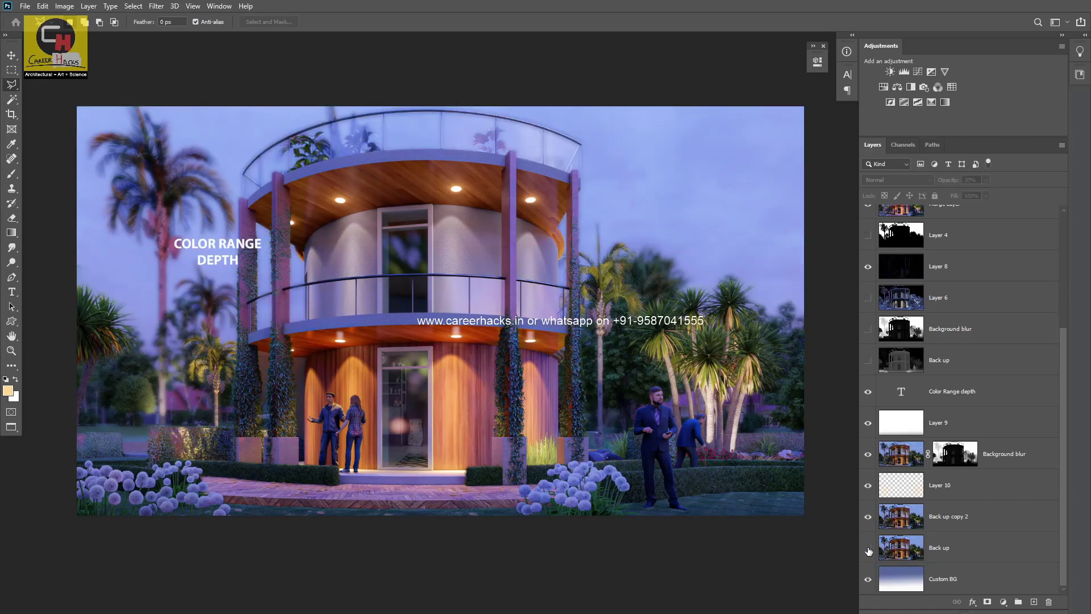
pyautogui.keyDown('alt'); pyautogui.click(869, 549); pyautogui.keyUp('alt')
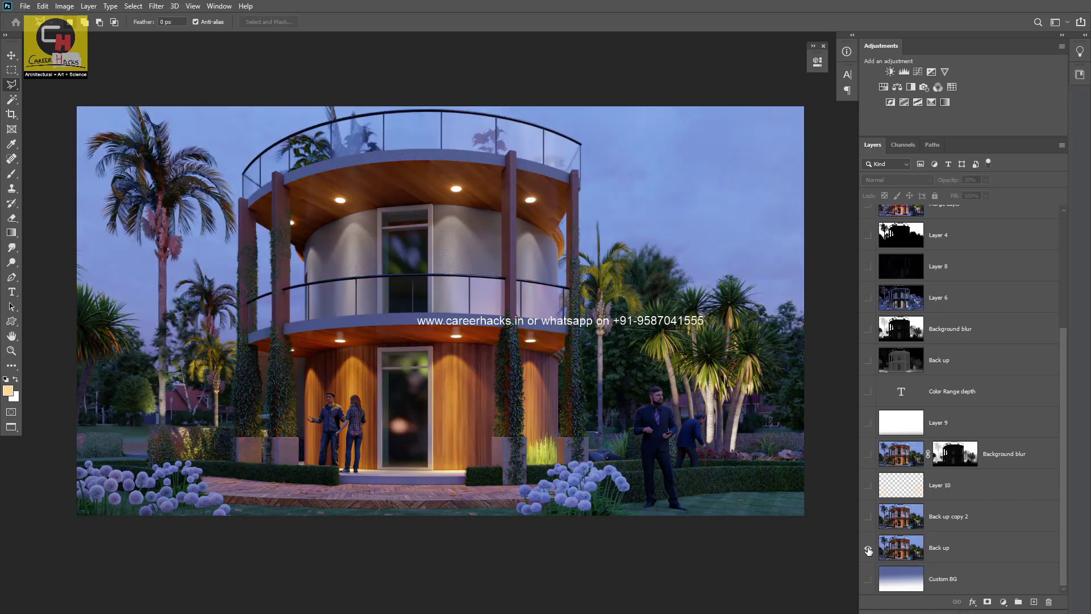
pyautogui.keyDown('alt'); pyautogui.click(869, 549); pyautogui.keyUp('alt')
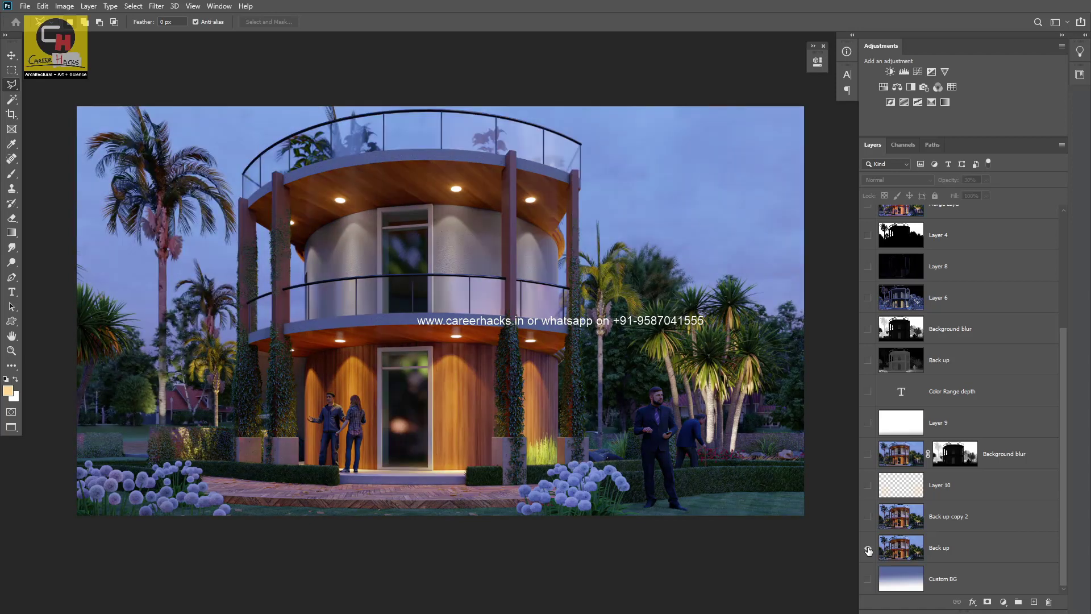
pyautogui.keyDown('alt'); pyautogui.click(868, 550); pyautogui.keyUp('alt')
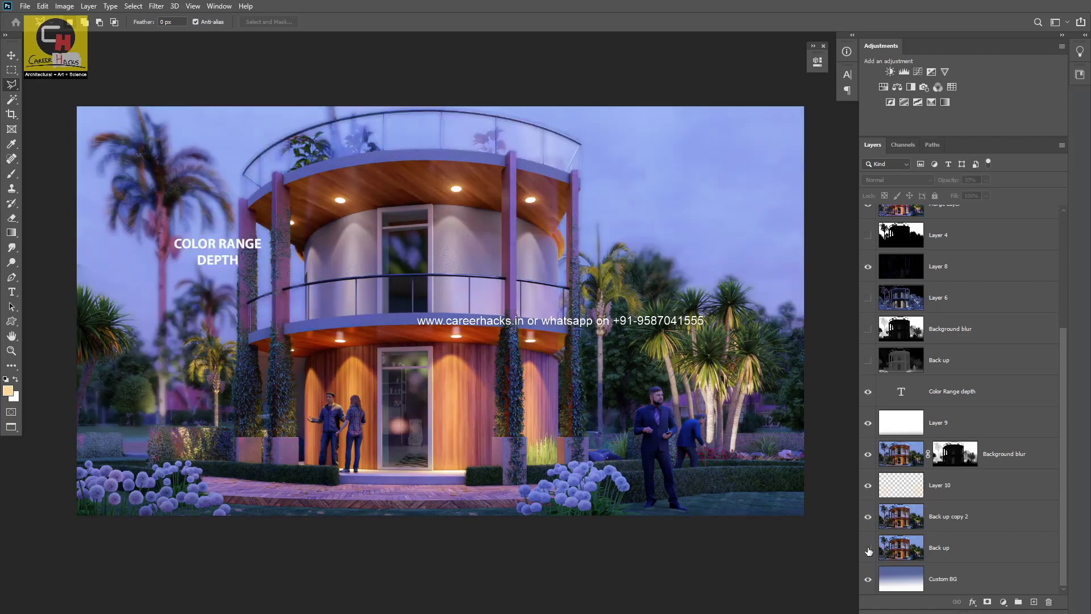
pyautogui.keyDown('alt'); pyautogui.click(868, 550); pyautogui.keyUp('alt')
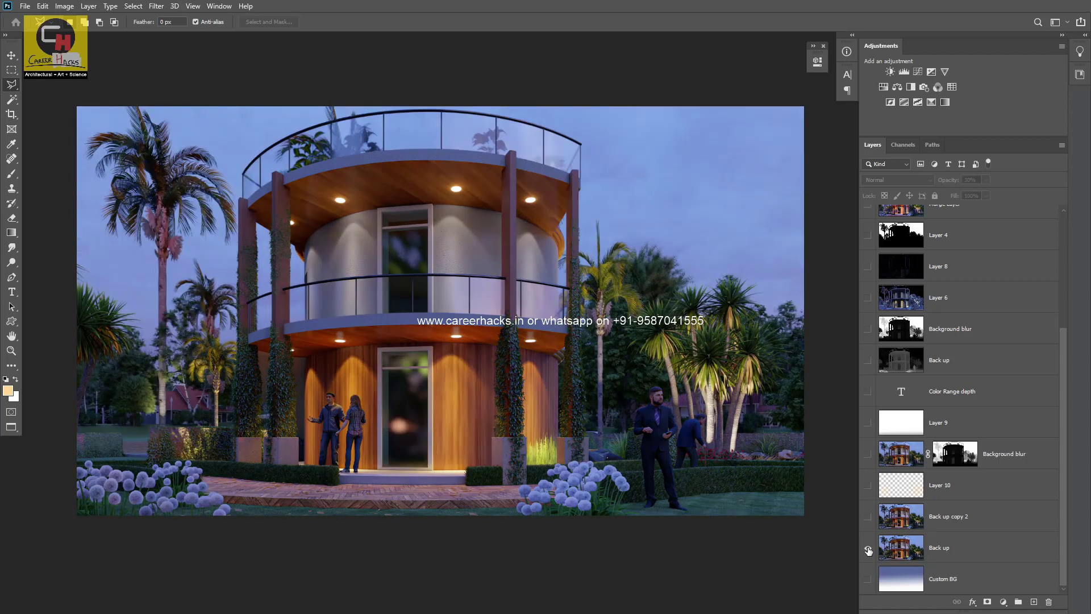
pyautogui.keyDown('alt'); pyautogui.click(869, 550); pyautogui.keyUp('alt')
pyautogui.keyDown('alt'); pyautogui.click(869, 551); pyautogui.keyUp('alt')
pyautogui.keyDown('alt'); pyautogui.click(869, 550); pyautogui.keyUp('alt')
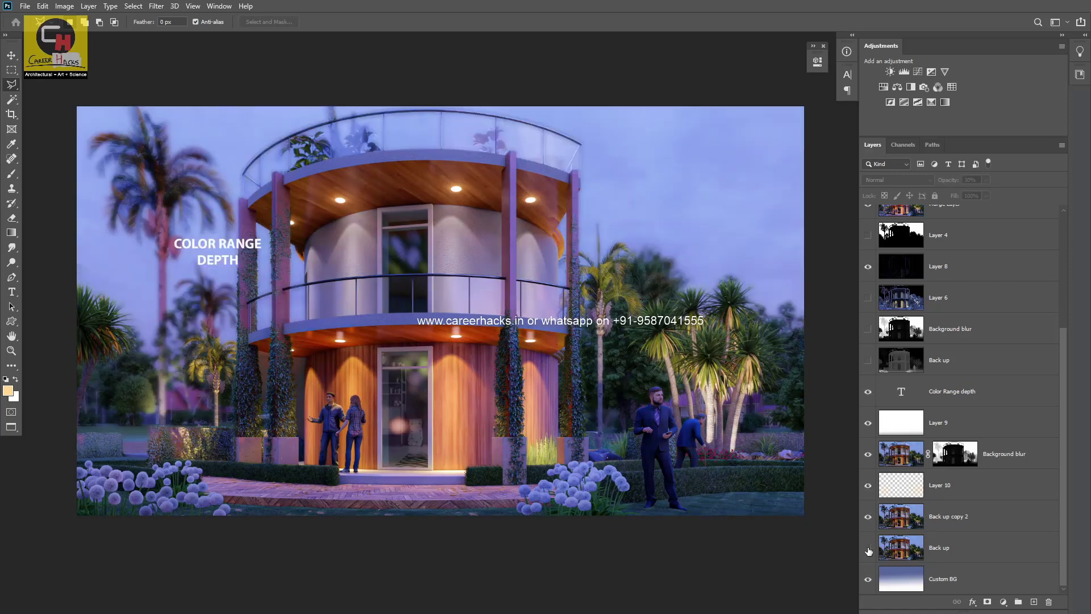
pyautogui.keyDown('alt'); pyautogui.click(868, 550); pyautogui.keyUp('alt')
pyautogui.keyDown('alt'); pyautogui.click(868, 550); pyautogui.keyUp('alt')
pyautogui.keyDown('alt'); pyautogui.click(868, 550); pyautogui.keyUp('alt')
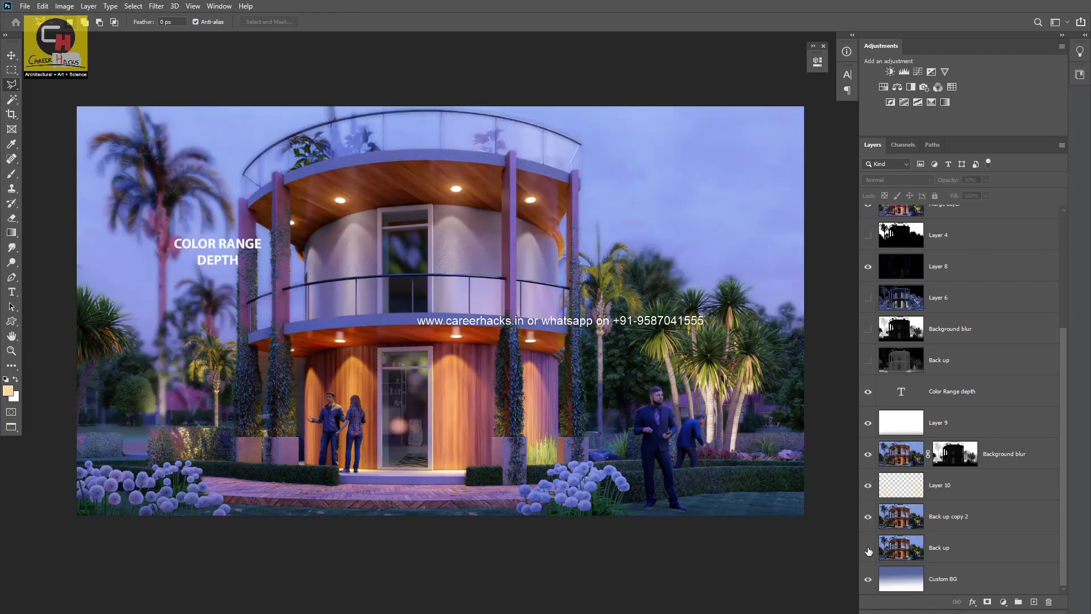
pyautogui.keyDown('alt'); pyautogui.click(869, 550); pyautogui.keyUp('alt')
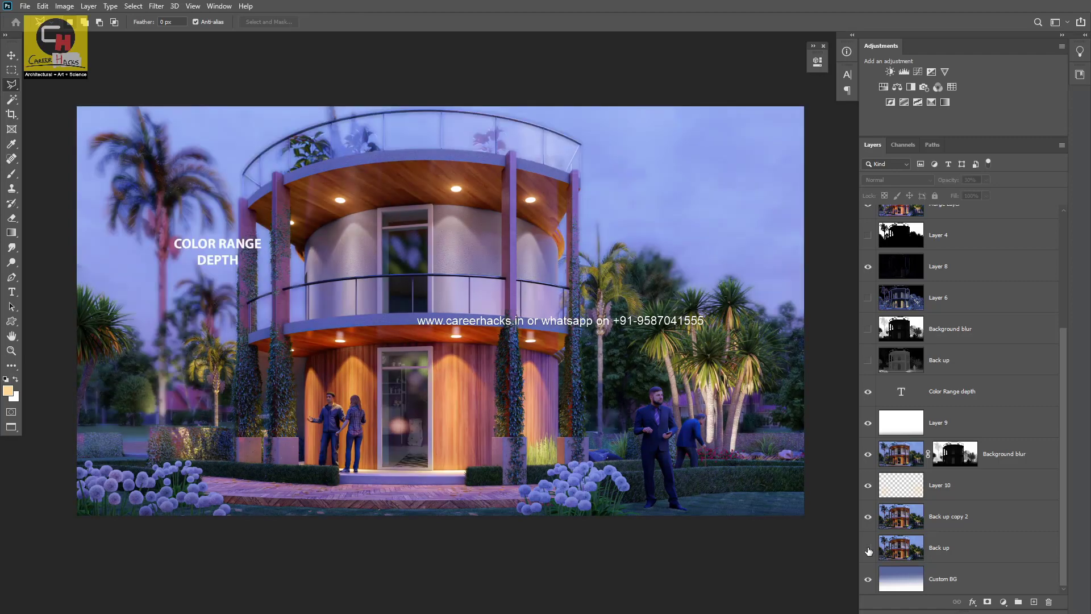
pyautogui.keyDown('alt'); pyautogui.click(868, 550); pyautogui.keyUp('alt')
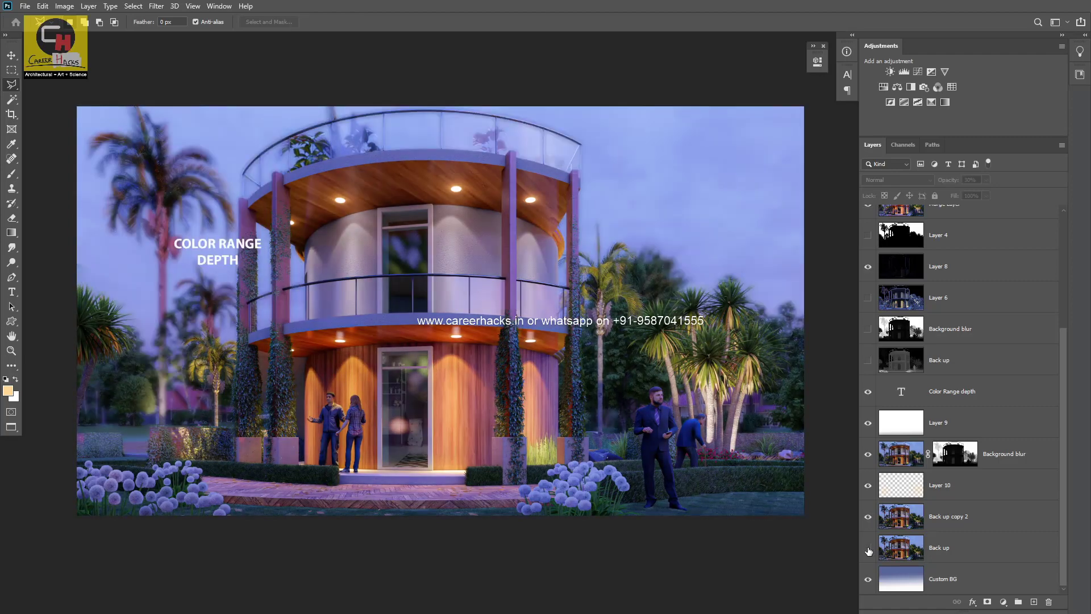
pyautogui.keyDown('alt'); pyautogui.click(868, 550); pyautogui.keyUp('alt')
pyautogui.keyDown('alt'); pyautogui.click(868, 550); pyautogui.keyUp('alt')
pyautogui.keyDown('alt'); pyautogui.click(868, 550); pyautogui.keyUp('alt')
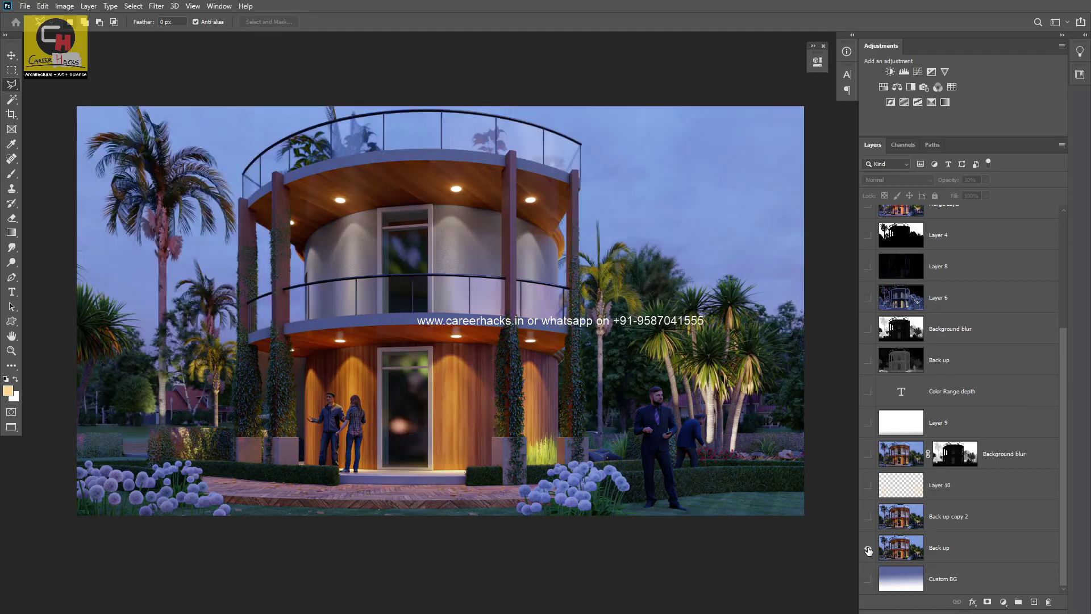
pyautogui.keyDown('alt'); pyautogui.click(868, 550); pyautogui.keyUp('alt')
pyautogui.keyDown('alt'); pyautogui.click(869, 550); pyautogui.keyUp('alt')
pyautogui.keyDown('alt'); pyautogui.click(868, 550); pyautogui.keyUp('alt')
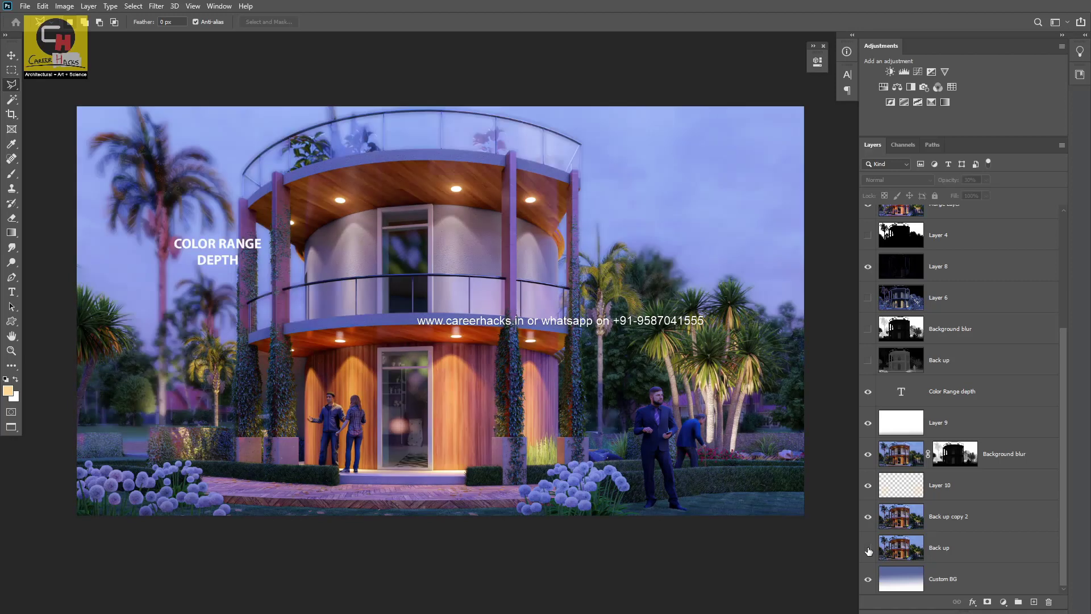
pyautogui.keyDown('alt'); pyautogui.click(869, 550); pyautogui.keyUp('alt')
pyautogui.keyDown('alt'); pyautogui.click(869, 550); pyautogui.keyUp('alt')
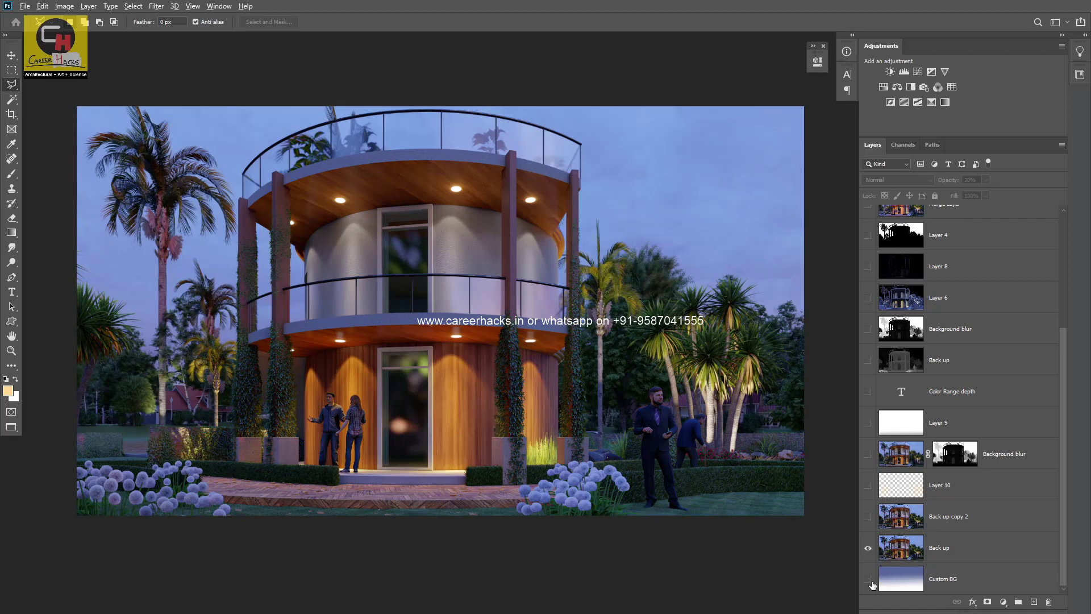
pyautogui.keyDown('alt'); pyautogui.click(868, 548); pyautogui.keyUp('alt')
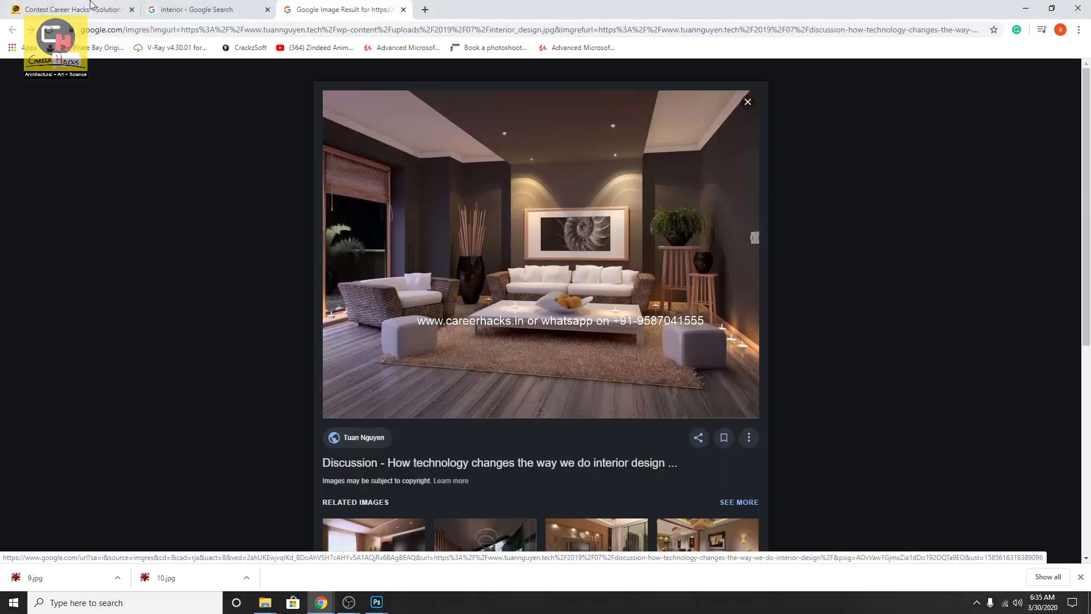
# Step: On the Career Hacks contest page, highlight the 5000/-INR prize and the Stay Home, Stay Safe slogan
pyautogui.click(91, 5)
pyautogui.click(637, 239)
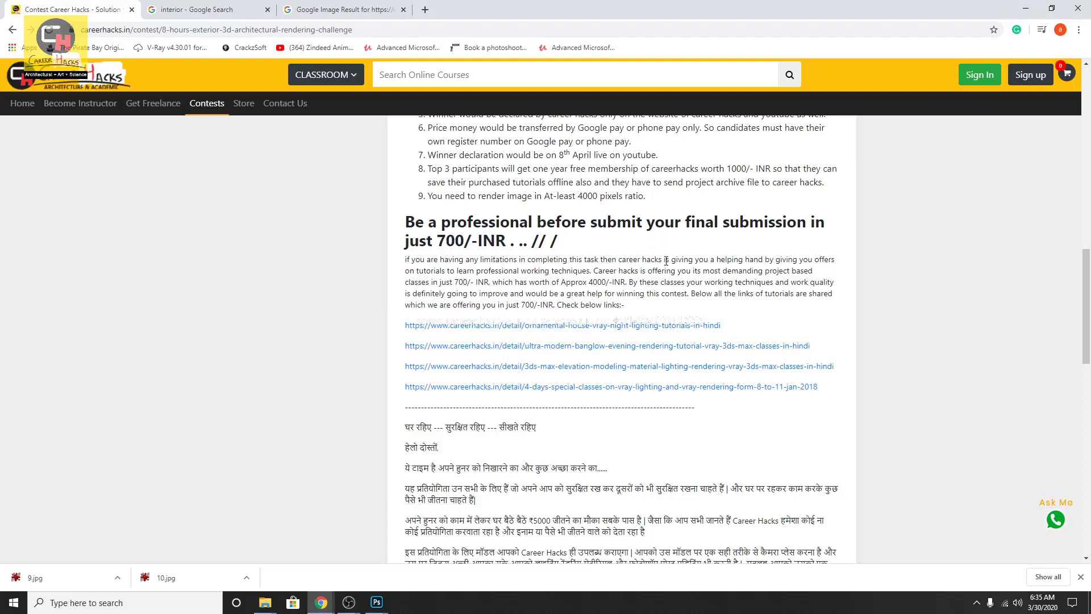
pyautogui.scroll(5, 636, 239)
pyautogui.scroll(4, 302, 217)
pyautogui.scroll(2, 302, 216)
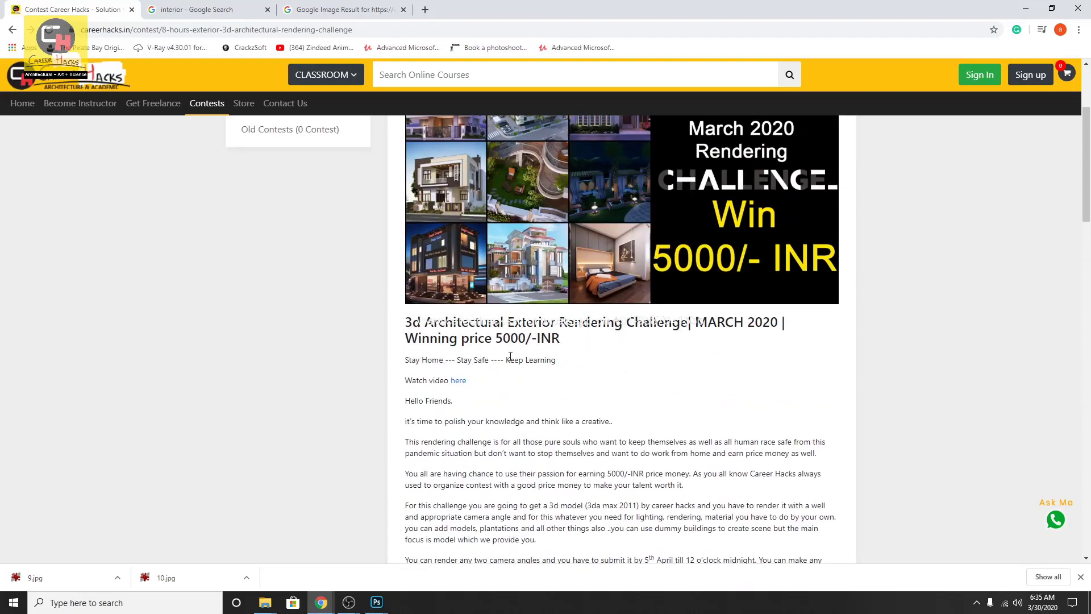
pyautogui.moveTo(497, 339); pyautogui.dragTo(604, 346)
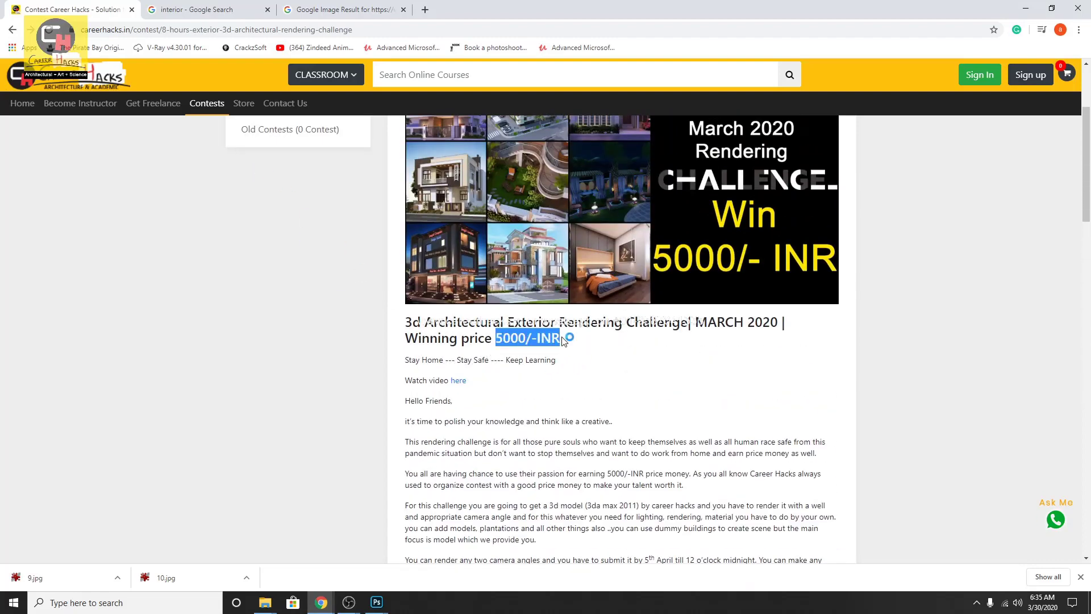
pyautogui.click(604, 346)
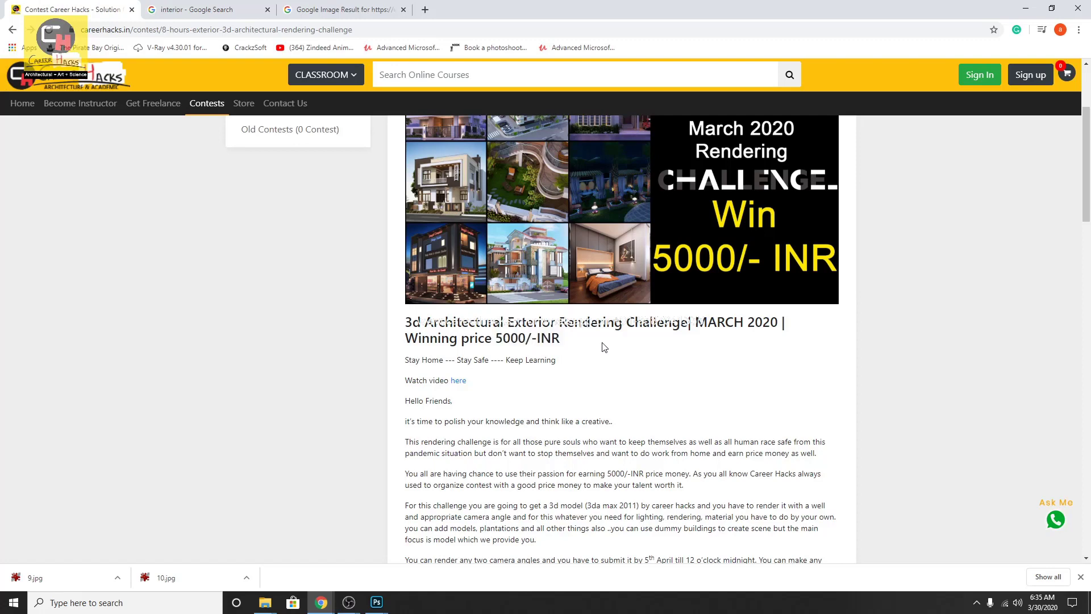
pyautogui.moveTo(407, 360); pyautogui.dragTo(506, 361)
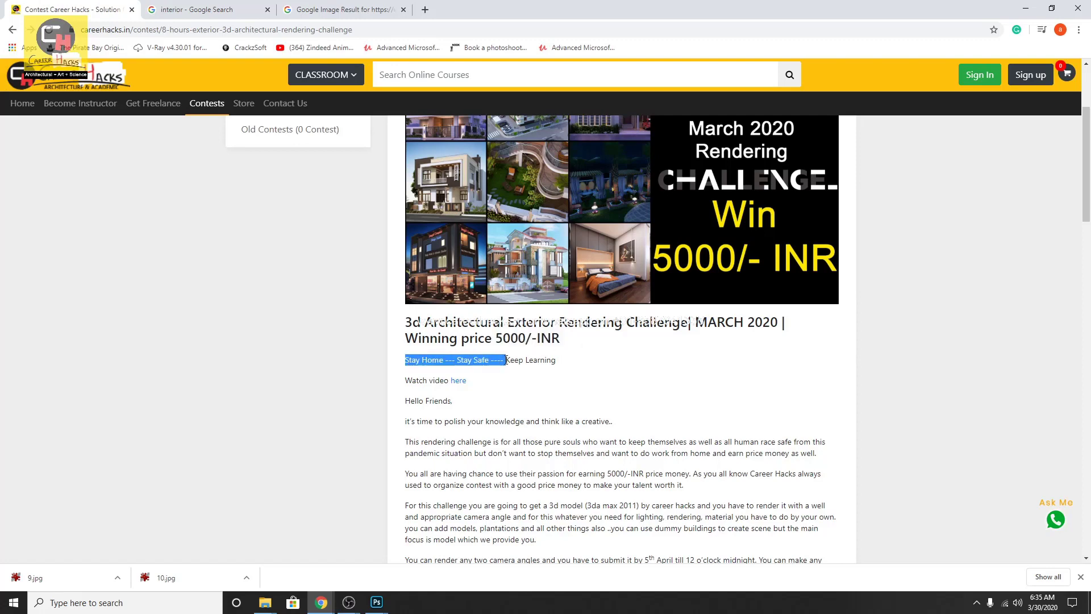
pyautogui.click(570, 364)
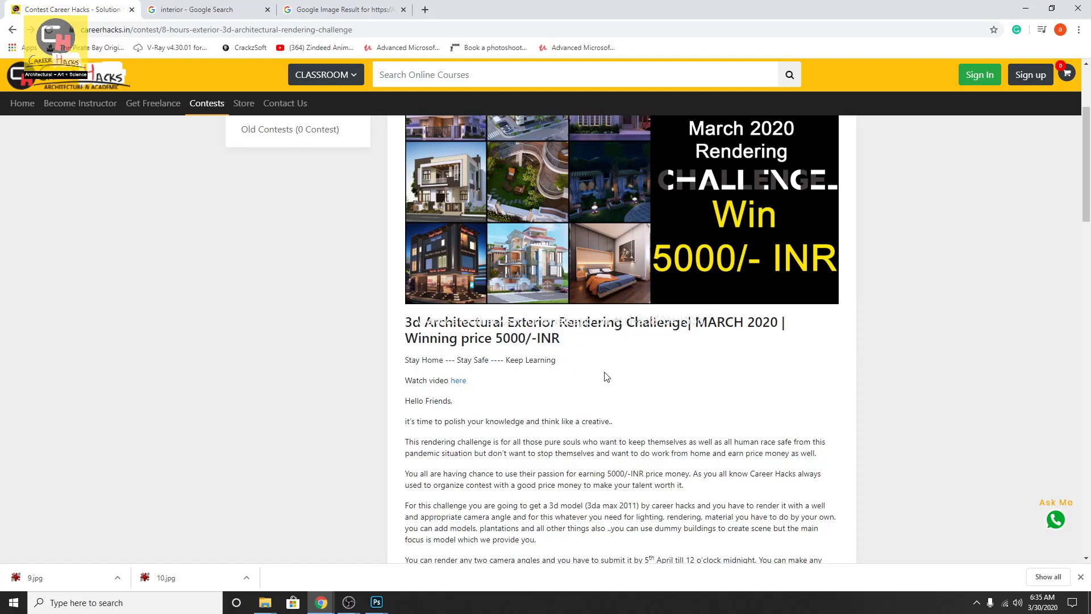
# Step: Highlight the contest introduction paragraphs
pyautogui.scroll(3, 683, 412)
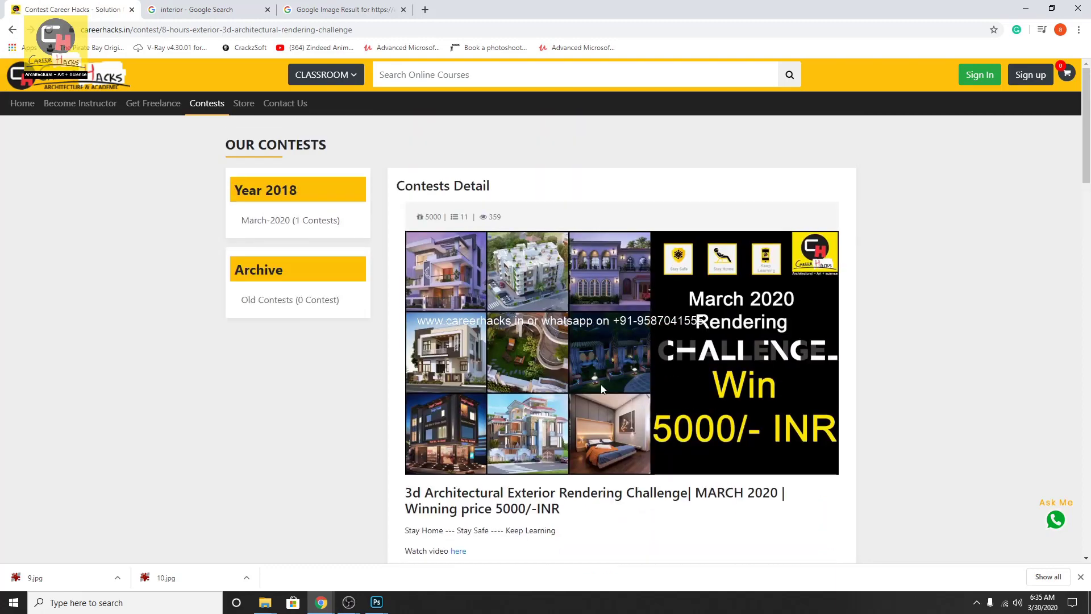
pyautogui.scroll(-3, 602, 388)
pyautogui.scroll(-4, 602, 386)
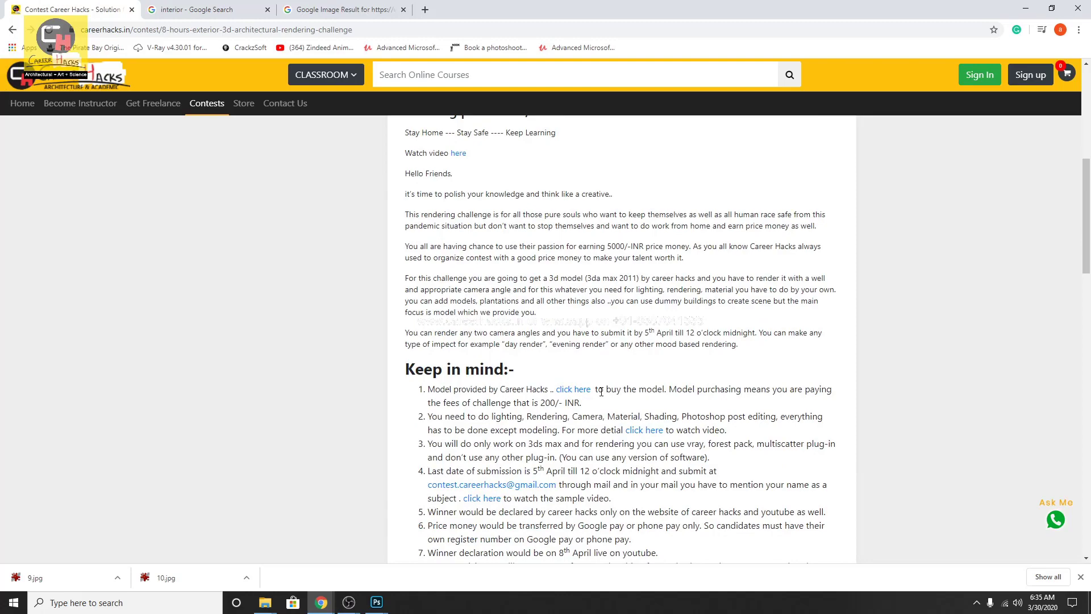
pyautogui.moveTo(423, 191); pyautogui.dragTo(720, 340)
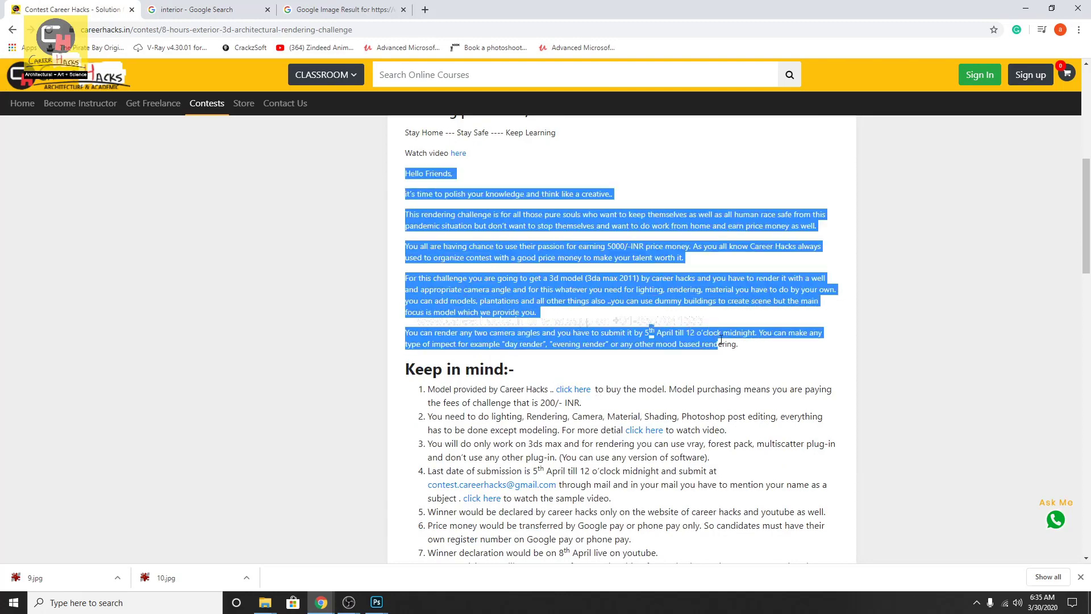
pyautogui.click(747, 358)
# Step: Scroll down to the 'Be a professional' section and highlight the 700/-INR offer heading
pyautogui.scroll(-3, 749, 364)
pyautogui.scroll(-1, 750, 367)
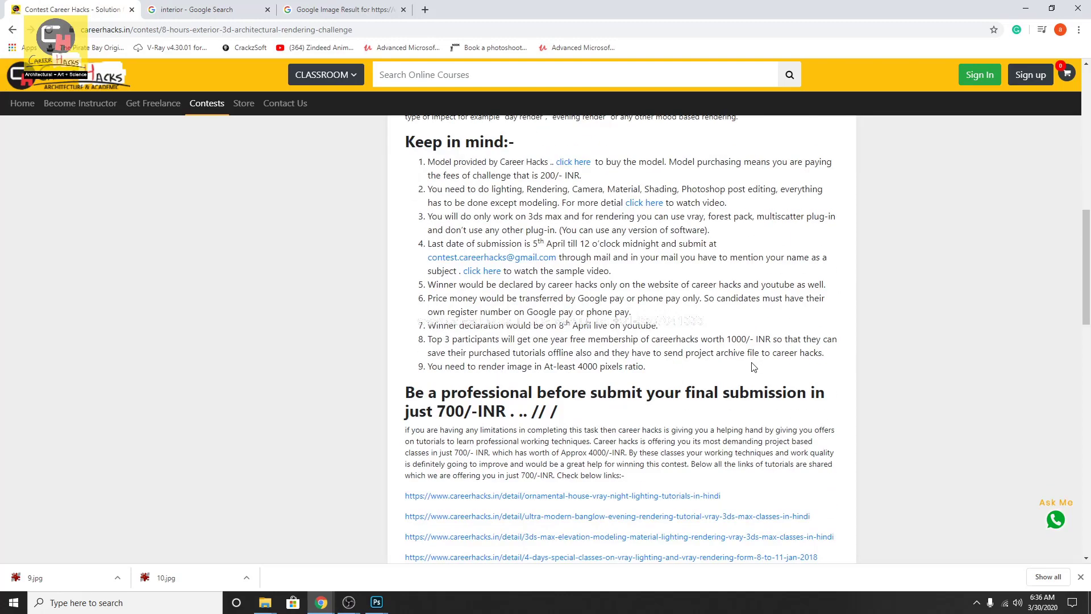
pyautogui.scroll(-5, 752, 371)
pyautogui.scroll(-7, 751, 372)
pyautogui.scroll(-3, 744, 409)
pyautogui.scroll(-3, 733, 454)
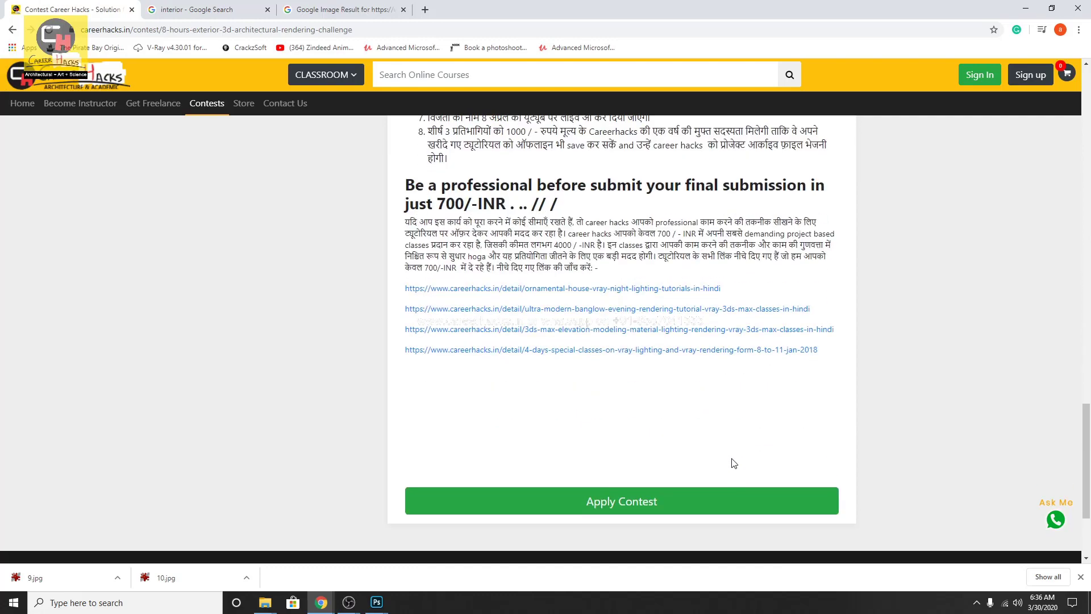
pyautogui.scroll(-2, 730, 465)
pyautogui.scroll(4, 635, 380)
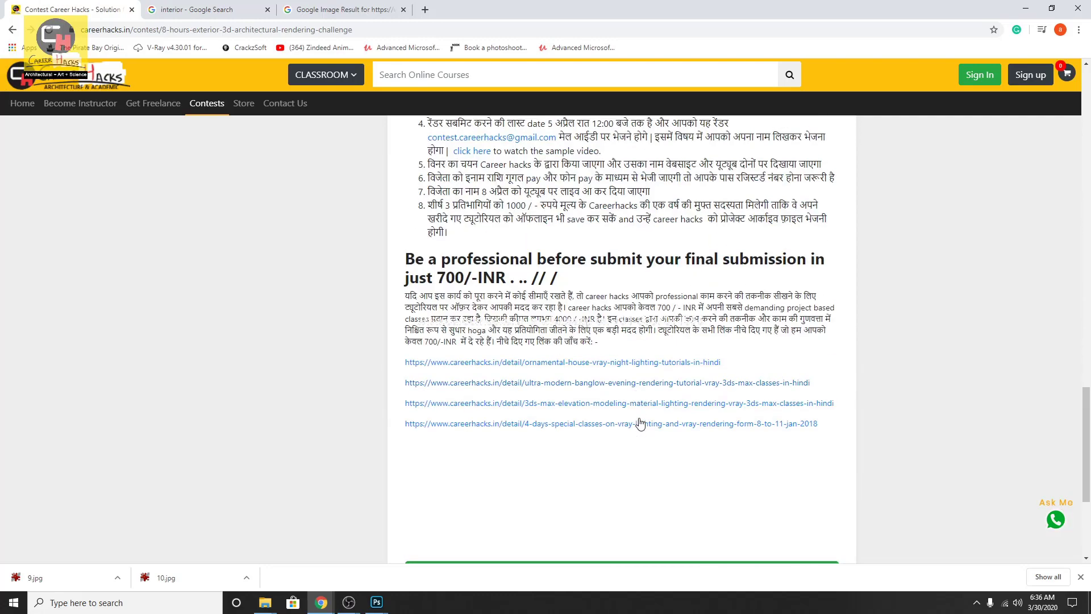
pyautogui.scroll(2, 625, 443)
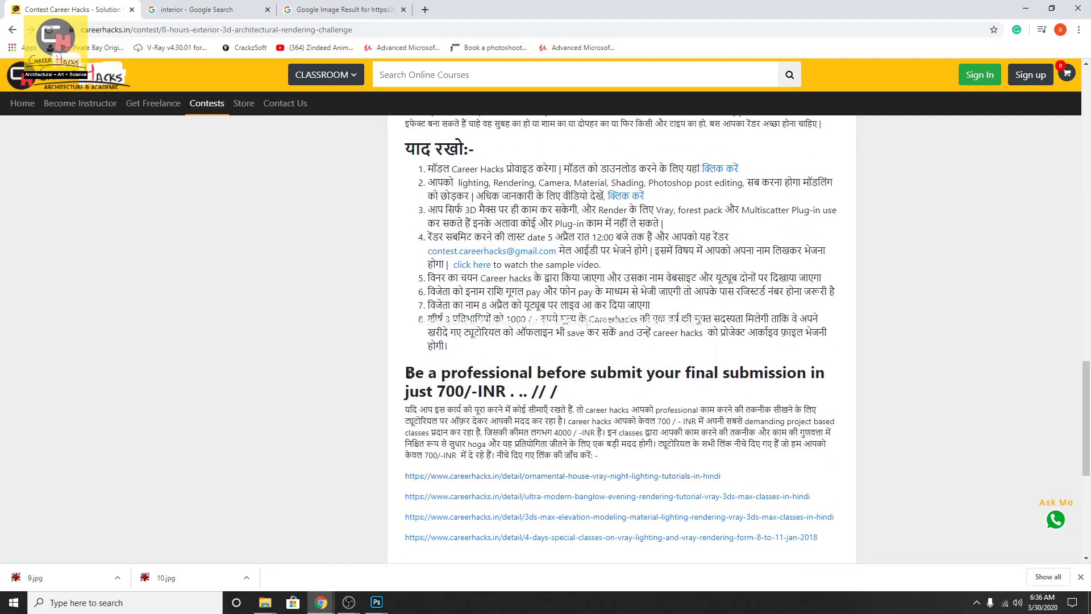
pyautogui.moveTo(409, 373); pyautogui.dragTo(560, 397)
pyautogui.click(586, 398)
# Step: Highlight the Hindi offer text and the 700/-INR price, then return to the home page
pyautogui.scroll(-1, 585, 398)
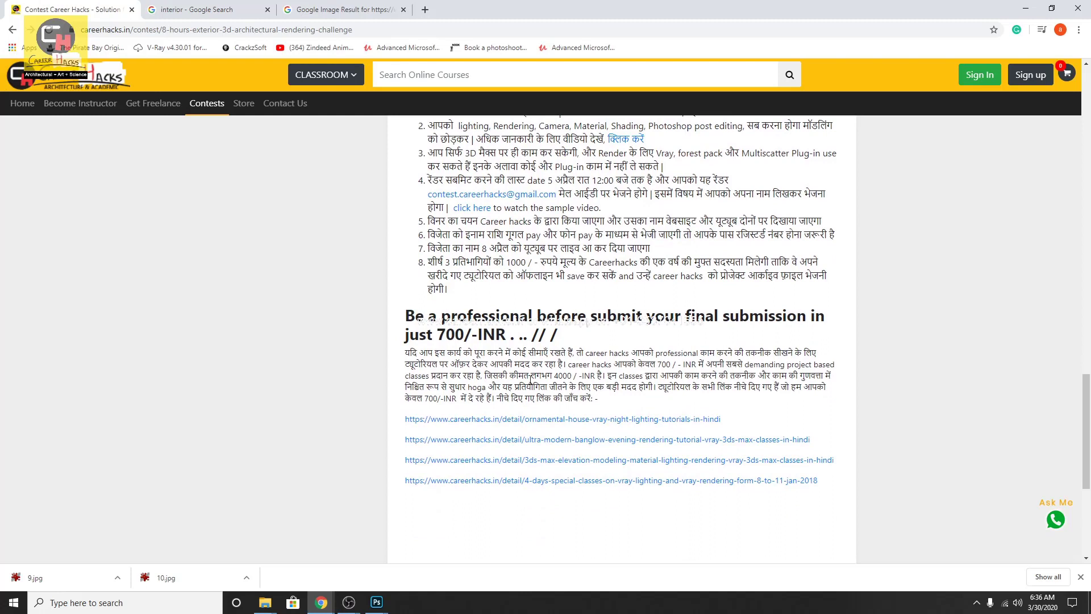
pyautogui.moveTo(524, 375); pyautogui.dragTo(631, 375)
pyautogui.click(648, 376)
pyautogui.moveTo(435, 336); pyautogui.dragTo(527, 338)
pyautogui.click(534, 336)
pyautogui.click(31, 105)
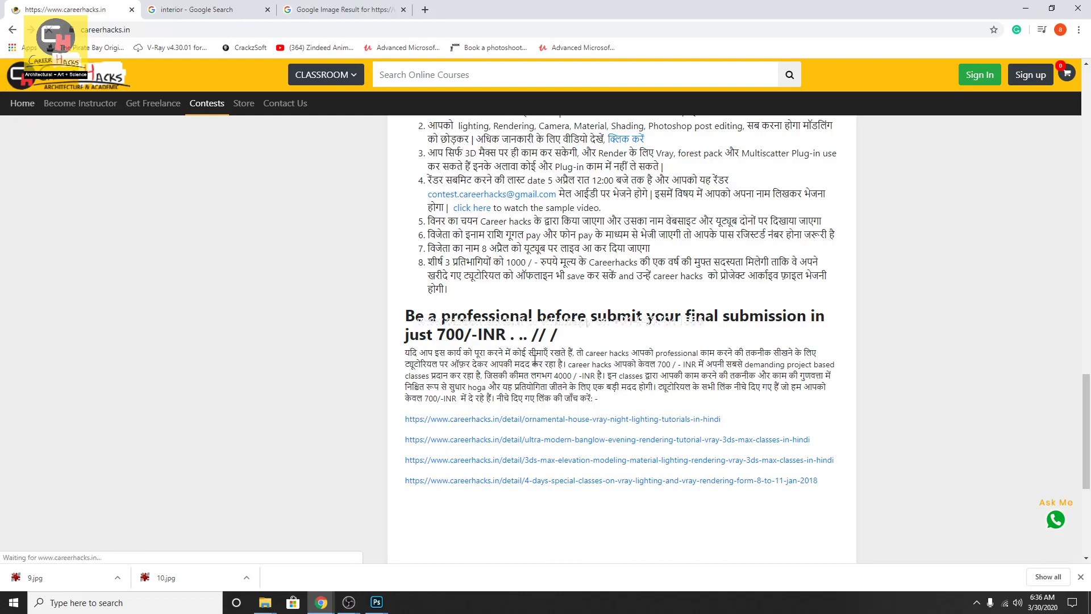
# Step: Scroll the home page course grid, highlighting the Modern House and Lighting Rendering course prices
pyautogui.scroll(-5, 544, 363)
pyautogui.scroll(-5, 544, 370)
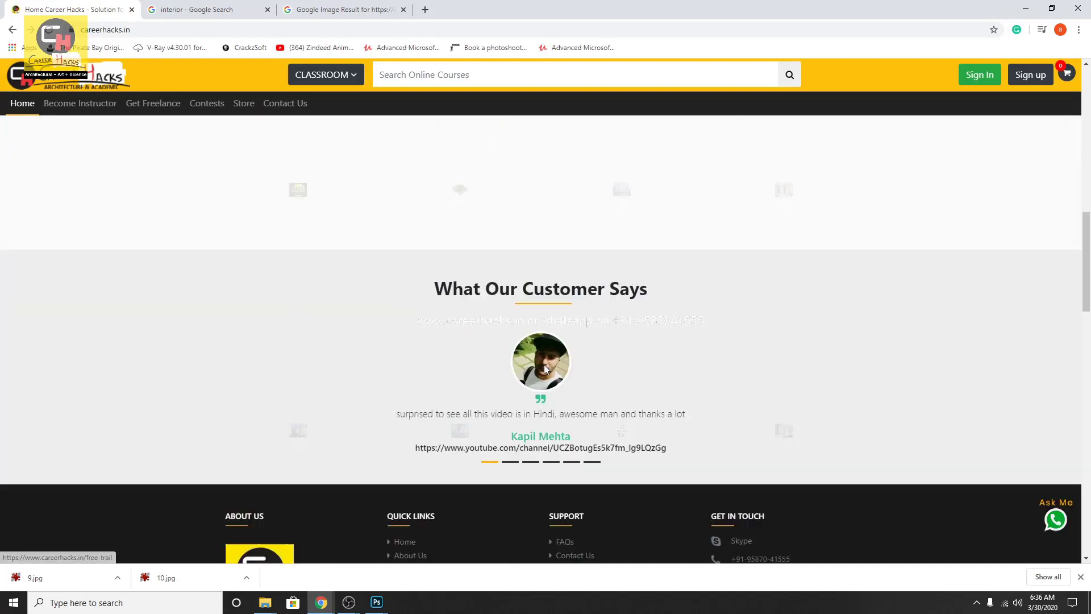
pyautogui.scroll(-4, 544, 370)
pyautogui.scroll(-3, 545, 368)
pyautogui.scroll(-3, 544, 369)
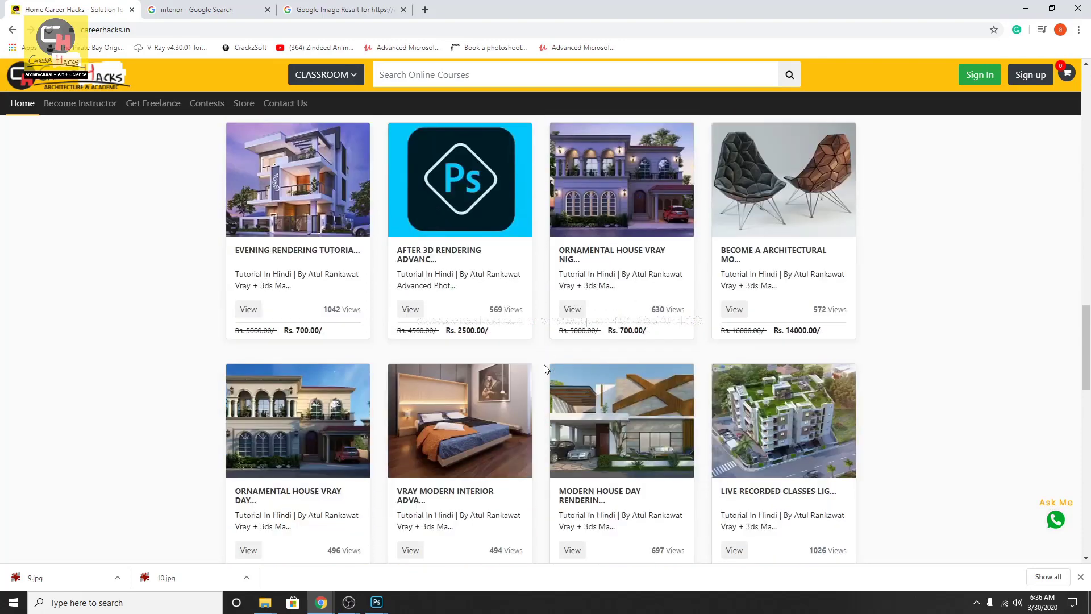
pyautogui.scroll(-2, 544, 369)
pyautogui.scroll(-3, 545, 370)
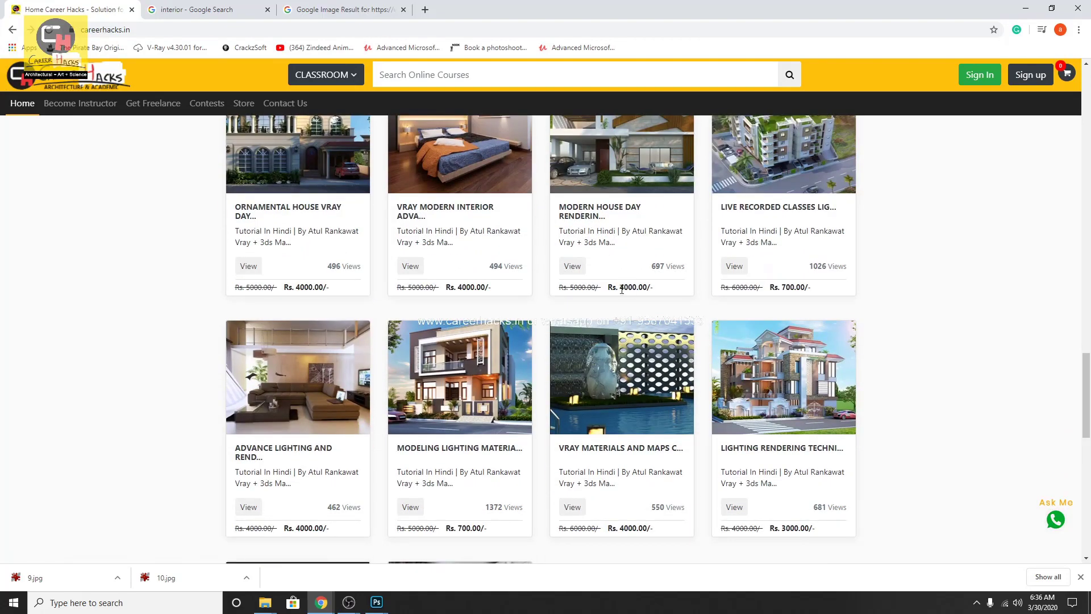
pyautogui.moveTo(622, 290); pyautogui.dragTo(651, 290)
pyautogui.moveTo(783, 529); pyautogui.dragTo(868, 533)
# Step: Scroll back up, highlighting one more course price, and open the Contests listing
pyautogui.scroll(-4, 868, 533)
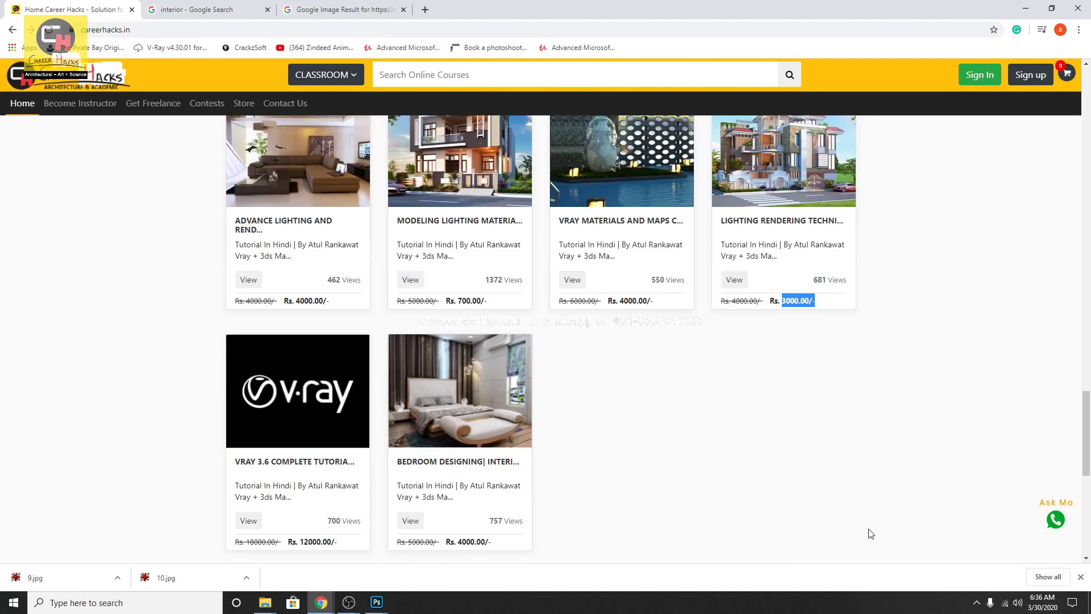
pyautogui.scroll(1, 457, 537)
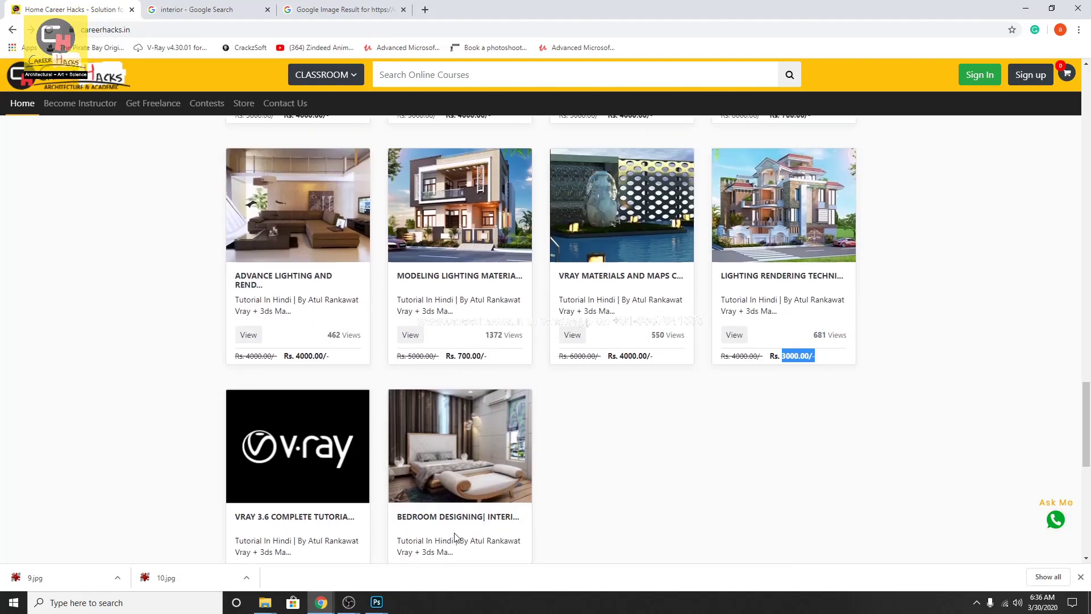
pyautogui.scroll(2, 457, 537)
pyautogui.scroll(3, 455, 537)
pyautogui.scroll(4, 455, 537)
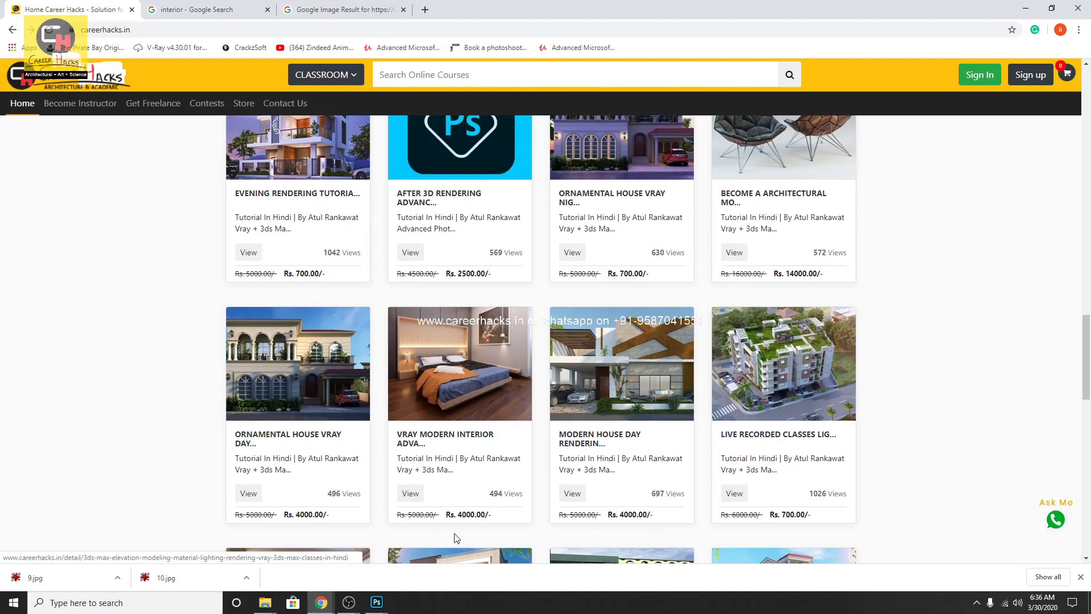
pyautogui.scroll(1, 455, 538)
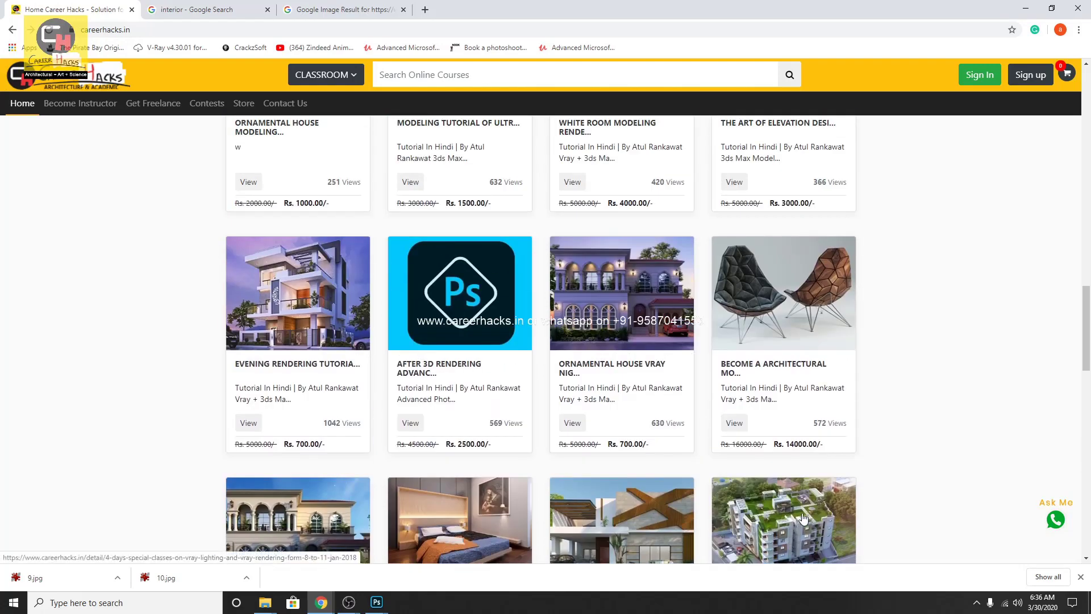
pyautogui.moveTo(790, 444); pyautogui.dragTo(816, 445)
pyautogui.click(898, 439)
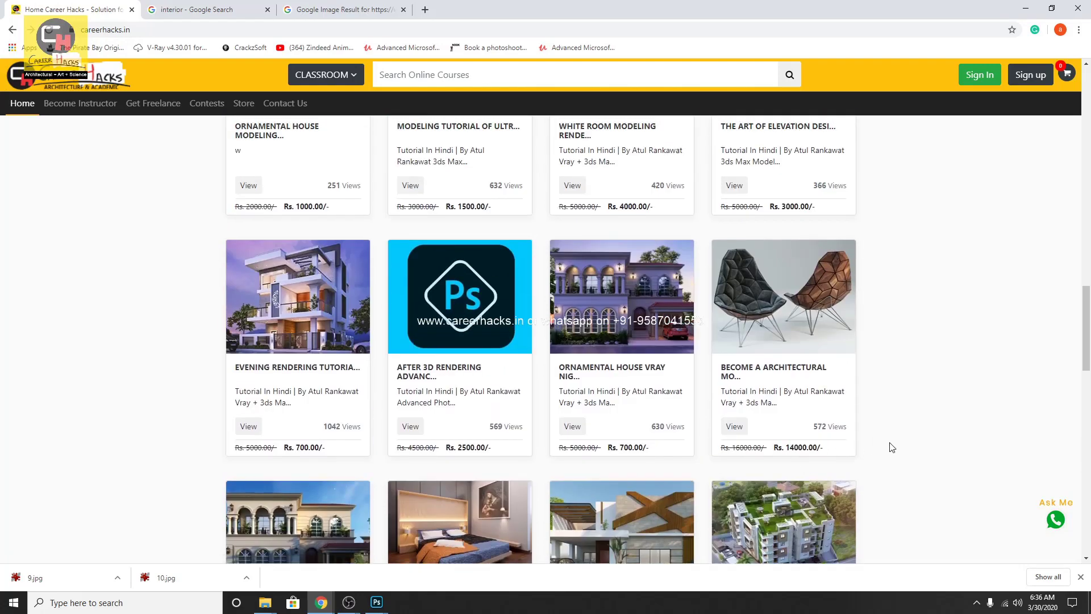
pyautogui.scroll(4, 886, 443)
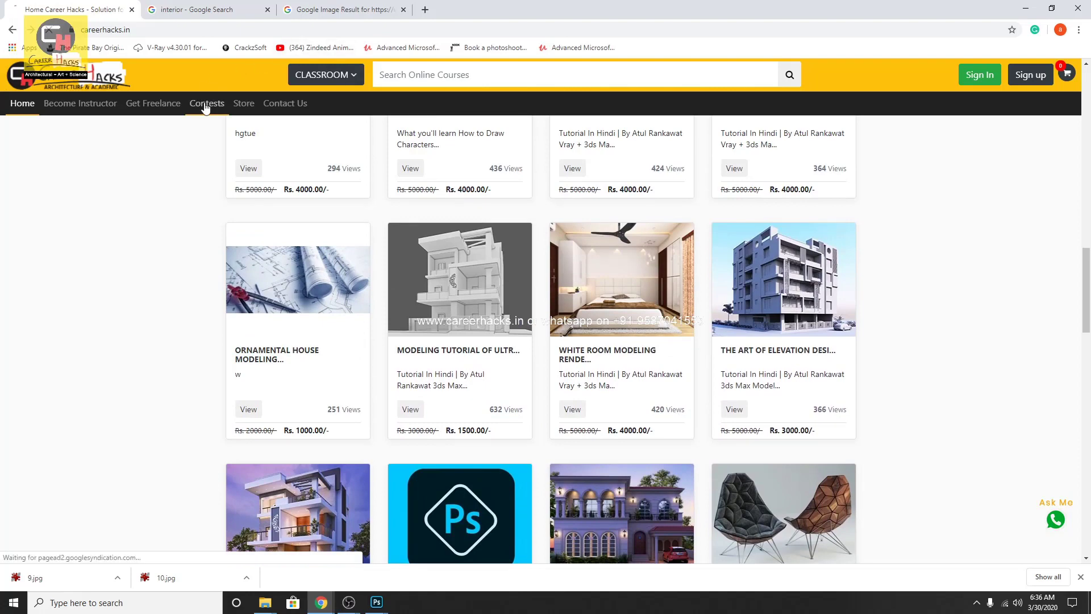
pyautogui.click(206, 103)
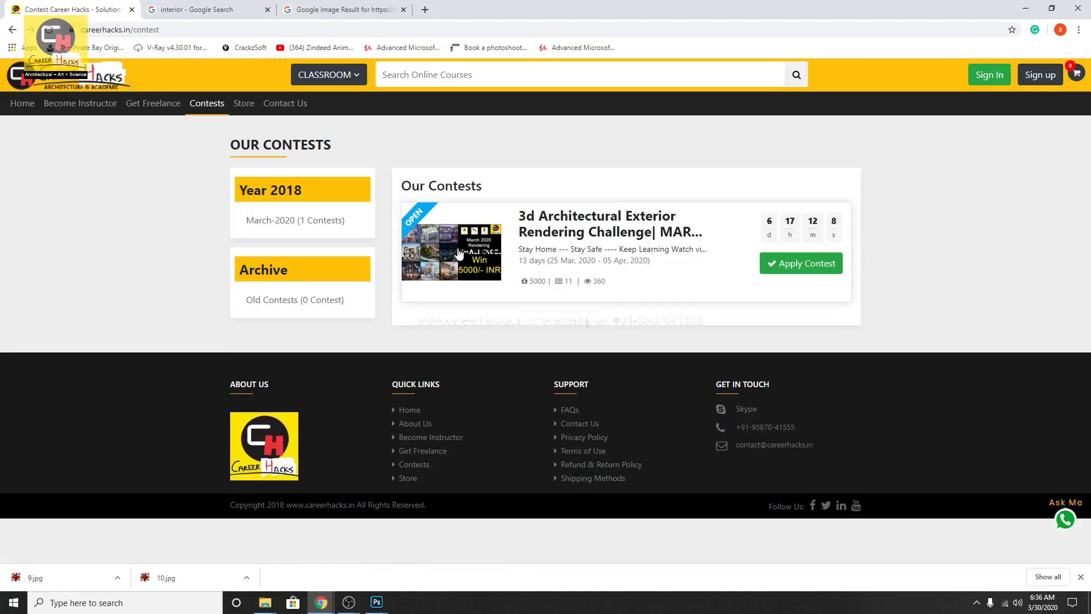
# Step: Open the rendering challenge's detail page and highlight its full title and 5000/-INR prize
pyautogui.click(458, 253)
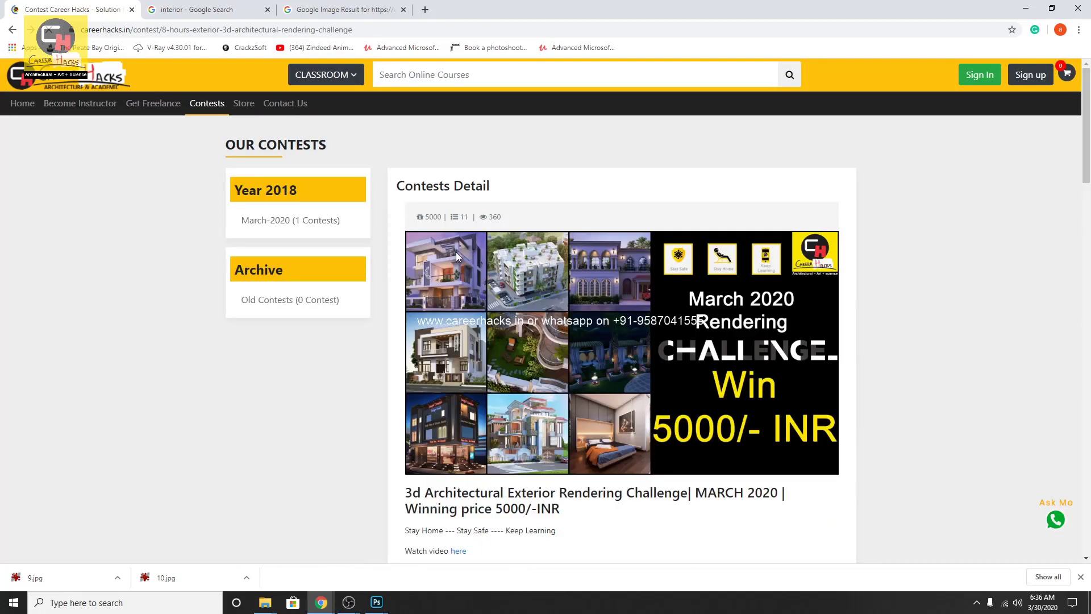
pyautogui.scroll(-3, 456, 255)
pyautogui.scroll(-5, 477, 289)
pyautogui.scroll(-3, 500, 330)
pyautogui.scroll(-2, 523, 364)
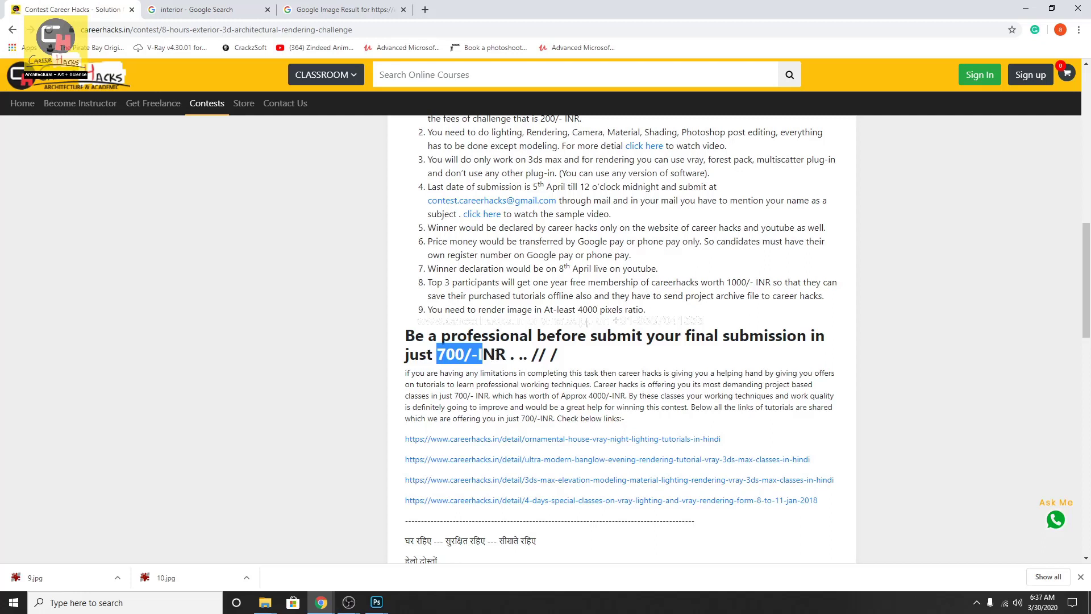
pyautogui.click(484, 358)
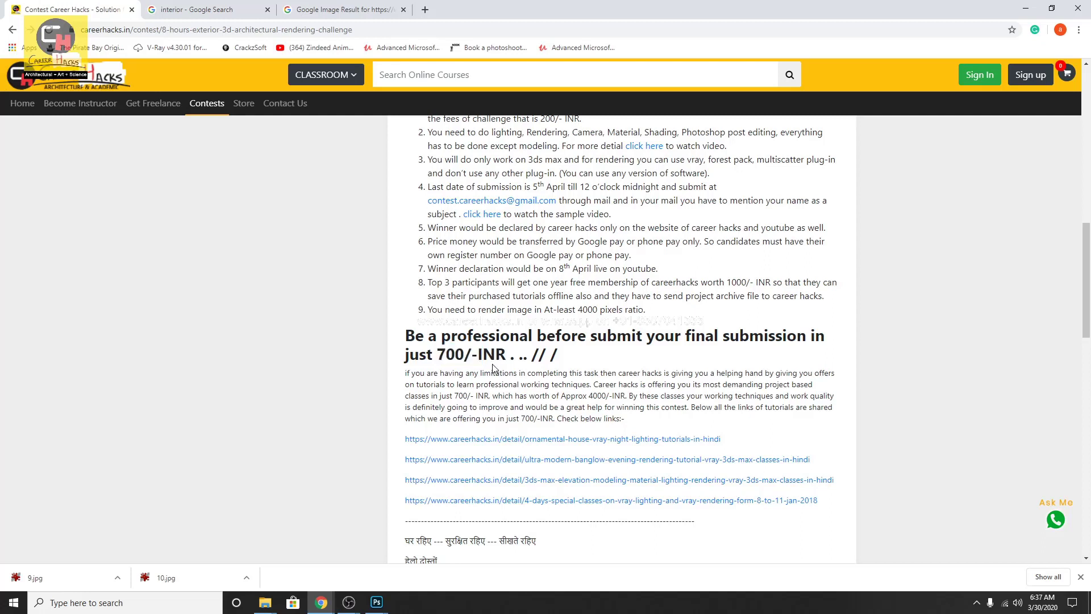
pyautogui.scroll(3, 493, 369)
pyautogui.scroll(4, 493, 368)
pyautogui.scroll(3, 492, 368)
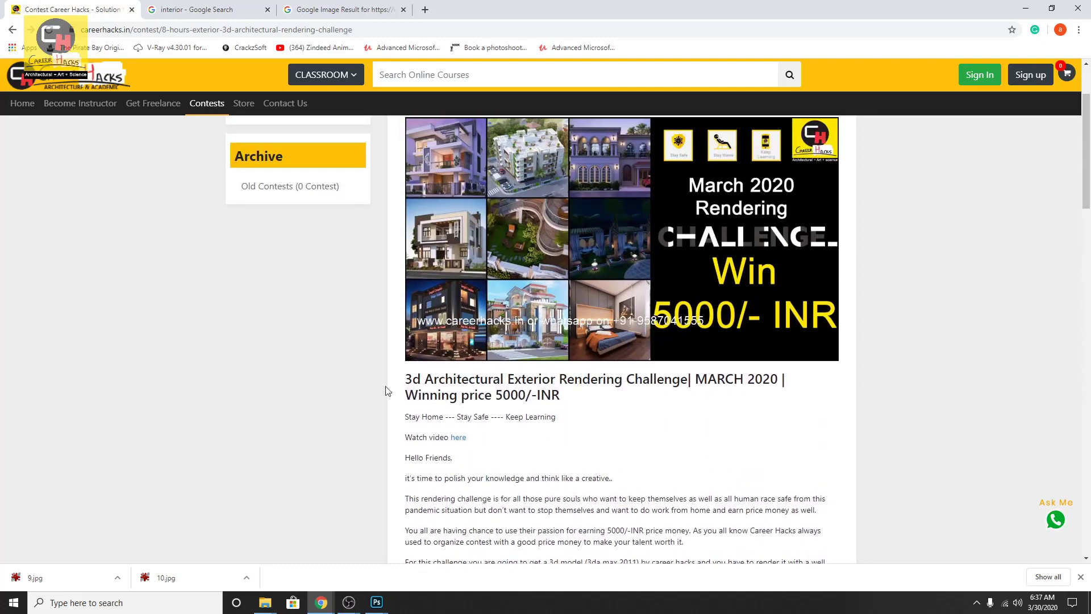
pyautogui.moveTo(406, 379); pyautogui.dragTo(574, 400)
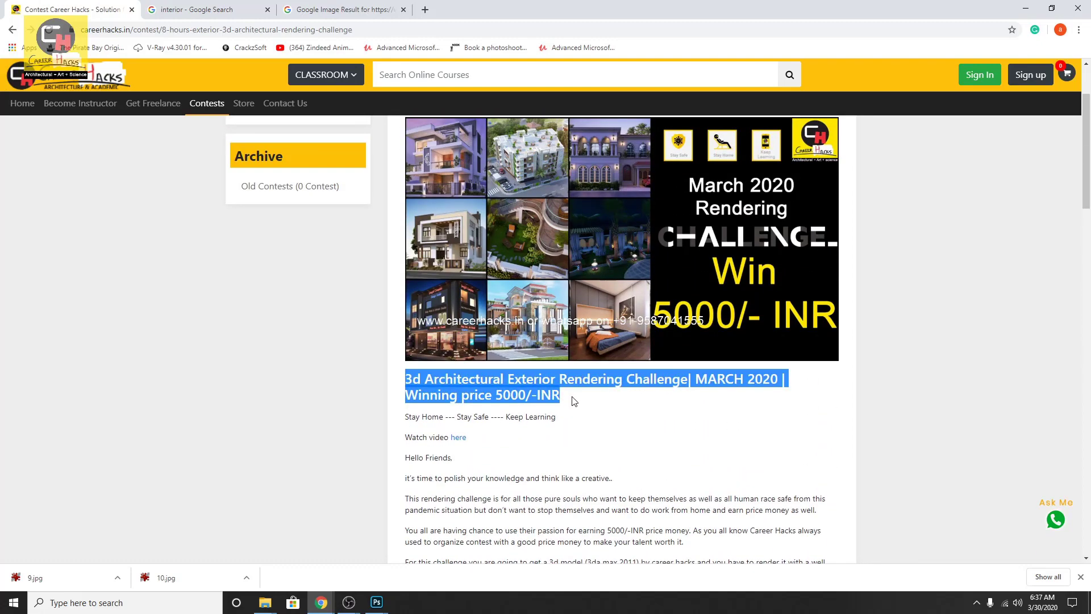
pyautogui.click(503, 396)
pyautogui.moveTo(496, 396); pyautogui.dragTo(580, 406)
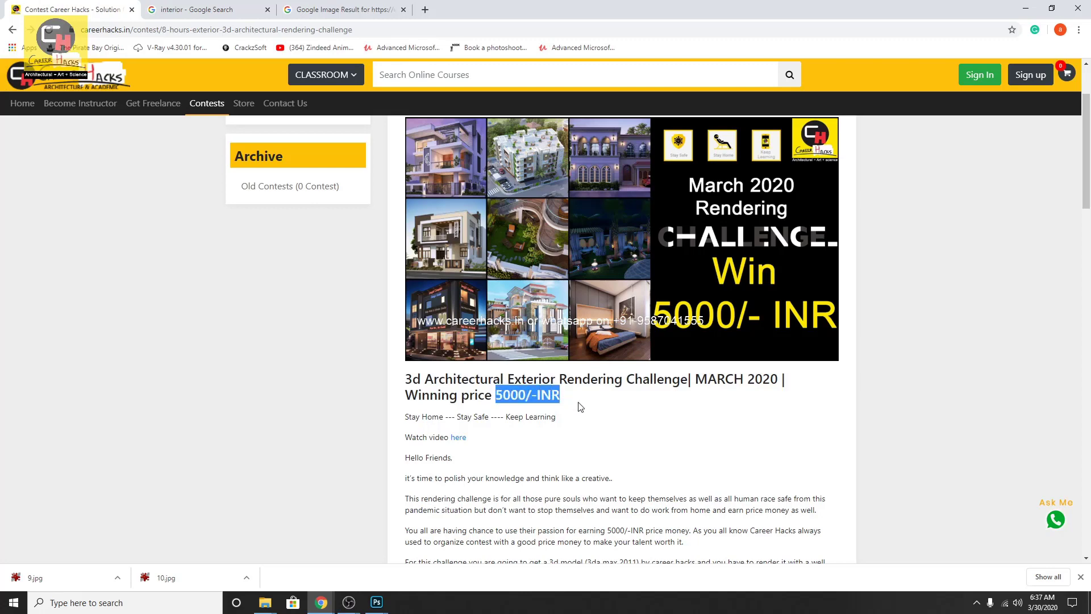
# Step: Highlight the 11 count in the stats row and the 5th April midnight submission deadline
pyautogui.scroll(-2, 580, 406)
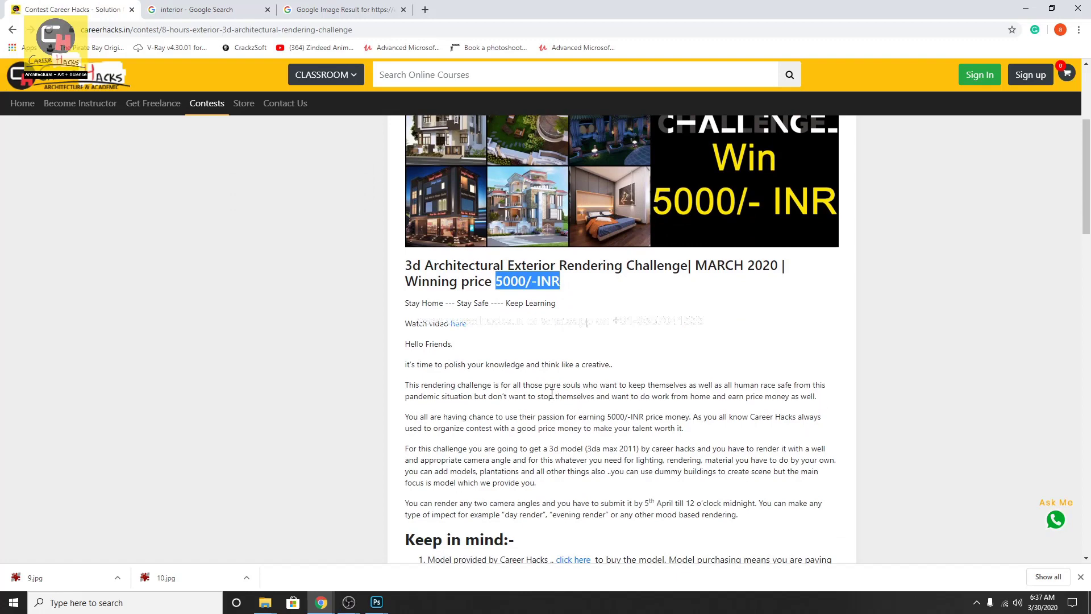
pyautogui.scroll(4, 551, 394)
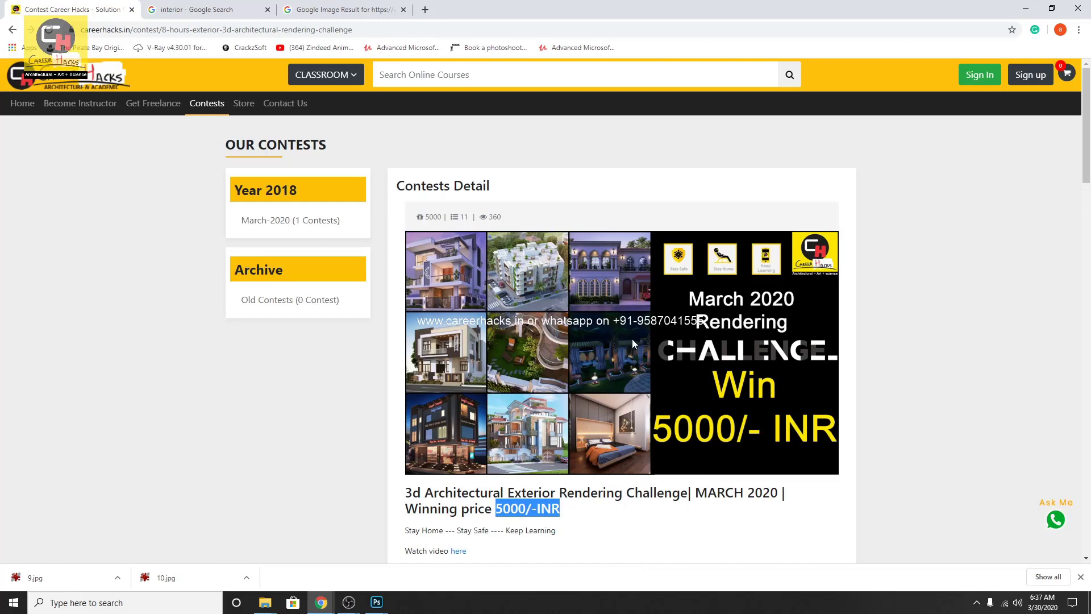
pyautogui.scroll(-1, 632, 339)
pyautogui.scroll(1, 638, 339)
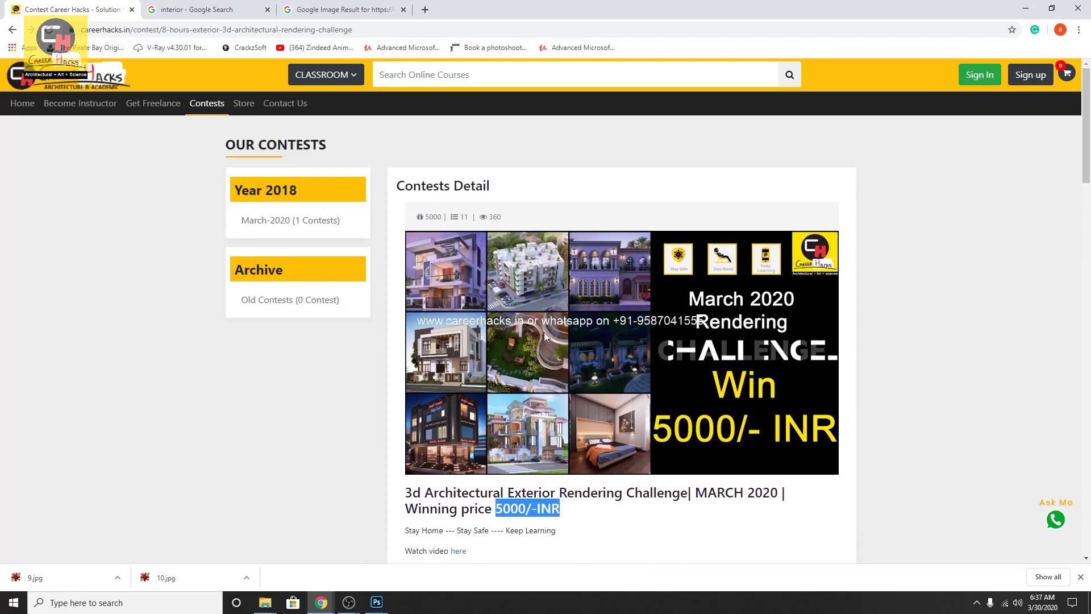
pyautogui.doubleClick(464, 216)
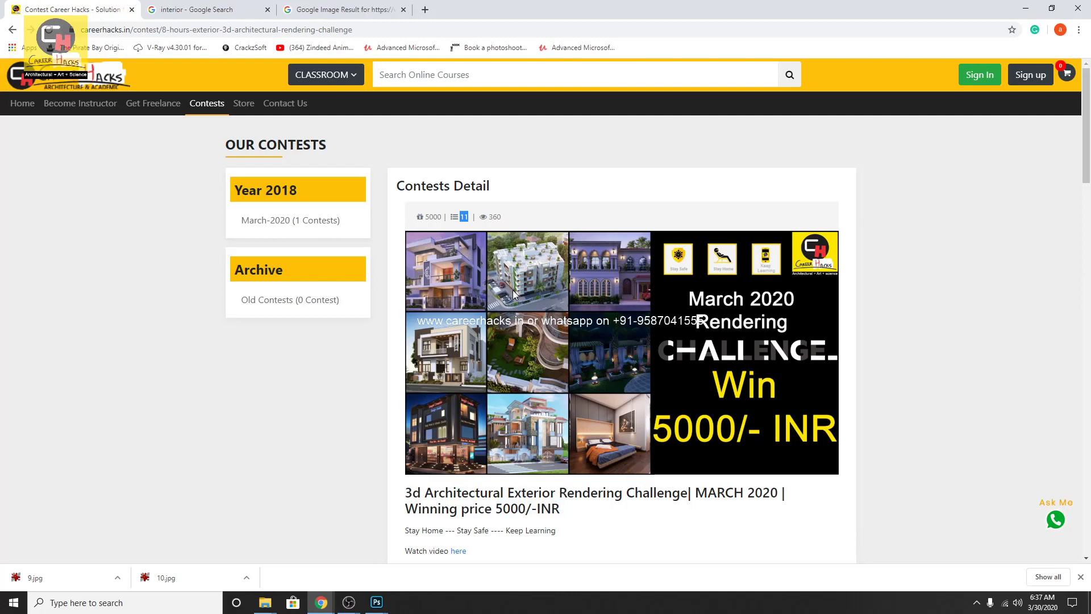
pyautogui.scroll(-3, 513, 290)
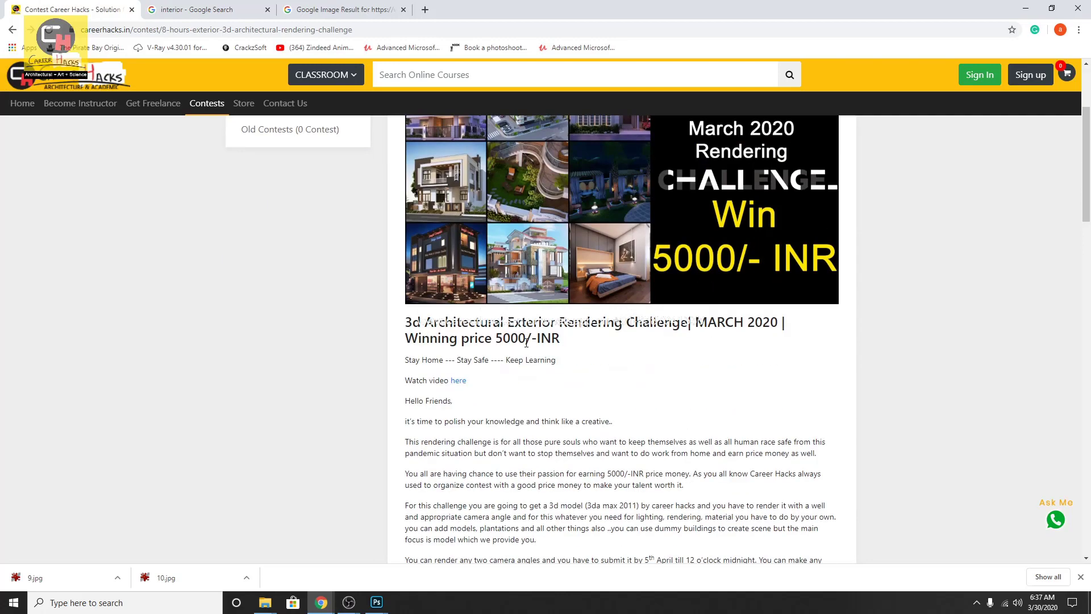
pyautogui.scroll(-3, 534, 352)
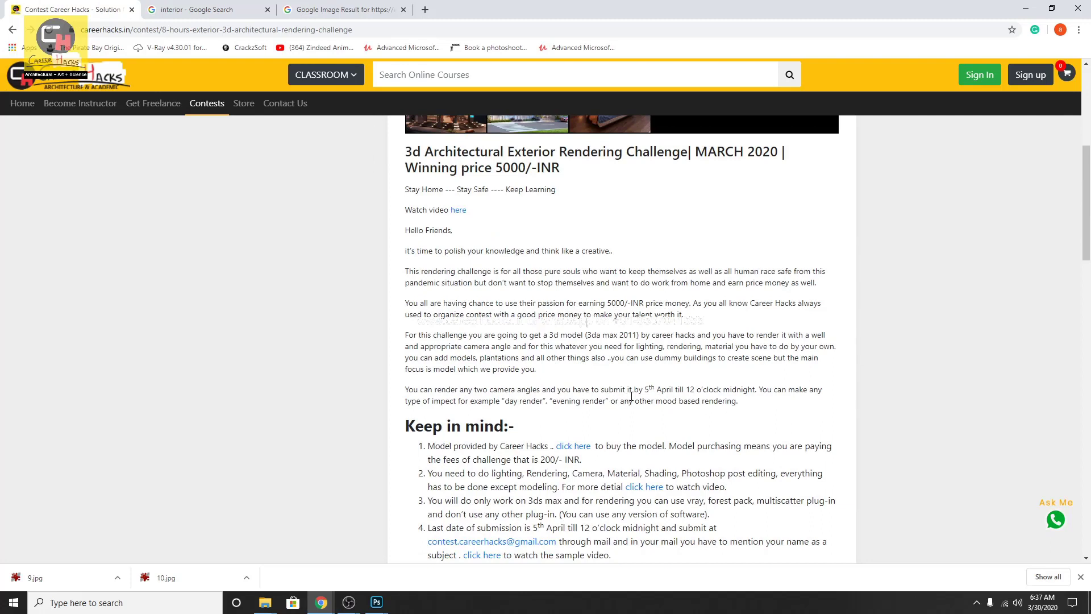
pyautogui.moveTo(646, 391); pyautogui.dragTo(730, 391)
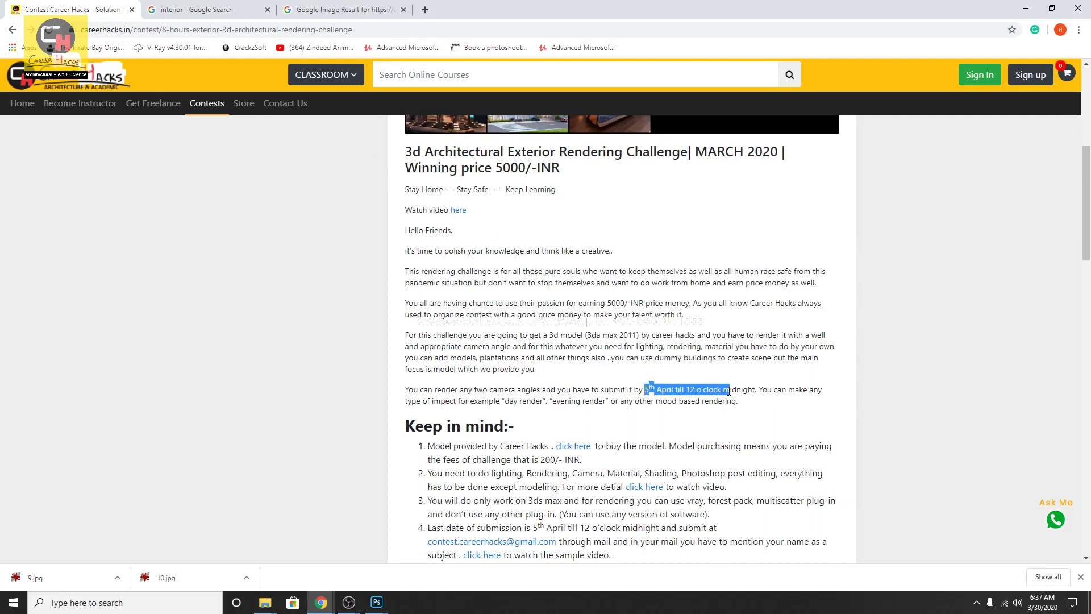
pyautogui.moveTo(757, 390); pyautogui.dragTo(660, 392)
pyautogui.scroll(4, 633, 455)
pyautogui.scroll(2, 633, 455)
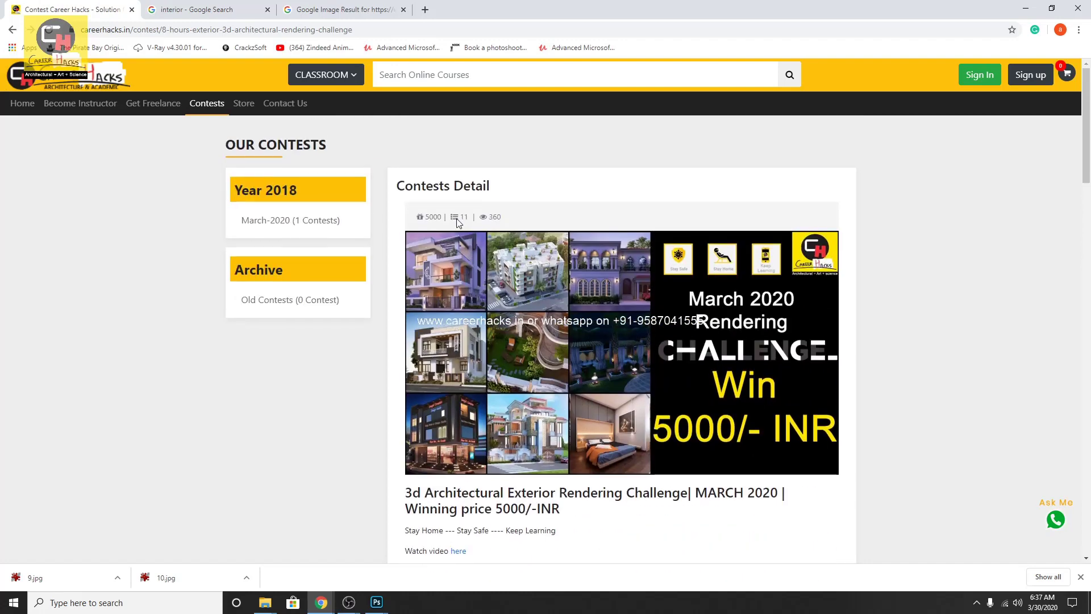